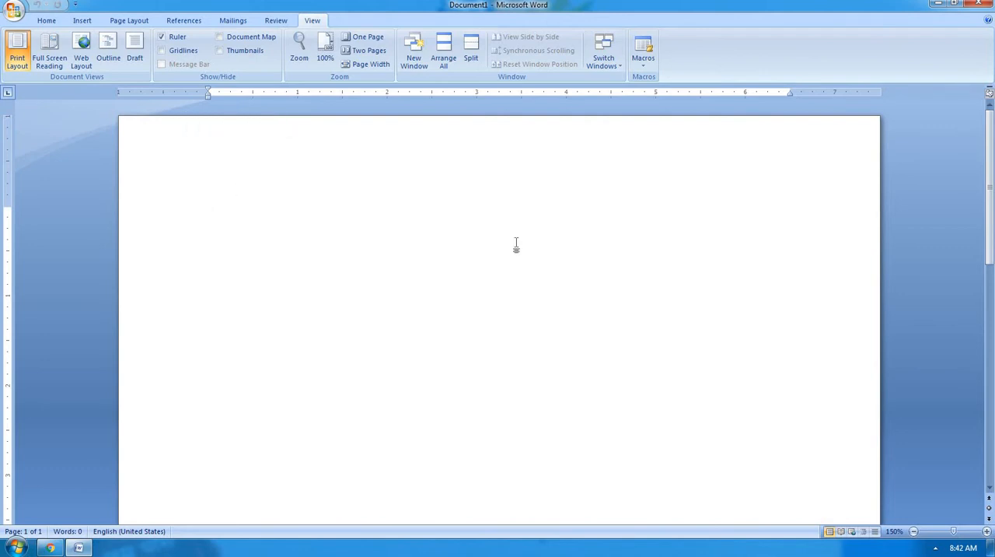
Generate three paragraphs of sample text in the blank document with the =rand() function.
type("=ran")
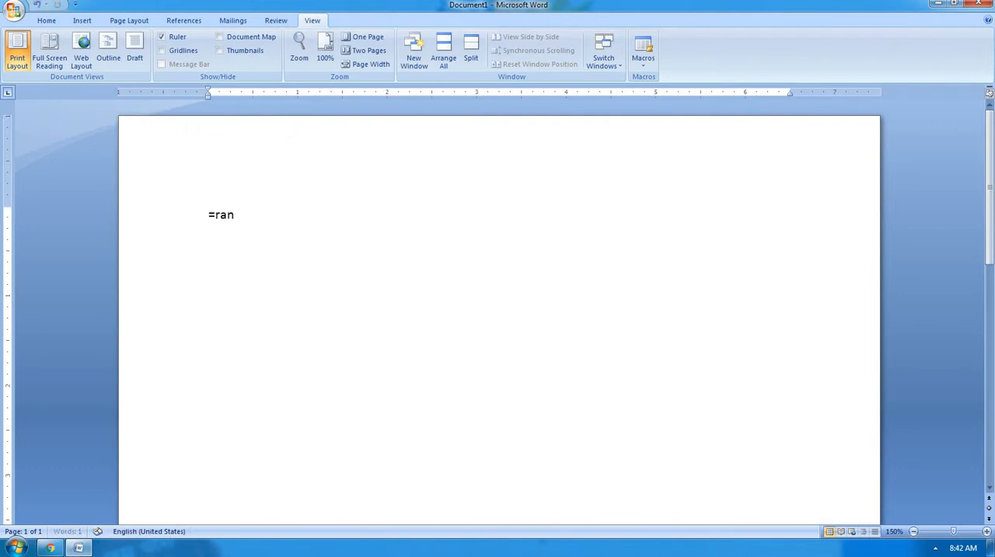
type("d()")
key("Return")
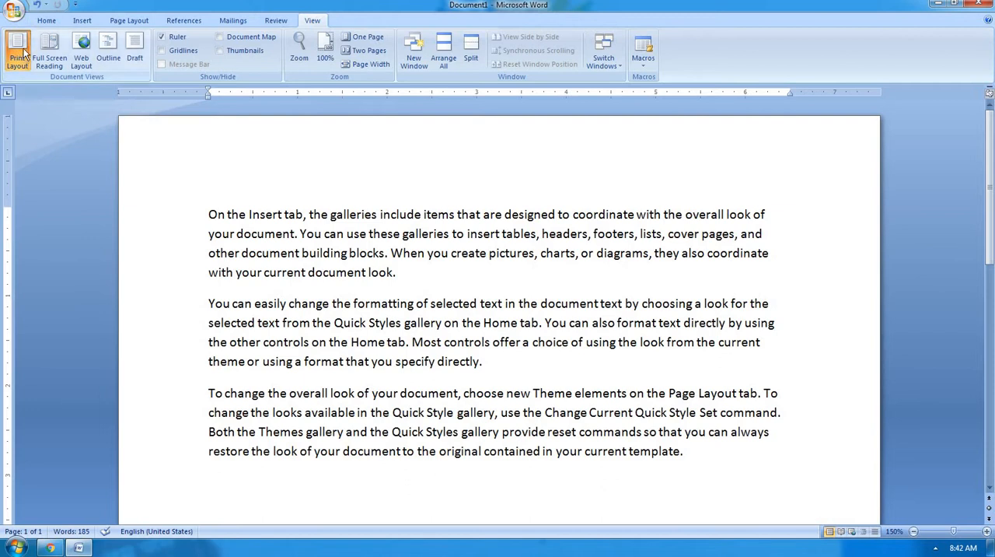
left_click(448, 279)
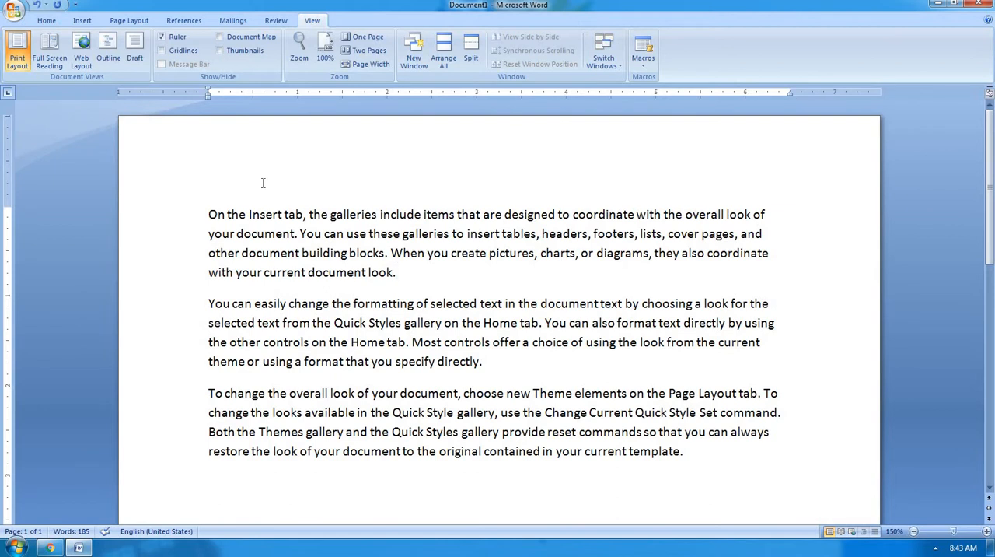
View the document in Full Screen Reading, then return to Print Layout and dismiss the Research pane.
left_click(61, 61)
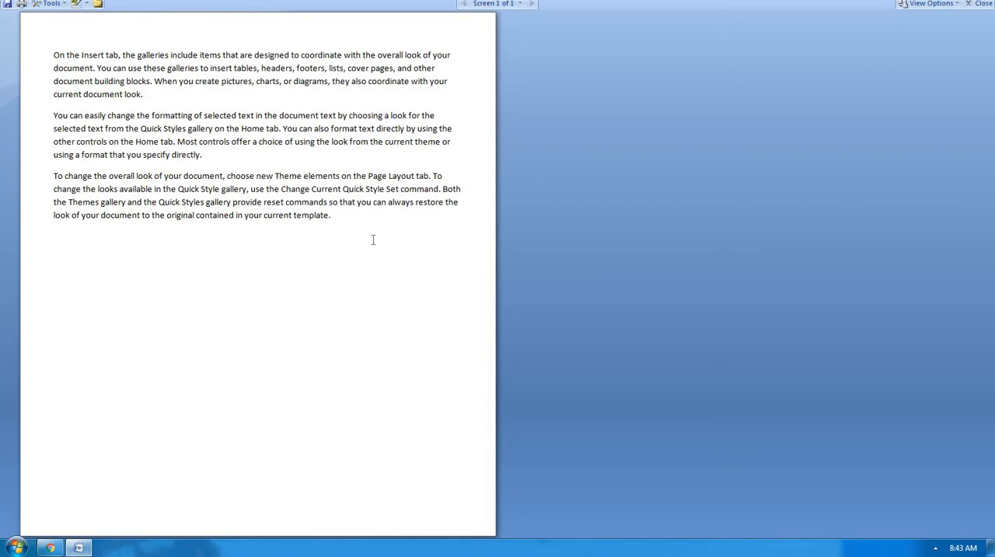
left_click(985, 9)
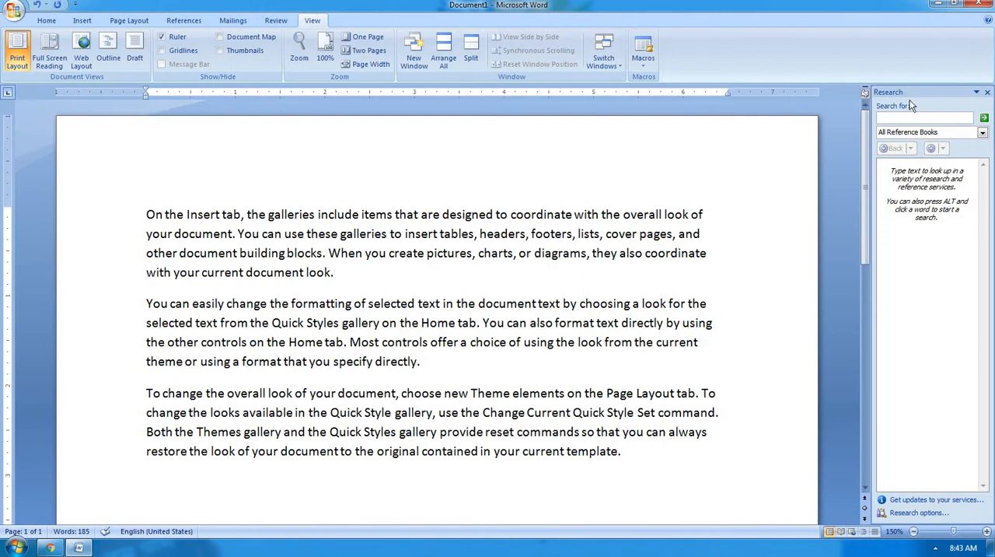
left_click(987, 92)
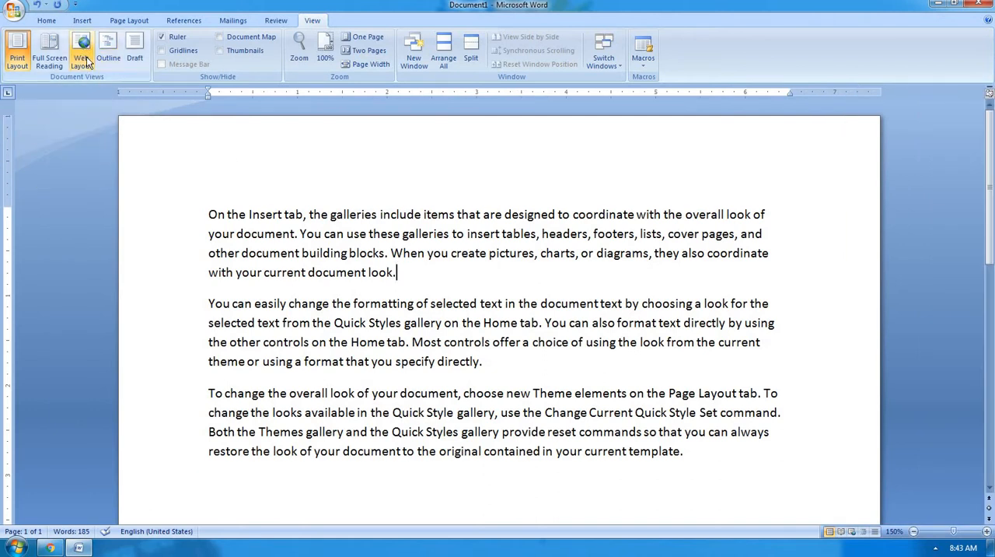
Copy all the sample text and paste it four times at the end of the document.
left_click(244, 188)
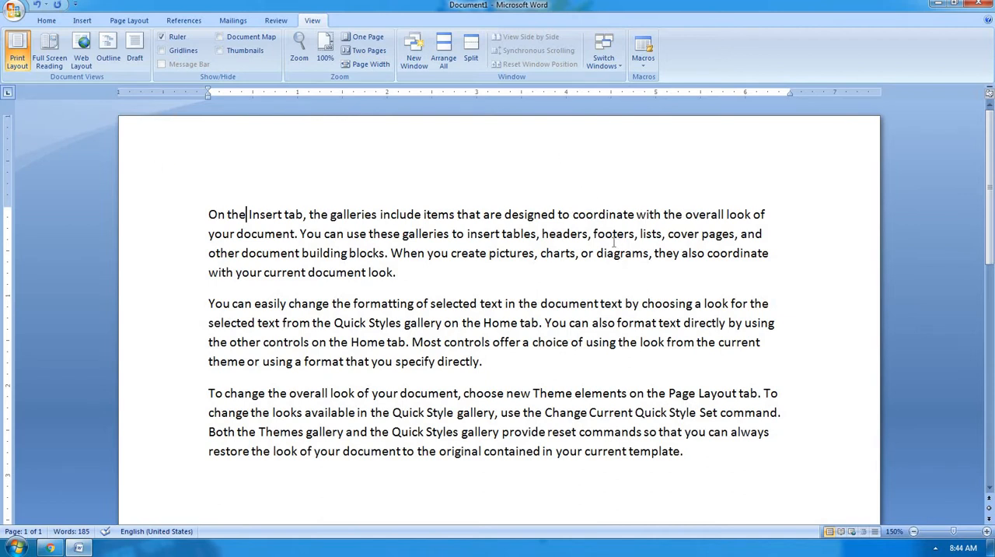
scroll(544, 263, "down", 1)
scroll(544, 263, "down", 1)
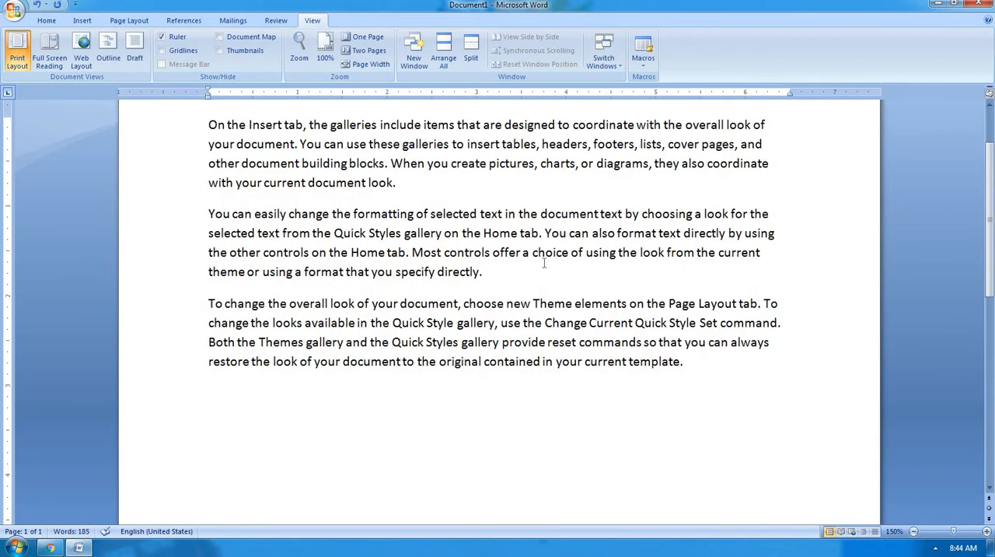
scroll(545, 263, "up", 1)
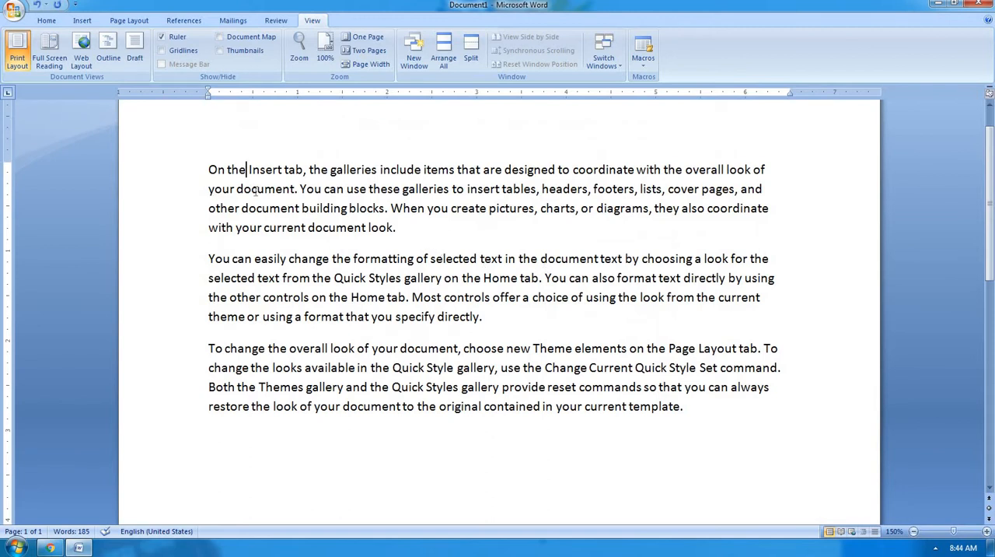
key("ctrl+a")
key("ctrl+c")
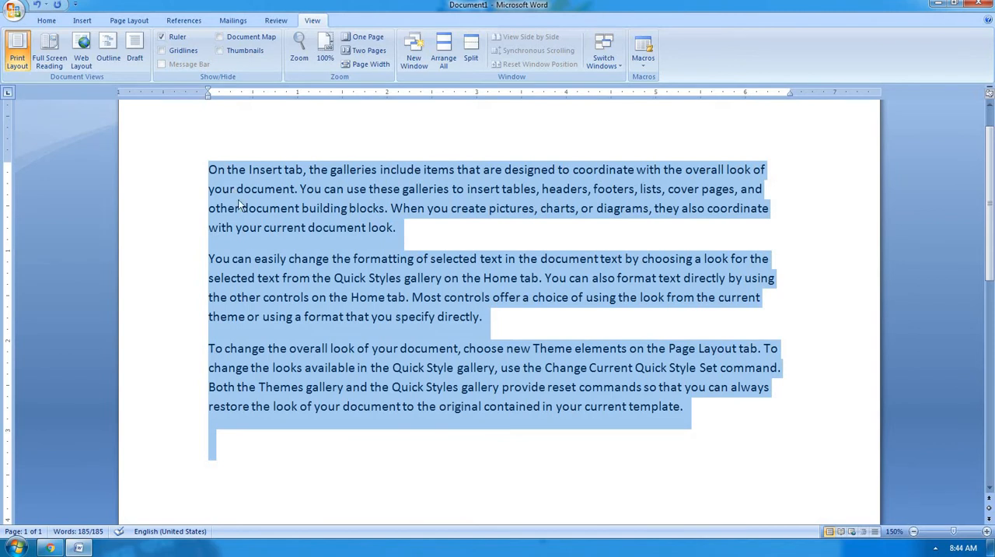
left_click(223, 462)
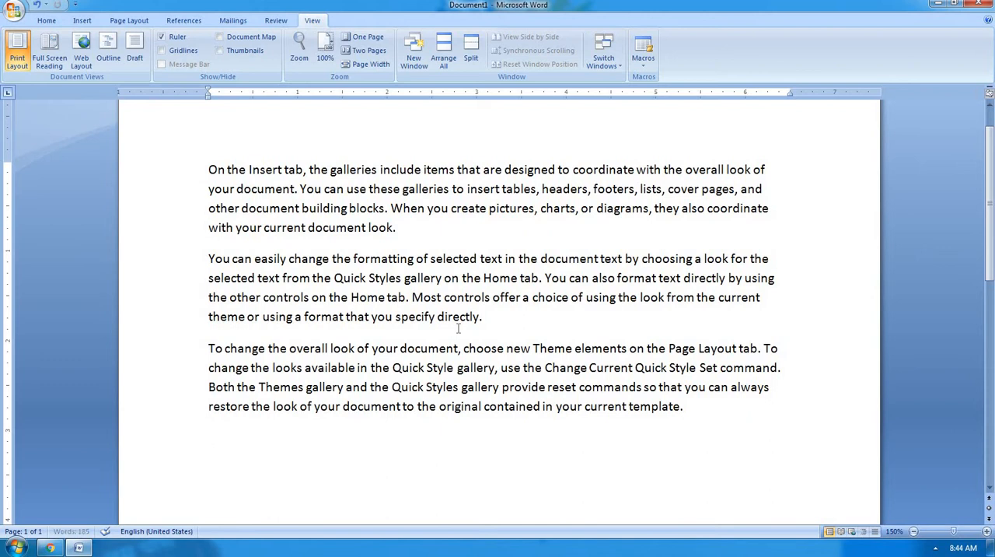
key("ctrl+v")
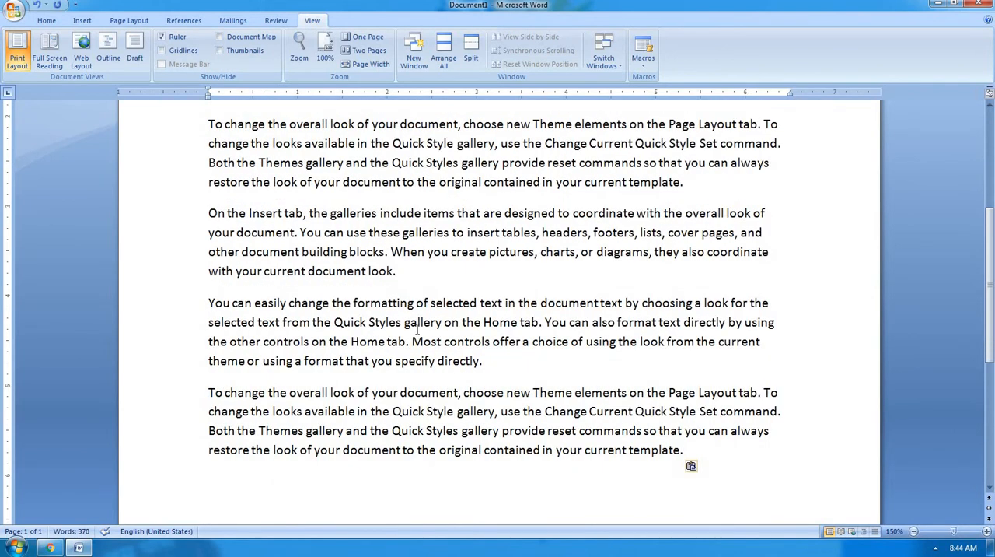
key("ctrl+v")
key("ctrl+v")
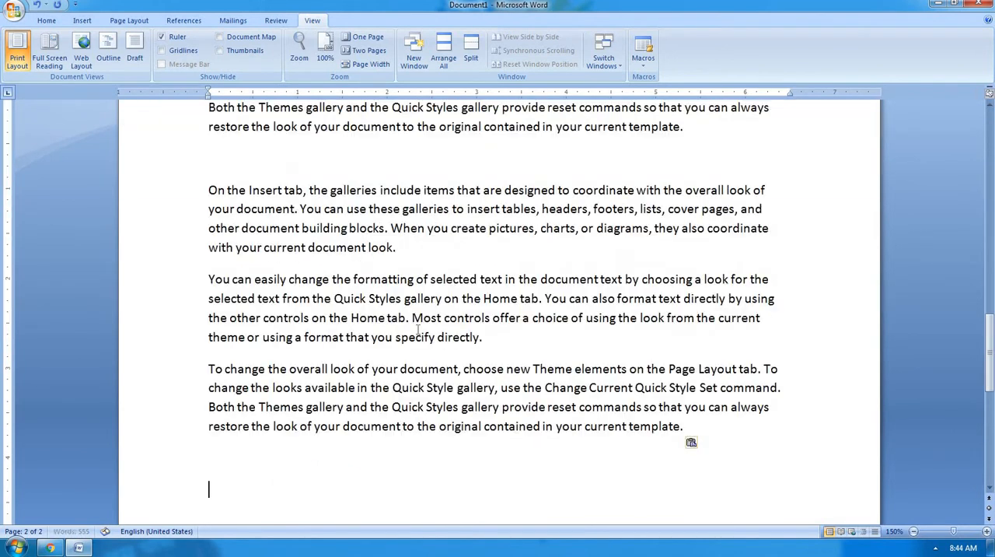
key("ctrl+v")
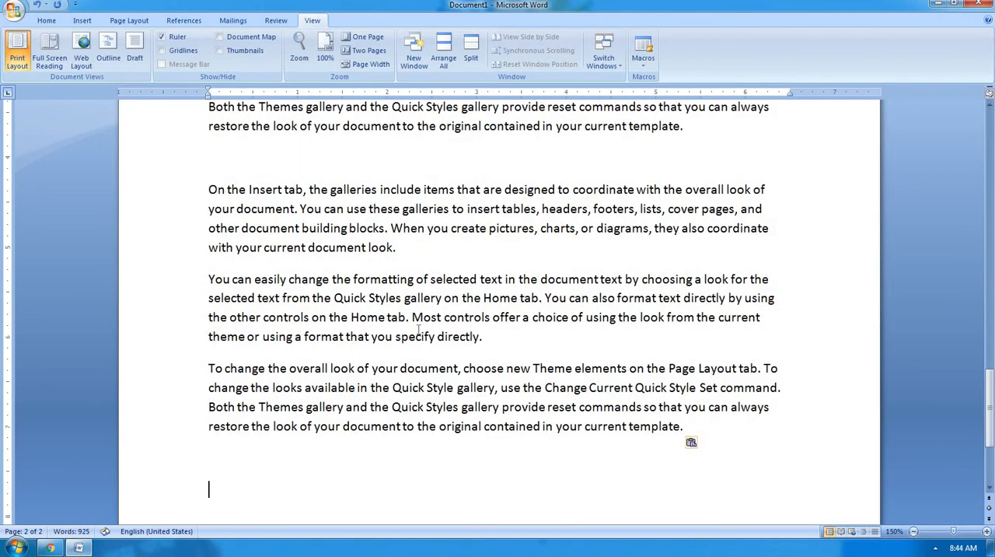
Examine how the lengthened text is divided across the pages in Print Layout, from the first page to the end.
double_click(417, 329)
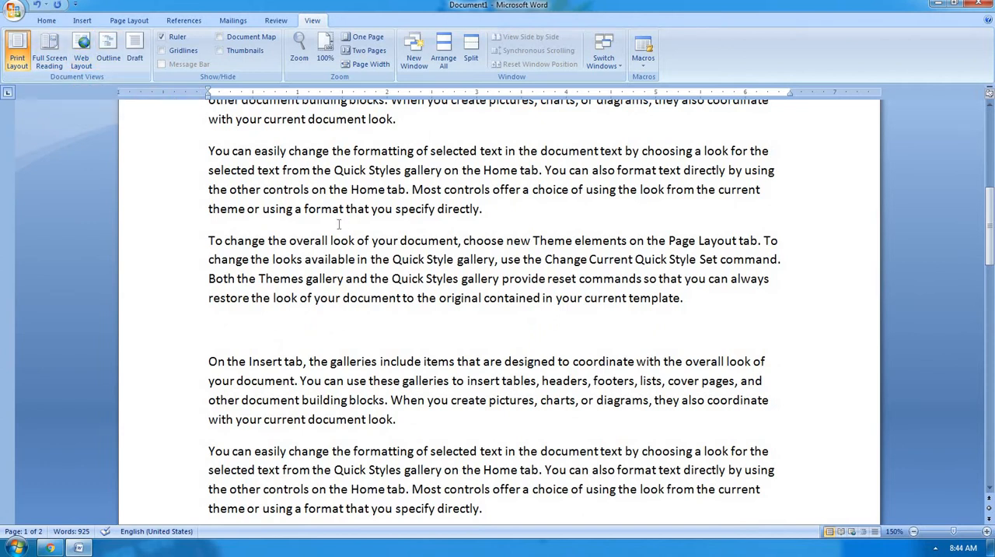
scroll(339, 224, "down", 7)
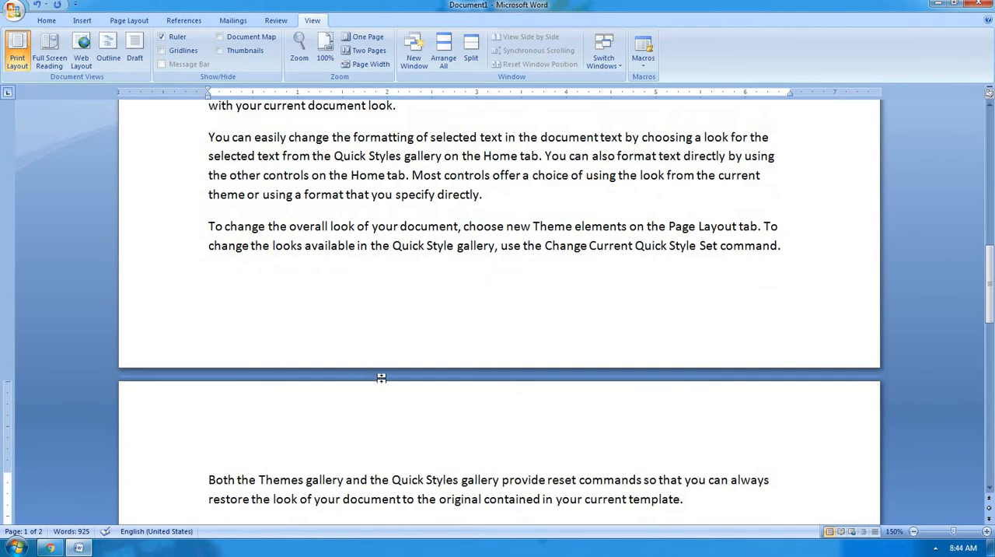
double_click(382, 378)
scroll(384, 380, "up", 10)
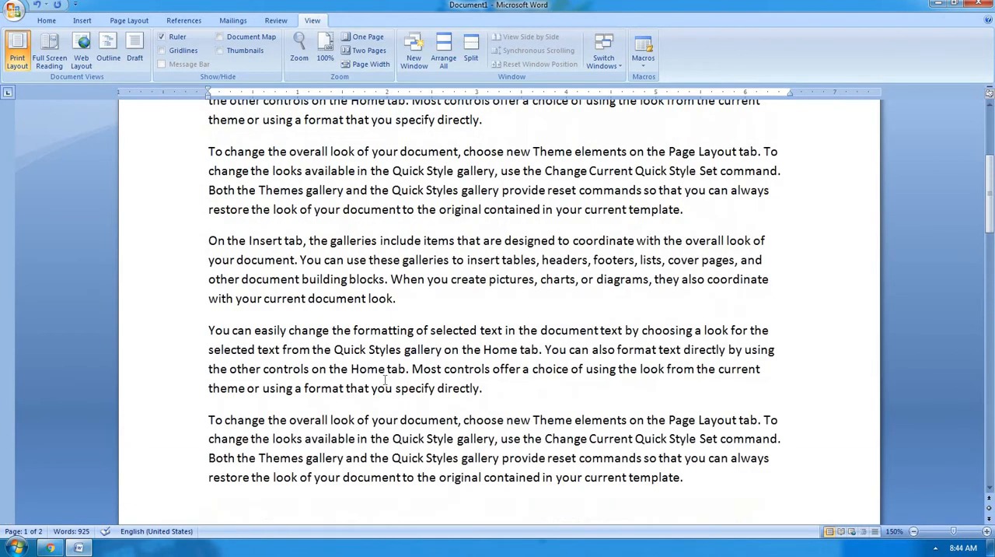
scroll(384, 379, "down", 5)
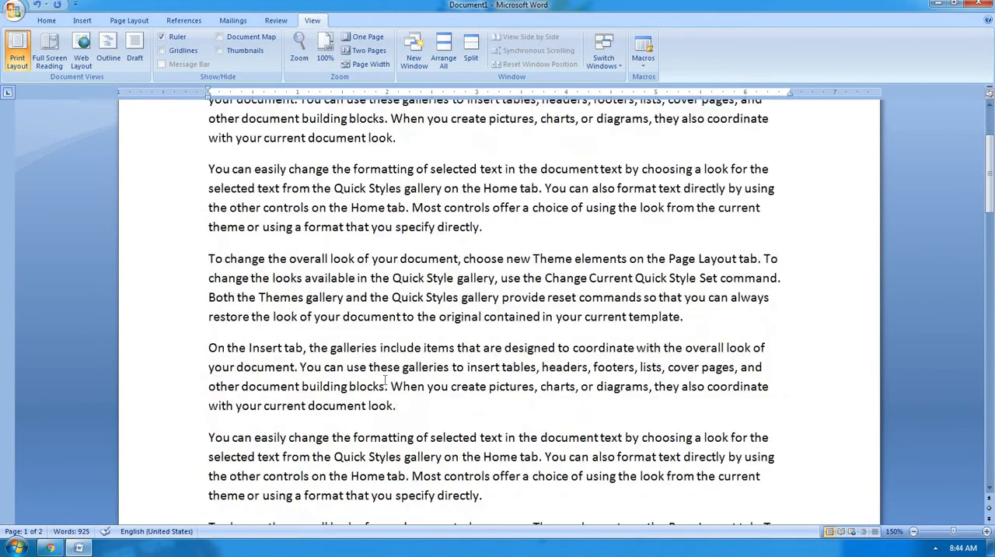
double_click(384, 379)
double_click(384, 380)
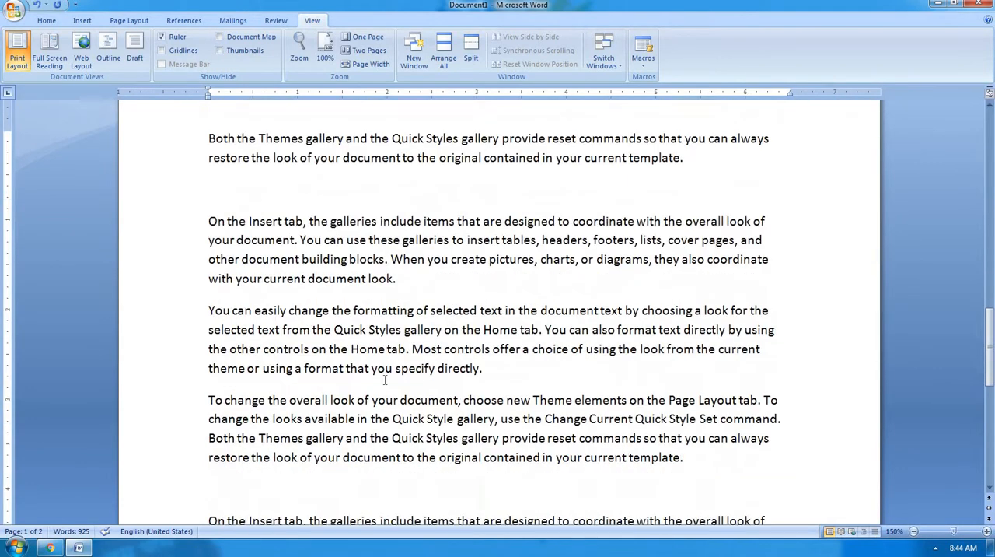
scroll(384, 379, "down", 4)
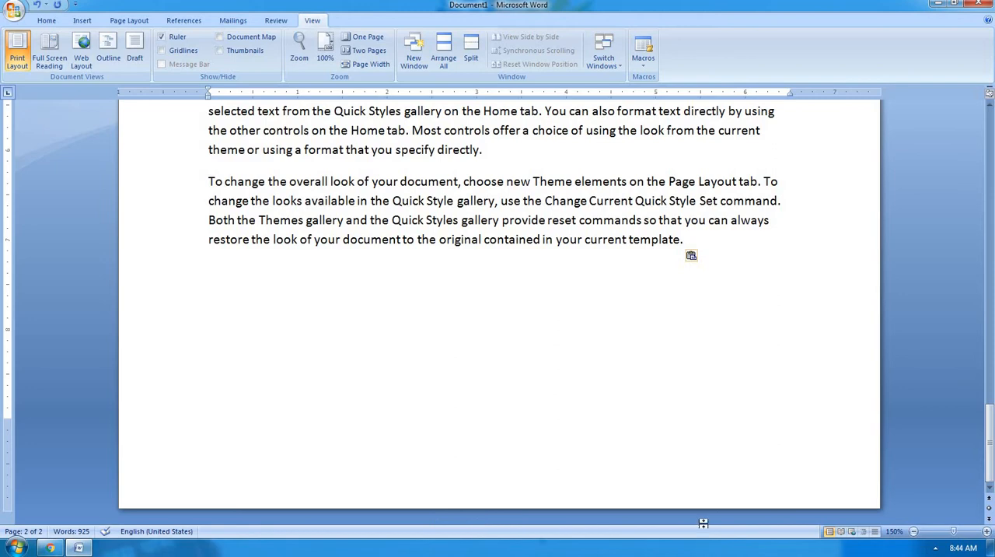
scroll(331, 396, "up", 2)
scroll(331, 396, "up", 10)
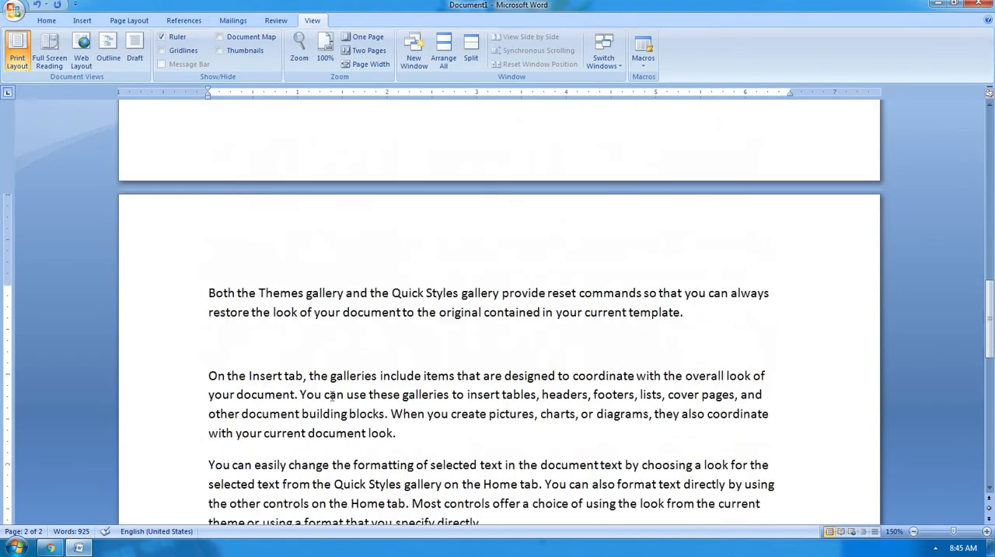
scroll(331, 396, "up", 8)
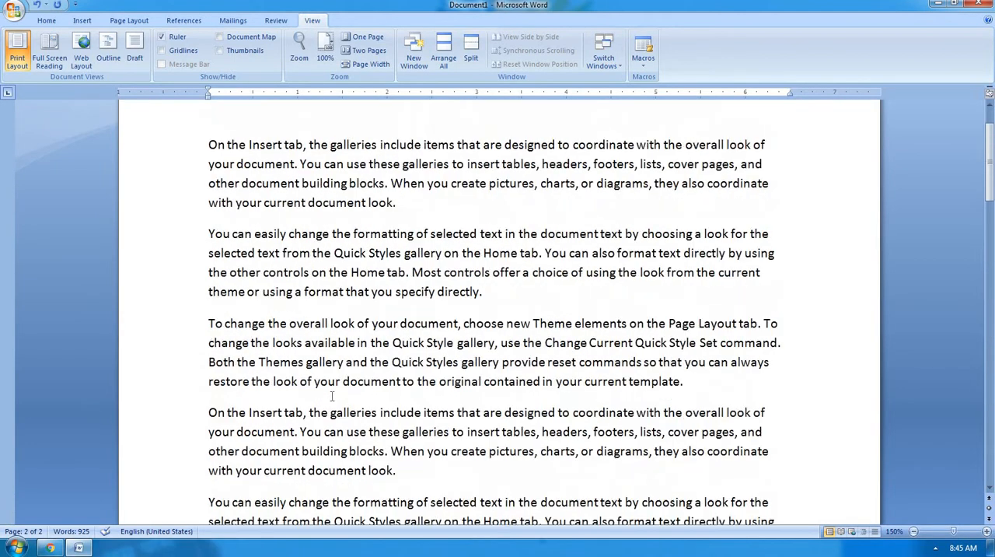
View the document in Web Layout and look through its text, then return to Print Layout.
left_click(74, 68)
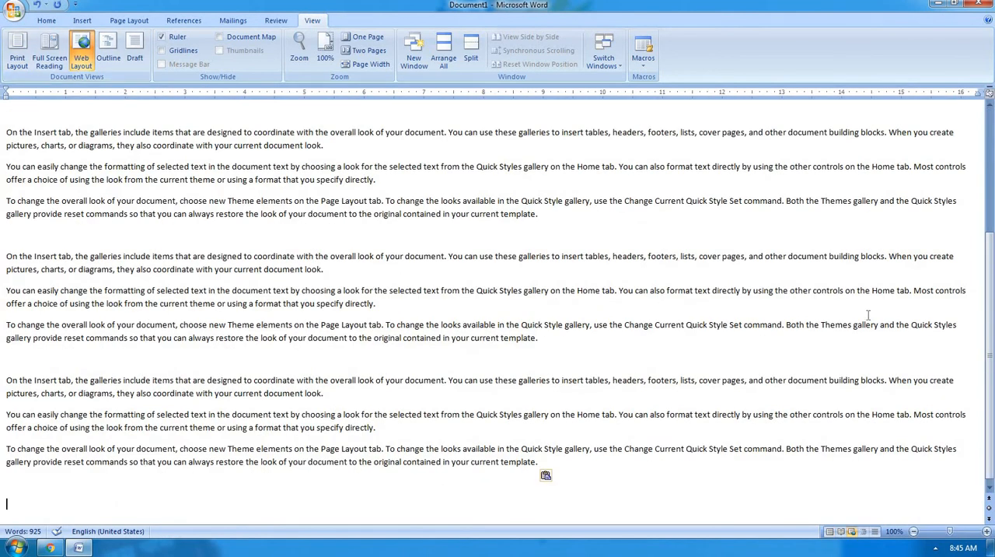
left_click_drag(991, 348, 991, 271)
scroll(369, 442, "up", 1)
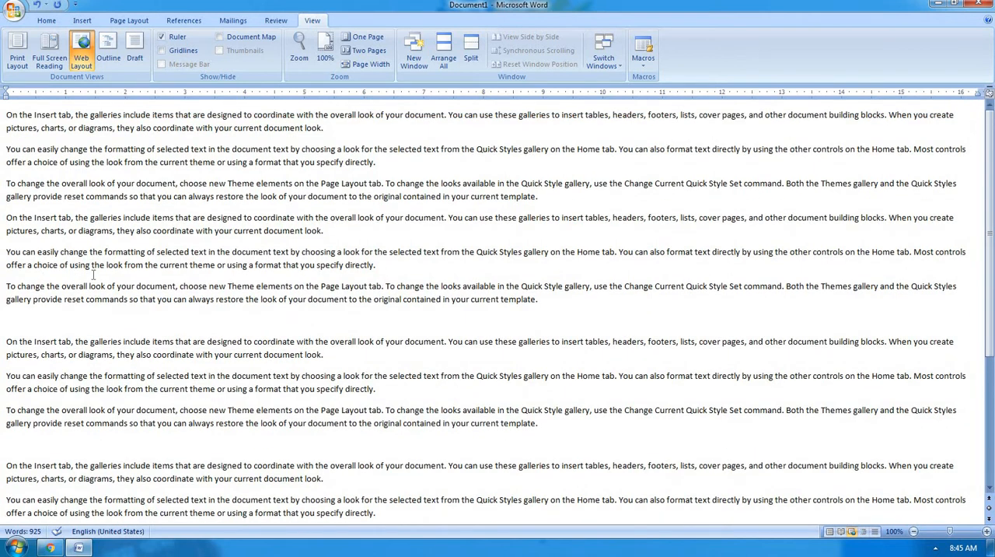
left_click(17, 62)
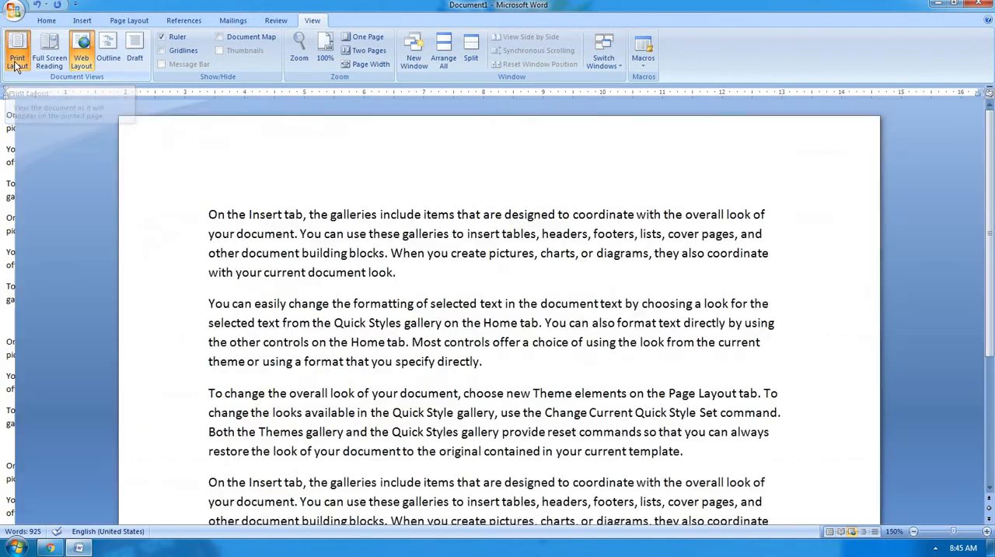
scroll(666, 418, "up", 10)
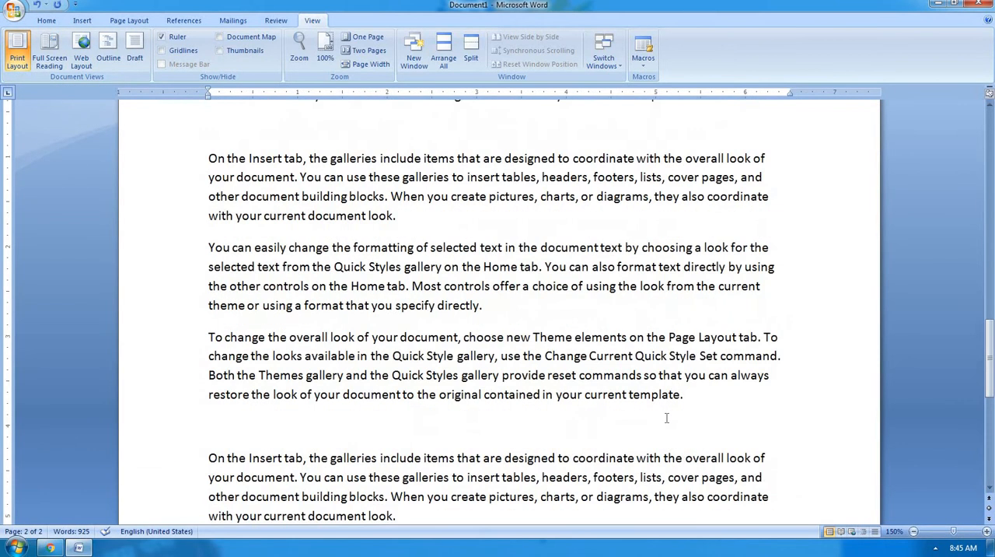
scroll(666, 418, "up", 5)
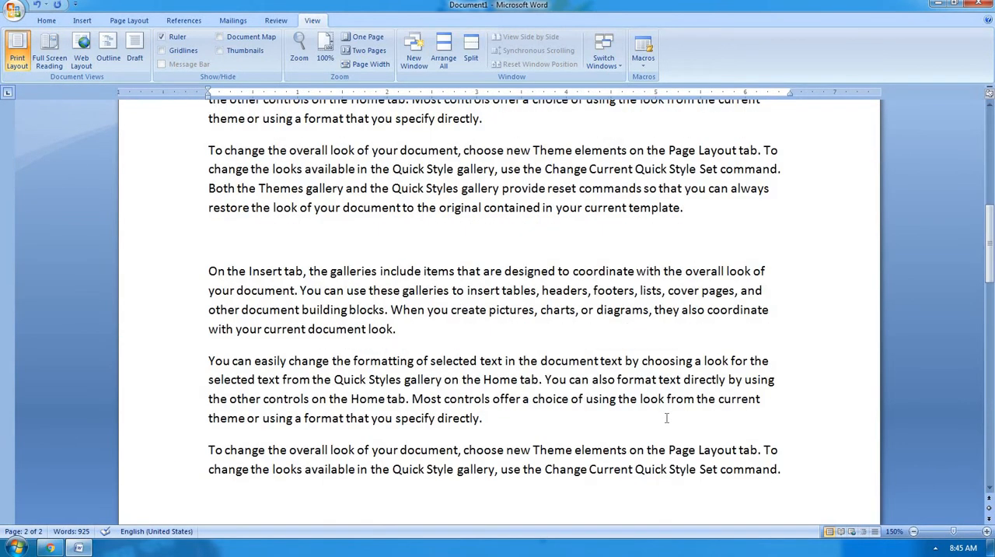
scroll(743, 399, "up", 5)
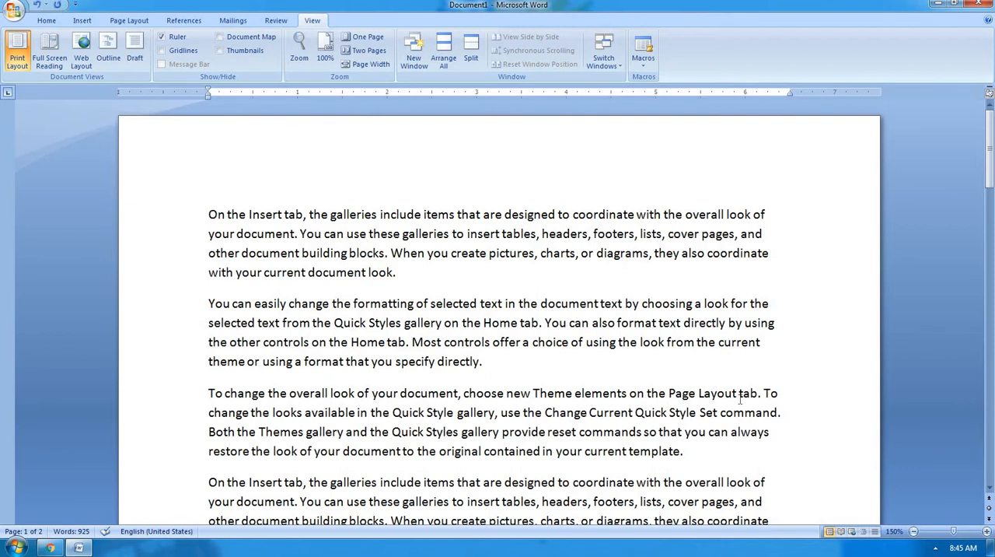
View the document in Draft view and look through the text down to its end, then return to Print Layout.
left_click(136, 59)
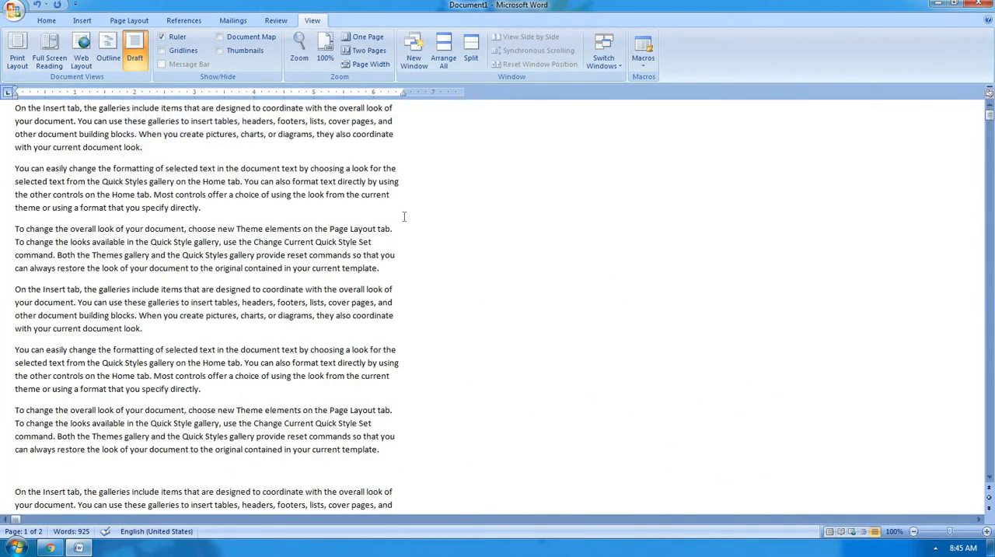
scroll(404, 216, "down", 4)
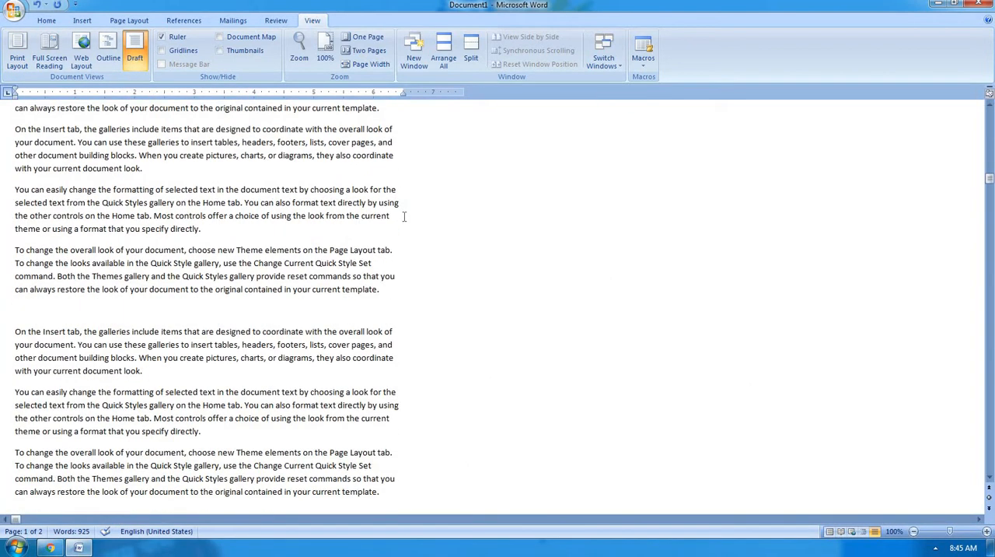
scroll(404, 216, "down", 12)
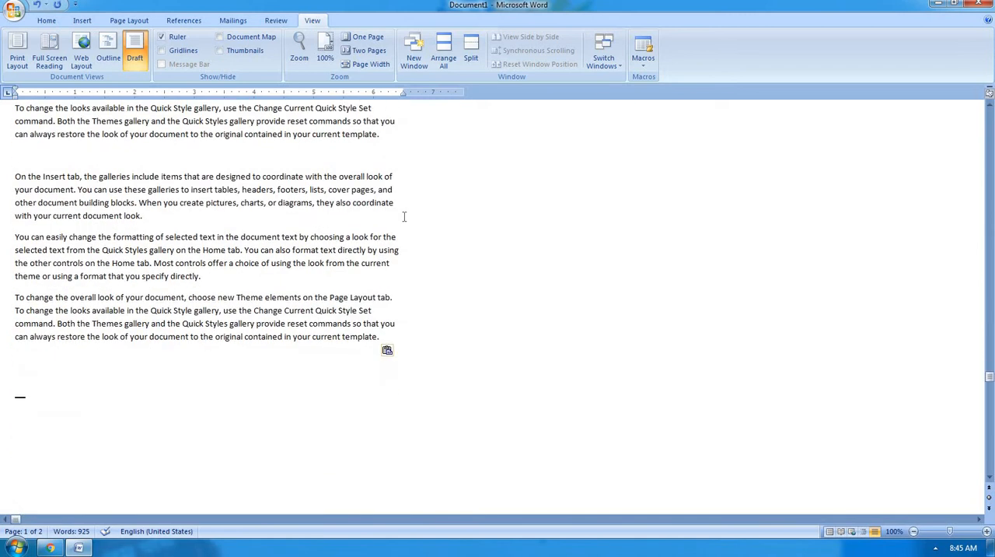
scroll(404, 216, "down", 4)
scroll(404, 216, "up", 6)
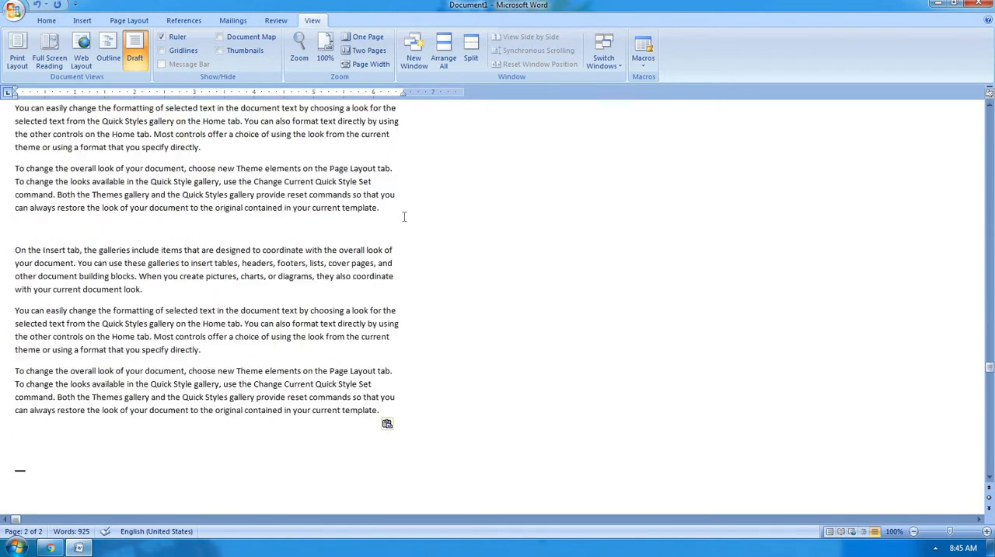
scroll(404, 216, "up", 3)
scroll(395, 281, "down", 1)
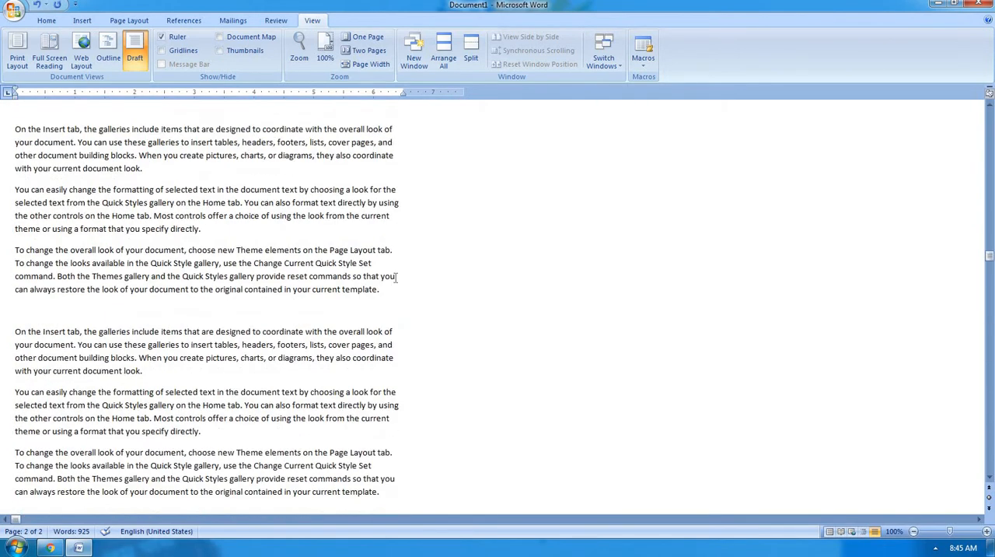
scroll(406, 233, "up", 4)
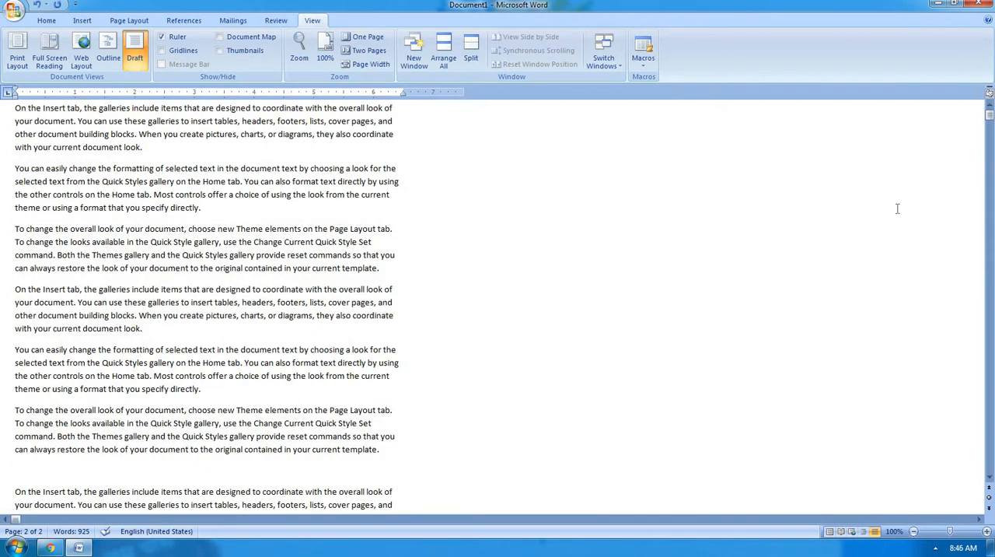
left_click(17, 62)
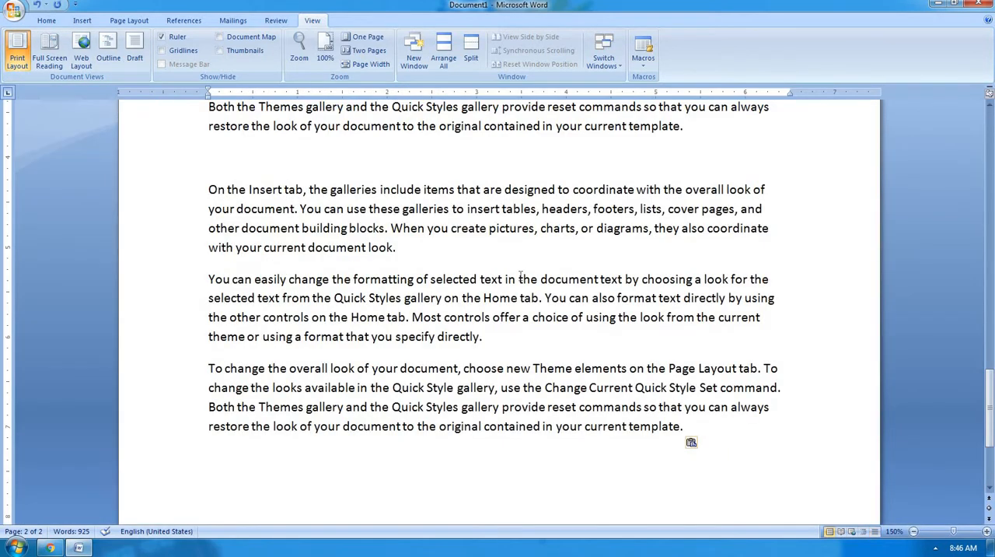
Copy all the sample text and paste it repeatedly at the end so the document grows by many more pages.
key("ctrl+a")
key("ctrl+End")
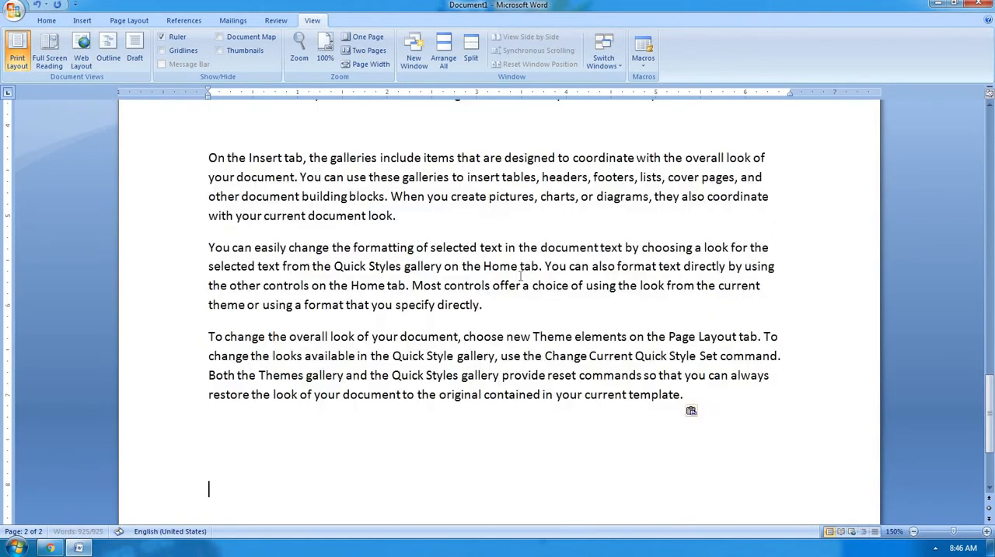
key("ctrl+v")
key("ctrl+v")
key("ctrl+v")
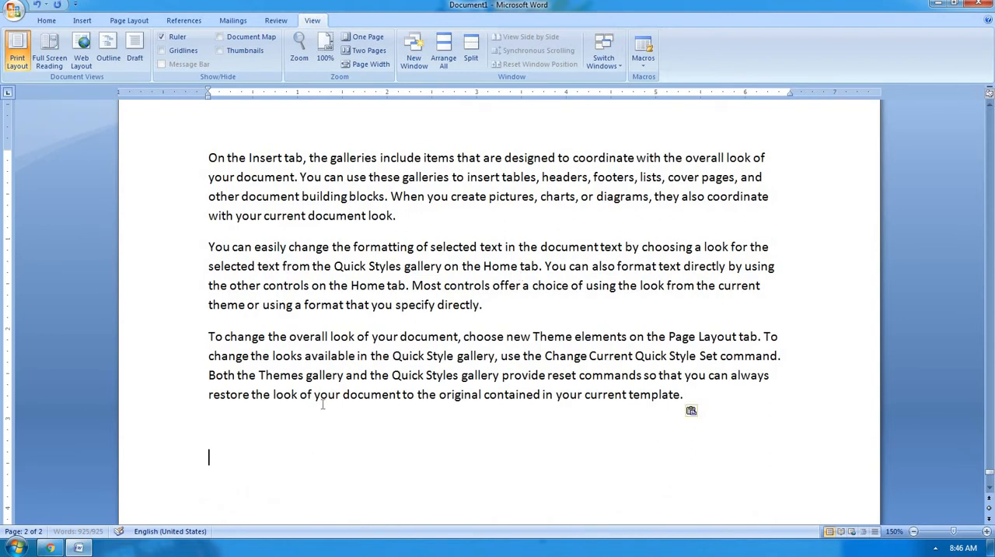
scroll(354, 380, "up", 5)
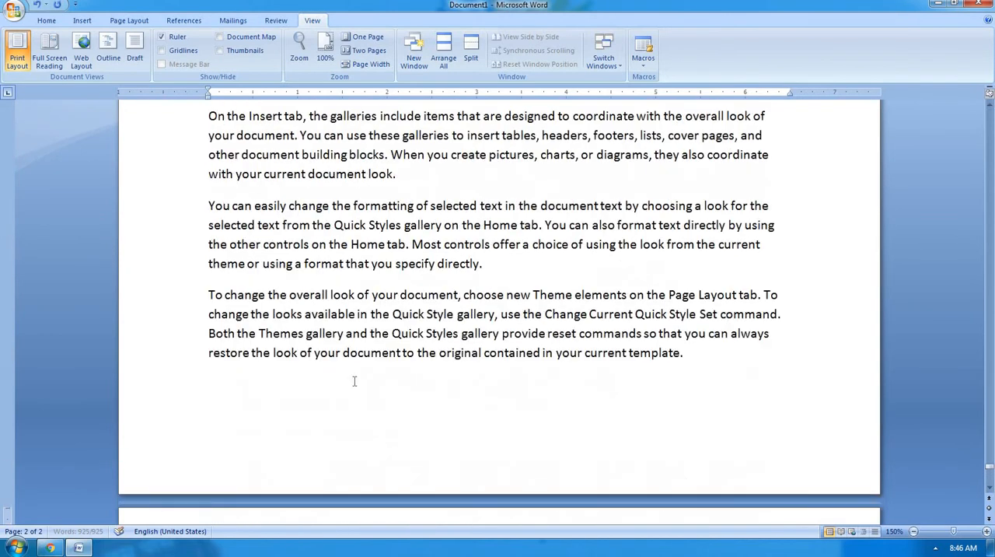
scroll(354, 381, "up", 3)
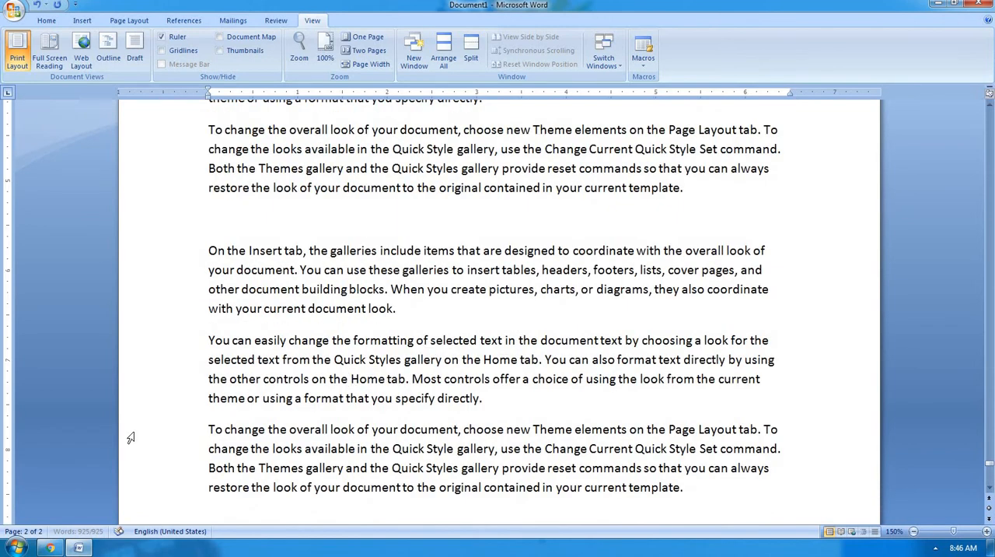
Examine the dotted page-break lines between the paragraphs in Draft view, and return to Print Layout.
left_click(133, 59)
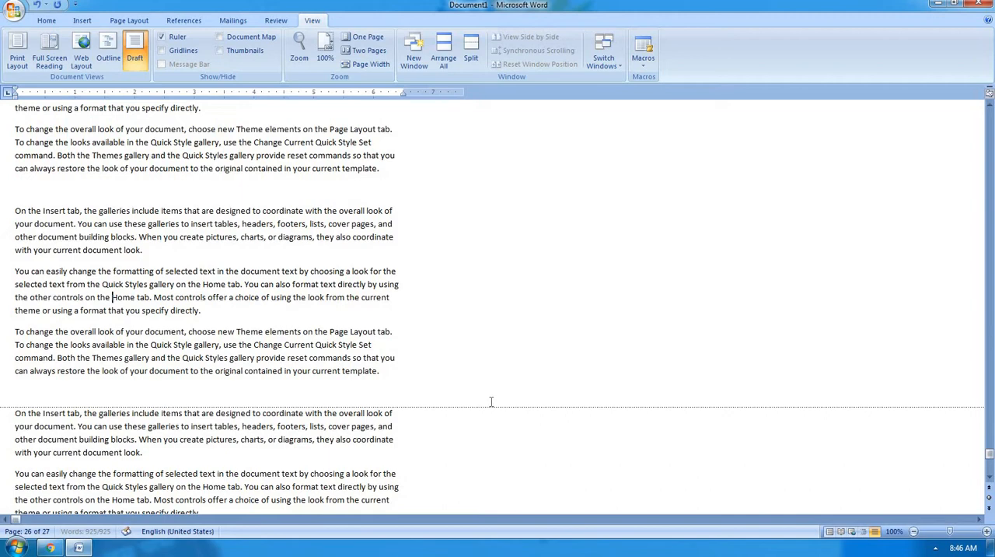
scroll(494, 401, "up", 4)
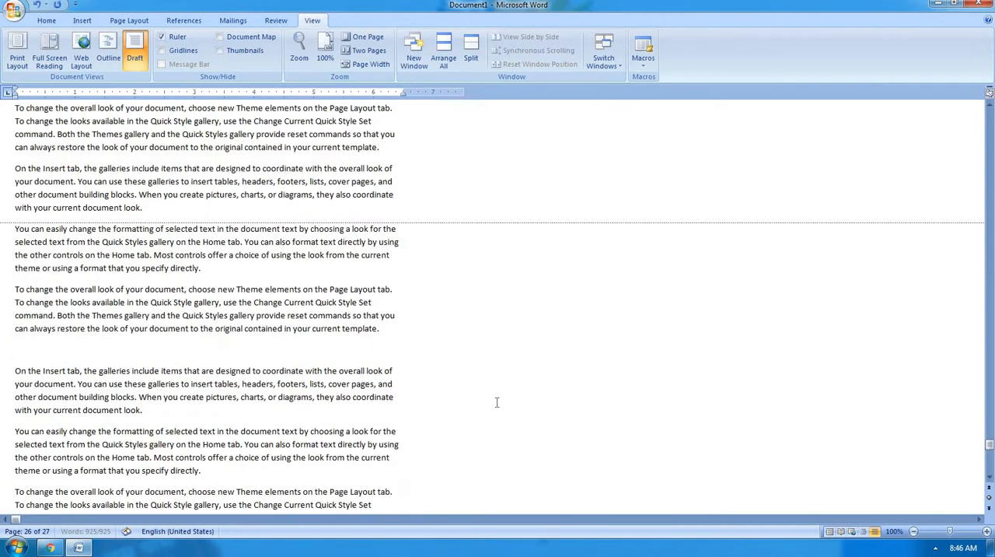
scroll(497, 402, "up", 1)
scroll(451, 337, "down", 5)
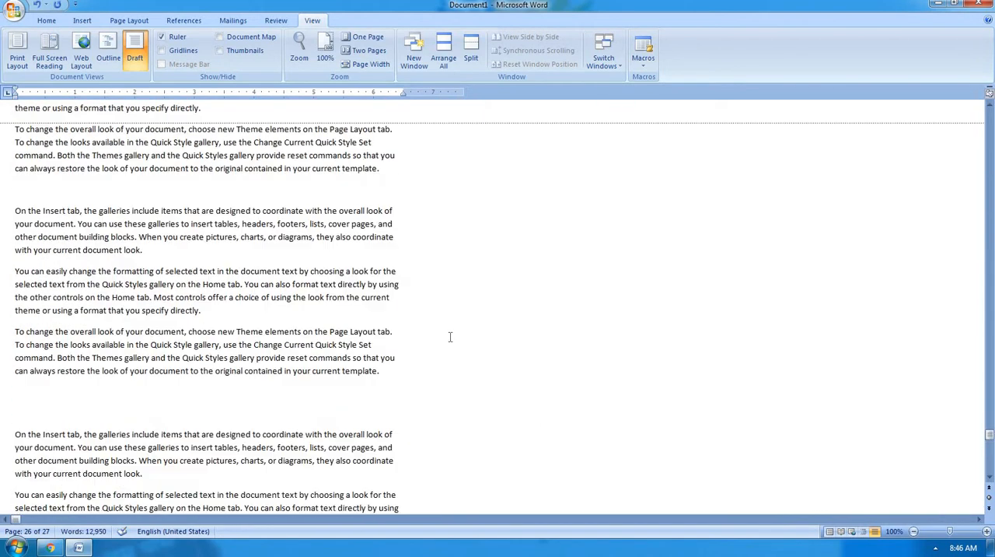
scroll(449, 337, "up", 6)
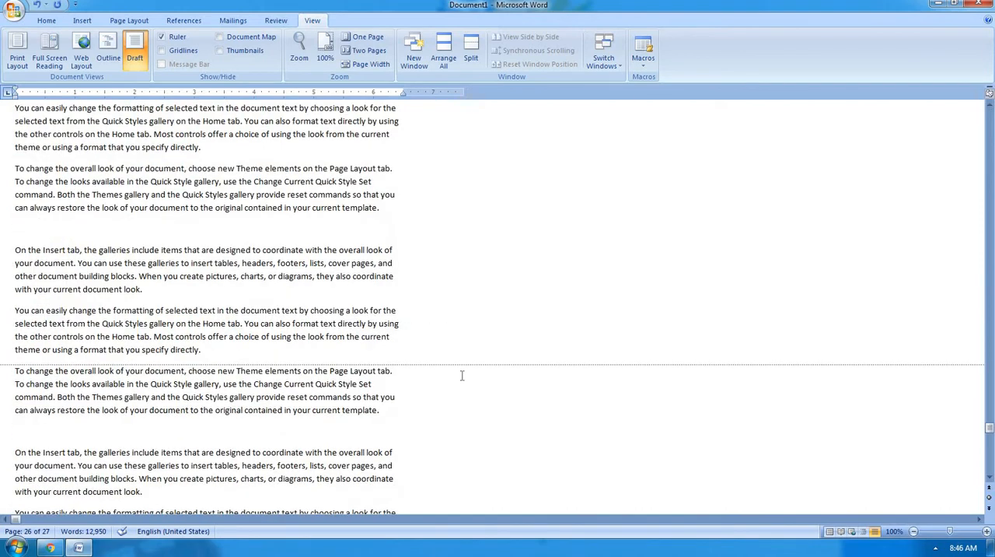
scroll(460, 375, "up", 10)
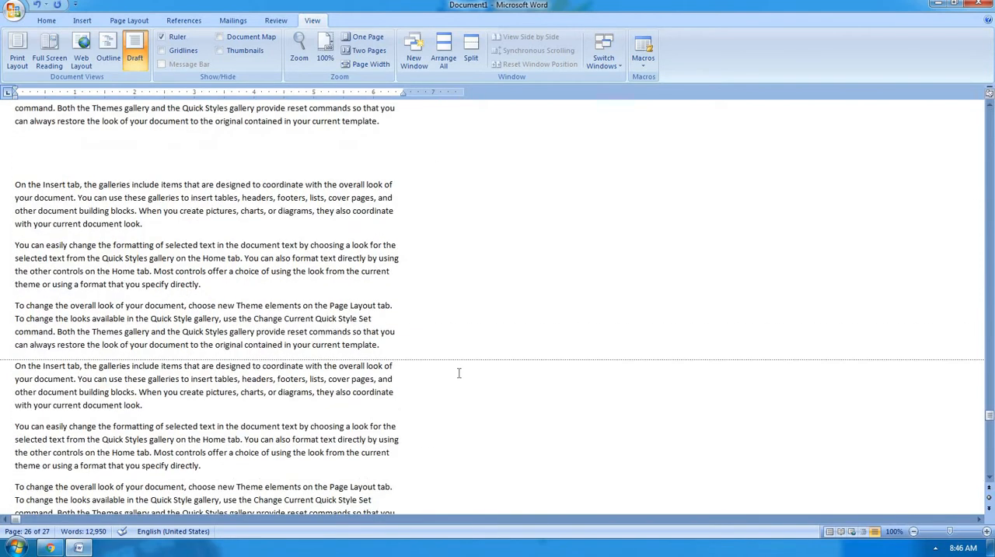
scroll(459, 373, "up", 1)
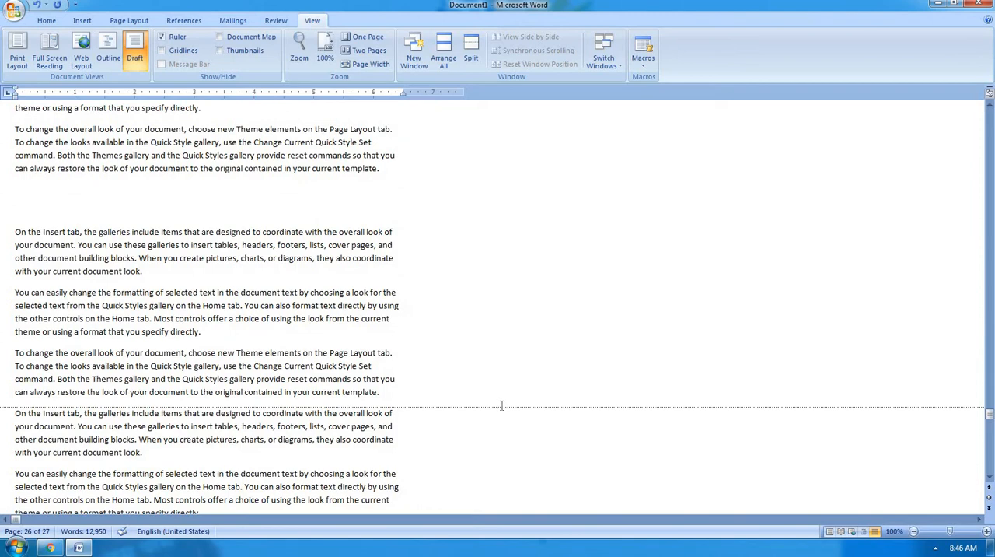
scroll(501, 406, "up", 6)
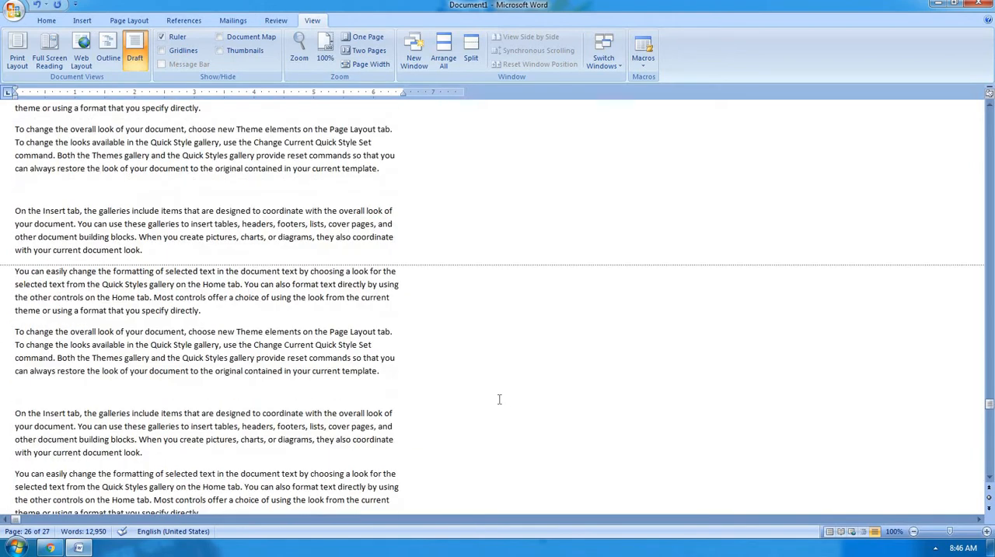
scroll(499, 399, "up", 5)
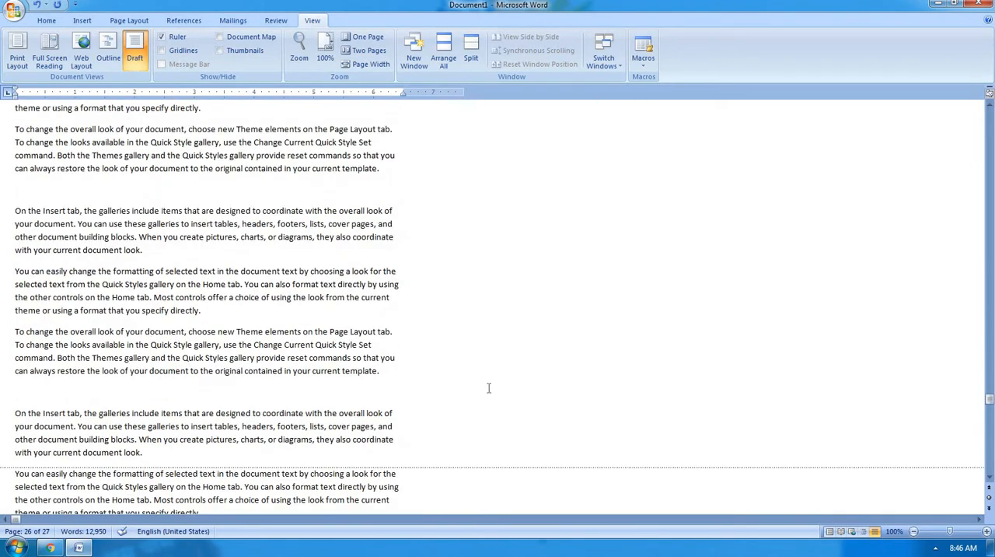
scroll(489, 387, "up", 5)
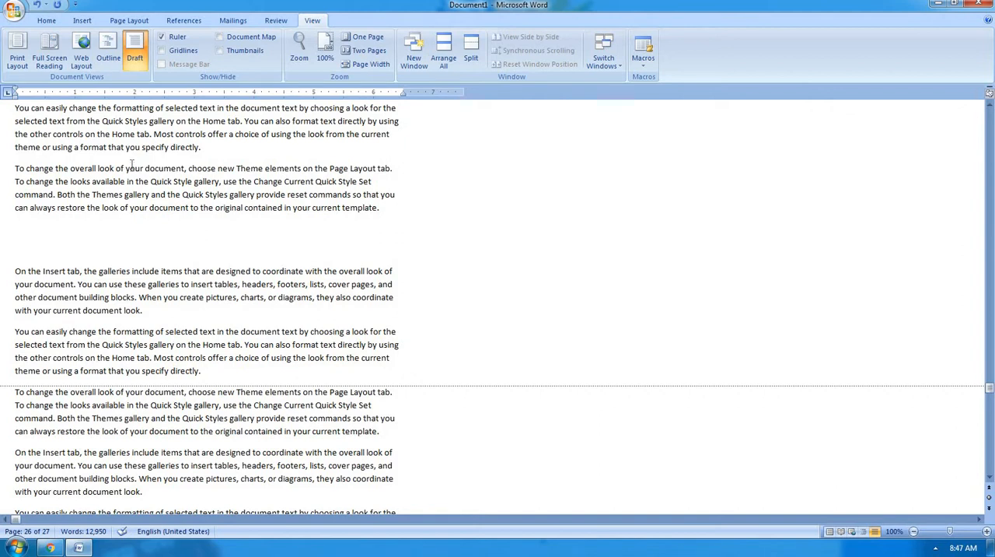
scroll(110, 154, "up", 3)
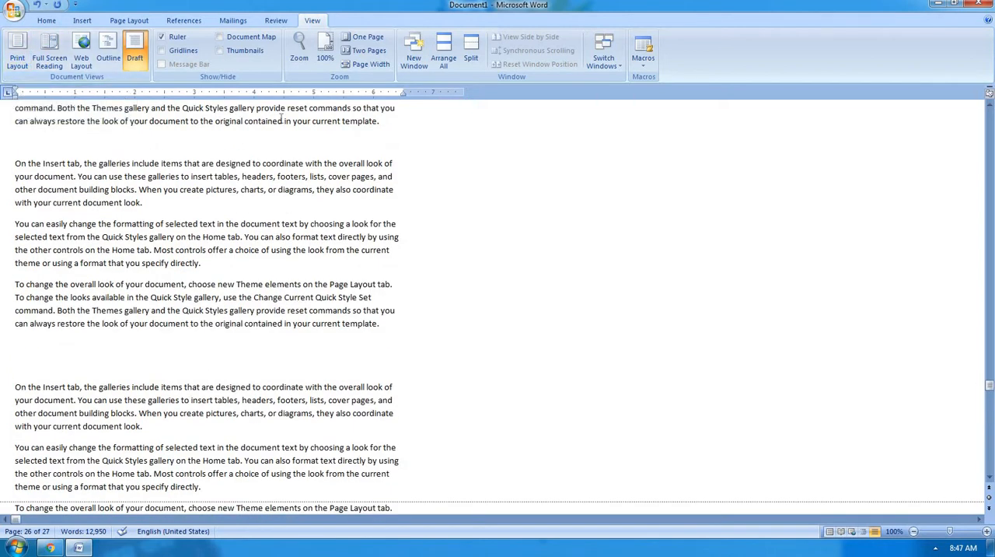
left_click(19, 62)
scroll(100, 103, "down", 8)
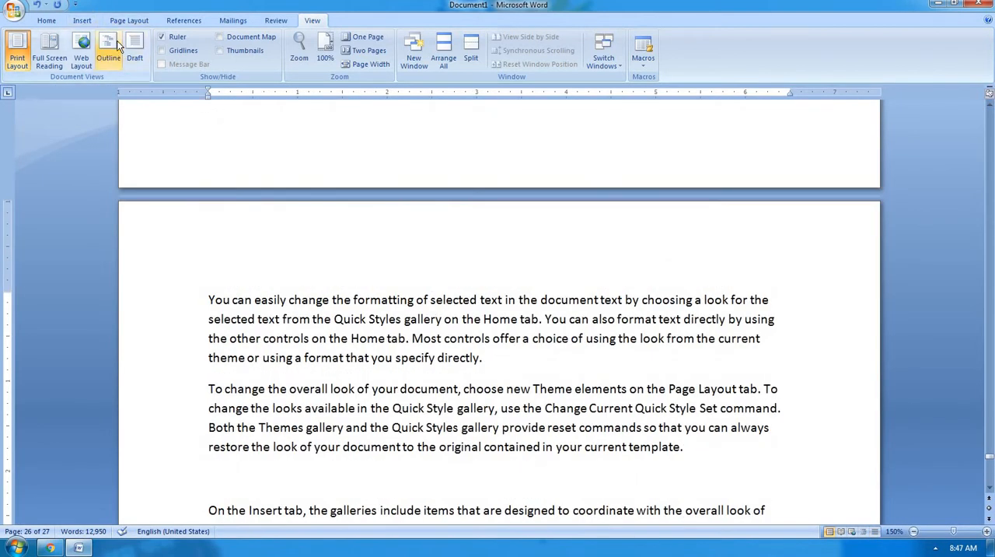
left_click(226, 180)
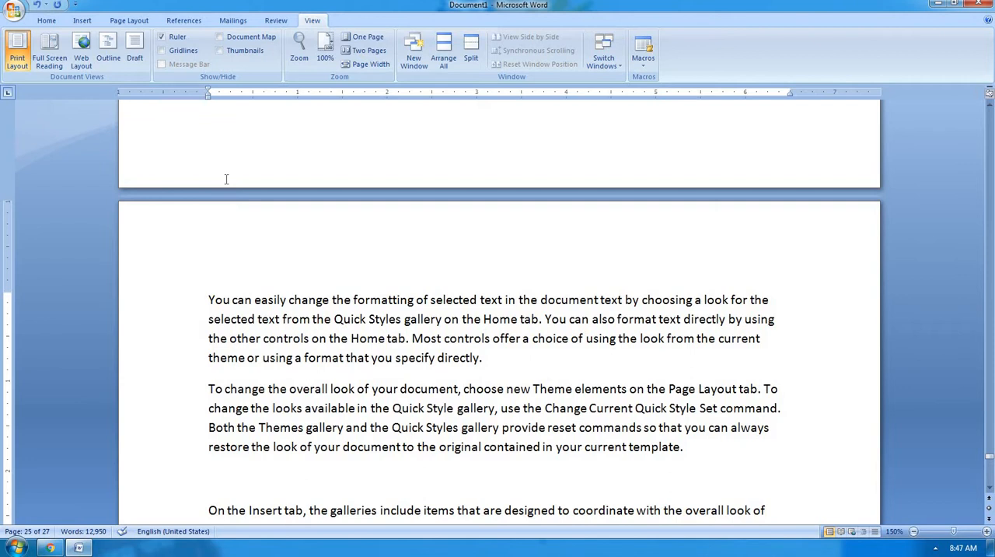
left_click(59, 25)
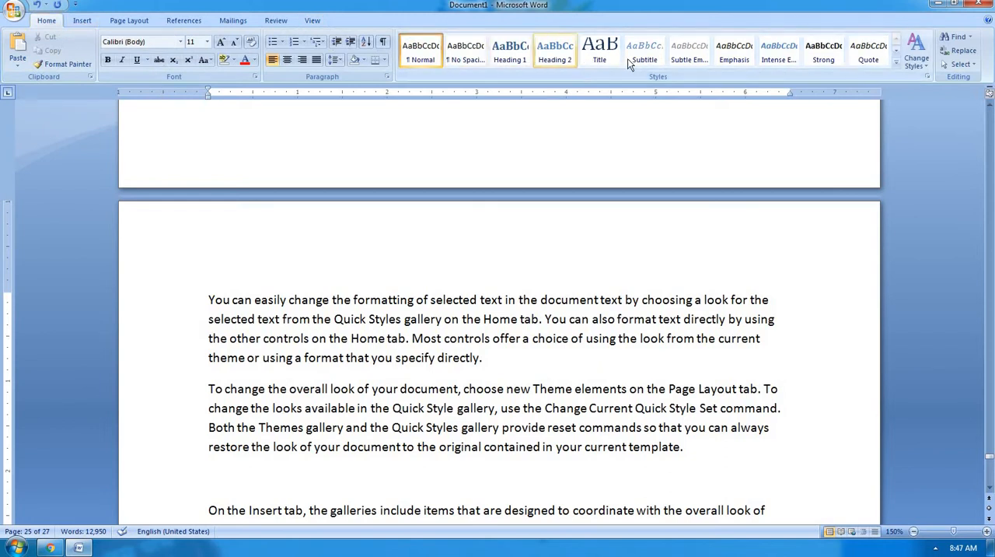
left_click(186, 23)
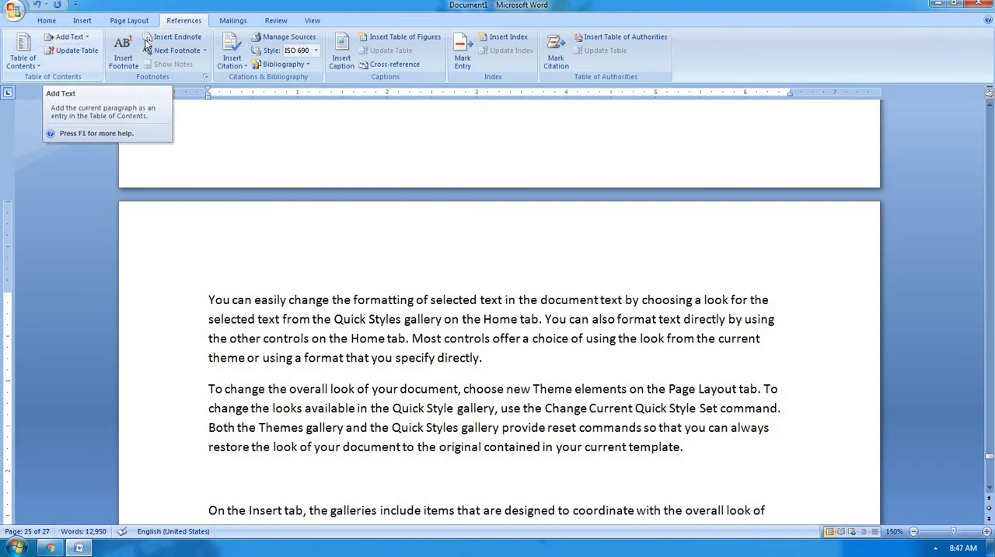
left_click(317, 22)
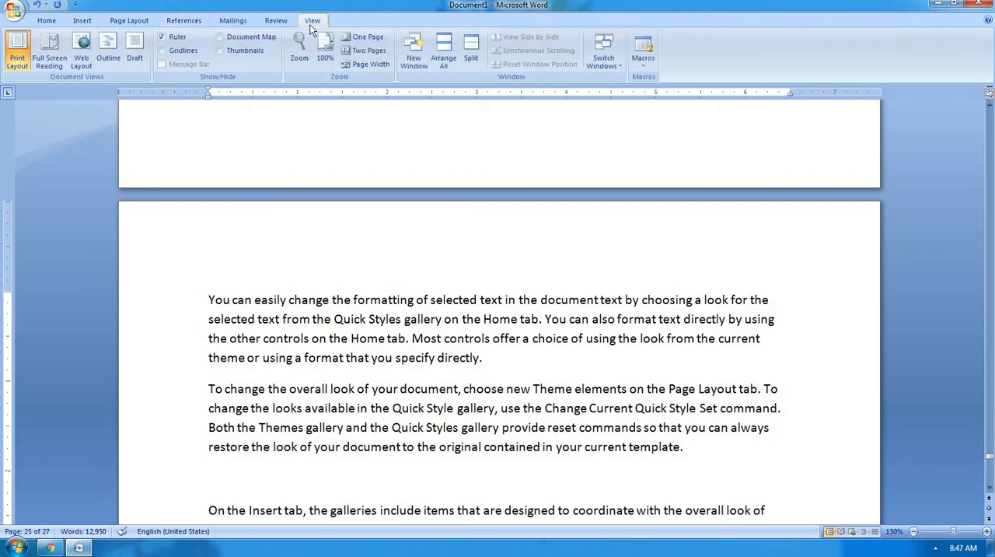
scroll(346, 388, "down", 5)
scroll(351, 413, "up", 3)
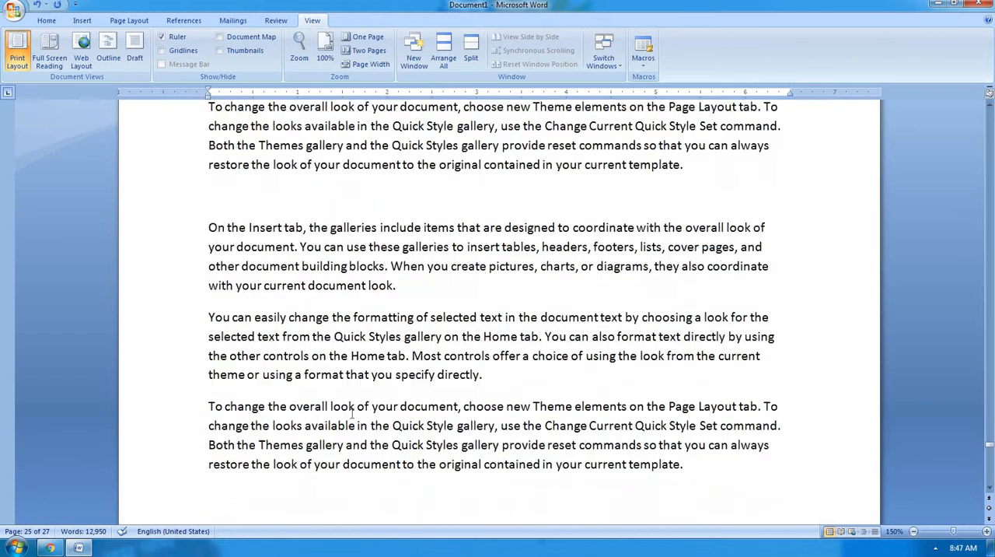
Delete the entire document text and generate fresh sample paragraphs with =rand().
key("ctrl+a")
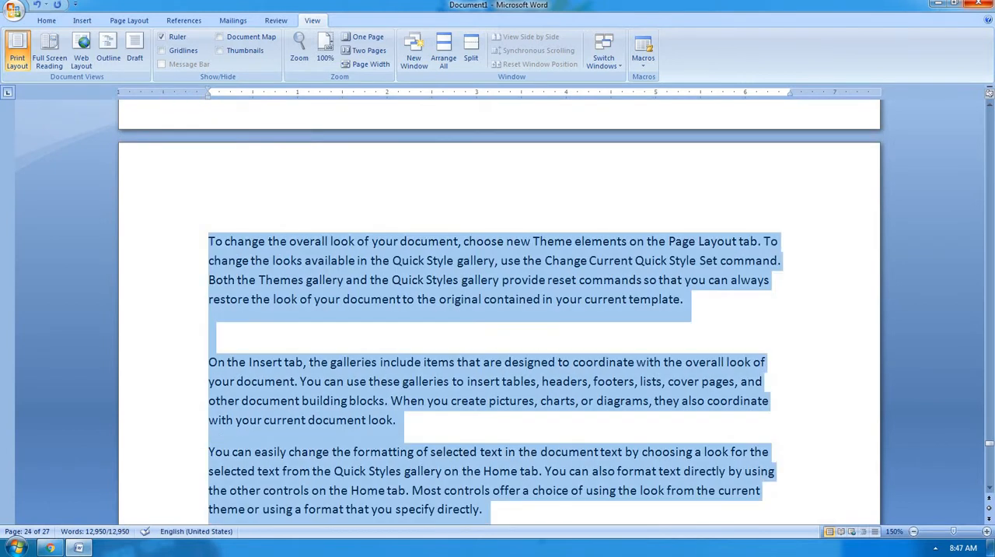
key("Delete")
type("=")
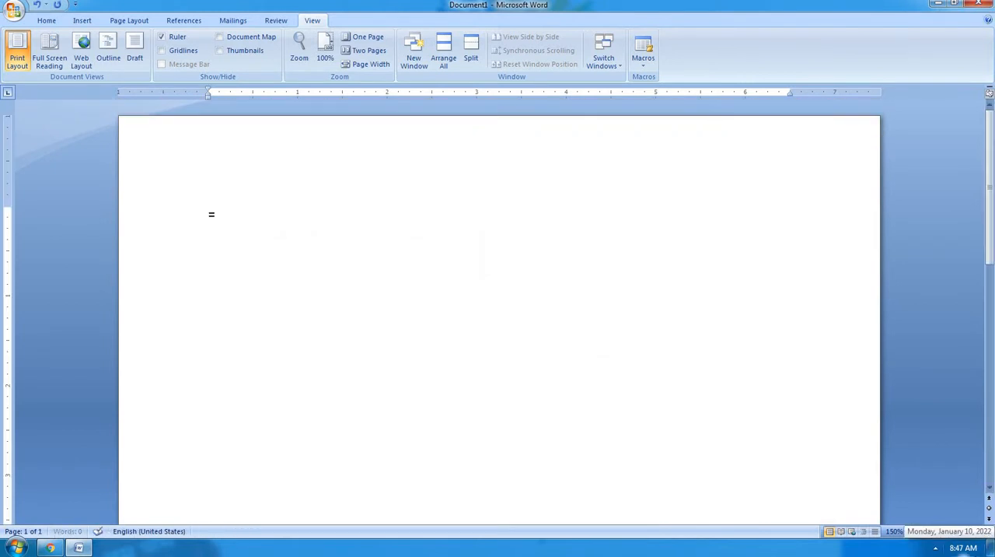
type("rand()")
key("Return")
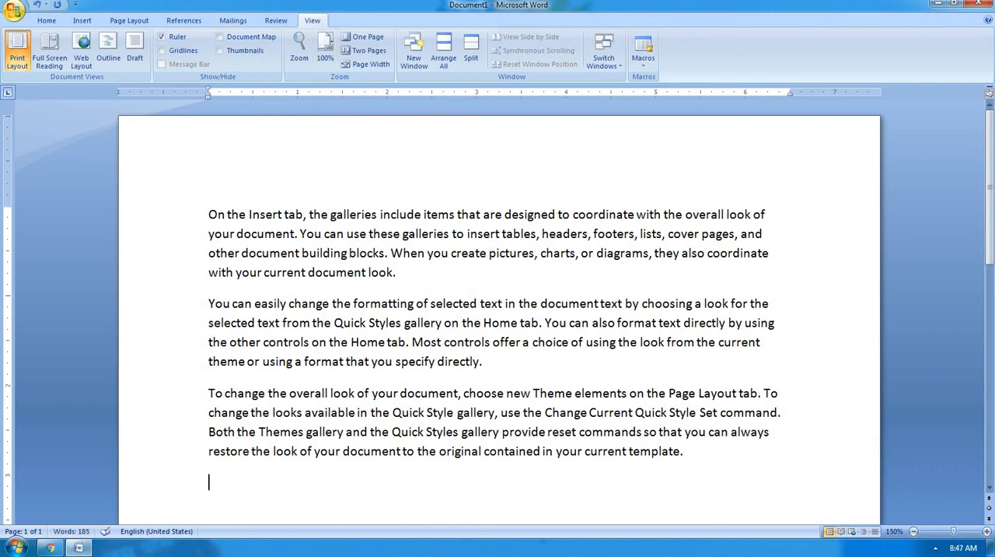
Switch to Outline view, select the first paragraph, and turn Show First Line Only on and off twice to compare the paragraphs.
left_click(102, 63)
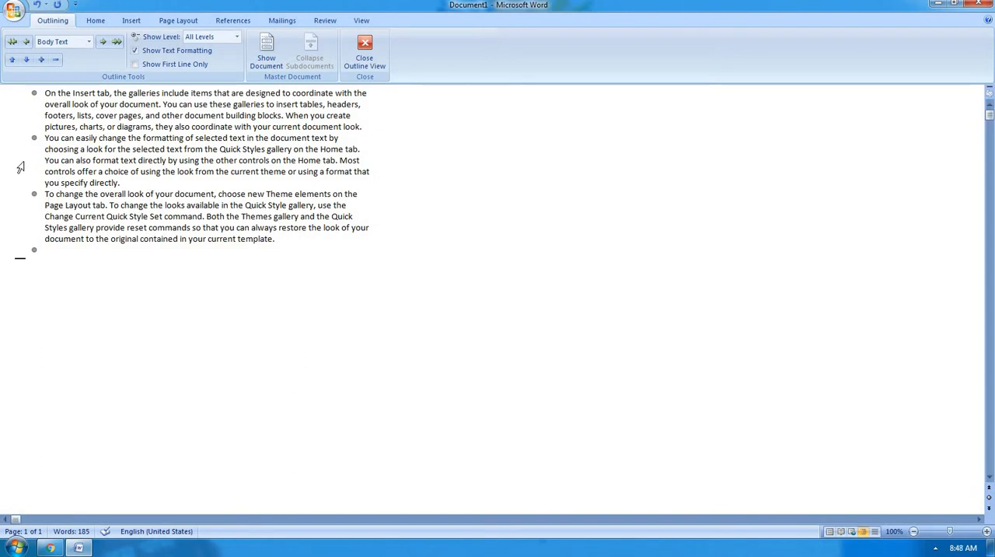
left_click(35, 93)
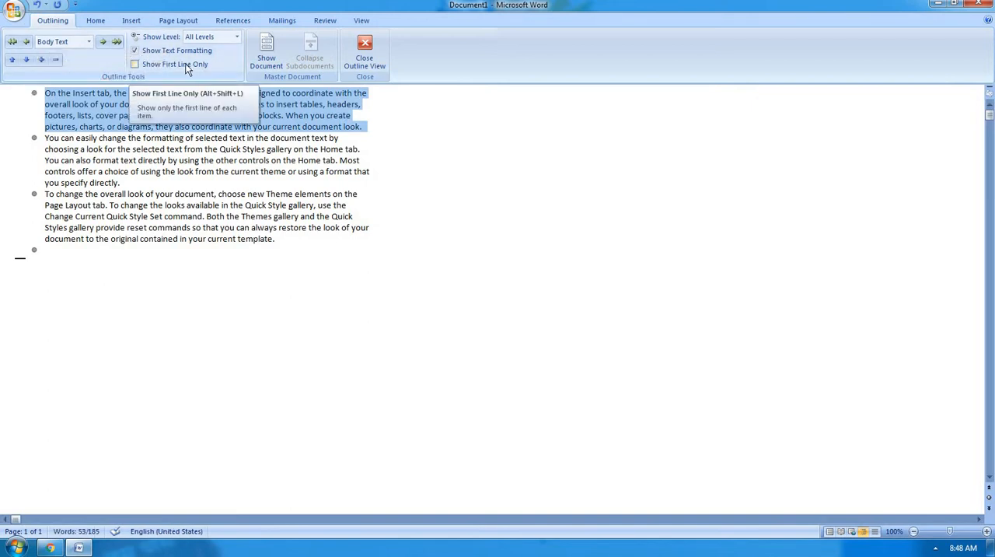
left_click(135, 63)
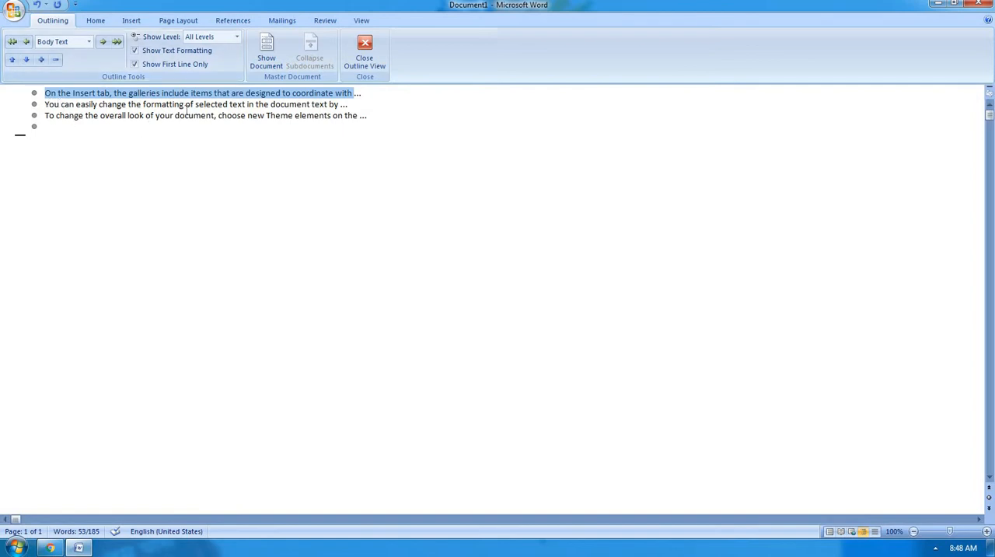
left_click(184, 63)
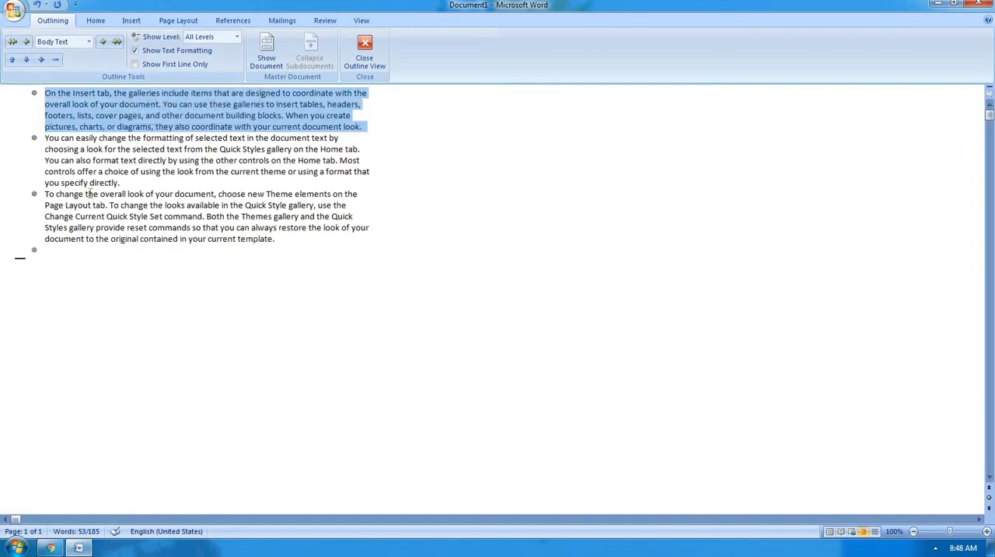
left_click(148, 65)
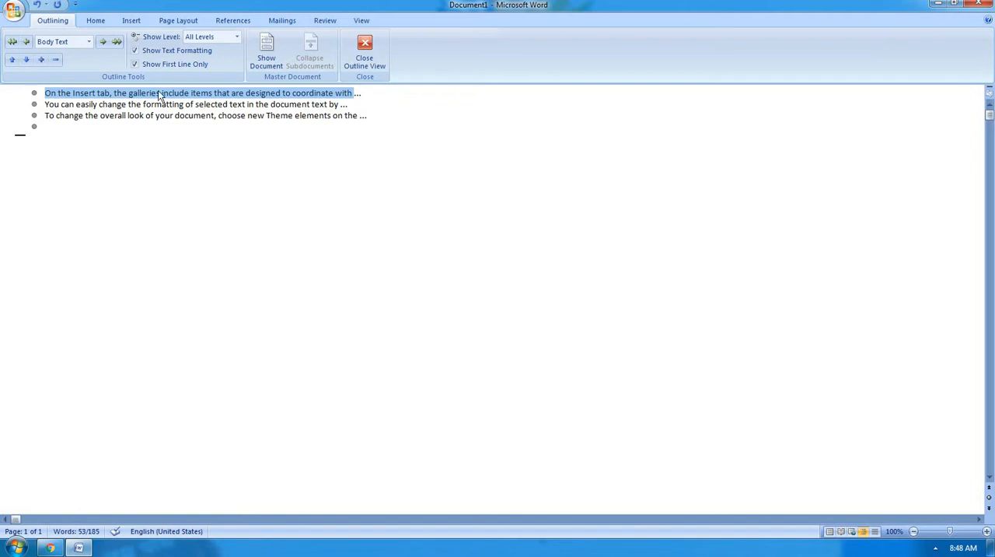
left_click(168, 64)
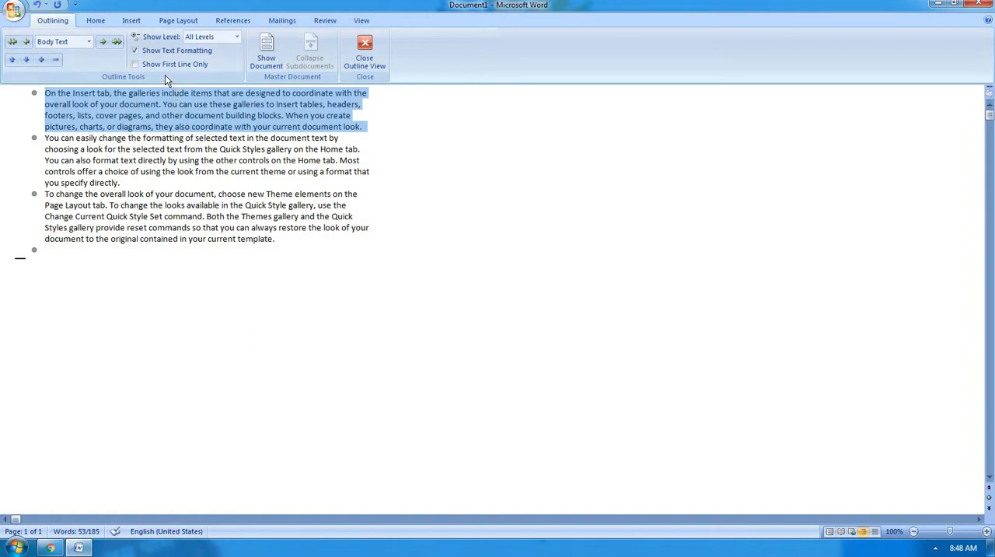
Make the first paragraph bold, italic and underlined with Show Text Formatting turned off, and turn that option on again.
left_click(147, 52)
scroll(131, 113, "up", 3, "ctrl")
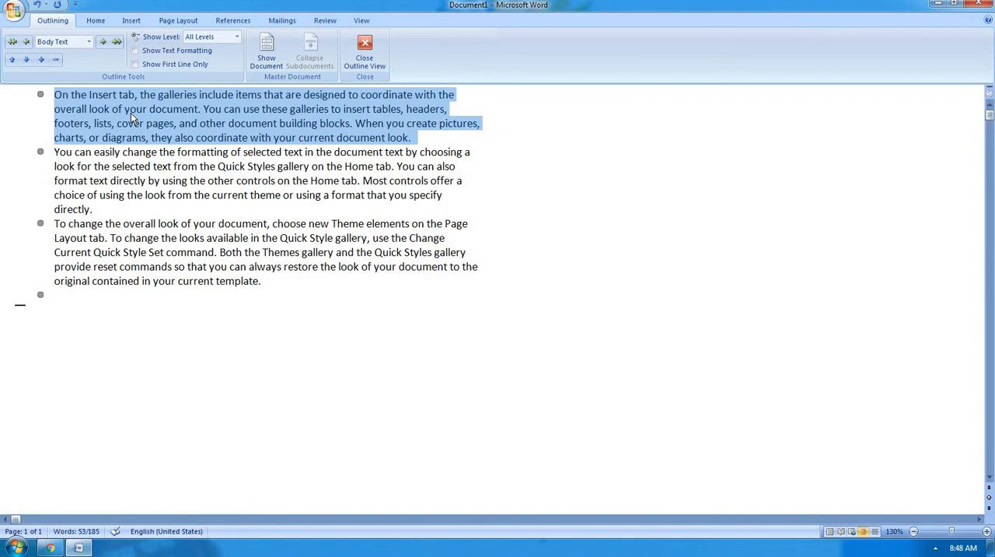
left_click(148, 51)
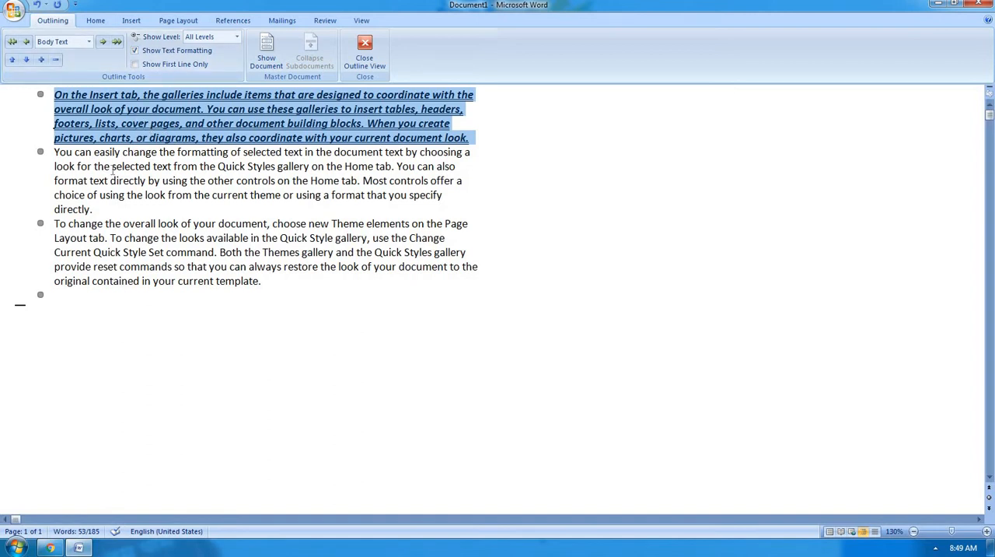
Make the third outline paragraph bold and underlined, and deselect it.
left_click(39, 223)
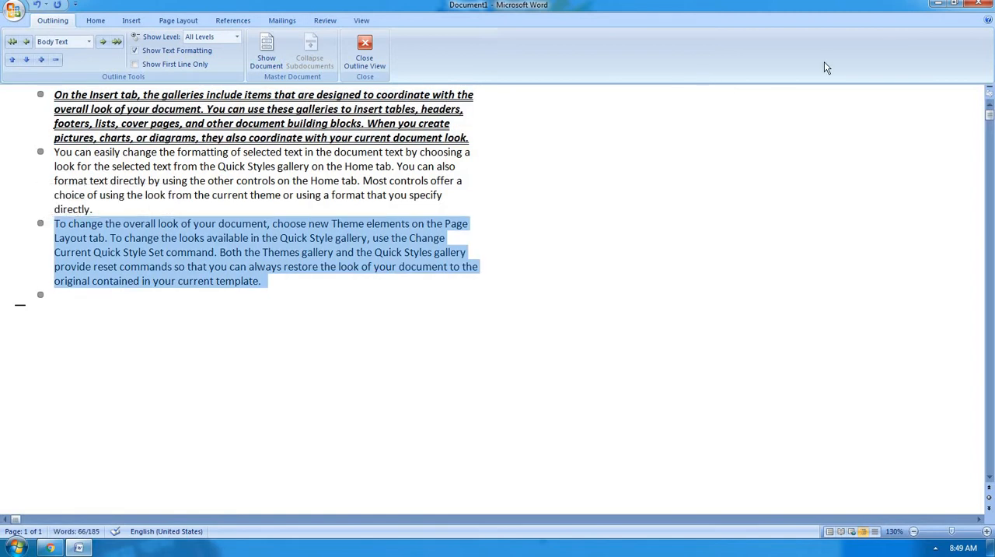
key("ctrl+b")
key("ctrl+u")
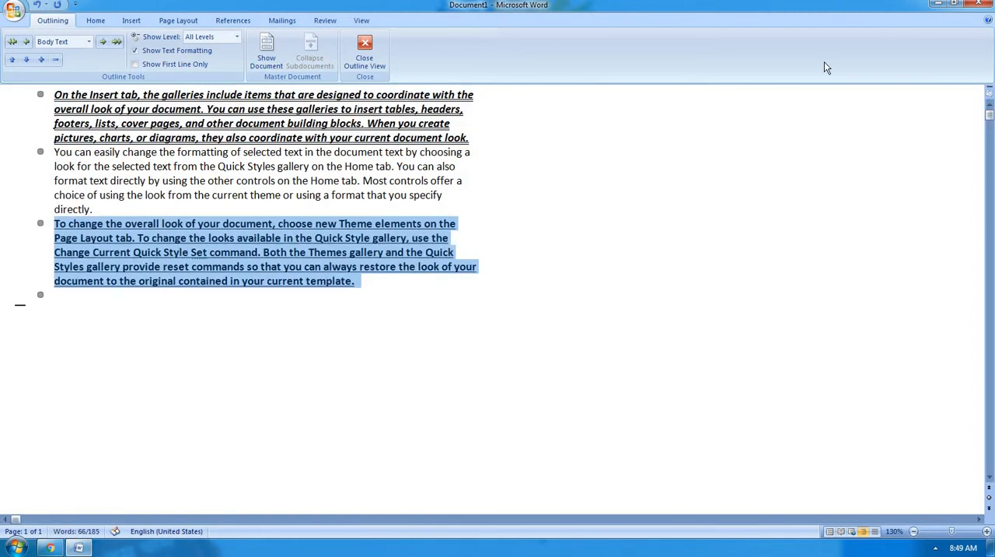
left_click(395, 152)
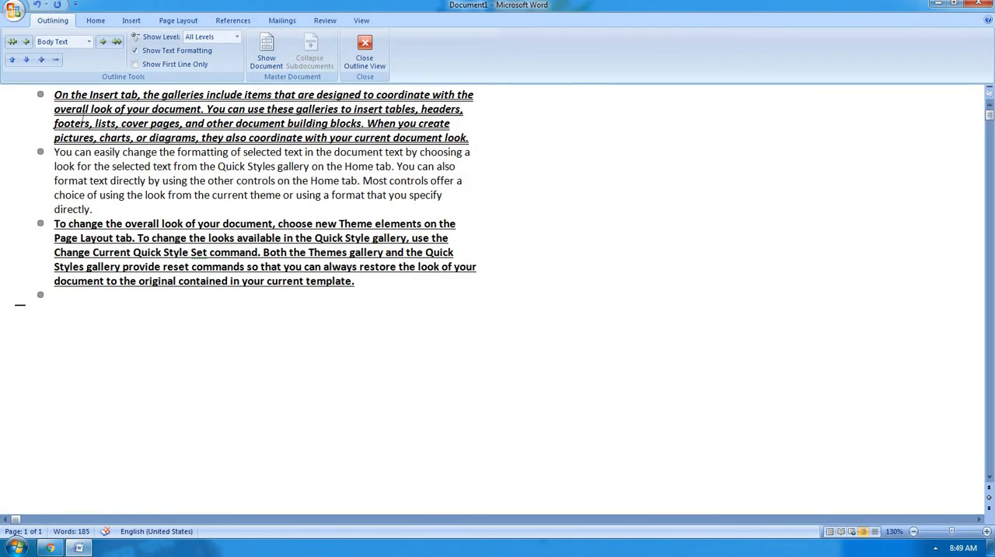
Select each of the three outline paragraphs in turn, and set the first paragraph's outline level to Level 1.
left_click(41, 95)
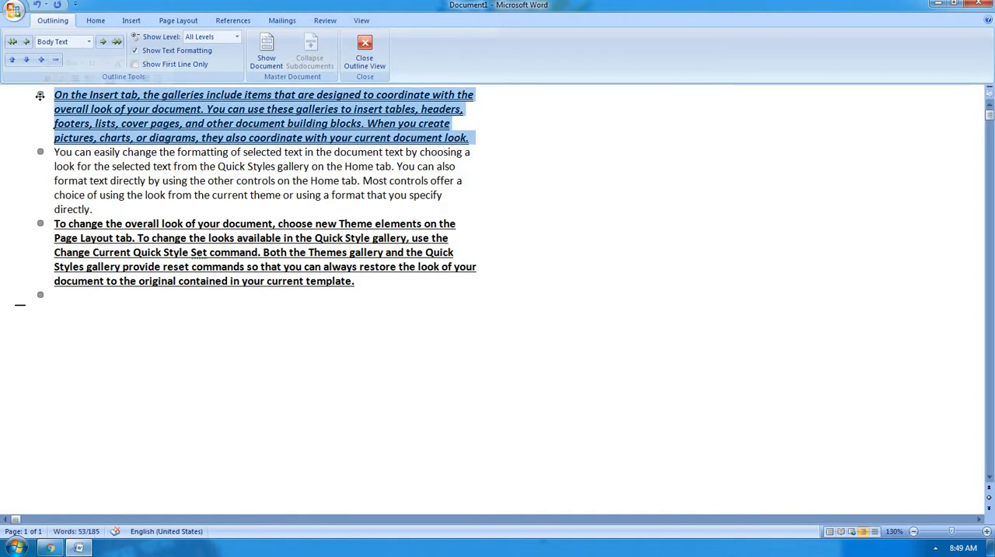
left_click(40, 151)
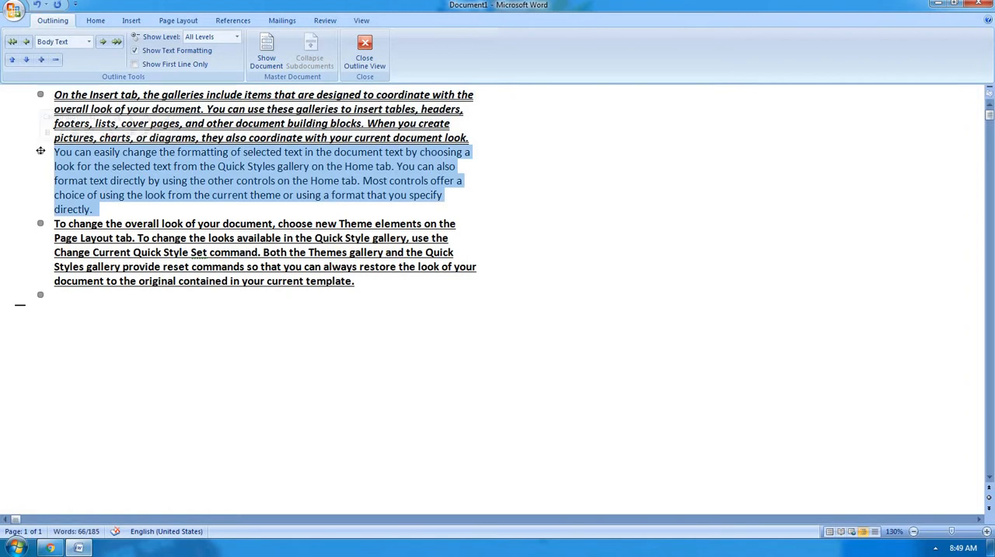
left_click(39, 222)
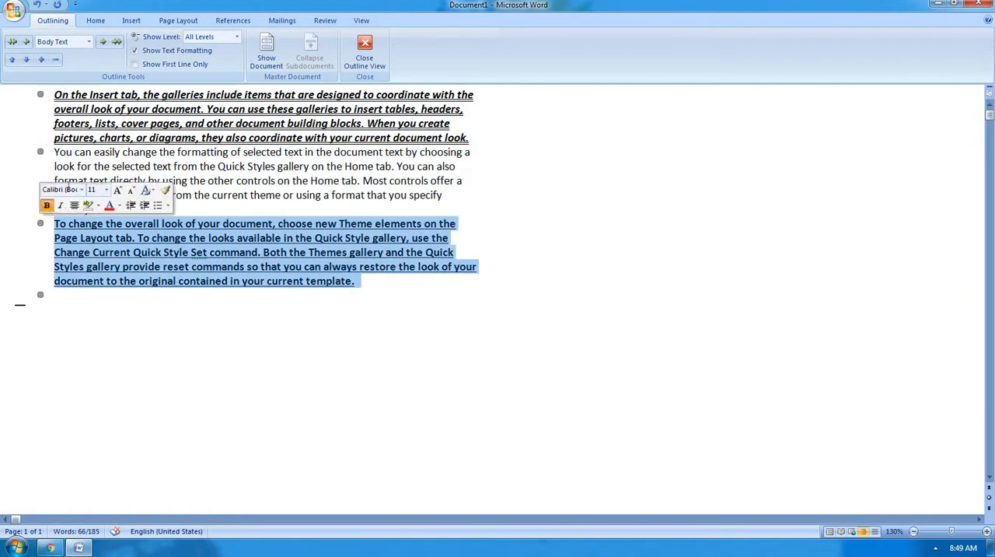
left_click(40, 94)
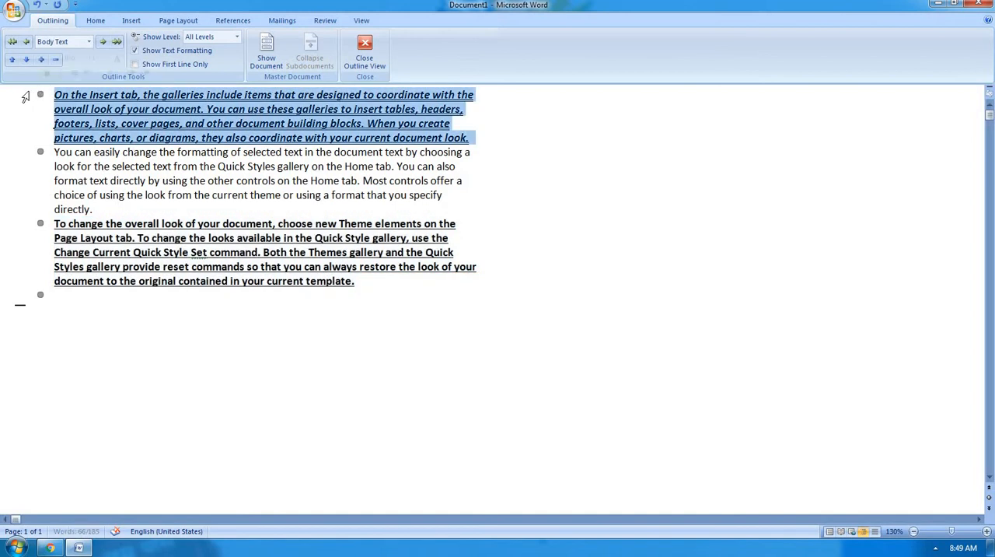
left_click(90, 45)
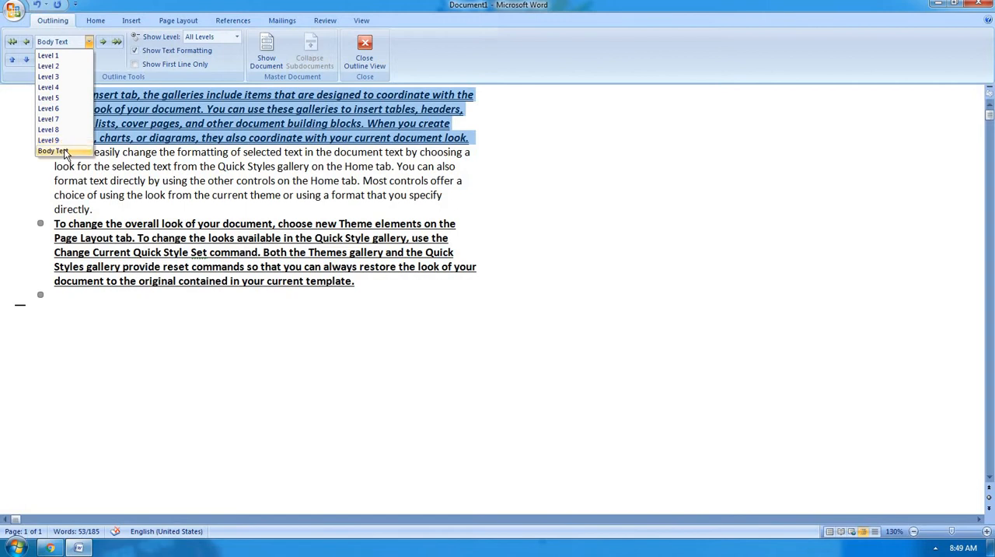
left_click(75, 51)
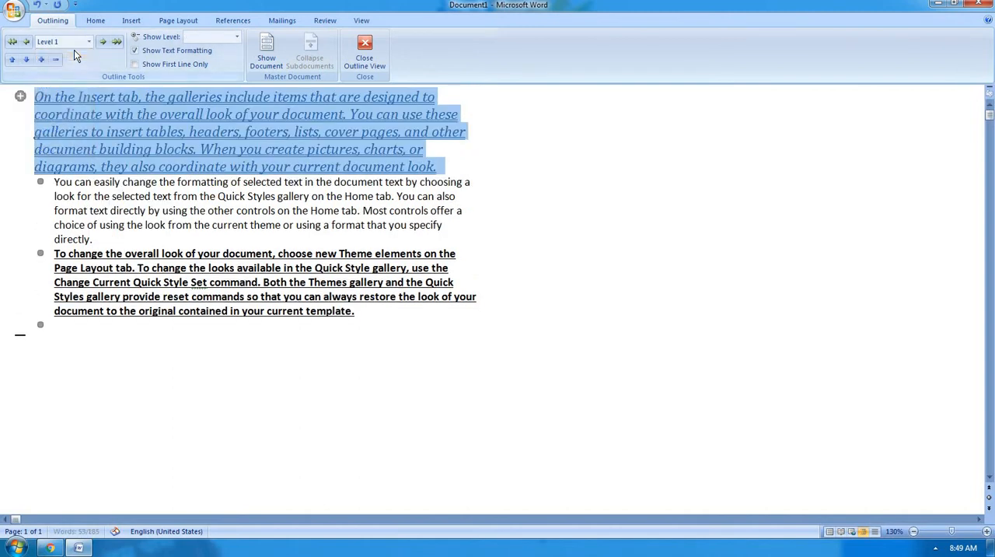
Set the second paragraph's outline level to Level 2 and the third paragraph's to Level 3, and deselect the text.
left_click(40, 181)
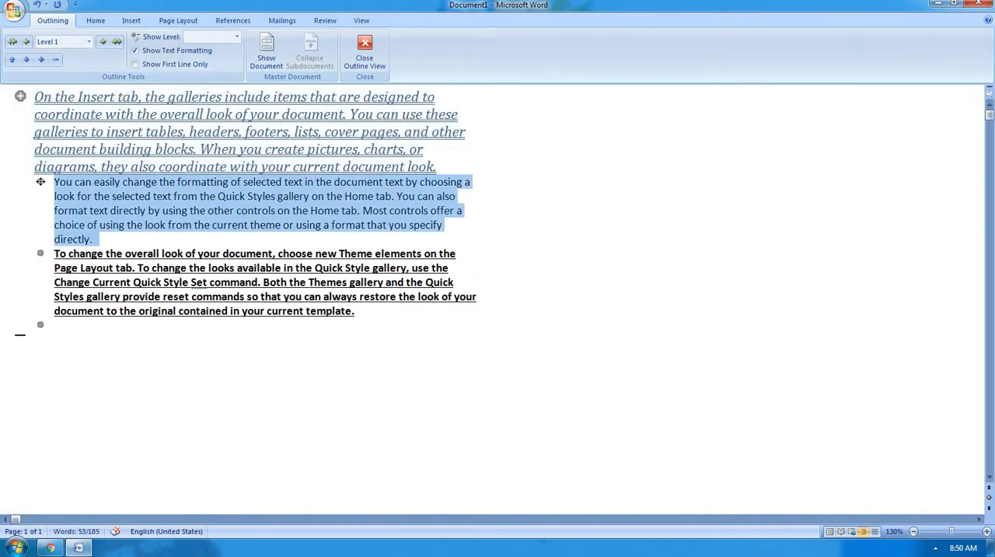
left_click(89, 42)
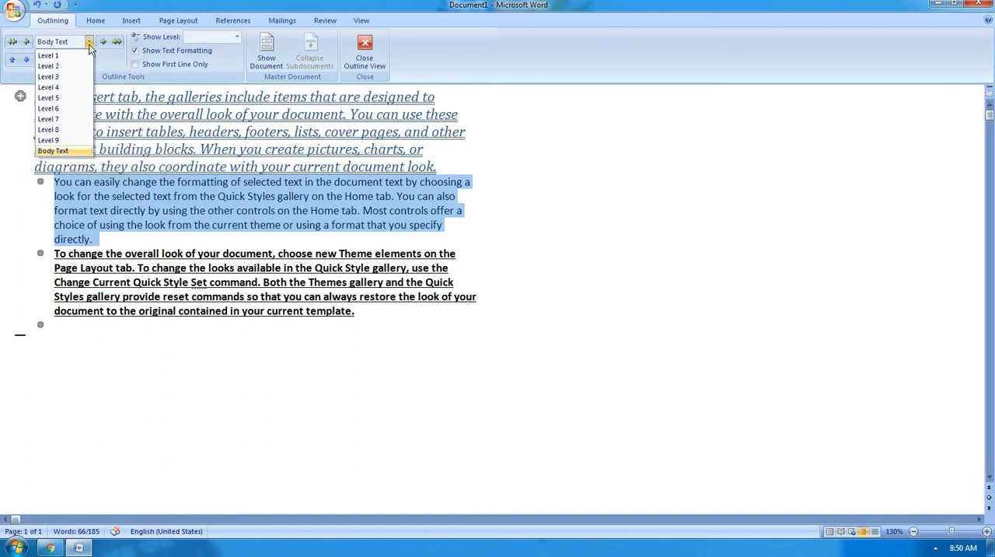
left_click(82, 63)
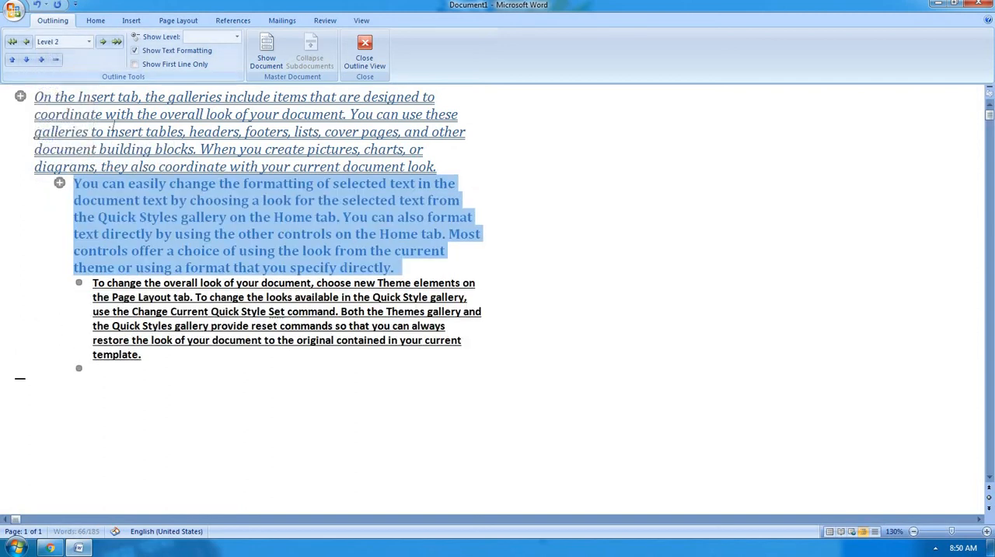
left_click(81, 282)
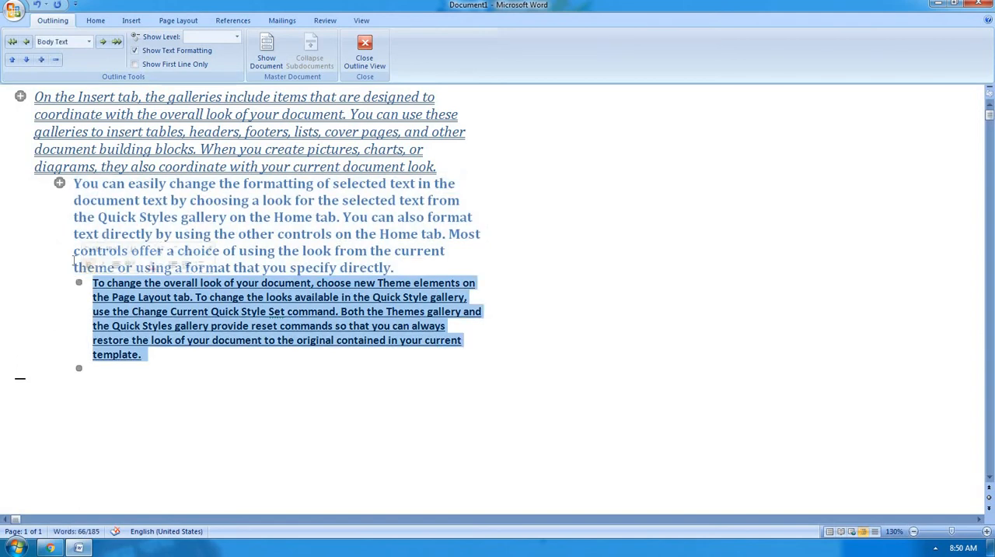
left_click(89, 45)
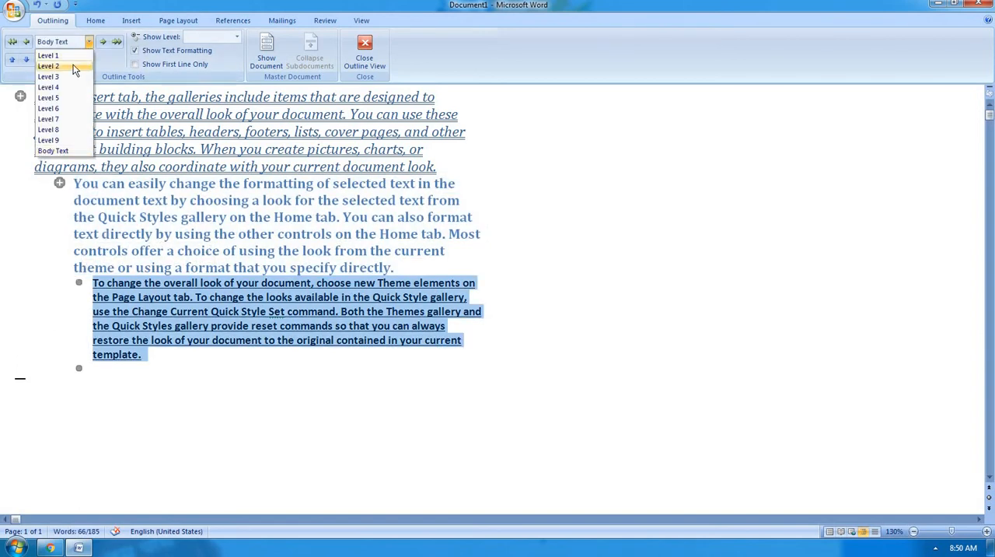
left_click(69, 76)
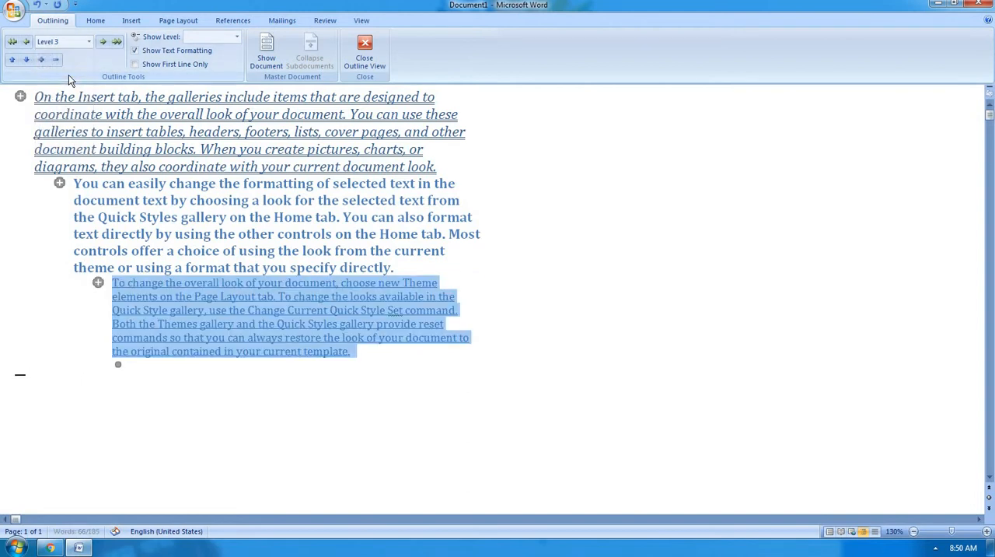
left_click(492, 202)
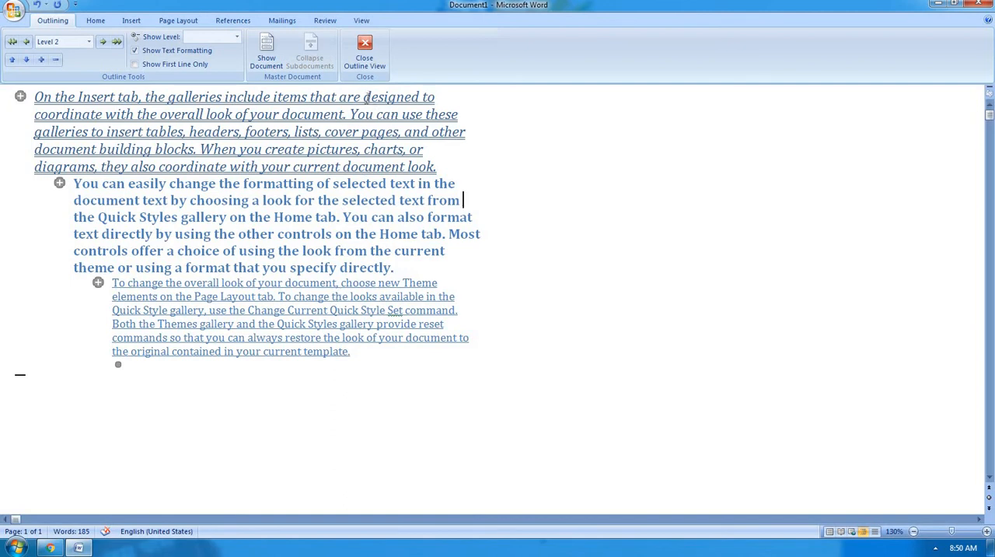
Close Outline view and check in Print Layout which style each of the three paragraphs now carries.
left_click(365, 61)
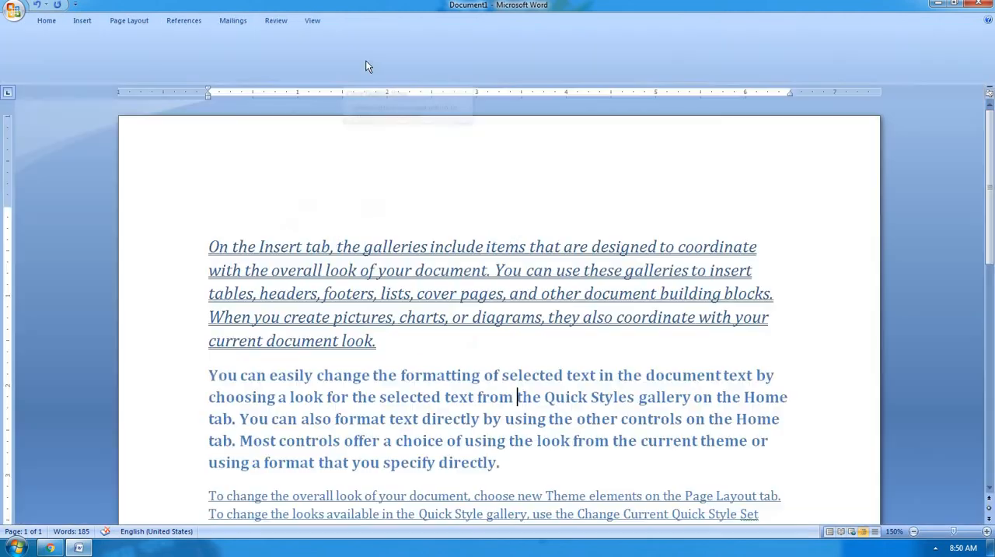
scroll(606, 285, "down", 3)
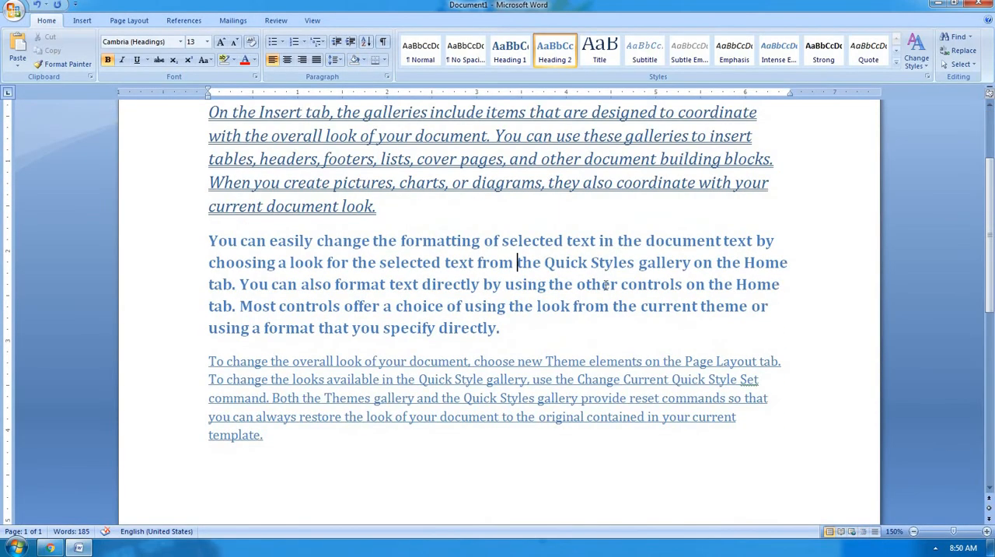
scroll(606, 285, "down", 5)
scroll(605, 285, "up", 3)
scroll(605, 285, "up", 4)
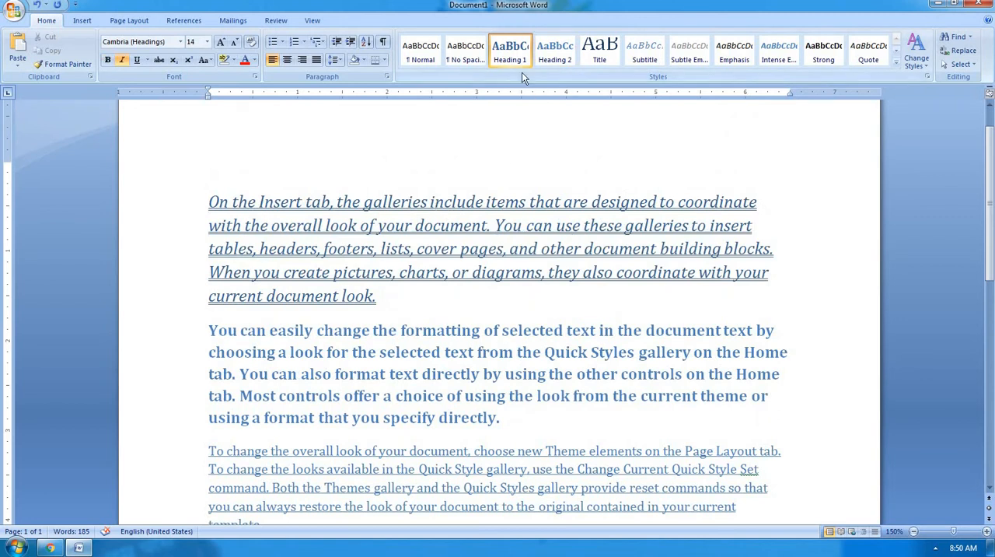
left_click(396, 394)
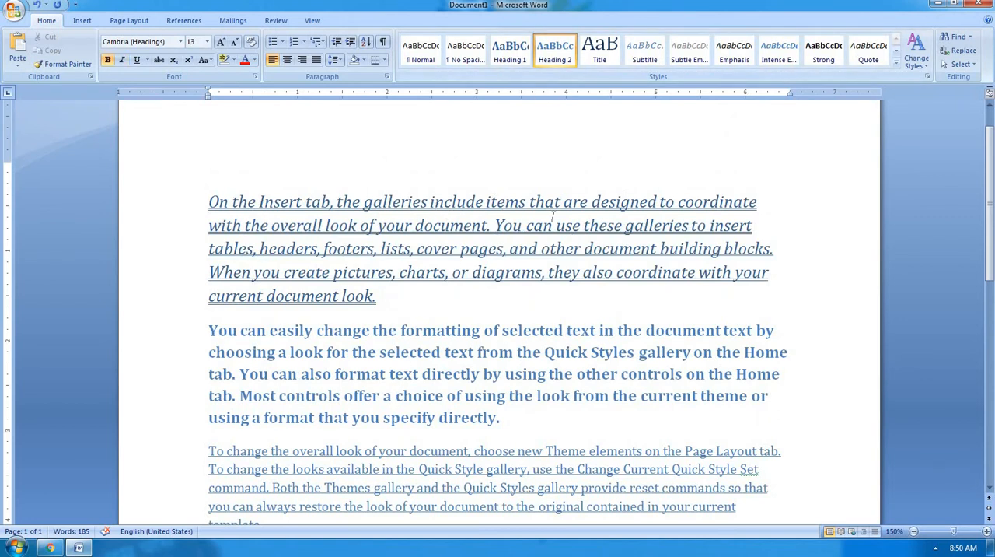
scroll(449, 430, "down", 1)
left_click(447, 442)
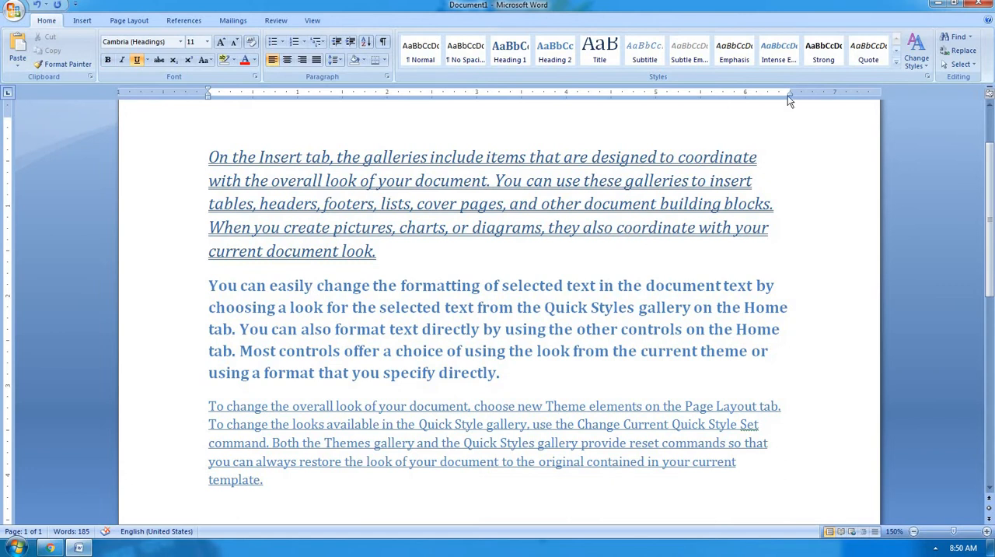
Look through the complete Quick Styles gallery without applying a style, and return to the end of the first paragraph.
left_click(896, 63)
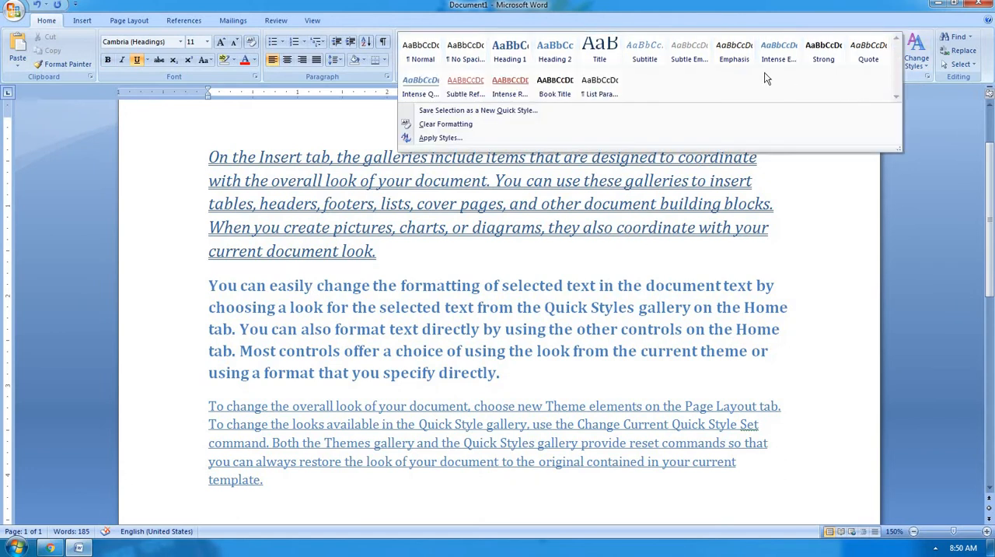
left_click(532, 370)
scroll(540, 375, "down", 2)
scroll(444, 353, "up", 4)
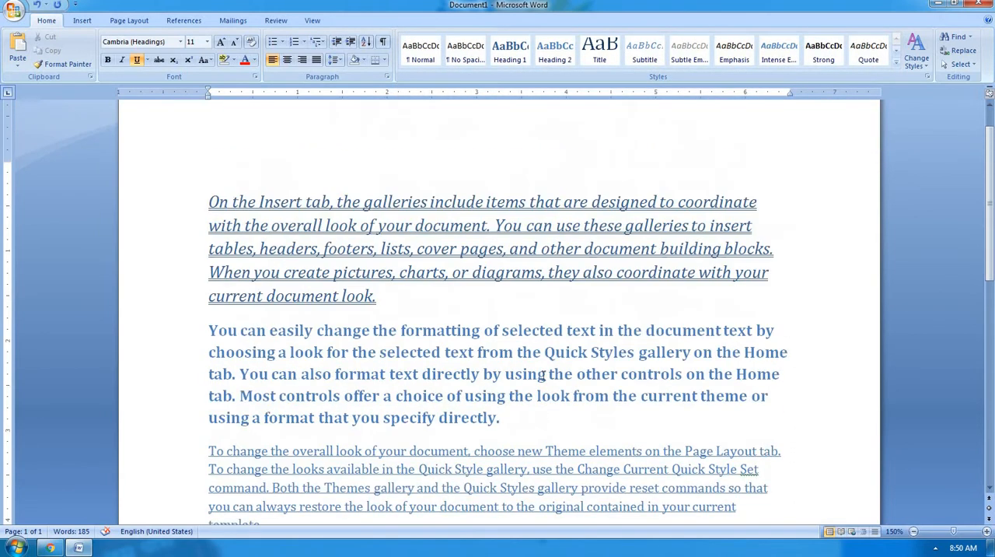
left_click(400, 339)
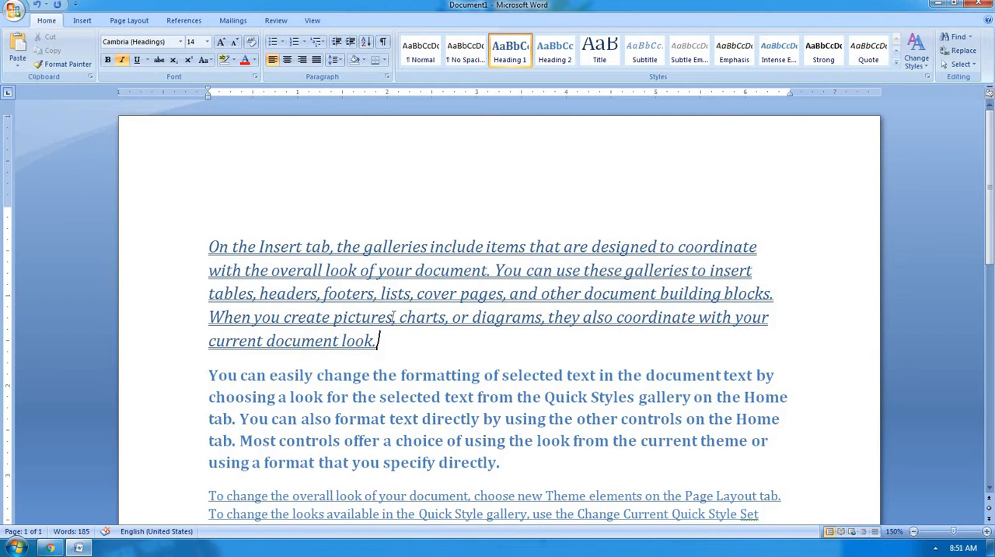
Delete the entire document text and generate 25 sample paragraphs with =rand(25).
left_click(313, 22)
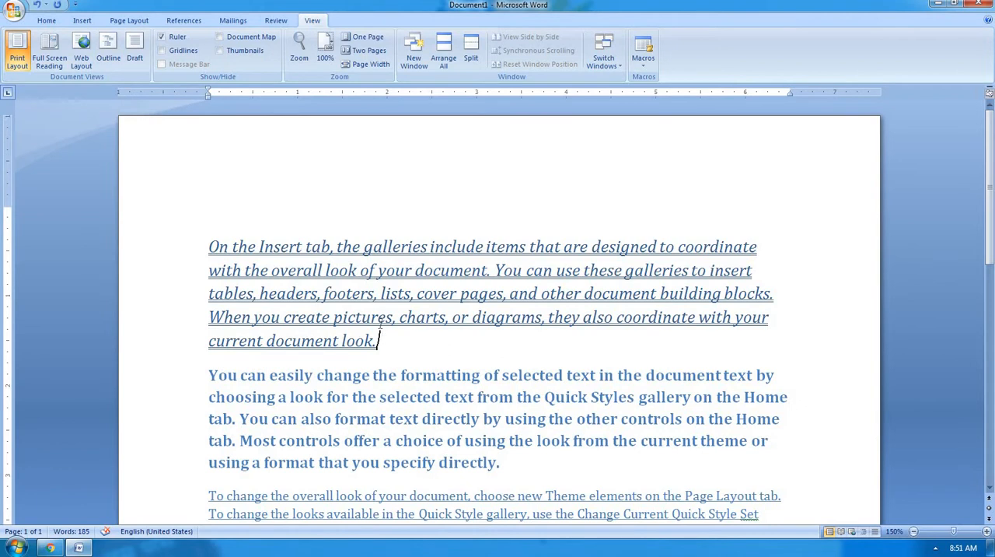
scroll(381, 319, "down", 1)
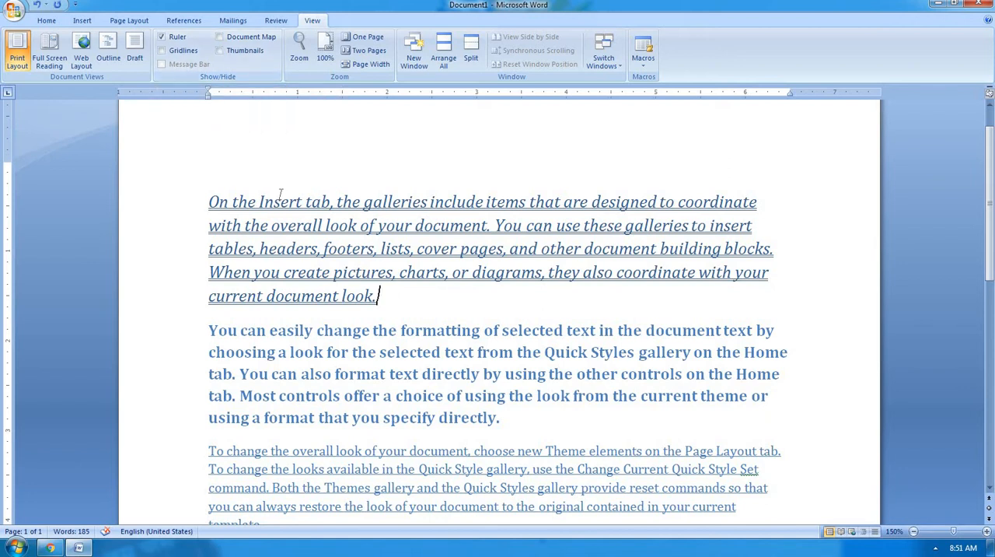
scroll(284, 194, "up", 1)
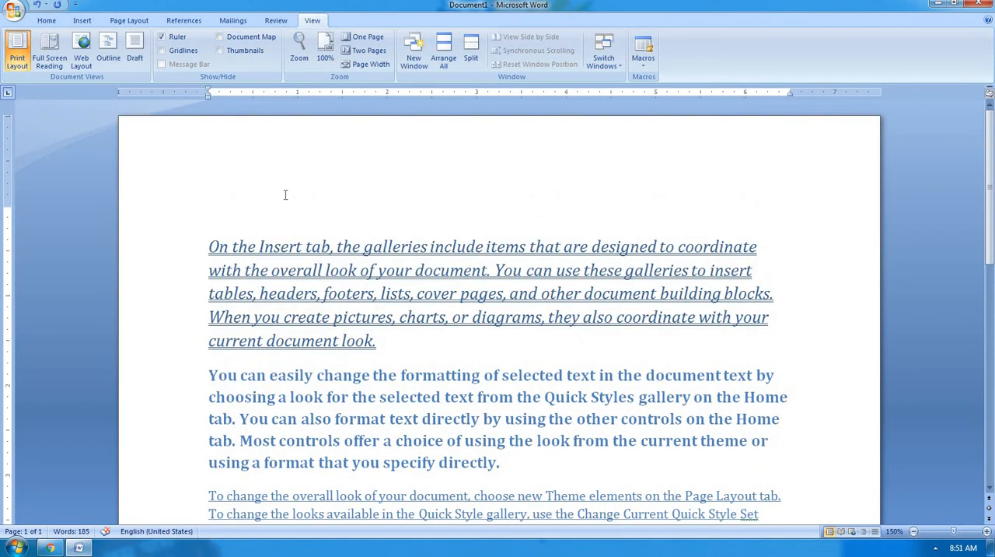
left_click(283, 246)
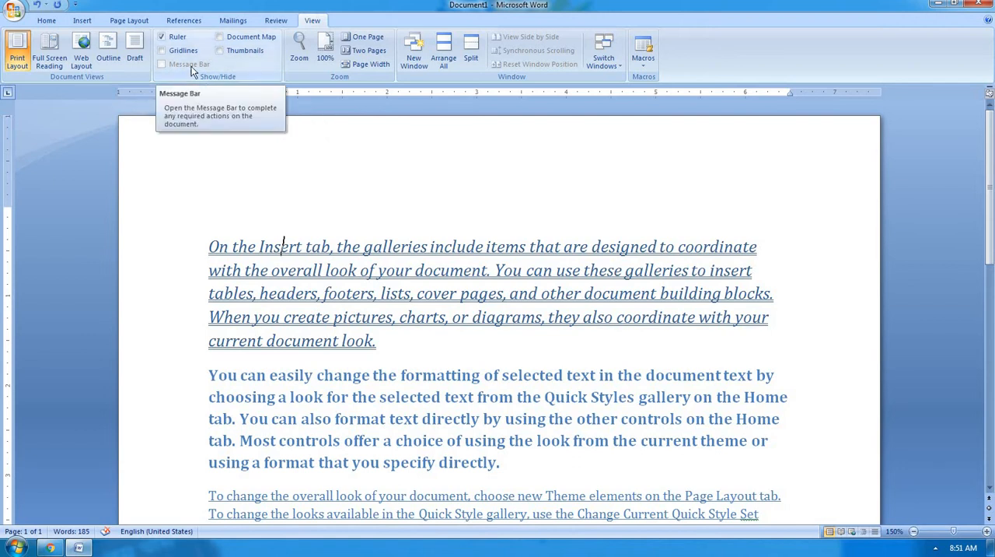
left_click(215, 238)
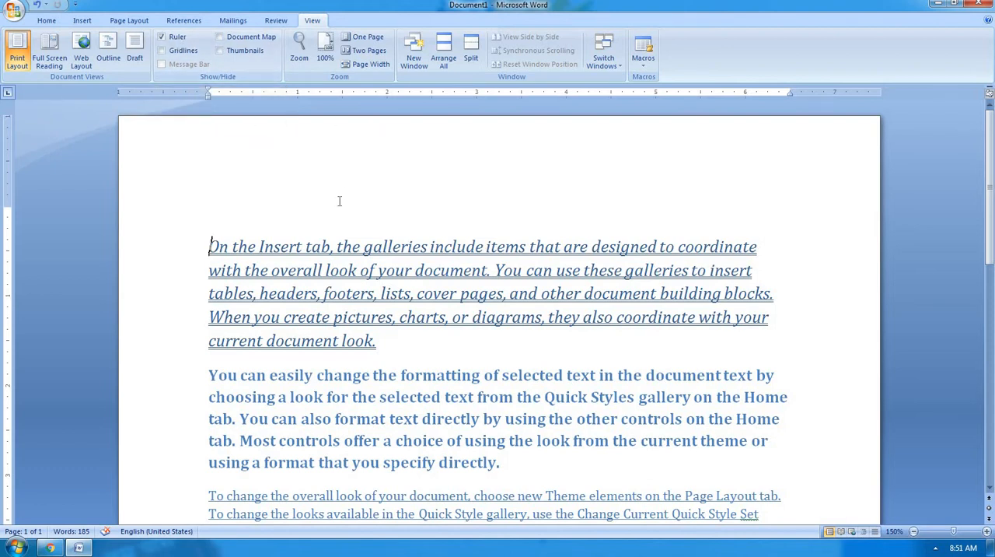
key("ctrl+a")
key("Delete")
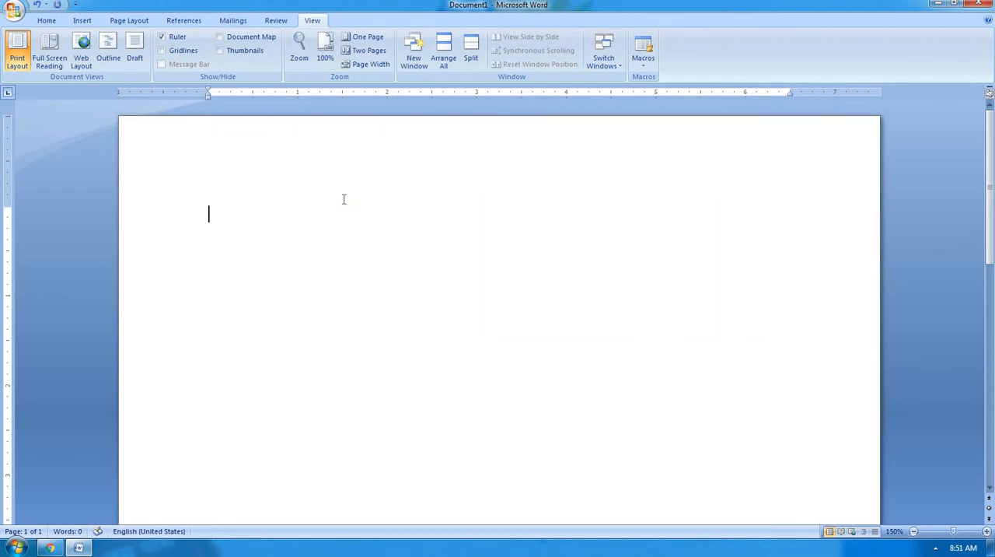
type("=ra")
type("nd()")
type("25)")
key("Return")
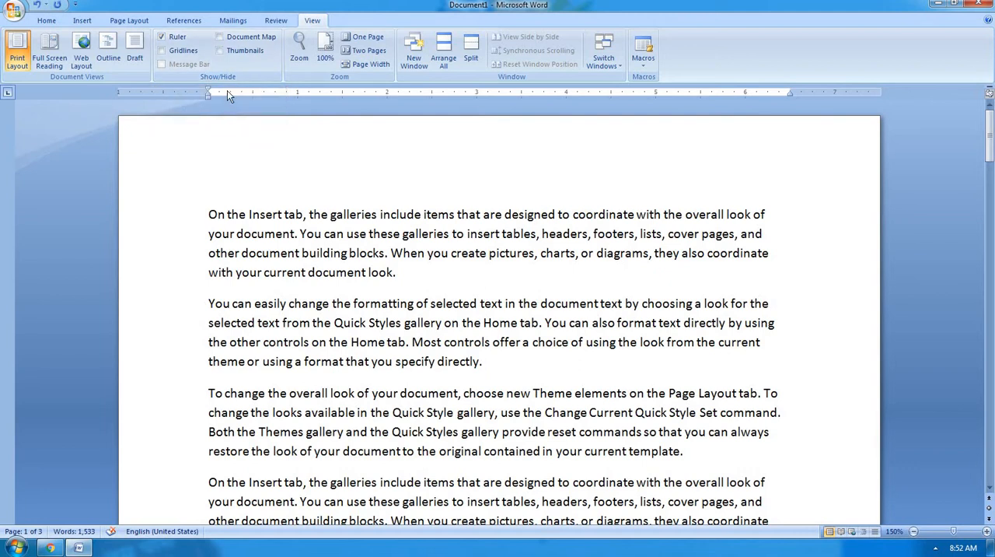
Hide the ruler and show it again to compare the document with and without it.
left_click(175, 38)
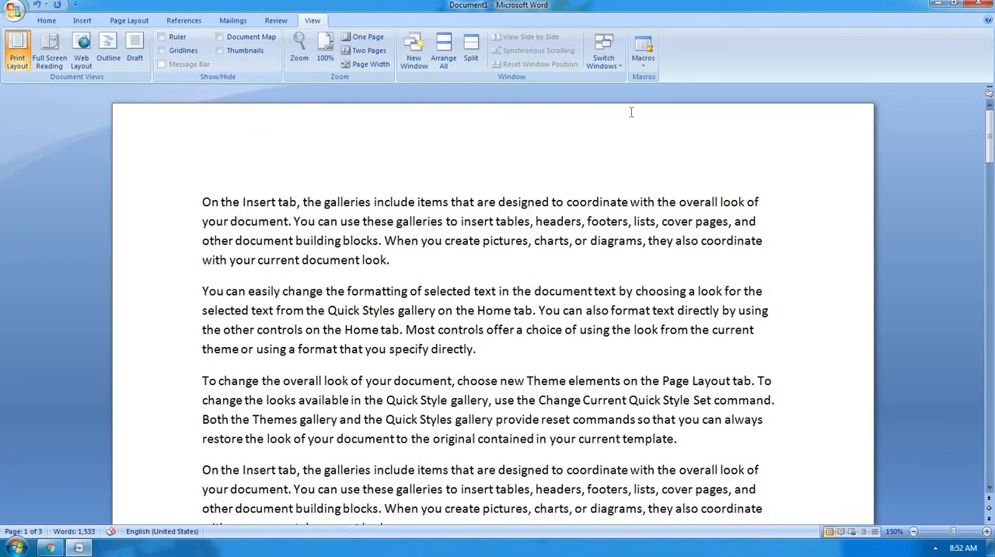
left_click(176, 38)
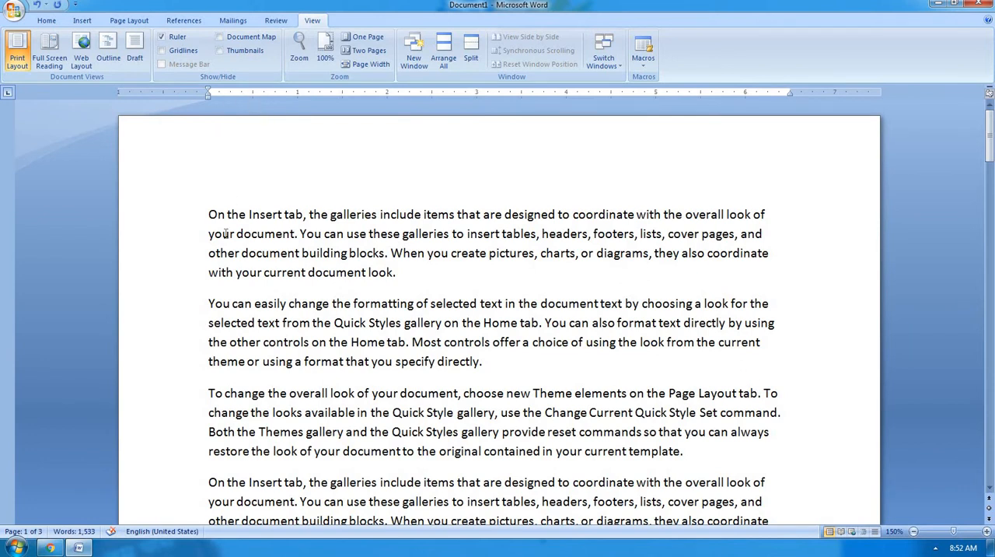
scroll(231, 227, "down", 2)
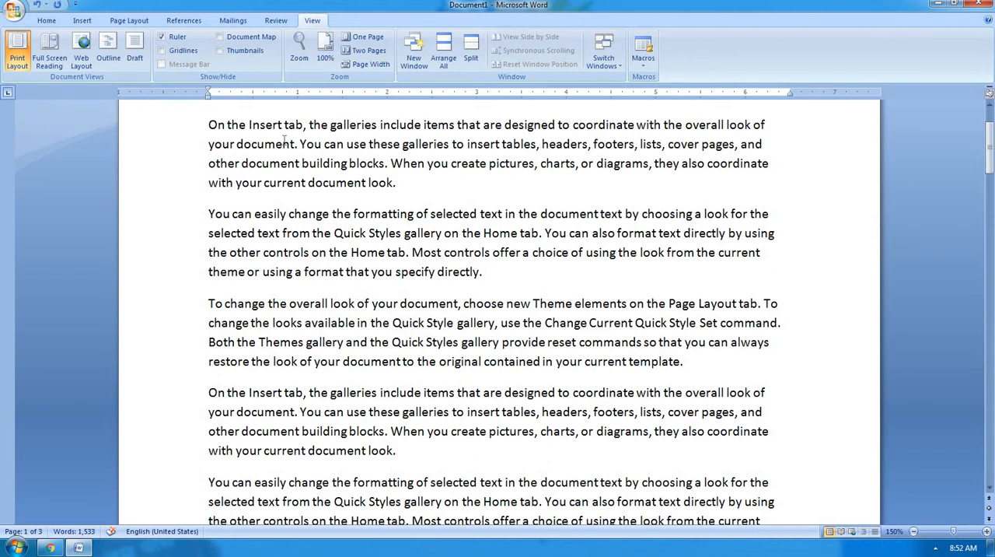
Show the gridlines, inspect them across the document's pages, and hide them again.
left_click(166, 56)
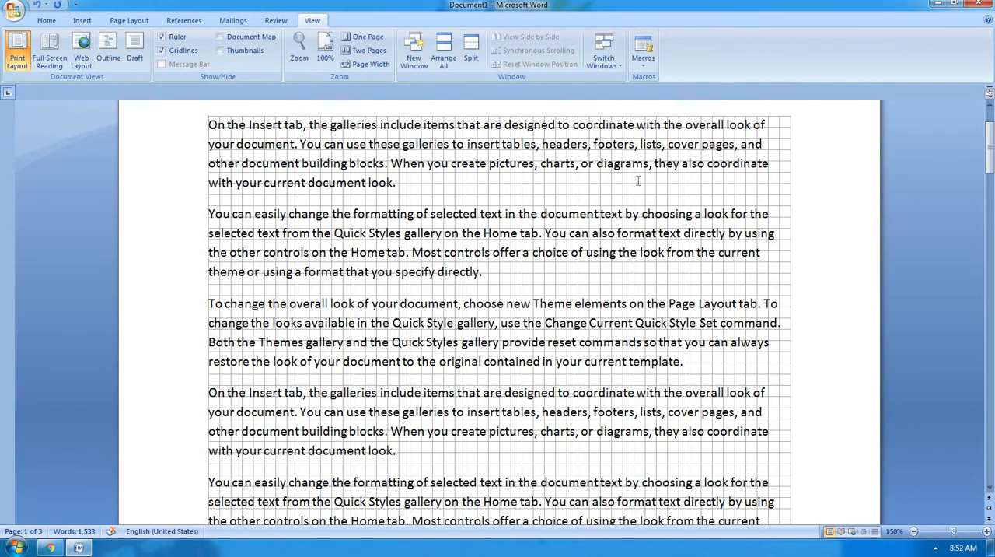
scroll(637, 180, "down", 10)
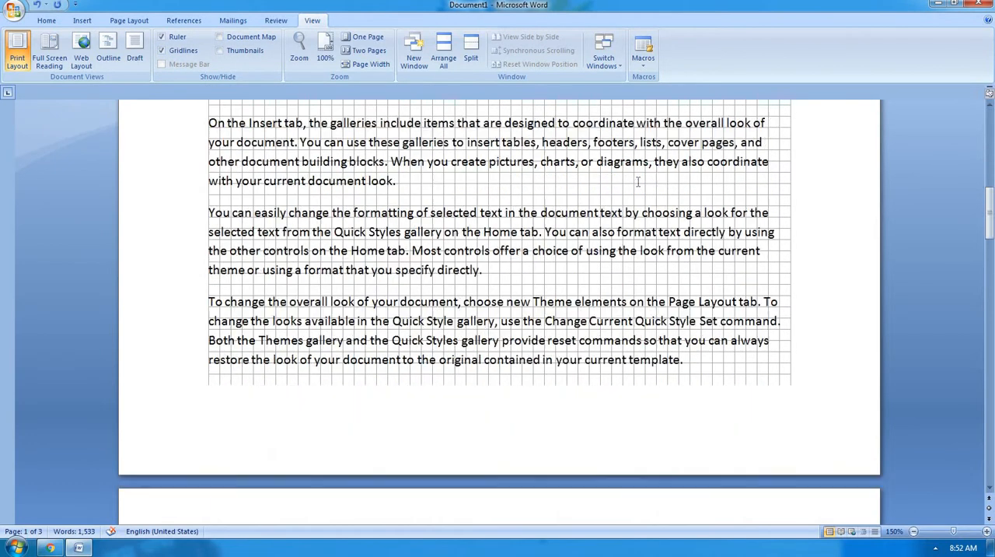
scroll(631, 201, "down", 15)
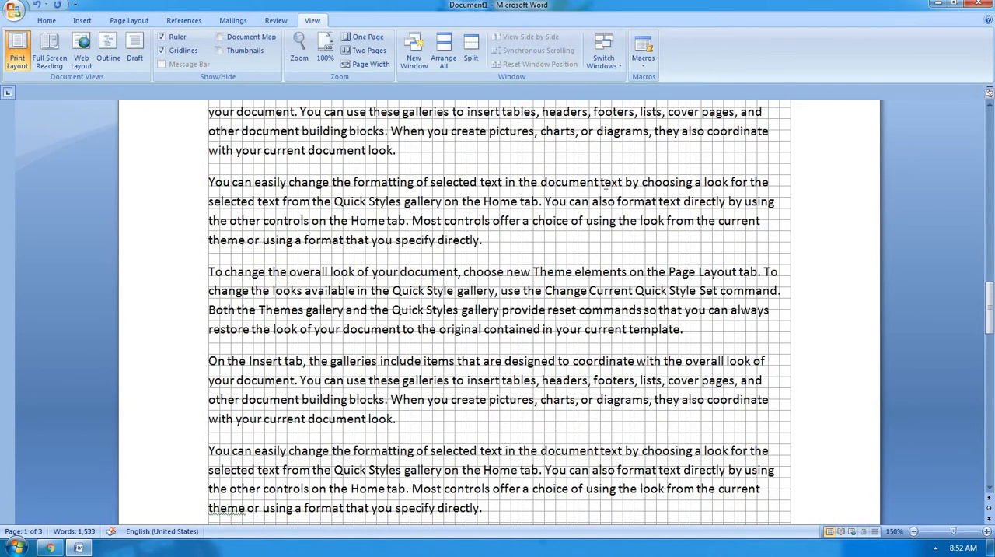
scroll(604, 184, "down", 2)
scroll(605, 184, "up", 17)
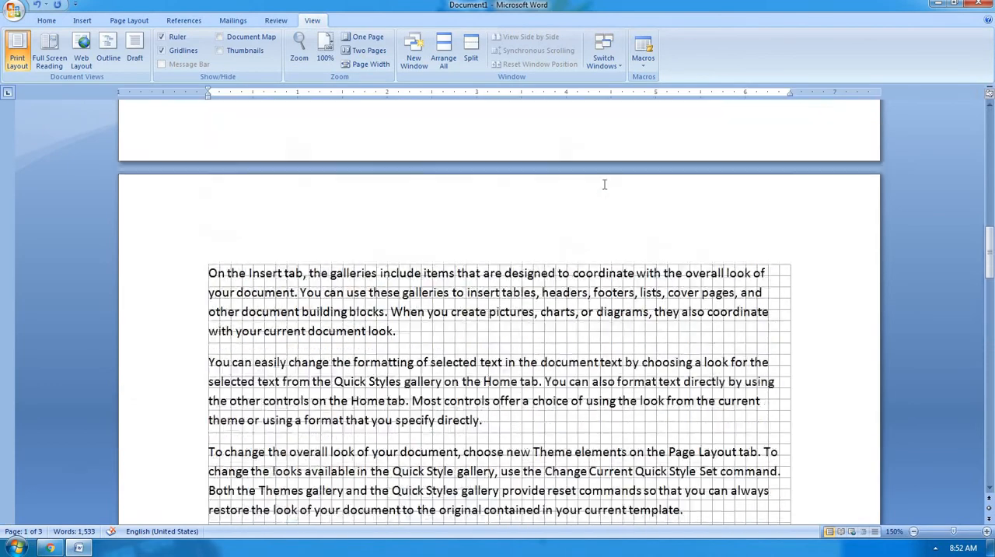
left_click(185, 50)
scroll(304, 169, "up", 12)
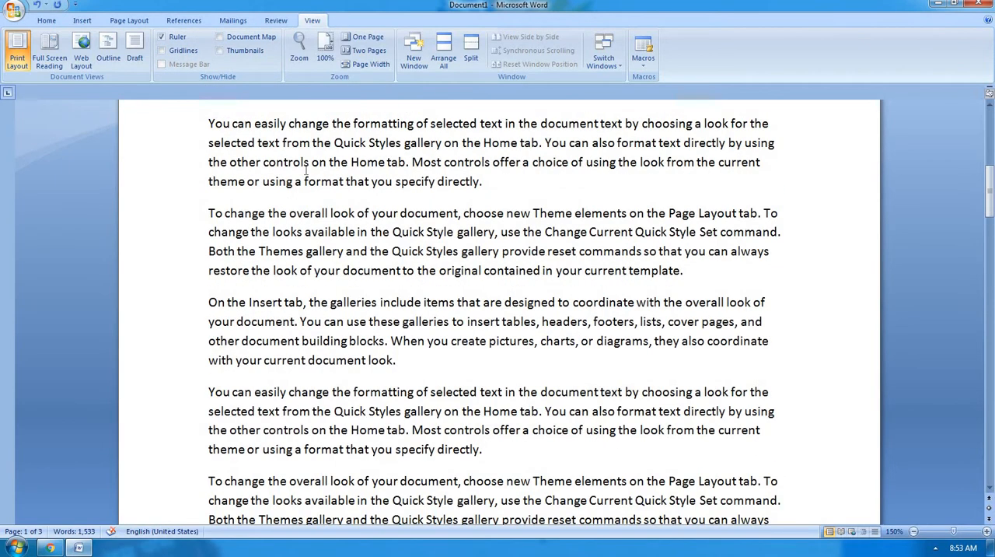
scroll(305, 169, "up", 3)
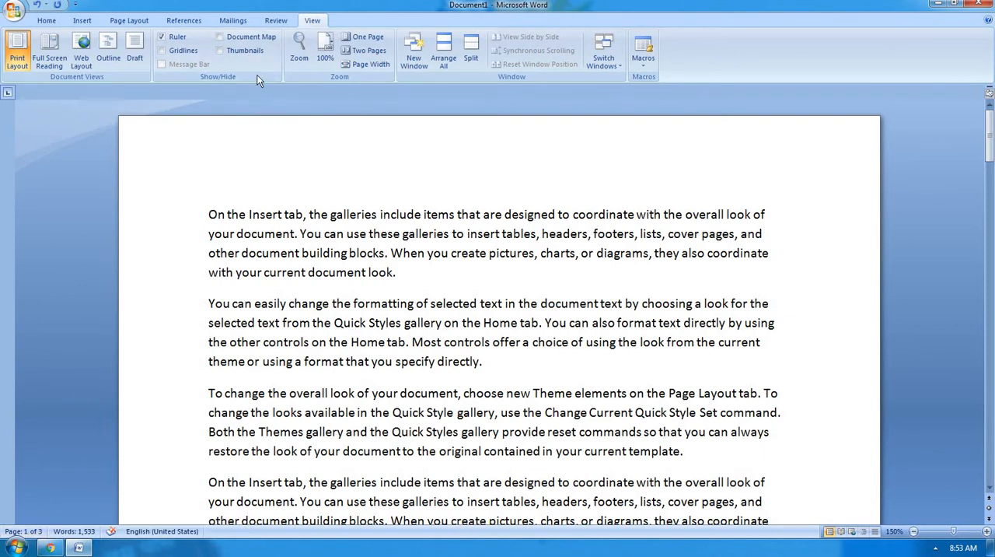
Show the page thumbnails and use them to jump to pages 1, 3 and 2.
left_click(259, 47)
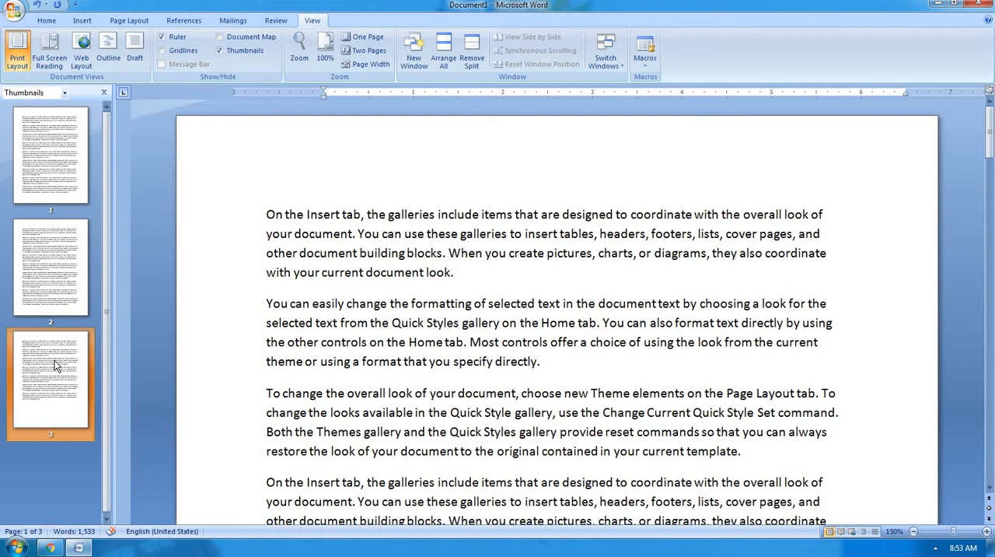
left_click(53, 190)
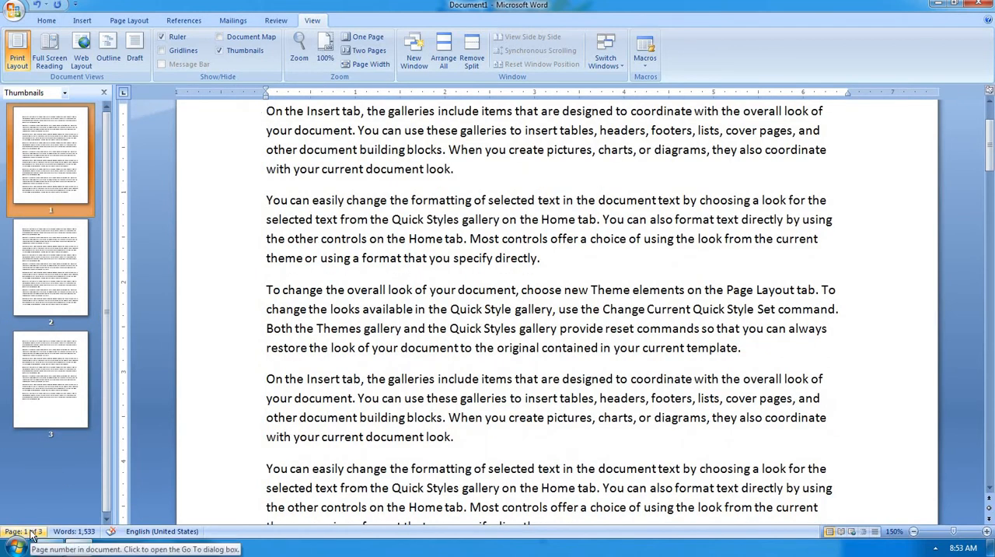
left_click(58, 382)
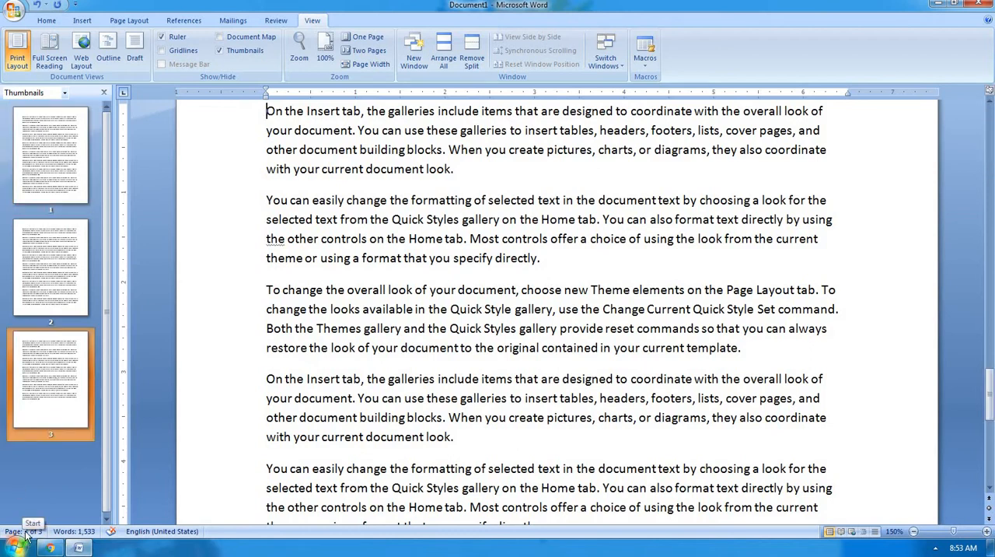
left_click(44, 250)
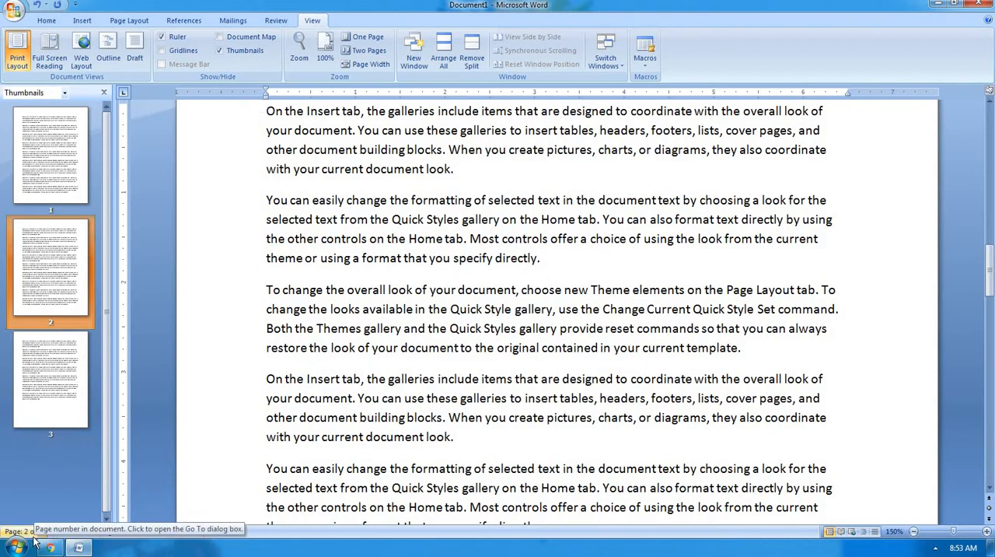
Insert several blank lines above the first paragraph of page 2.
scroll(265, 326, "up", 3)
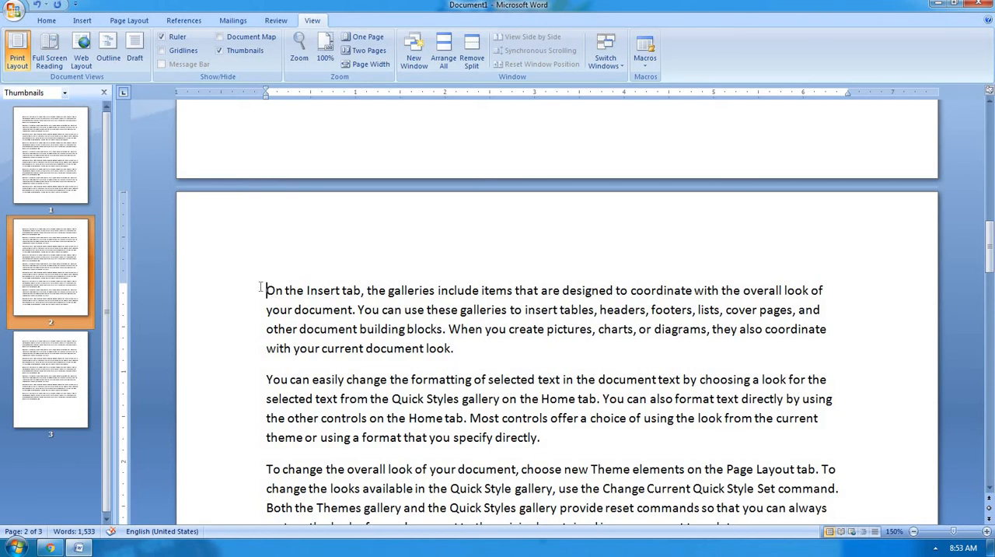
key("Return")
key("Return")
key("Return")
key("Return")
key("Return")
key("Return")
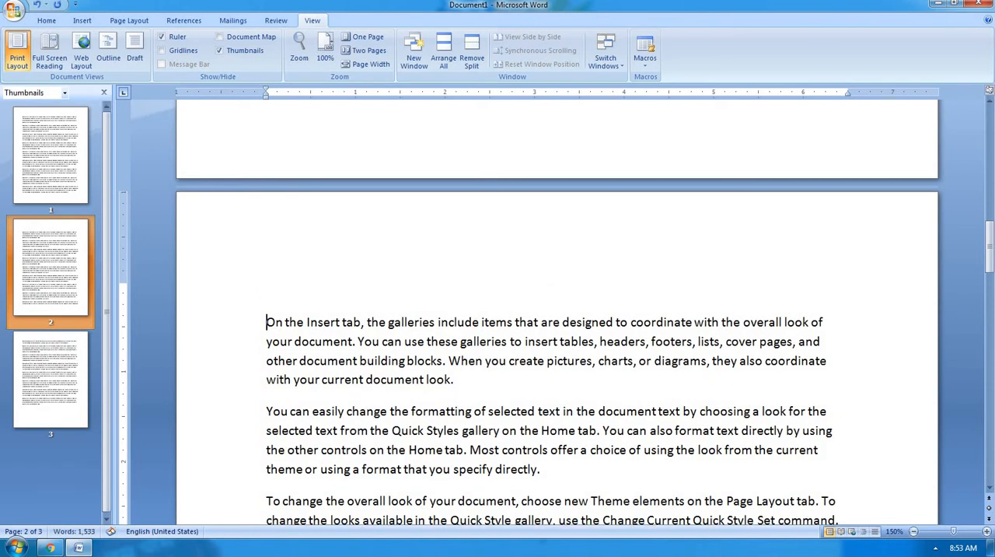
key("Return")
key("Return")
key("Return")
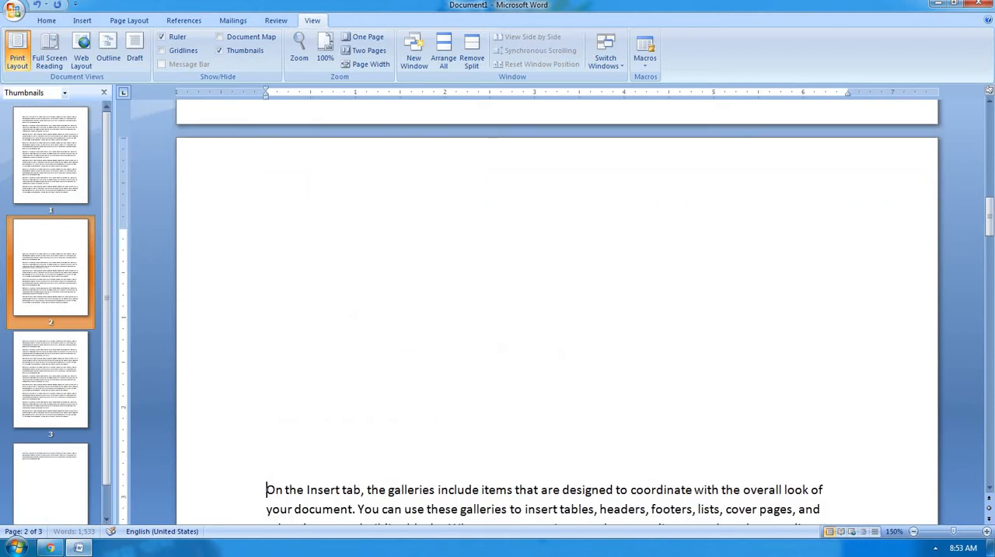
Enter the title "Computer fundamentals" in the blank space above the first paragraph of page 2.
left_click(301, 308)
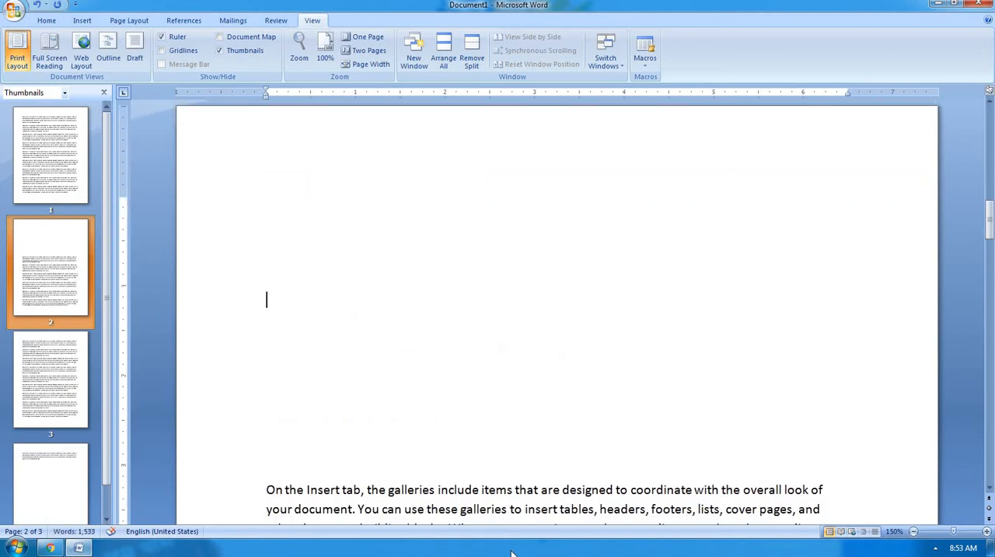
type("computer fun")
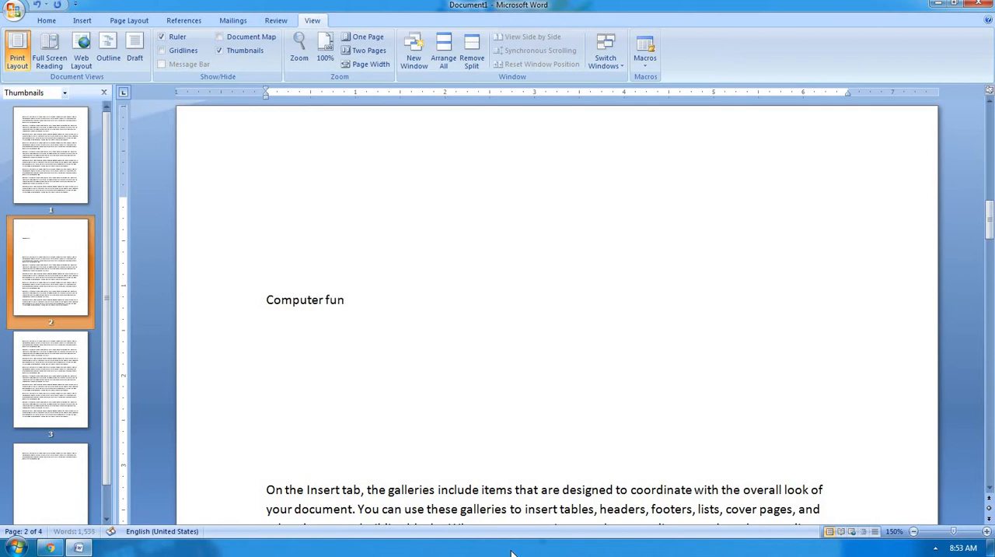
type("damenntals")
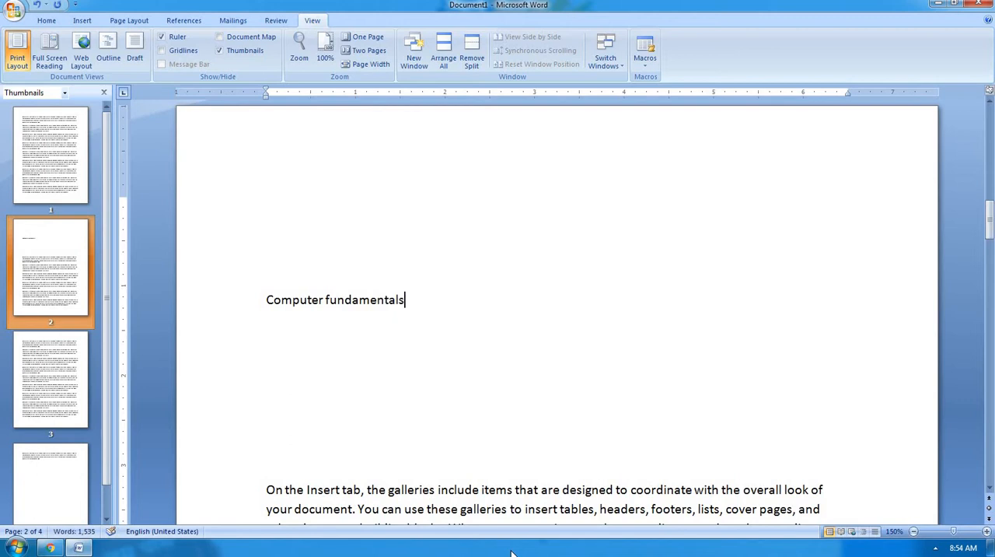
Enlarge the font of the "Computer fundamentals" title until it wraps onto two lines.
key("shift+Home")
key("ctrl+shift+period")
key("ctrl+shift+period")
key("ctrl+shift+period")
key("ctrl+shift+period")
key("ctrl+shift+period")
key("ctrl+shift+period")
key("ctrl+shift+period")
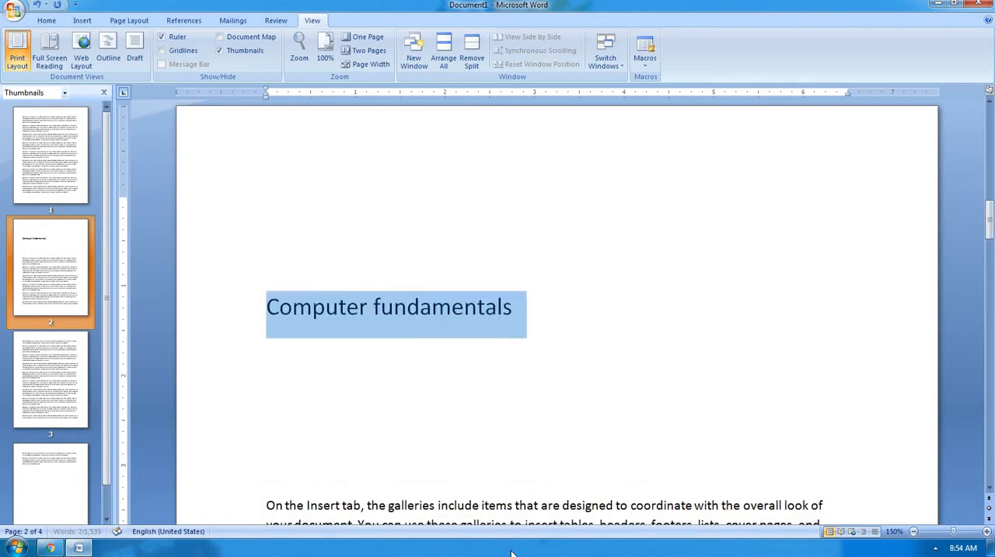
key("ctrl+shift+period")
key("ctrl+shift+period")
key("ctrl+shift+period")
key("ctrl+shift+period")
key("ctrl+shift+period")
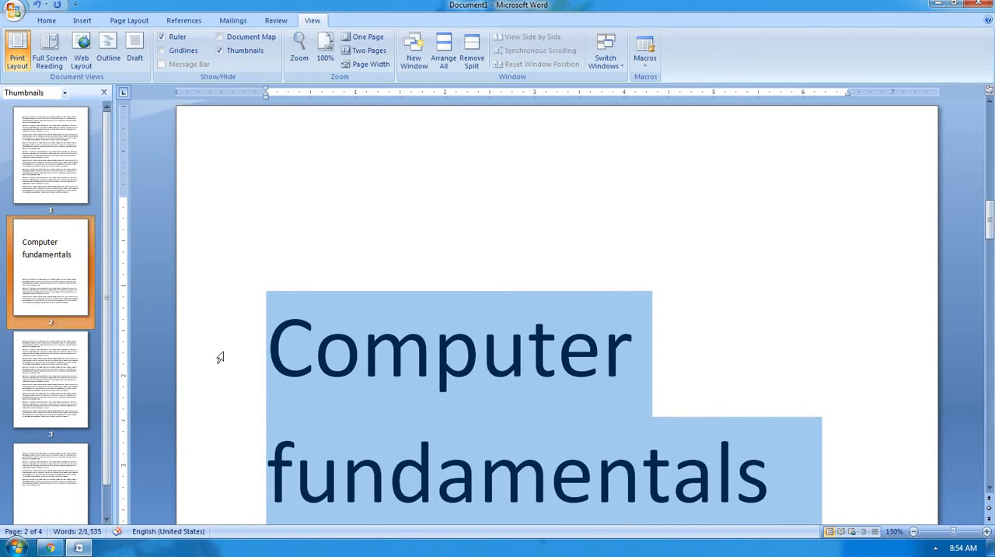
Look through pages 2, 3 and 4 by jumping to them from their thumbnails.
scroll(609, 457, "down", 5)
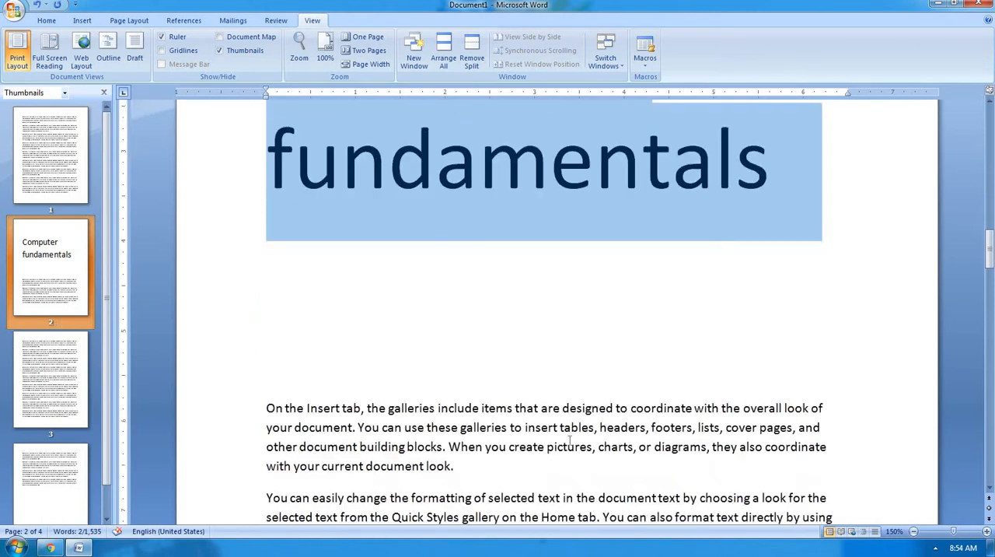
left_click(78, 260)
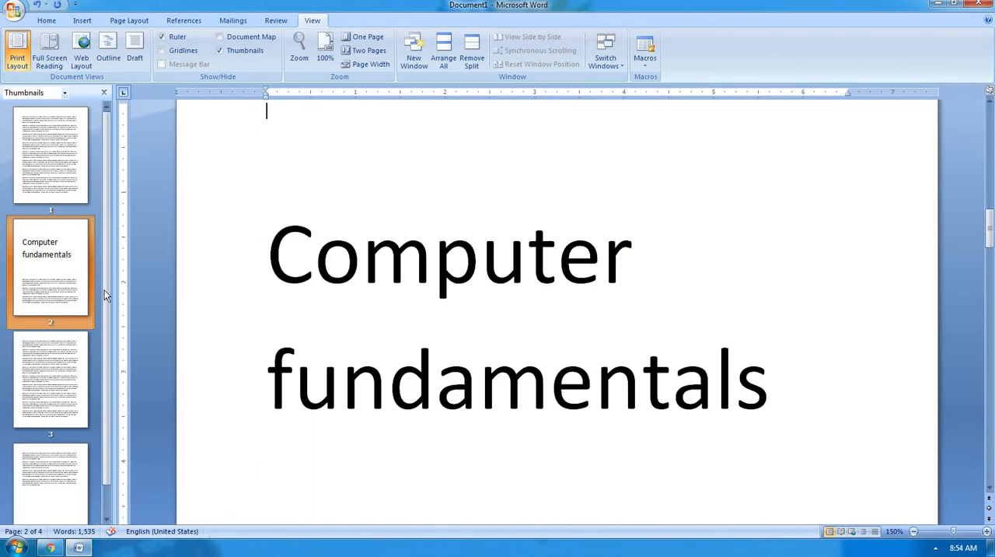
left_click(37, 381)
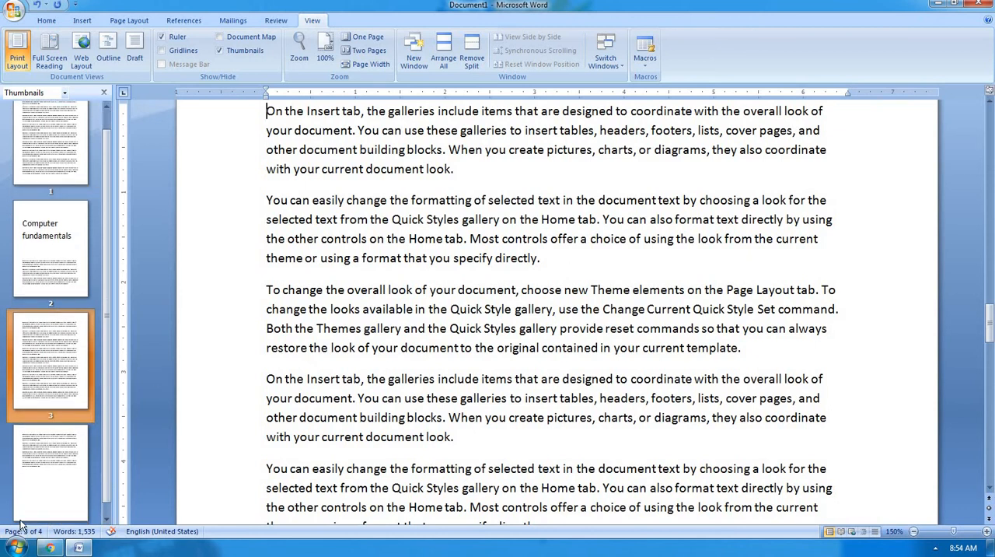
left_click(45, 479)
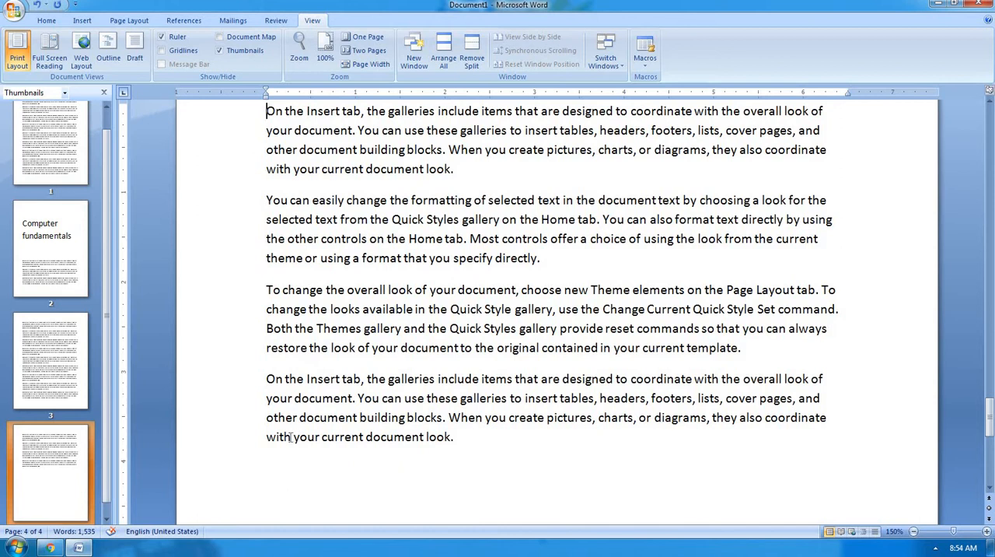
scroll(334, 448, "up", 5)
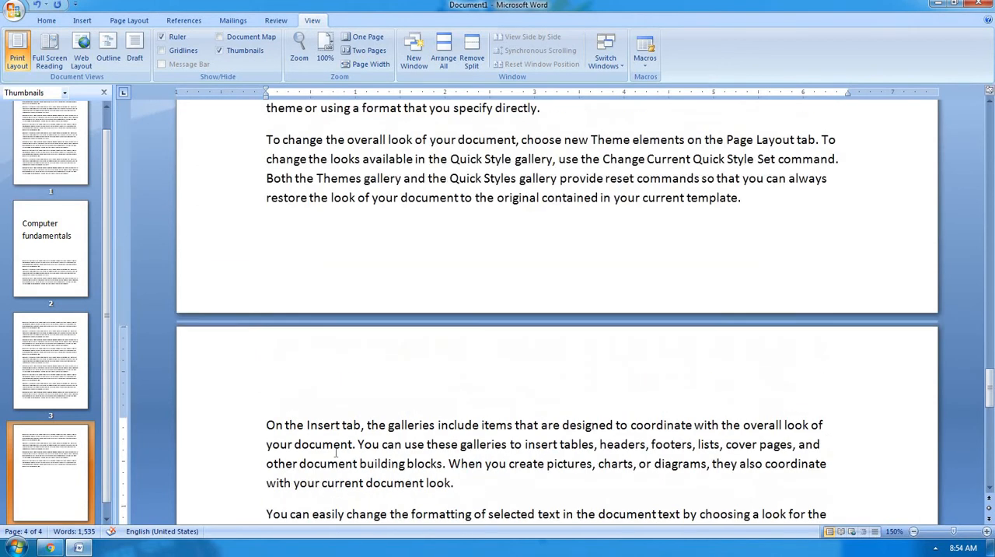
key("BackSpace")
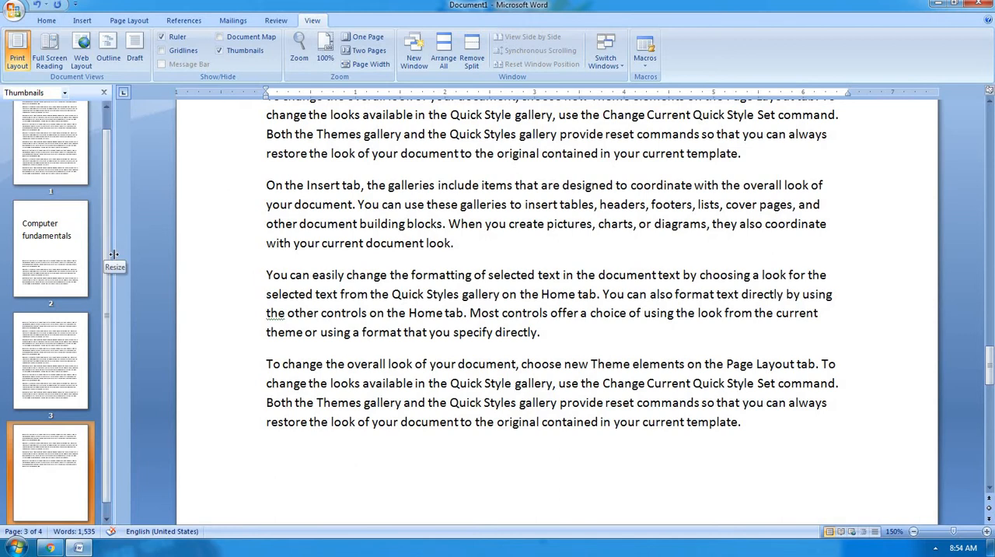
Widen the thumbnails pane to two columns and narrow it again until it closes.
left_click_drag(114, 254, 210, 260)
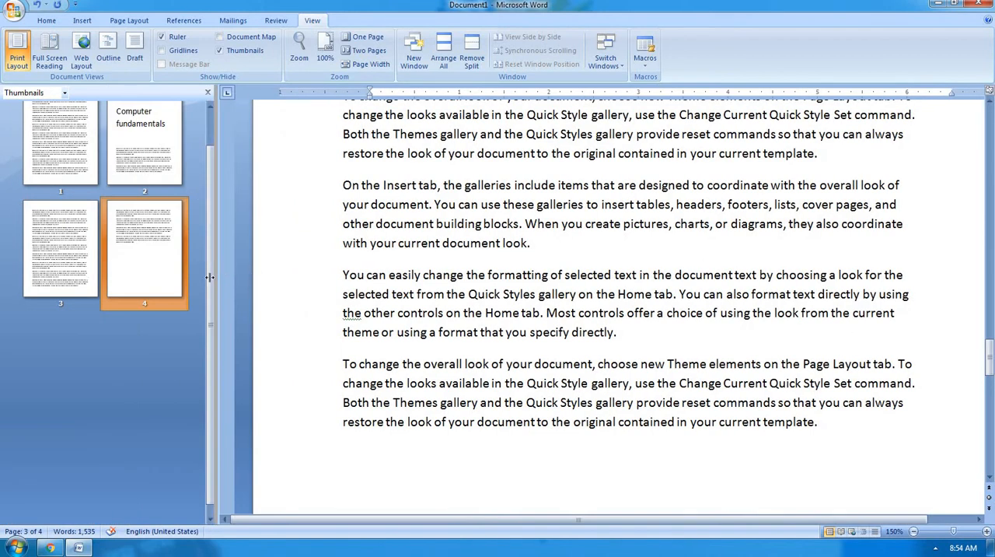
left_click_drag(216, 274, 123, 291)
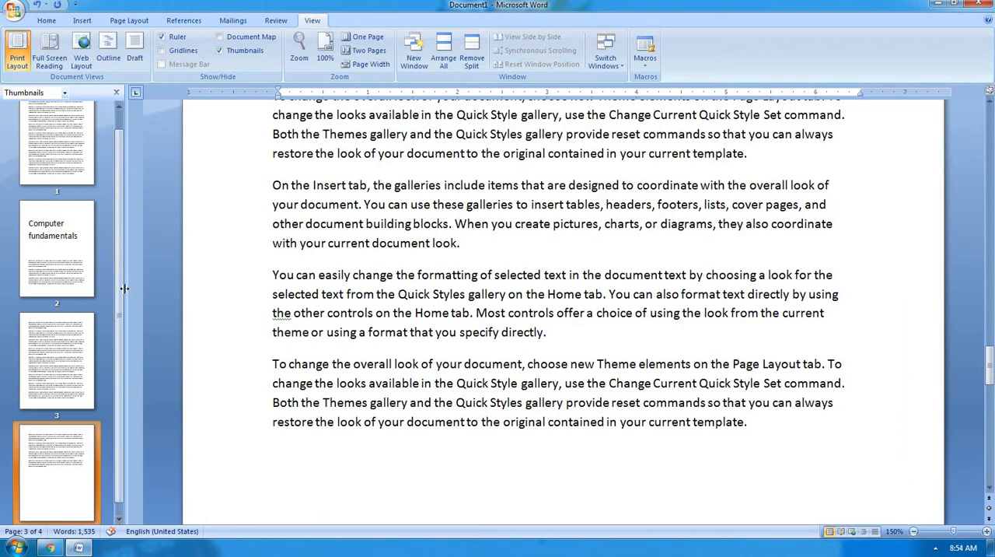
left_click_drag(123, 283, 18, 314)
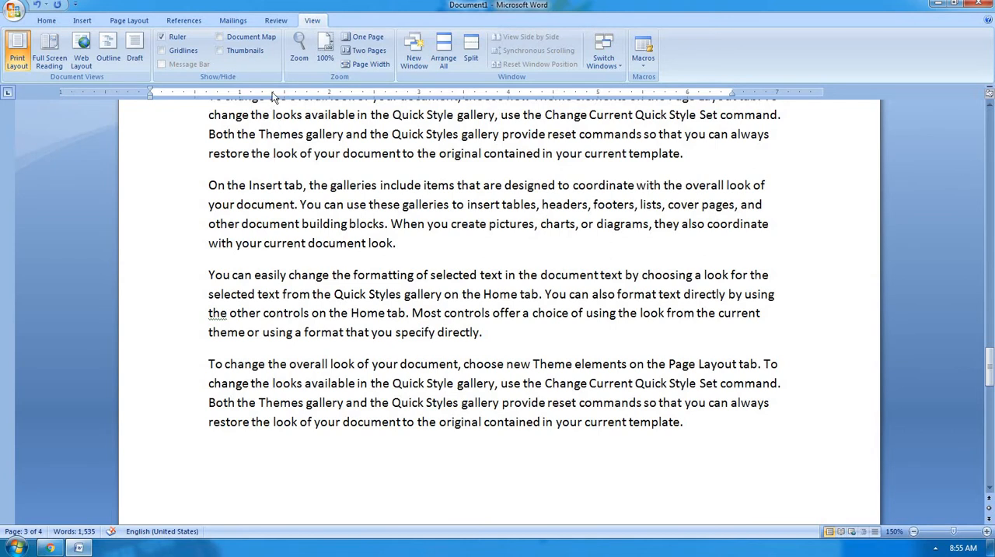
Reopen the page thumbnails with the pane widened to one full column, and hide them again.
left_click(243, 51)
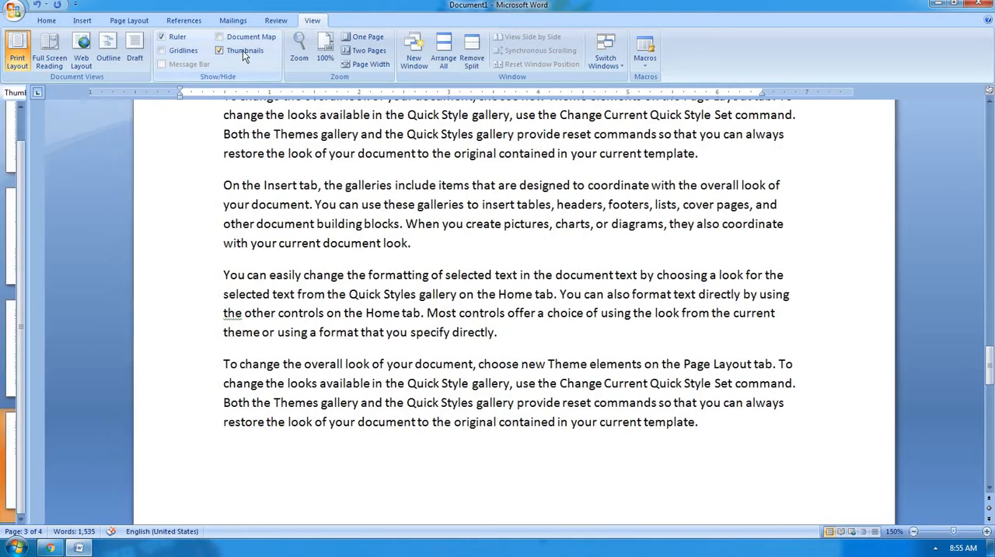
left_click_drag(25, 243, 118, 242)
scroll(62, 272, "up", 3)
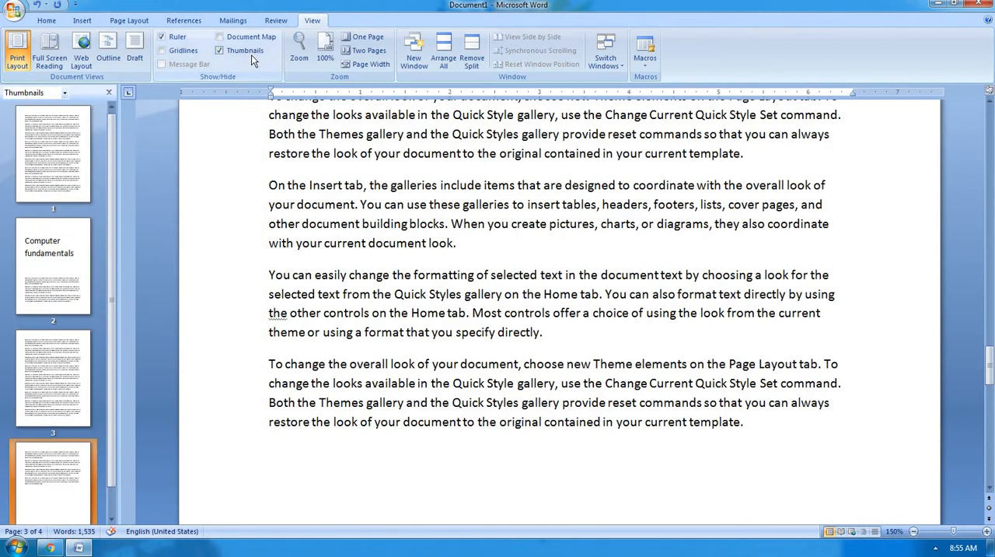
left_click(220, 50)
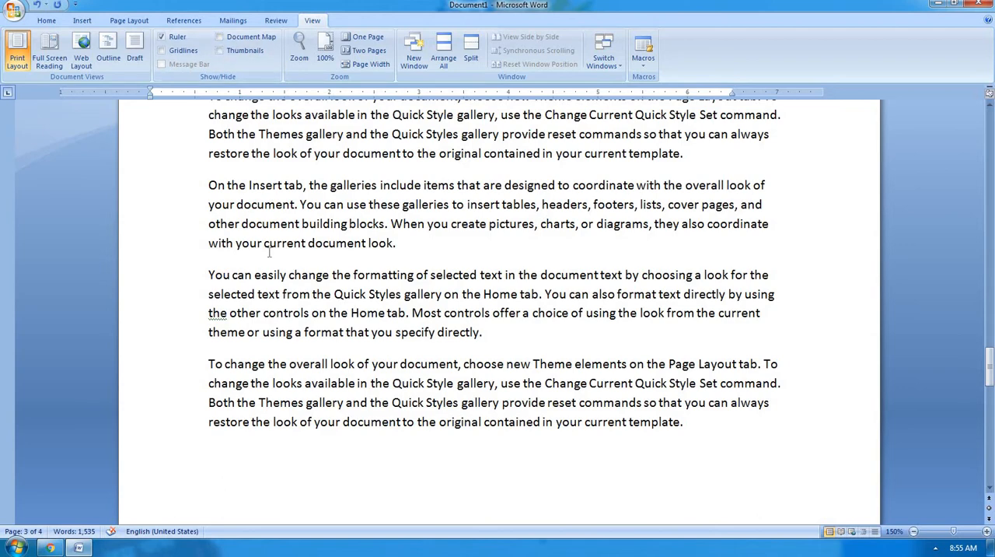
Insert three lines above the document's first paragraph and enter the heading "Chapter-1" on the third.
scroll(269, 252, "down", 1)
scroll(269, 252, "up", 10)
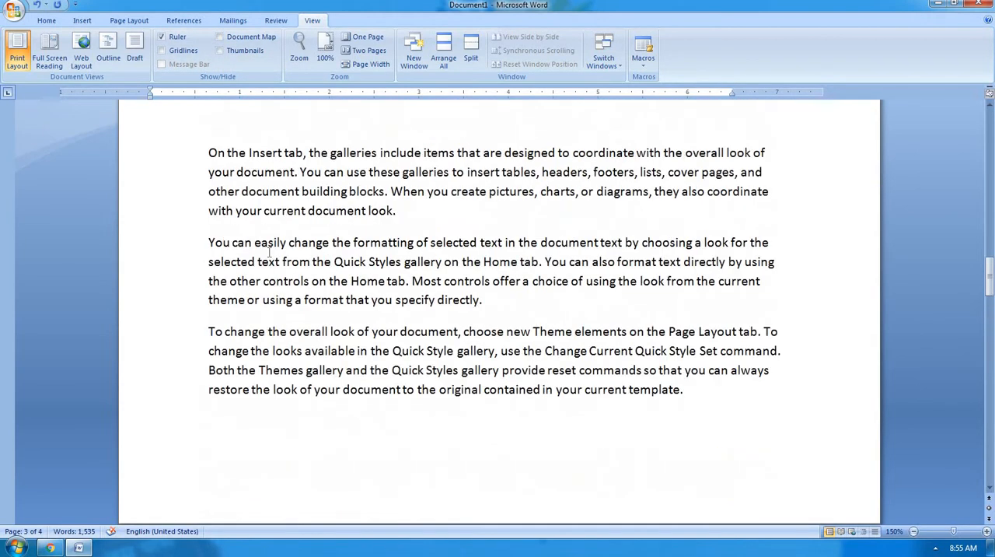
scroll(269, 252, "up", 20)
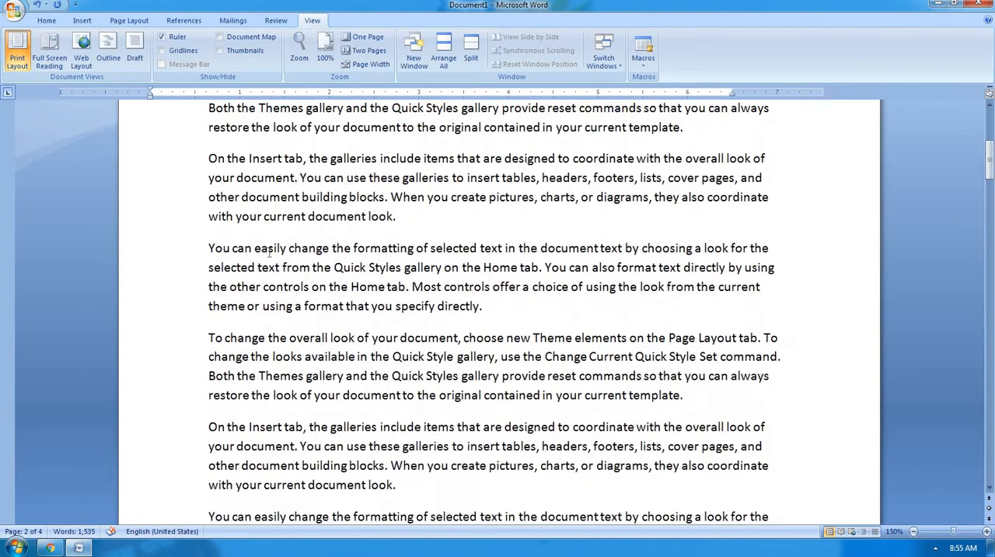
scroll(269, 252, "up", 3)
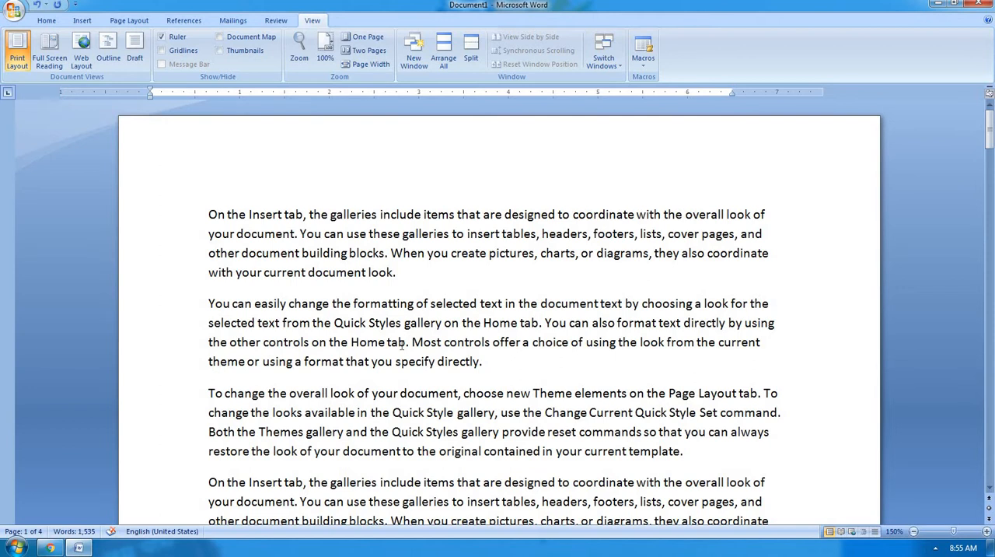
left_click(210, 214)
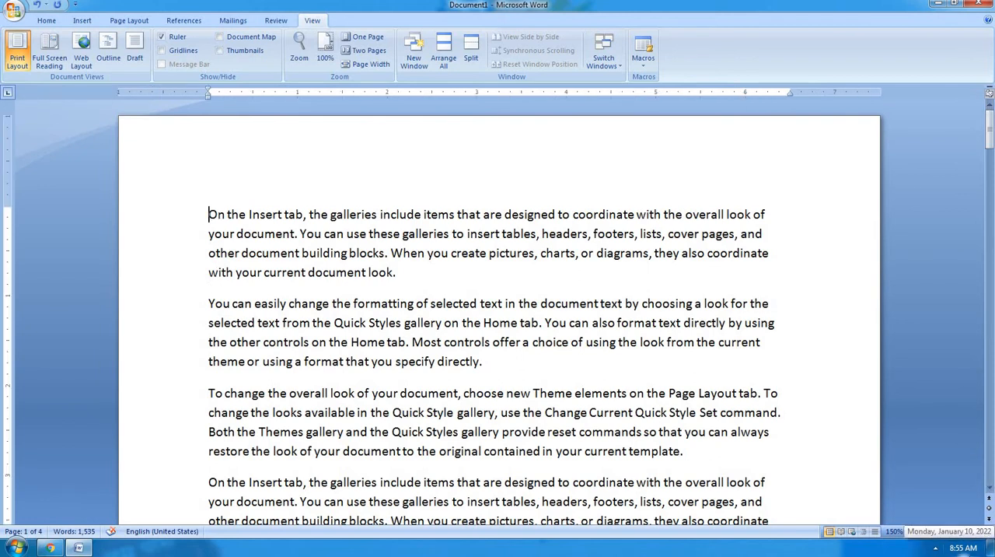
key("Return")
key("Return")
key("Return")
key("Up")
type("c")
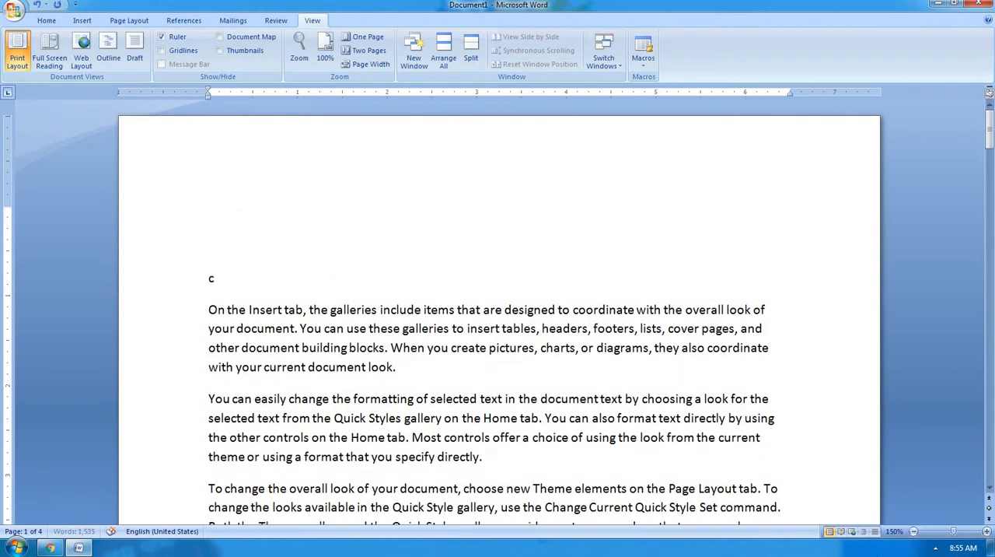
type("hapter-1")
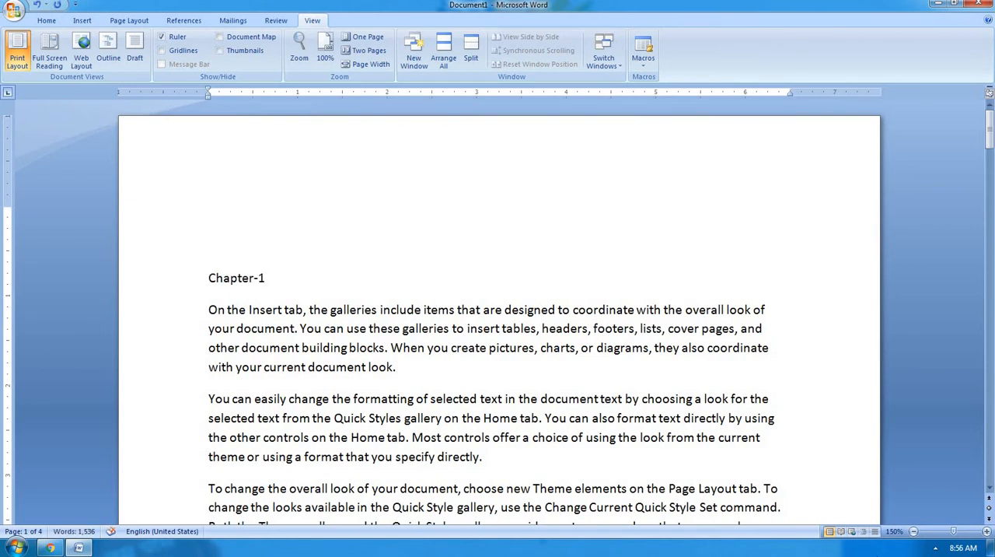
Apply the Heading 1 style to the "Chapter-1" line.
key("shift+Home")
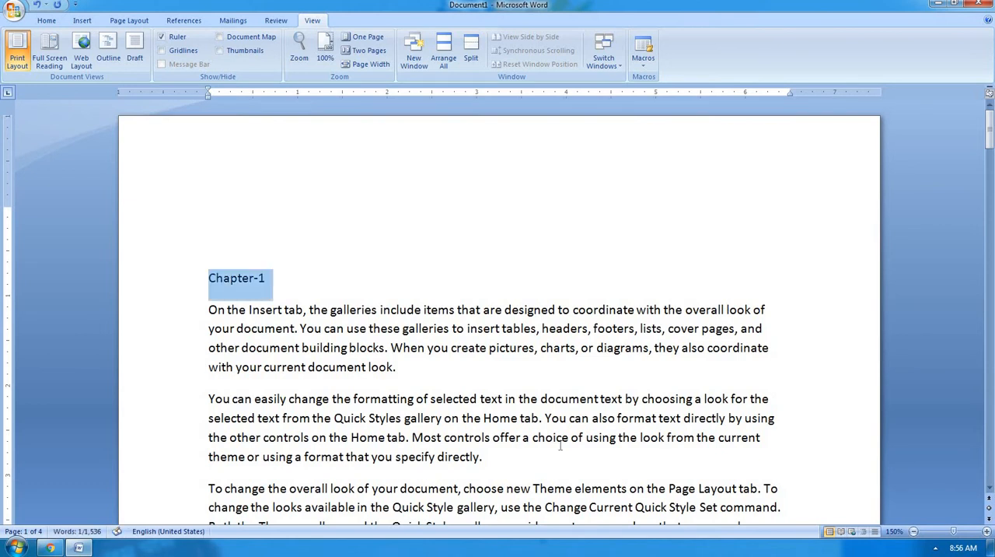
left_click(46, 20)
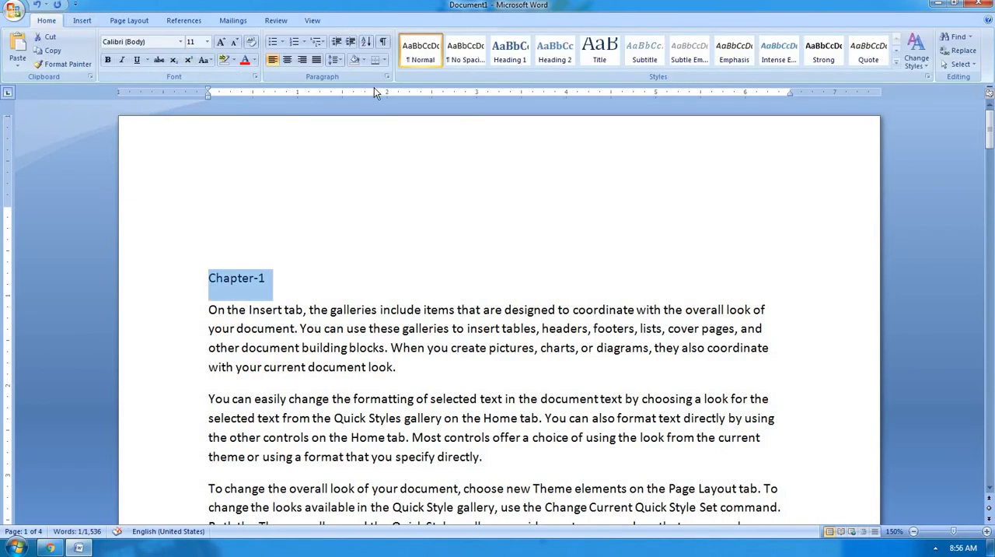
left_click(510, 51)
Insert three lines above the first paragraph of page 2, enter "Chapter2" on the third, and give it the Heading 1 style.
scroll(447, 201, "down", 15)
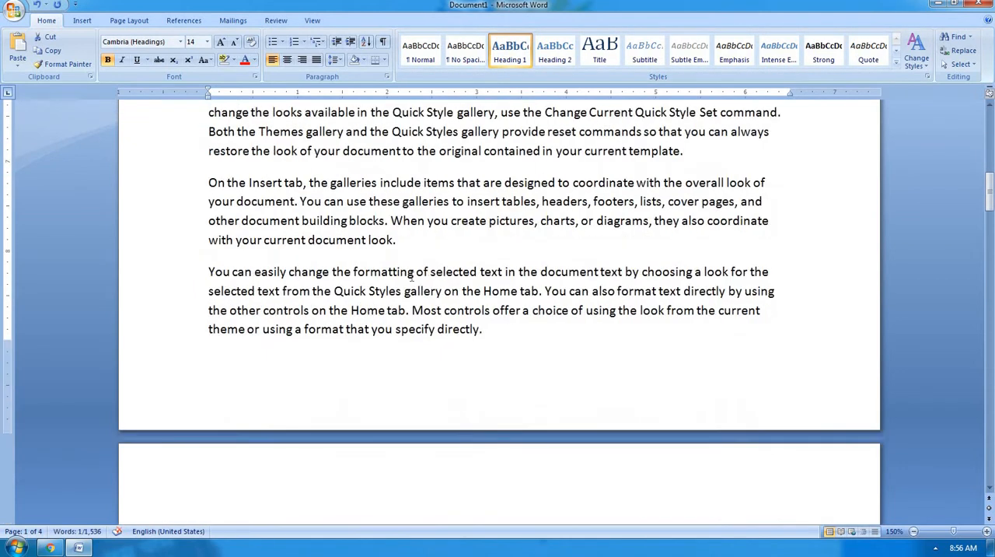
left_click(210, 227)
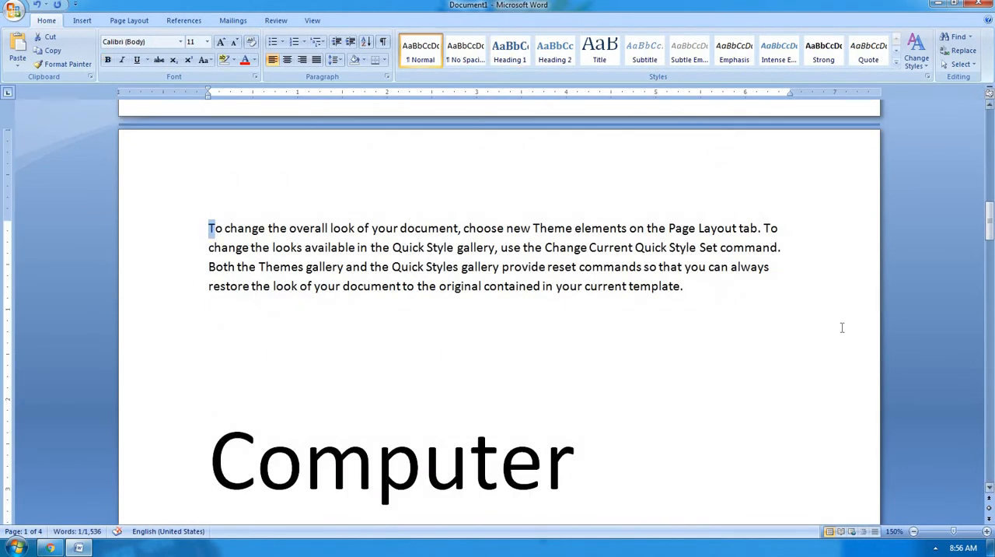
key("Return")
key("Return")
key("Return")
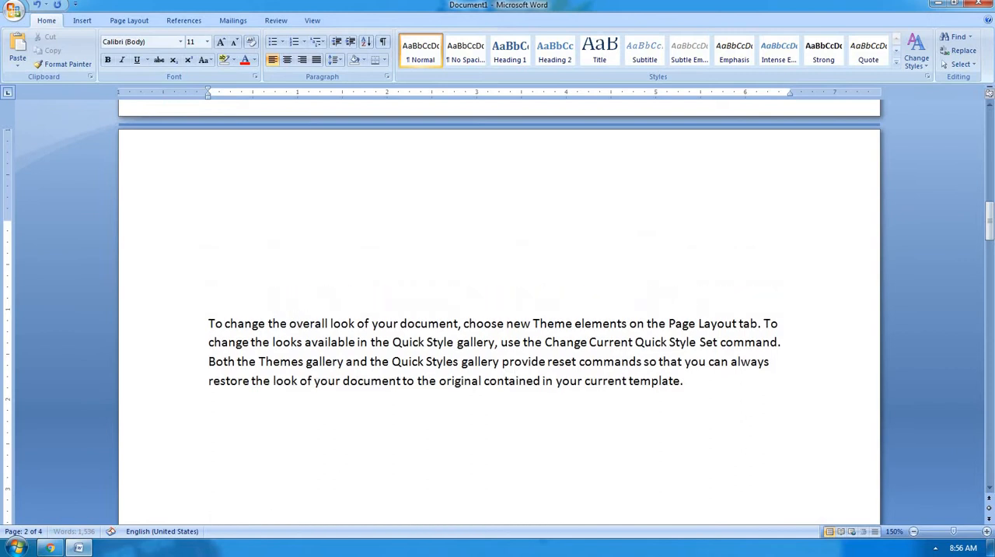
key("Up")
type("chapter2")
key("shift+Home")
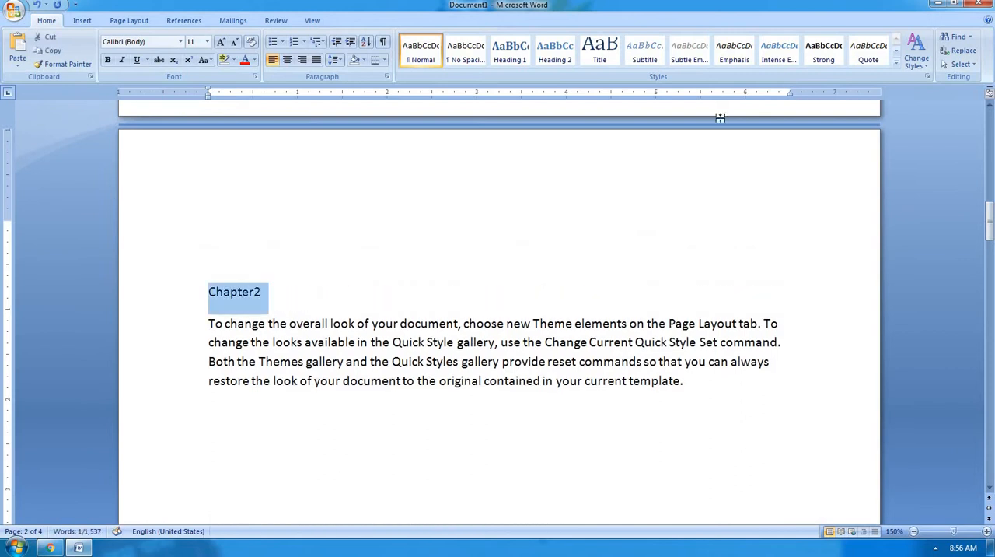
left_click(519, 66)
Insert three lines above the first paragraph of page 3, enter "Chapter3" on the second, and give it the Heading 1 style.
scroll(480, 267, "down", 18)
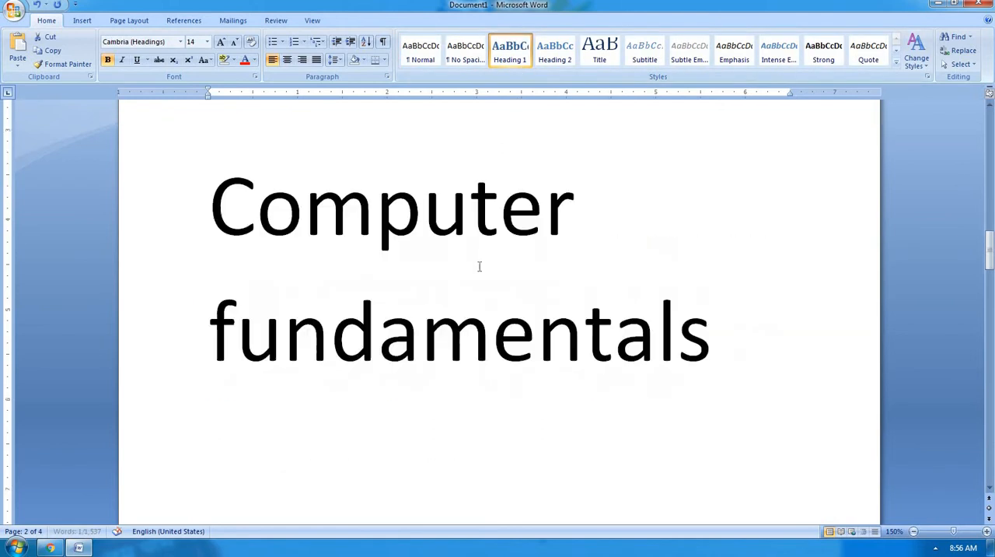
scroll(480, 267, "down", 1)
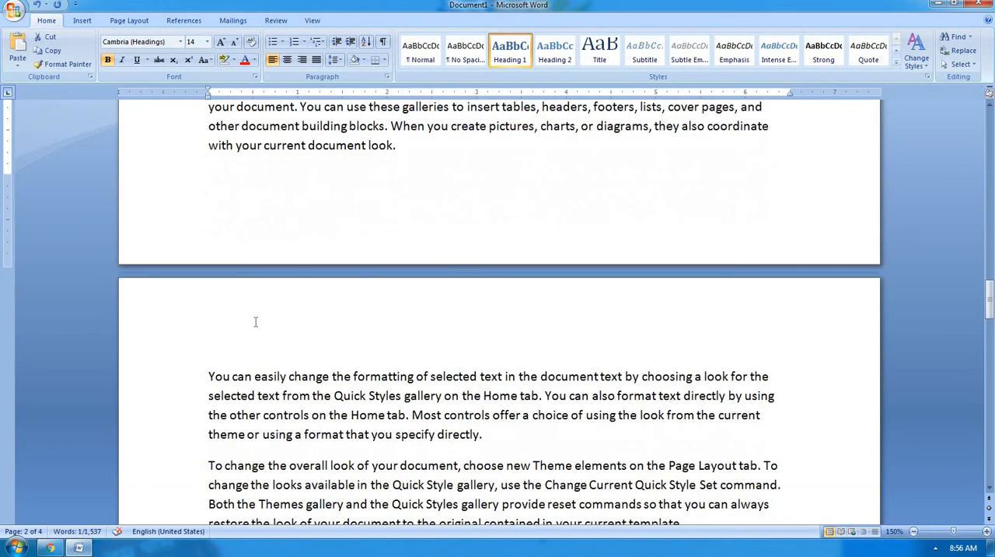
left_click(204, 377)
key("Return")
key("Return")
key("Return")
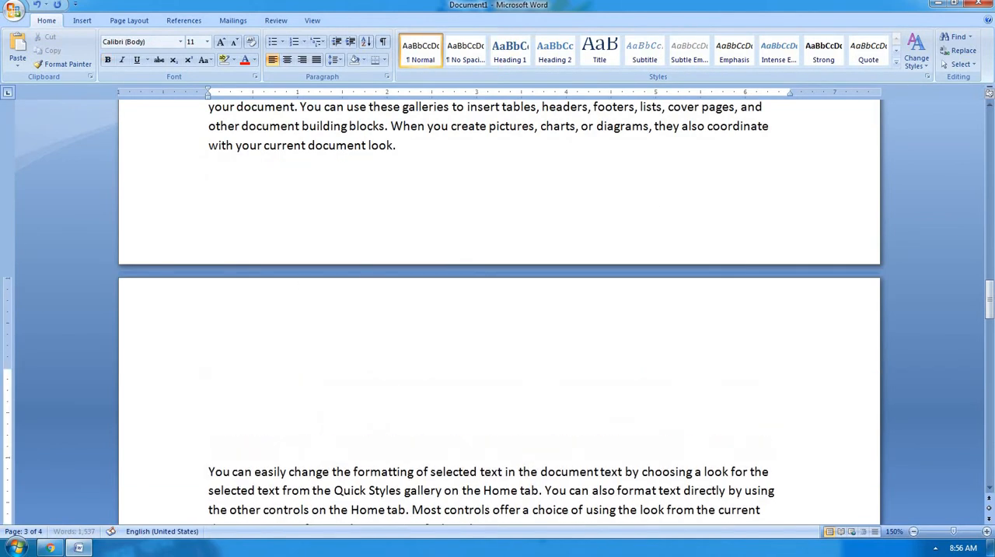
key("Up")
key("Up")
type("Chapter3")
left_click_drag(263, 408, 209, 408)
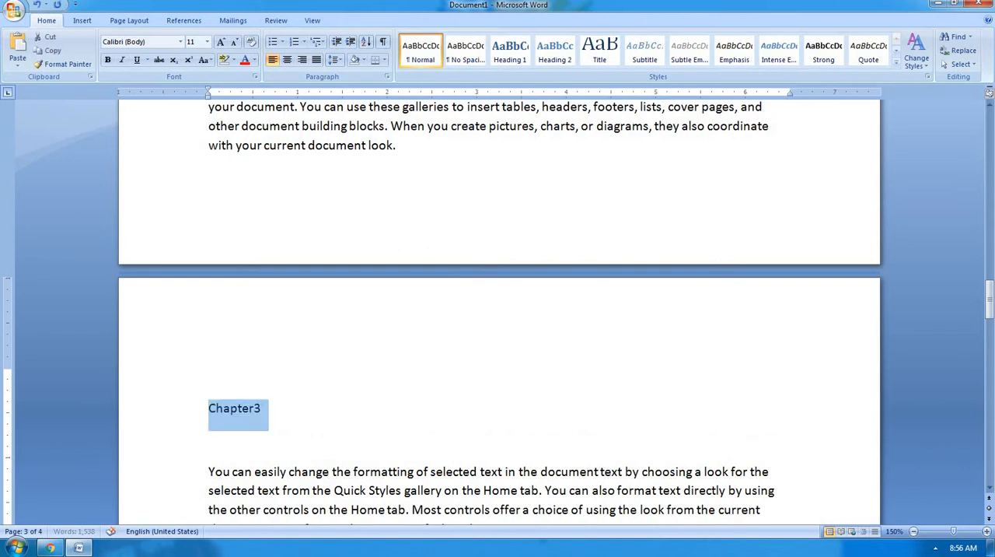
left_click(509, 48)
Place the cursor at the start of the "Chapter-1" heading and show the Document Map.
scroll(412, 318, "up", 5)
scroll(412, 318, "up", 20)
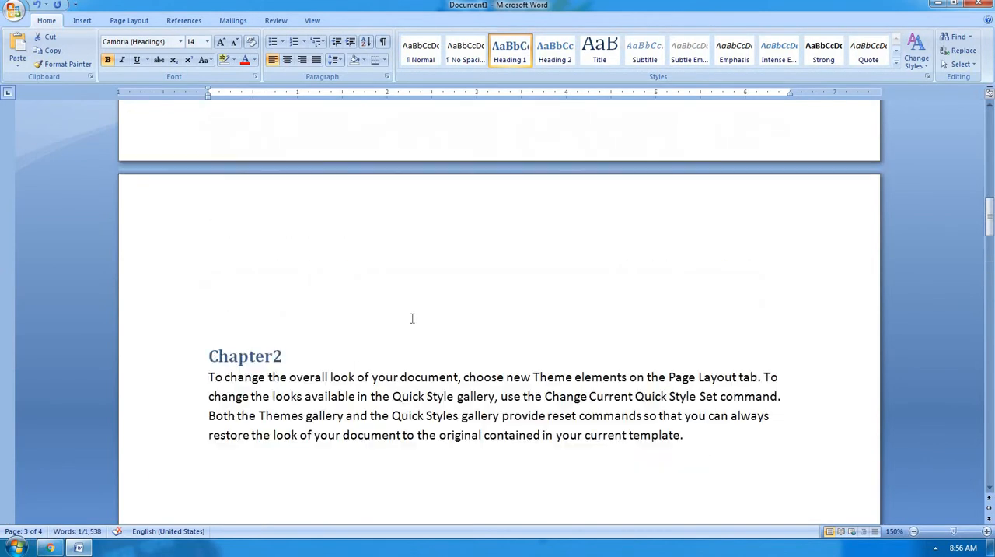
scroll(412, 318, "up", 6)
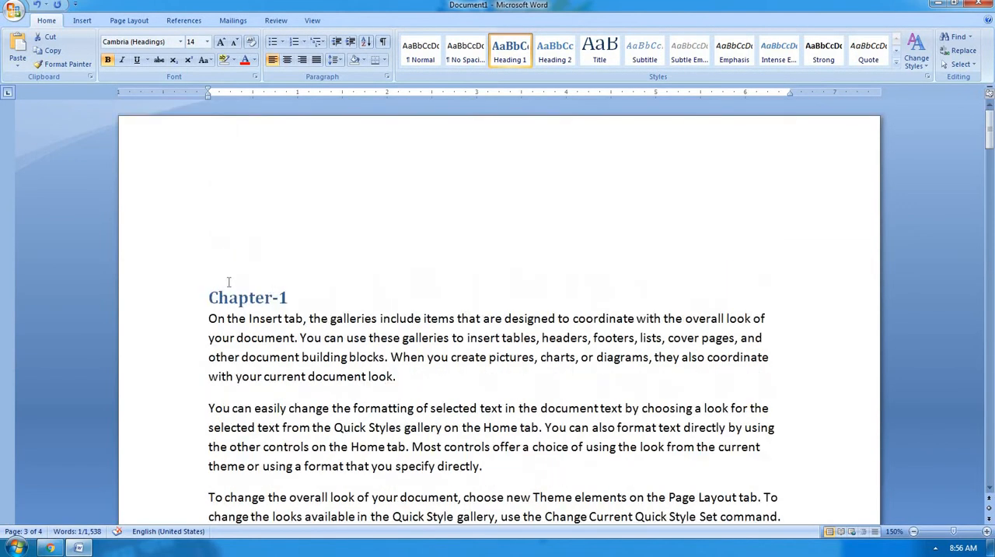
left_click(211, 281)
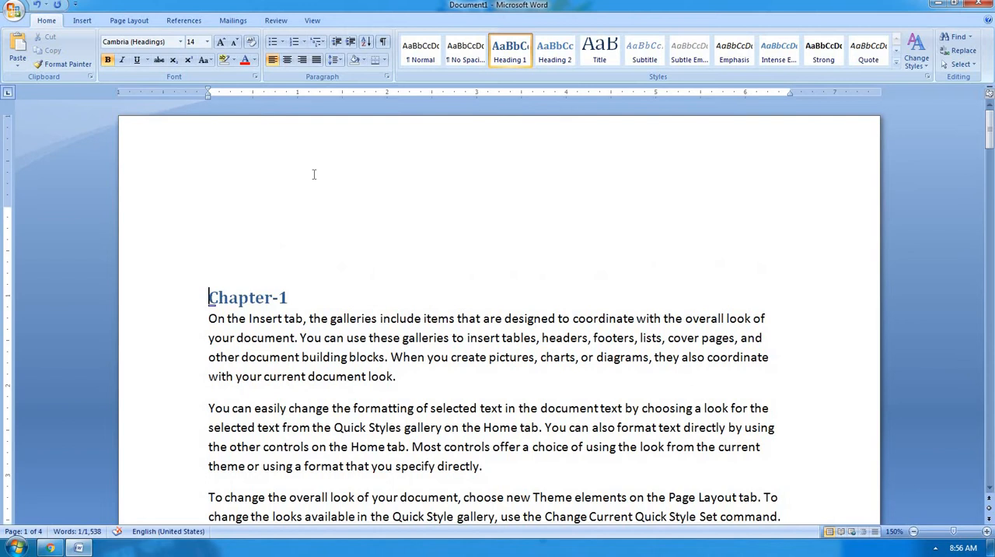
left_click(313, 20)
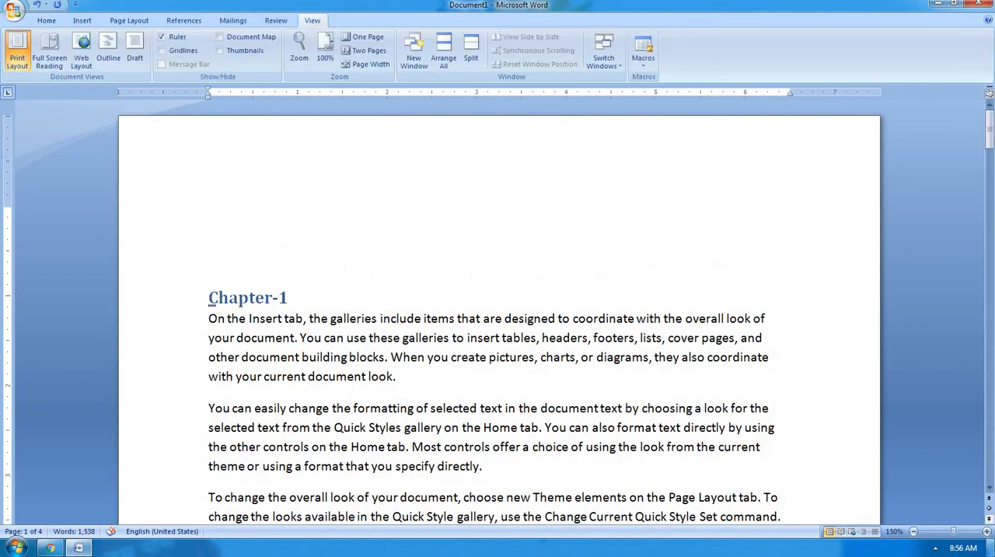
left_click(245, 37)
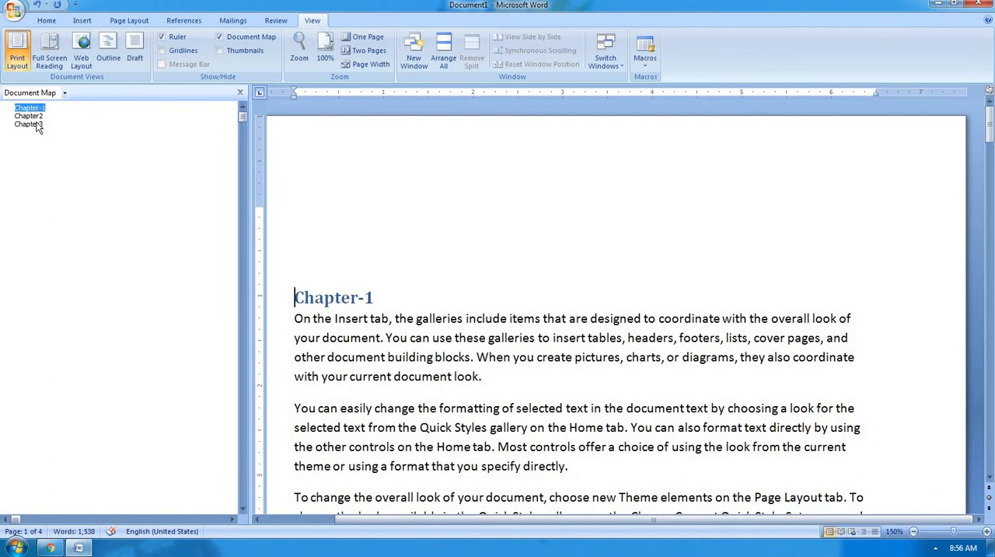
Jump to Chapter3, Chapter2 and Chapter-1 through the Document Map, and close the map.
left_click(40, 126)
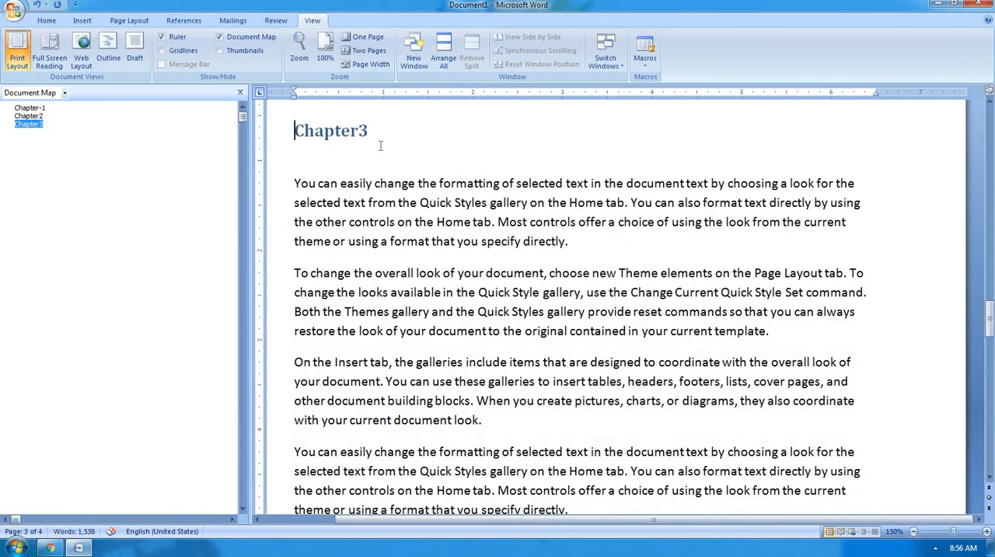
left_click(26, 116)
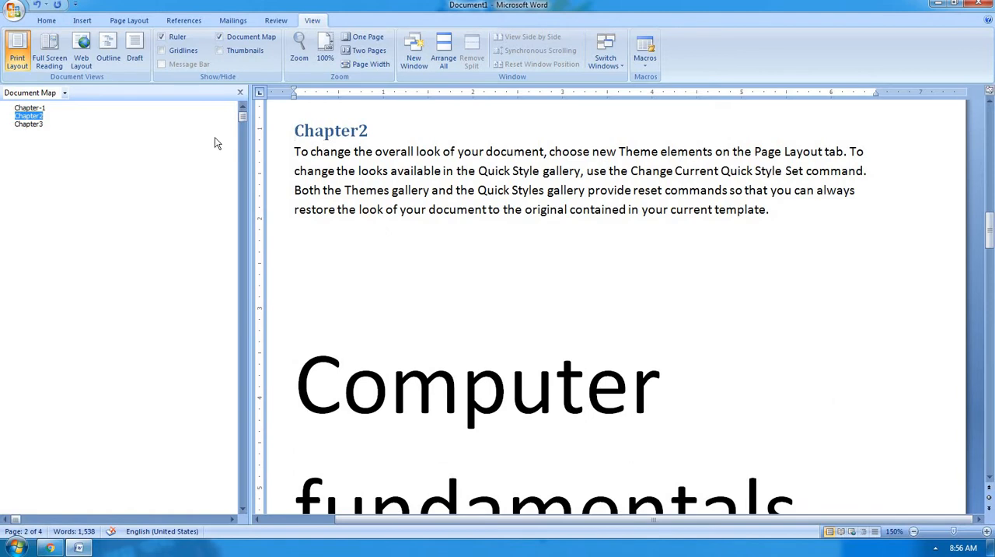
left_click(33, 108)
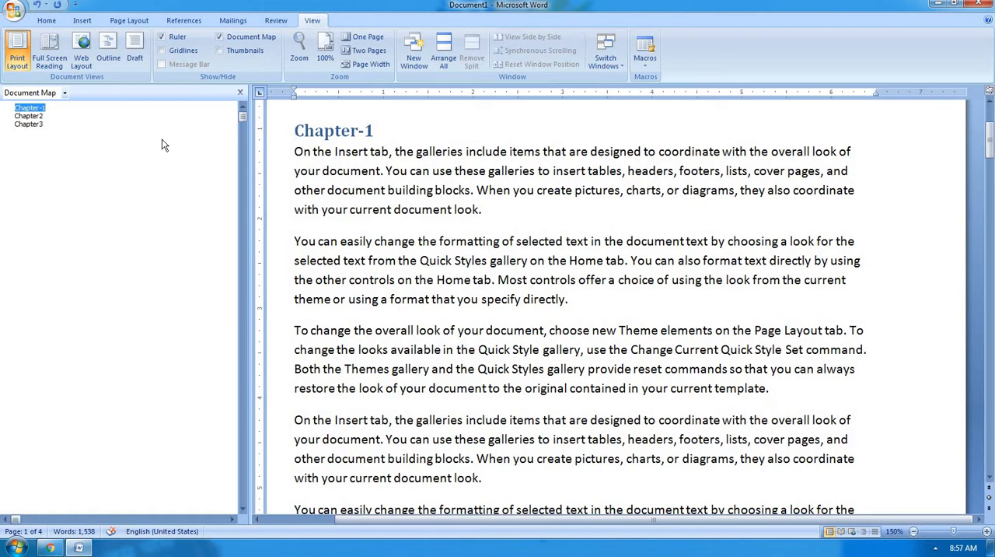
left_click(240, 93)
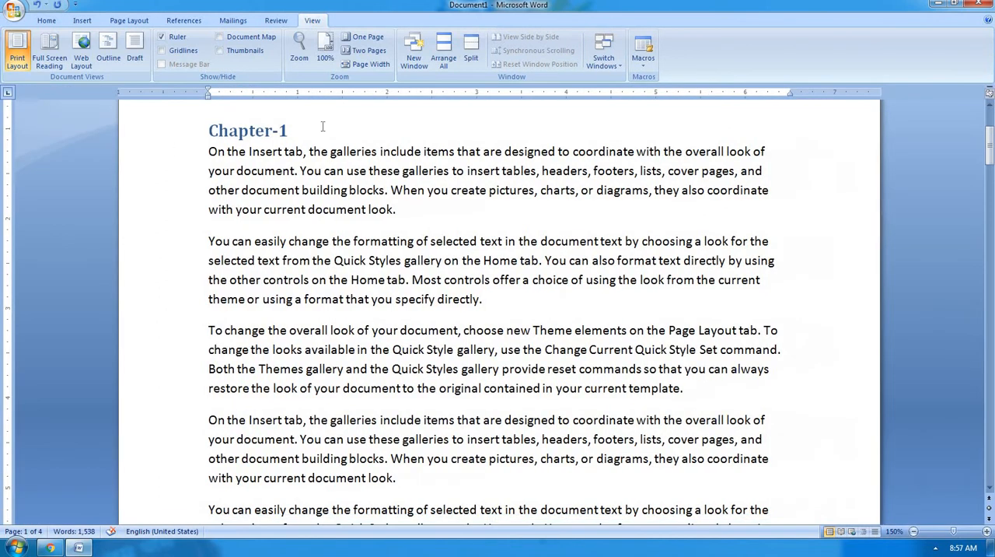
Zoom the document out in steps to 50% from the start of the first page.
scroll(318, 125, "up", 3)
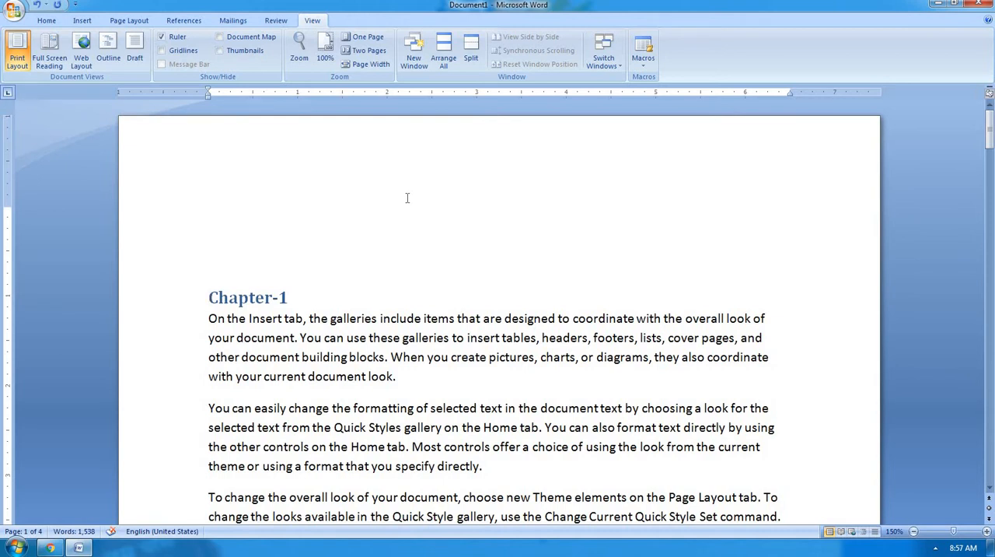
left_click(914, 531)
left_click(913, 531)
left_click(914, 531)
left_click(914, 531)
left_click(914, 531)
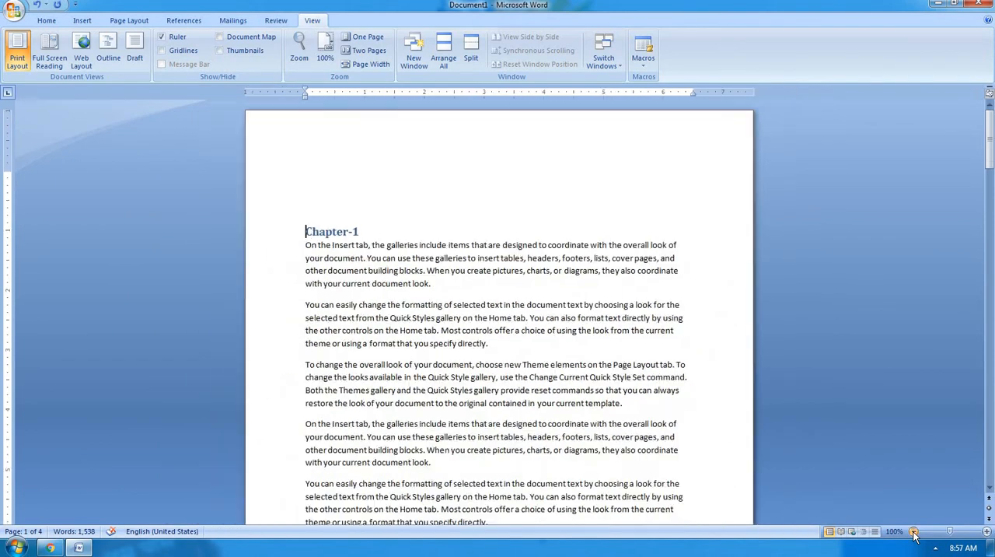
left_click(913, 531)
left_click(913, 531)
left_click(913, 531)
left_click(914, 531)
left_click(914, 531)
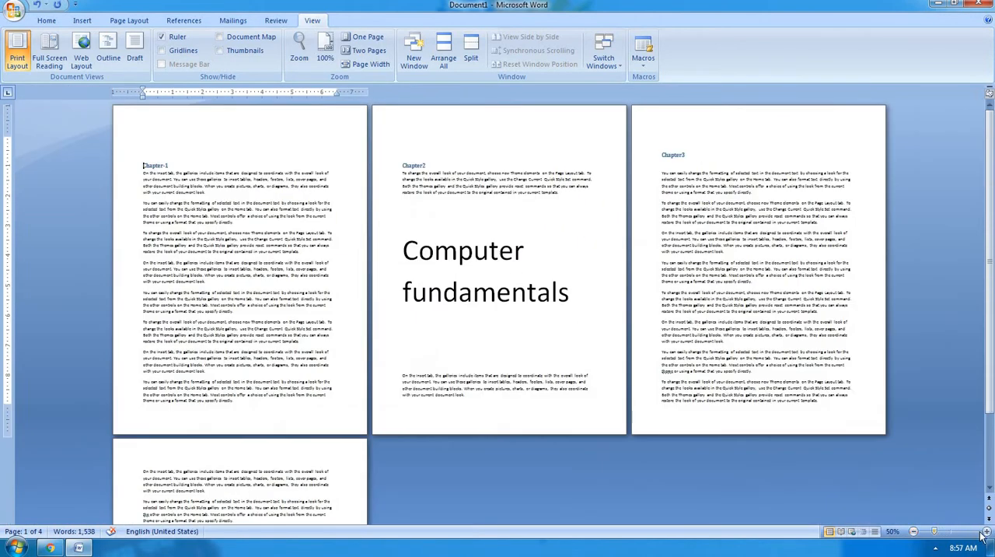
Zoom the document in stepwise to 160% and bring it back to 100%.
left_click(986, 533)
left_click(986, 533)
left_click(986, 532)
left_click(986, 532)
left_click(986, 533)
left_click(986, 532)
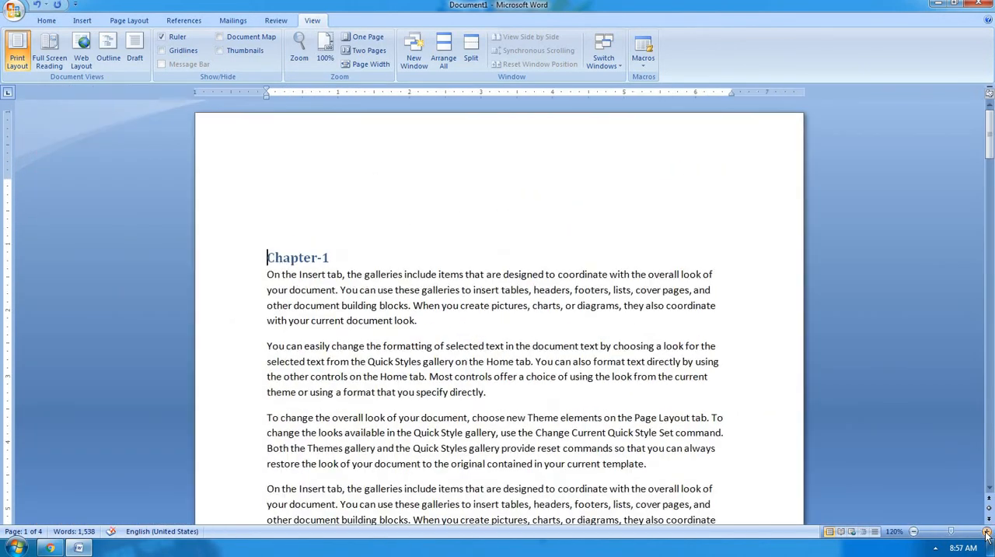
left_click(986, 532)
left_click(986, 533)
left_click(986, 533)
left_click(986, 533)
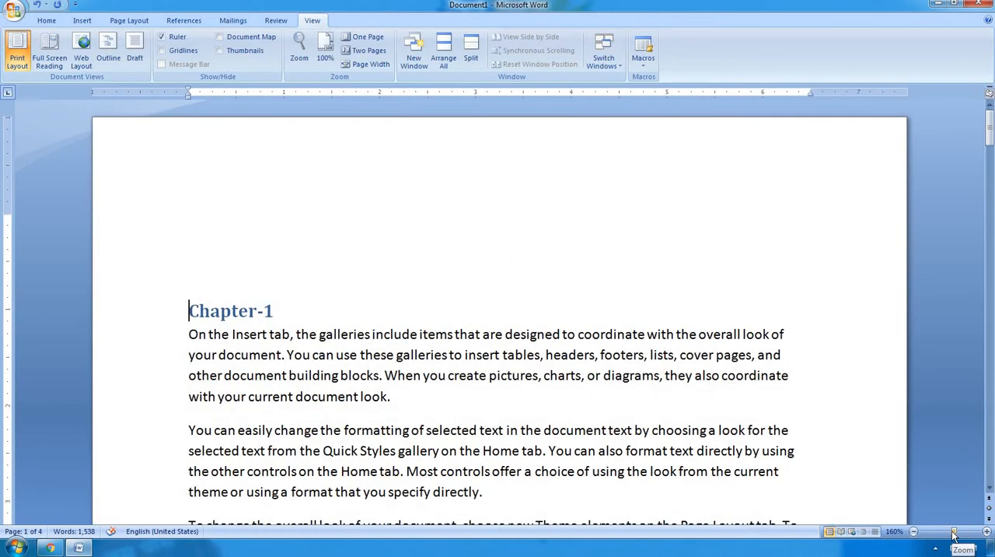
left_click_drag(955, 535, 950, 535)
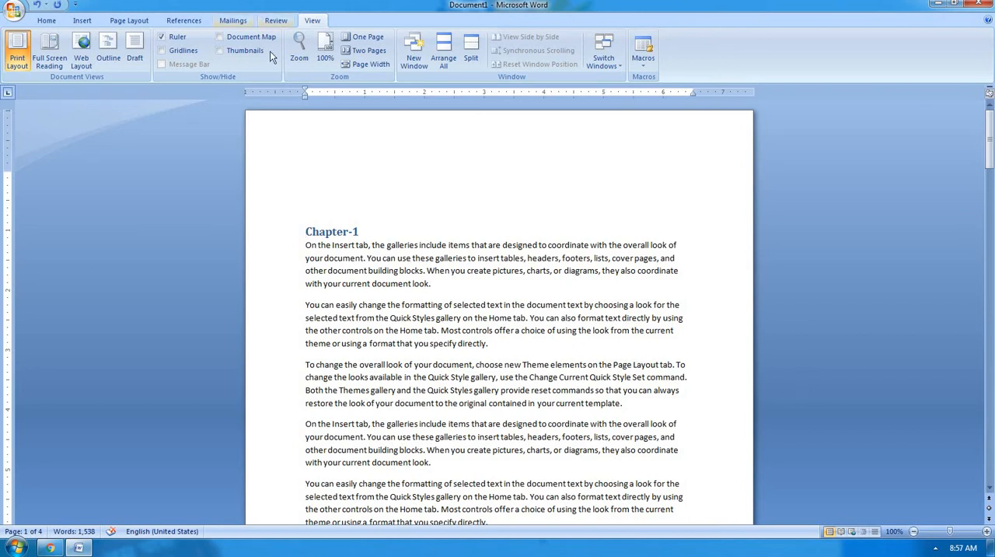
Move the Zoom dialog off the page text and set the document's zoom to 75%.
left_click(300, 48)
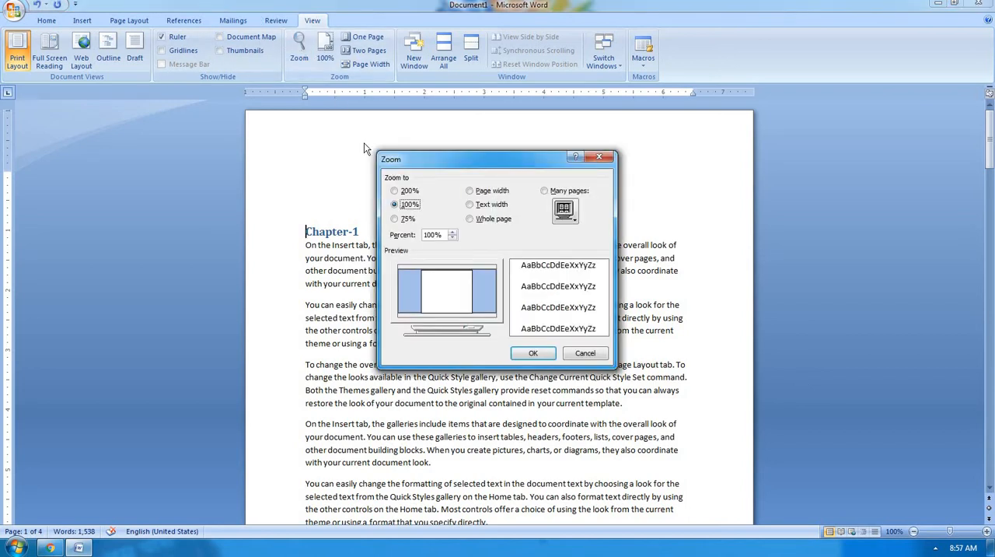
left_click_drag(476, 169, 162, 170)
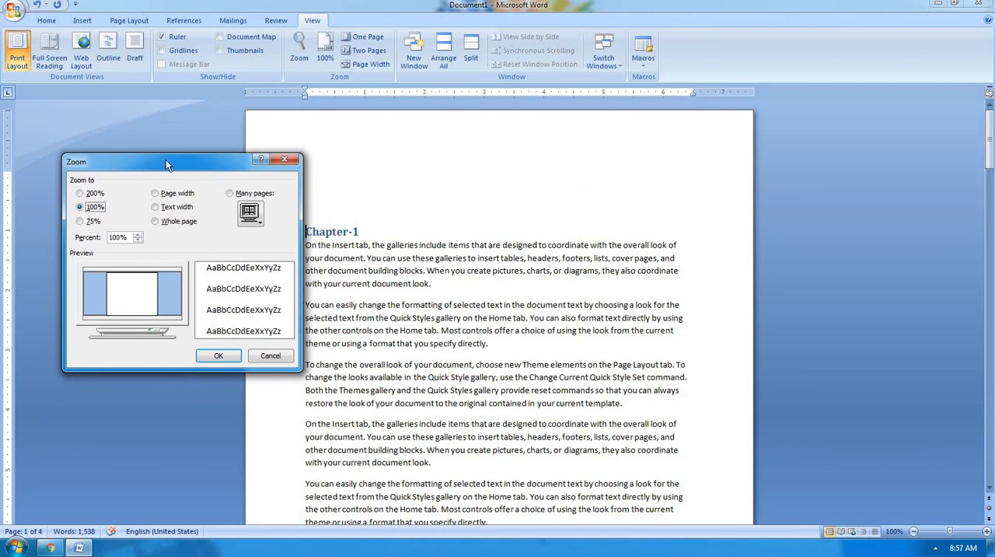
left_click(92, 223)
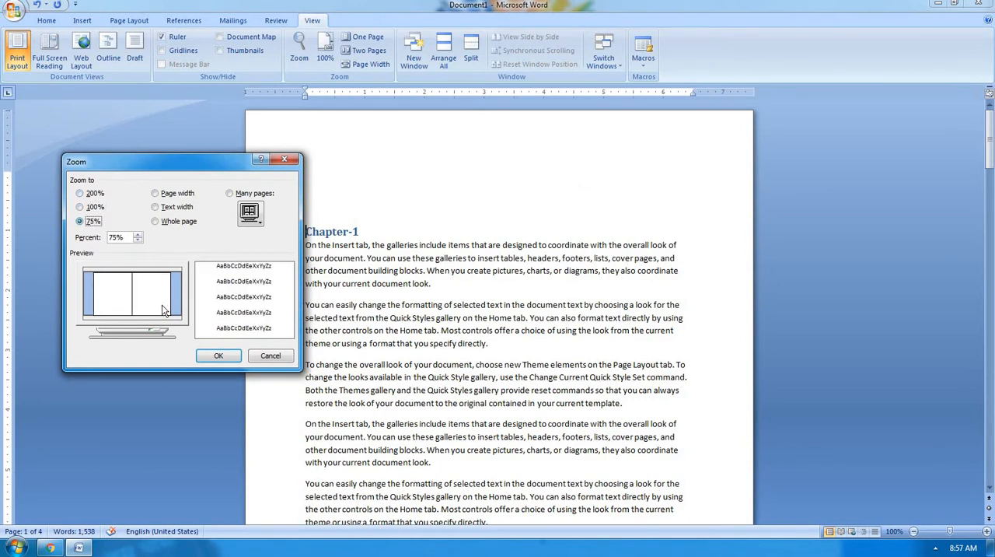
left_click(219, 356)
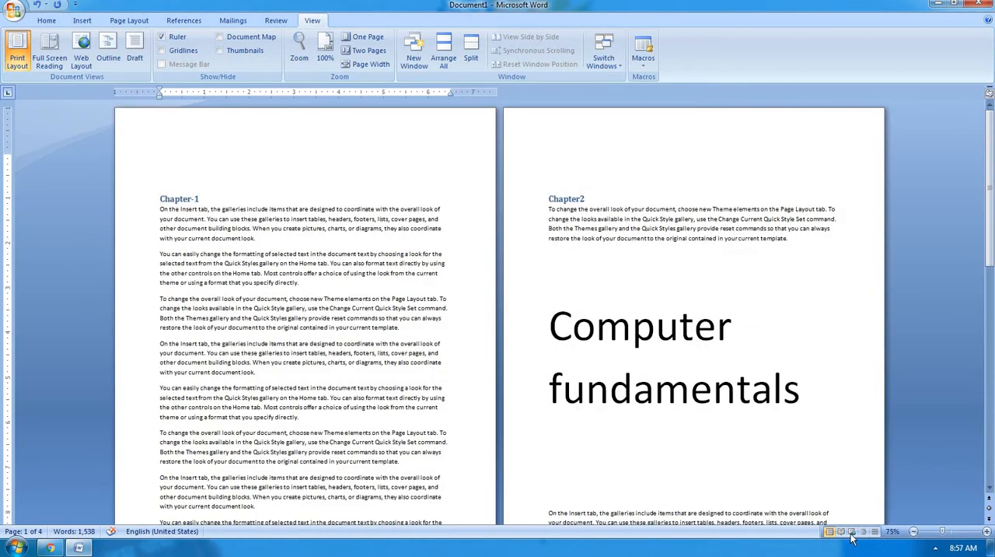
Set the document's zoom to the 200% preset, and return it to the 100% preset.
left_click(299, 53)
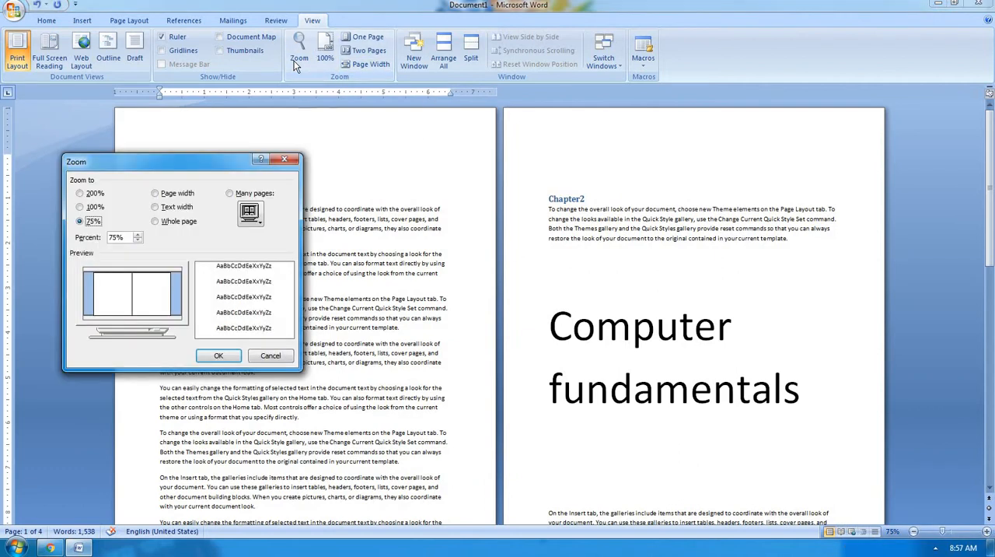
left_click(94, 192)
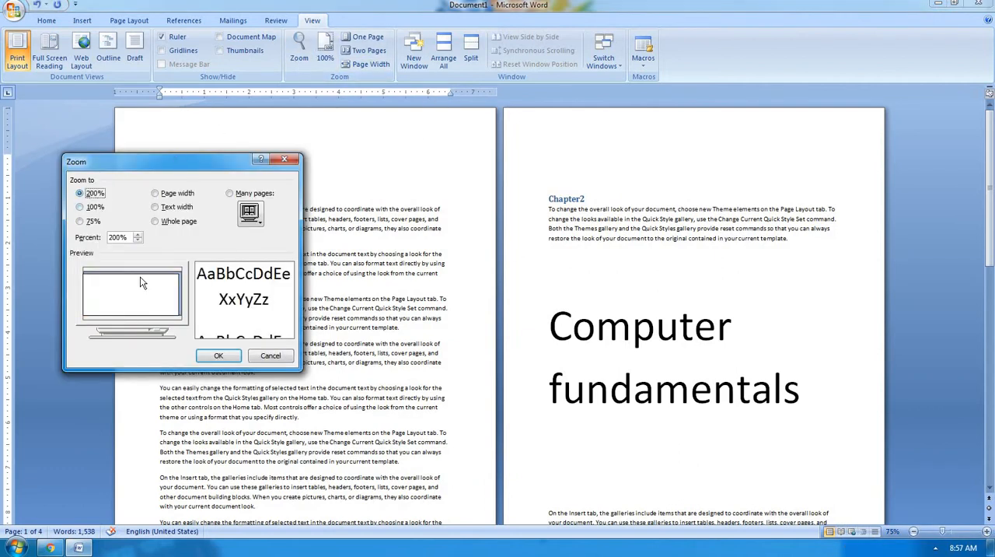
left_click(220, 356)
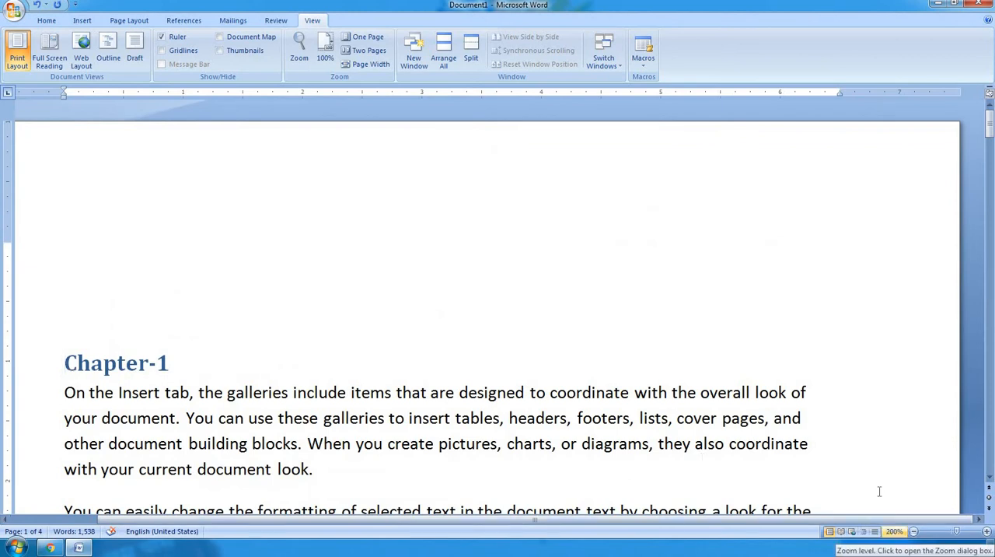
left_click(304, 52)
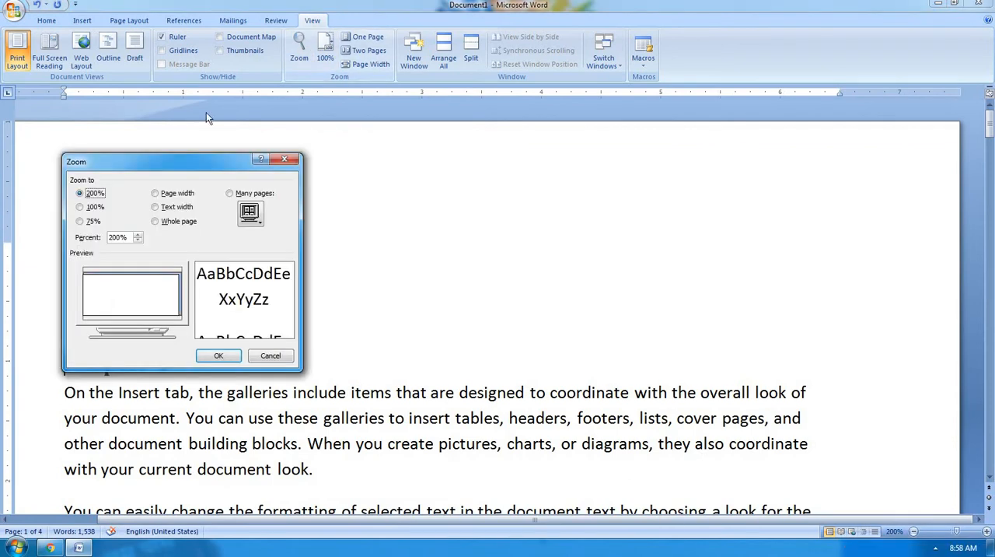
left_click(92, 207)
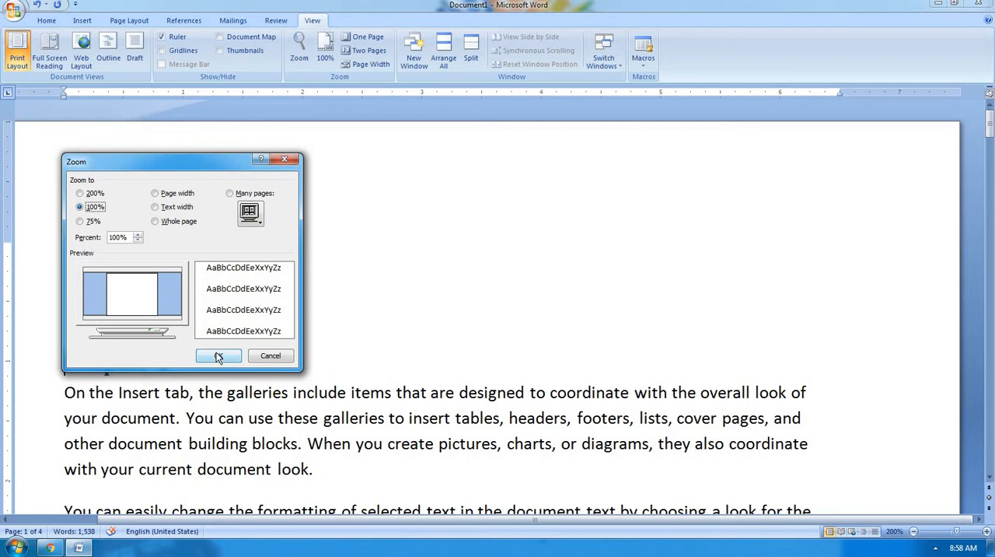
left_click(219, 356)
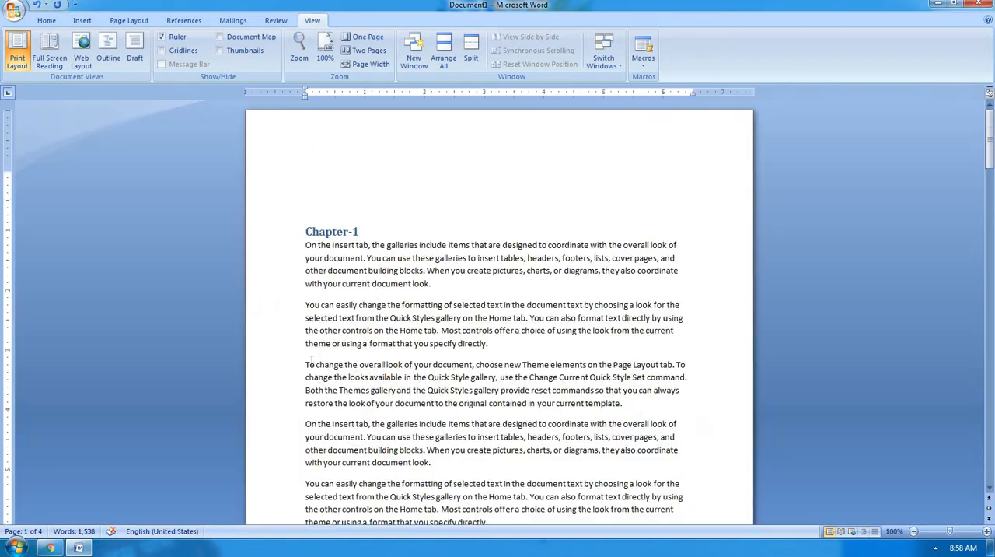
Set the document's zoom to the Page width preset in the Zoom dialog.
left_click(299, 54)
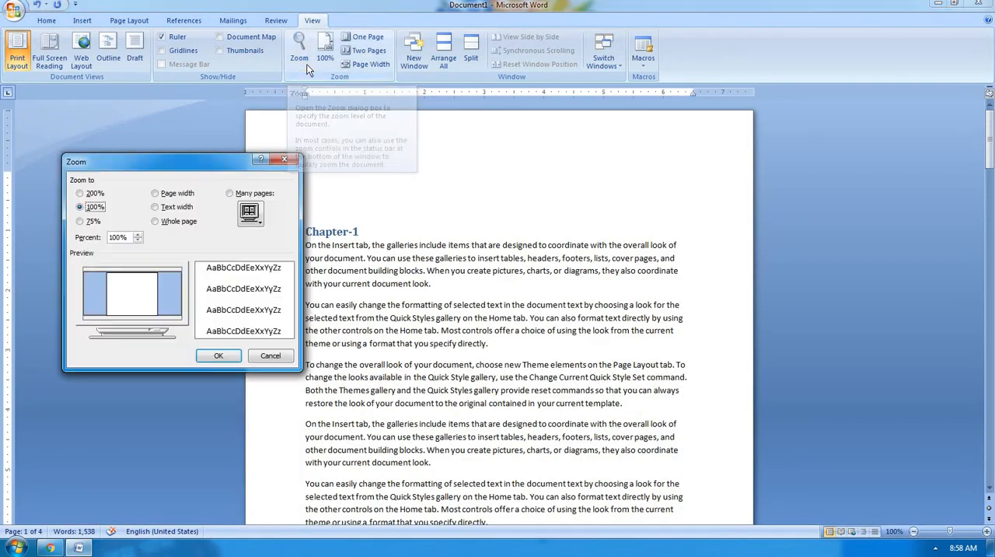
left_click(177, 195)
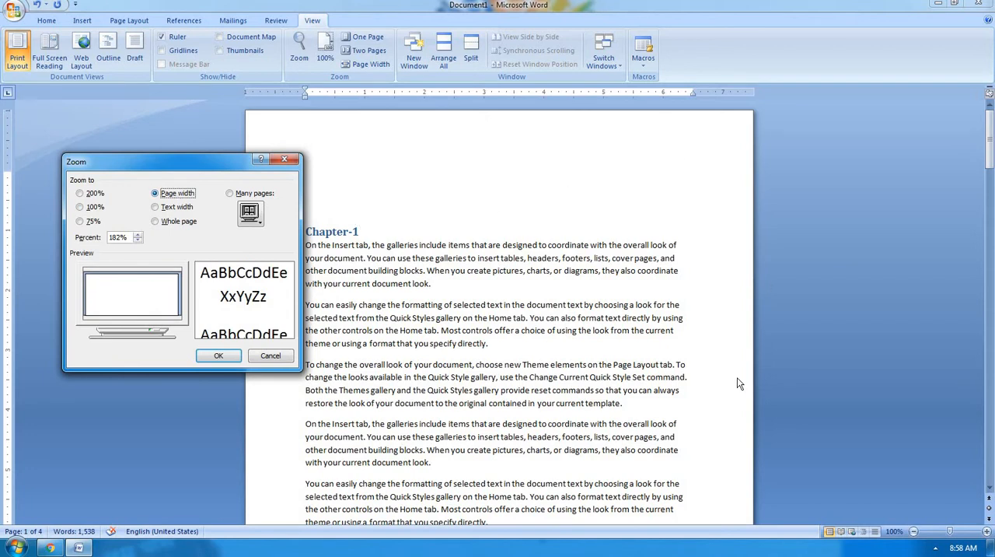
left_click(217, 355)
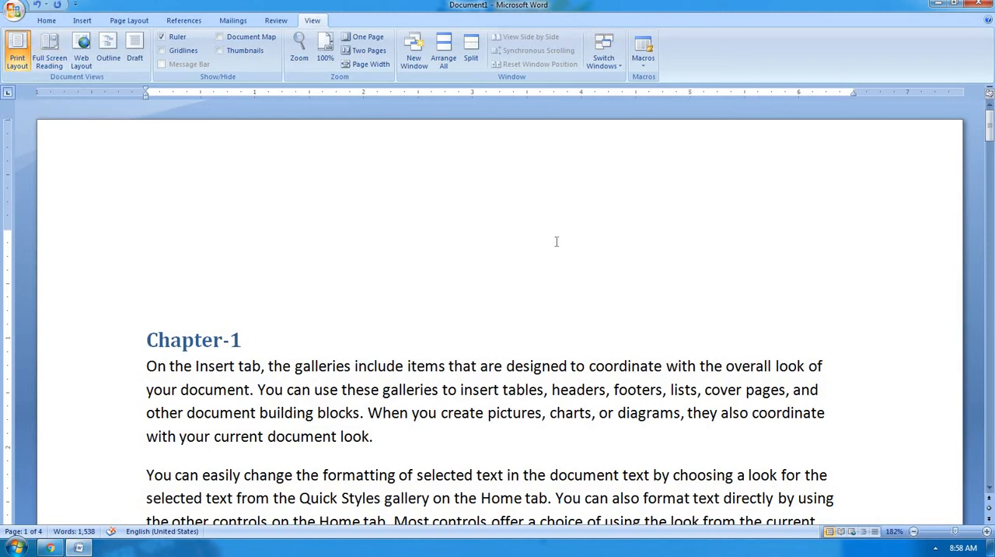
scroll(573, 298, "down", 6)
scroll(573, 297, "down", 10)
Switch the document's zoom to the Text width preset.
left_click(299, 56)
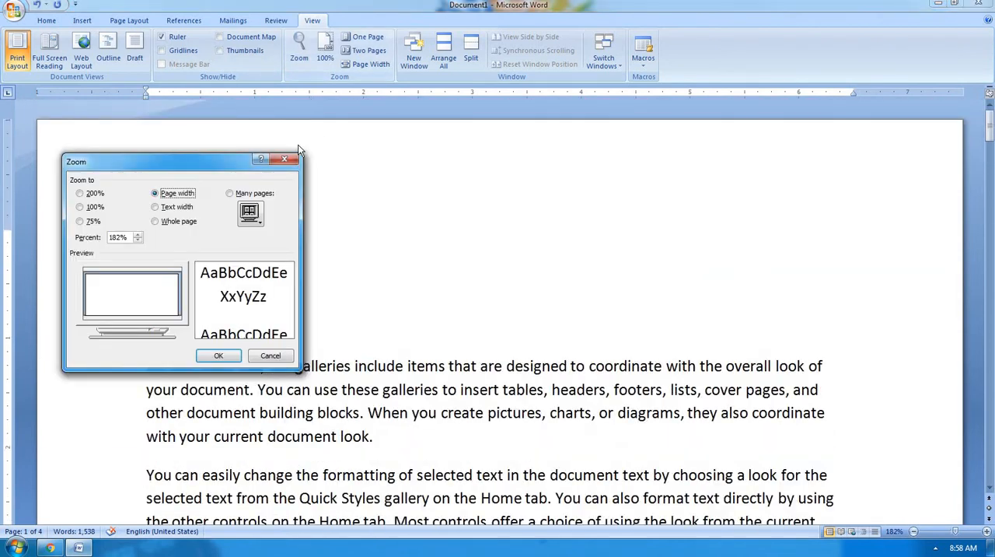
left_click(186, 207)
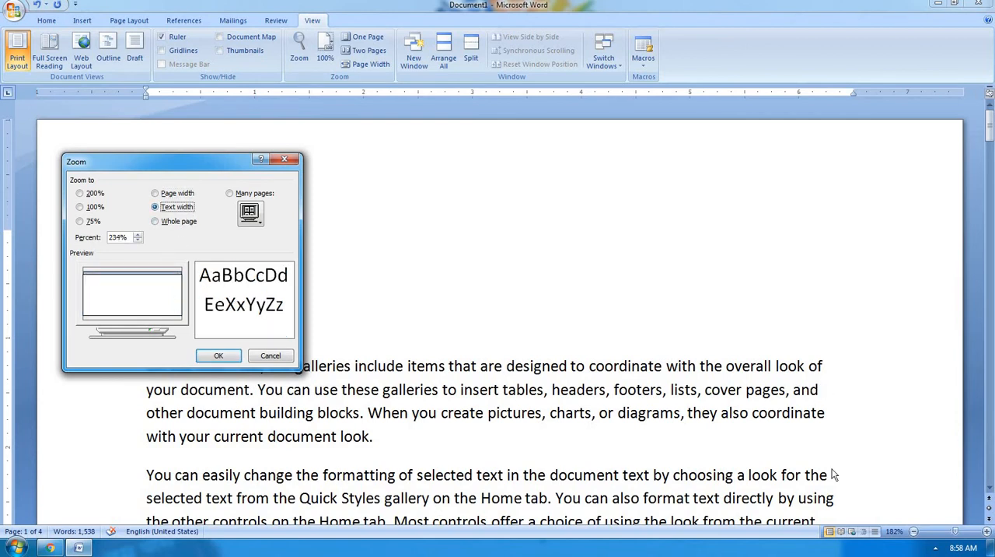
left_click(217, 355)
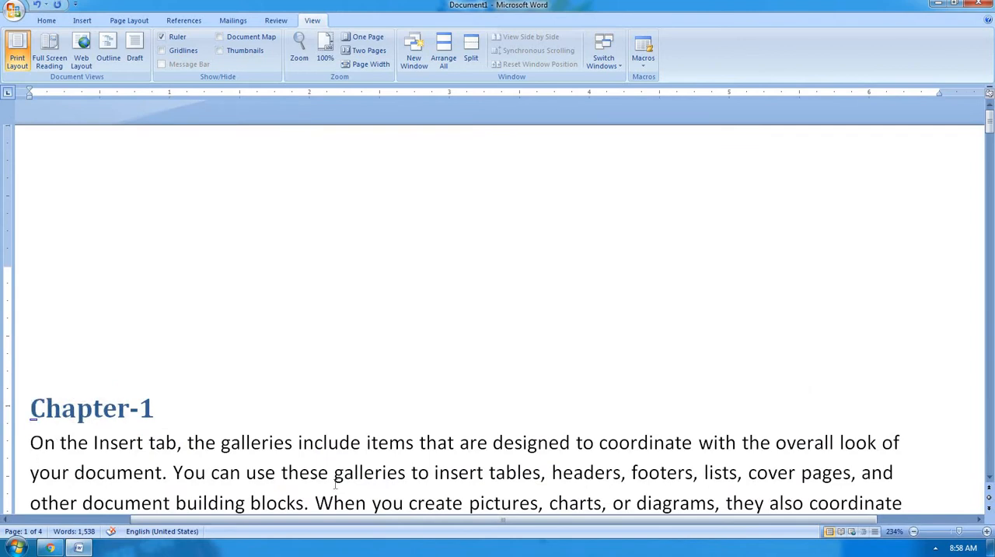
scroll(740, 443, "down", 15)
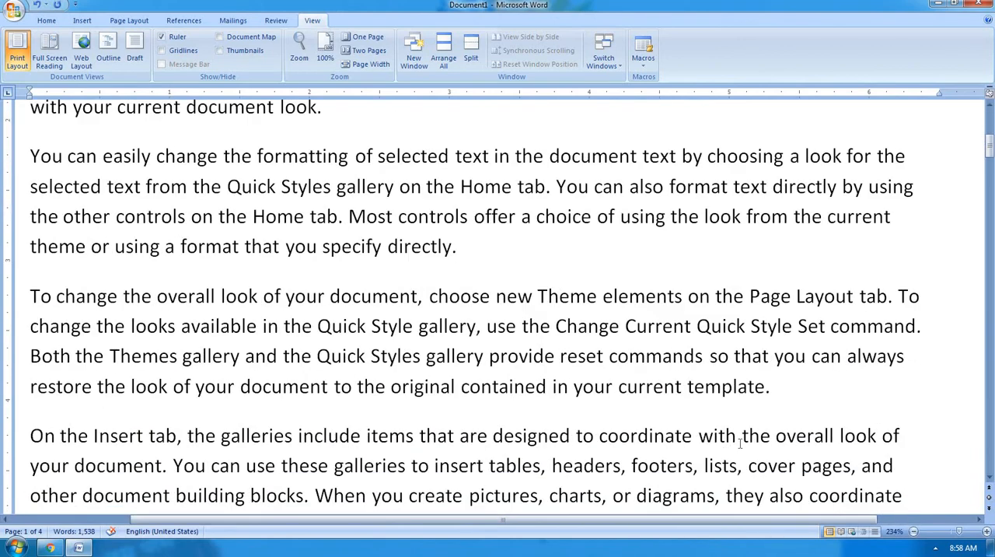
scroll(740, 443, "down", 5)
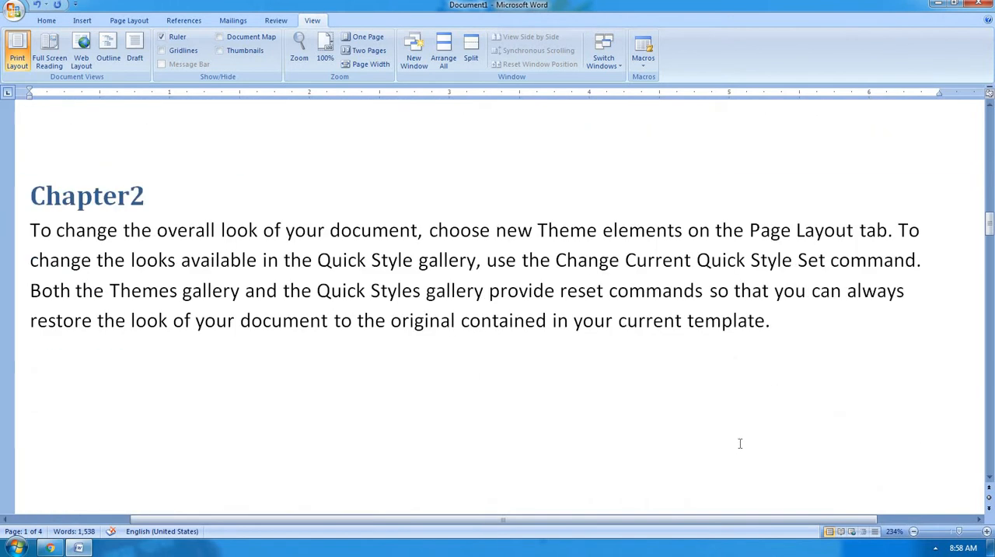
Fit the document to the Whole page zoom preset and look through its pages from Chapter-1 to the last page.
left_click(302, 68)
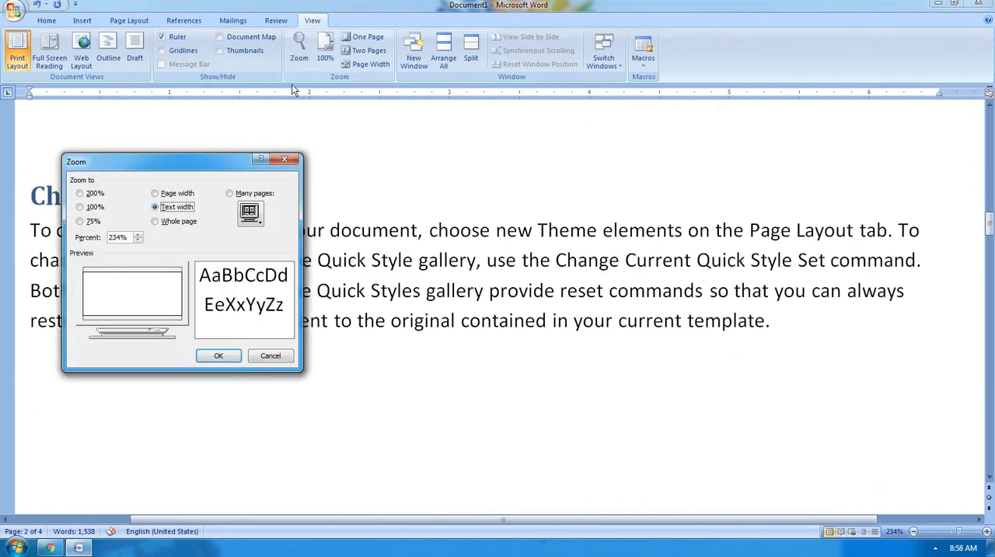
left_click(190, 225)
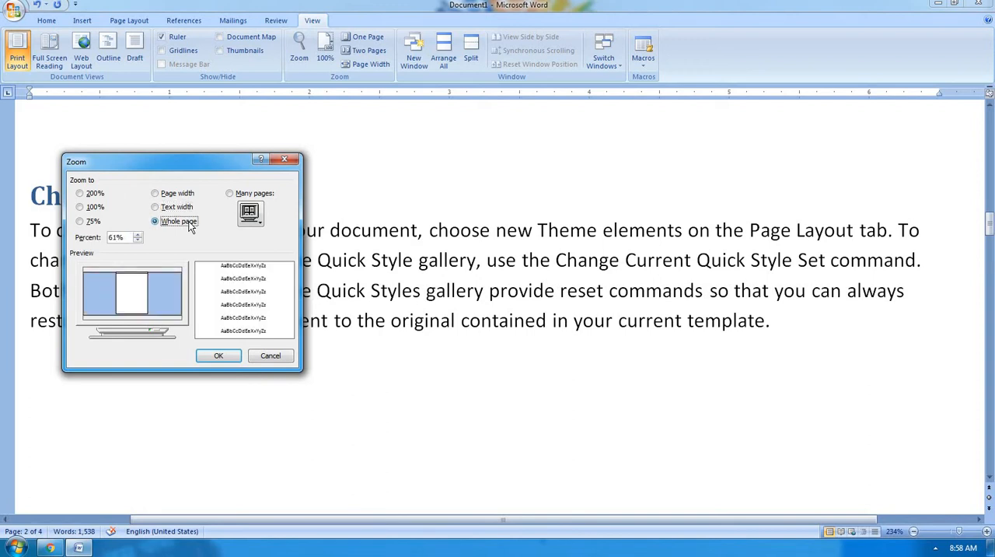
left_click(212, 358)
scroll(506, 278, "up", 10)
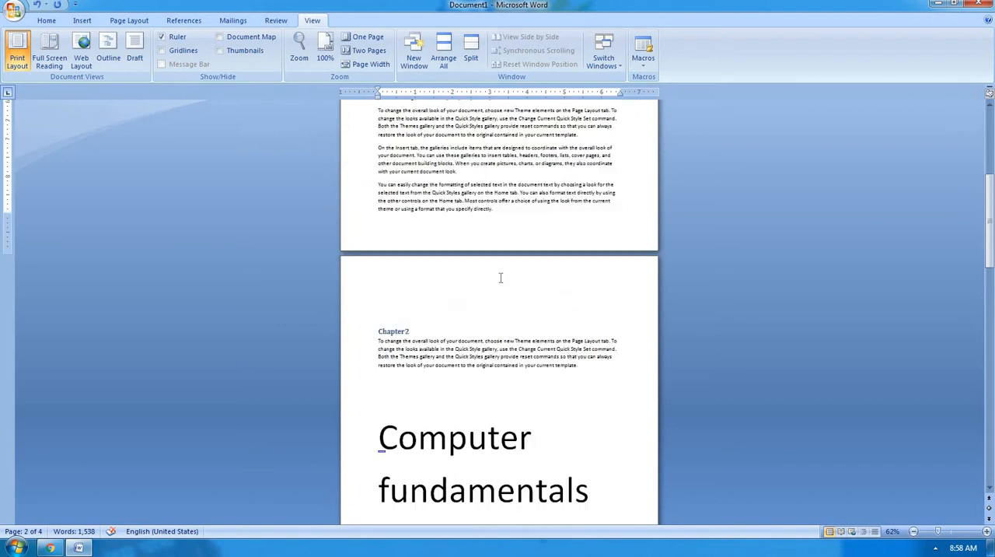
scroll(500, 276, "up", 3)
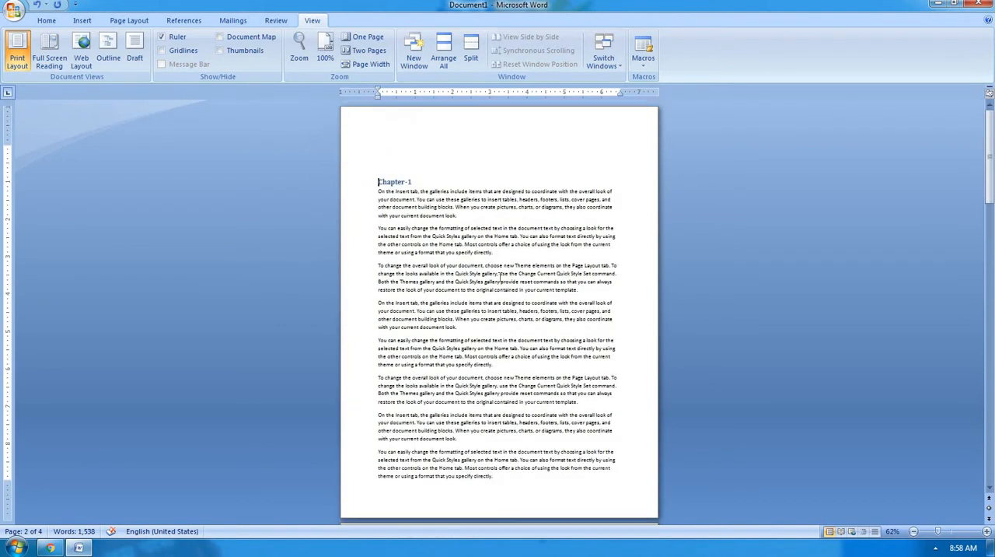
scroll(500, 277, "down", 12)
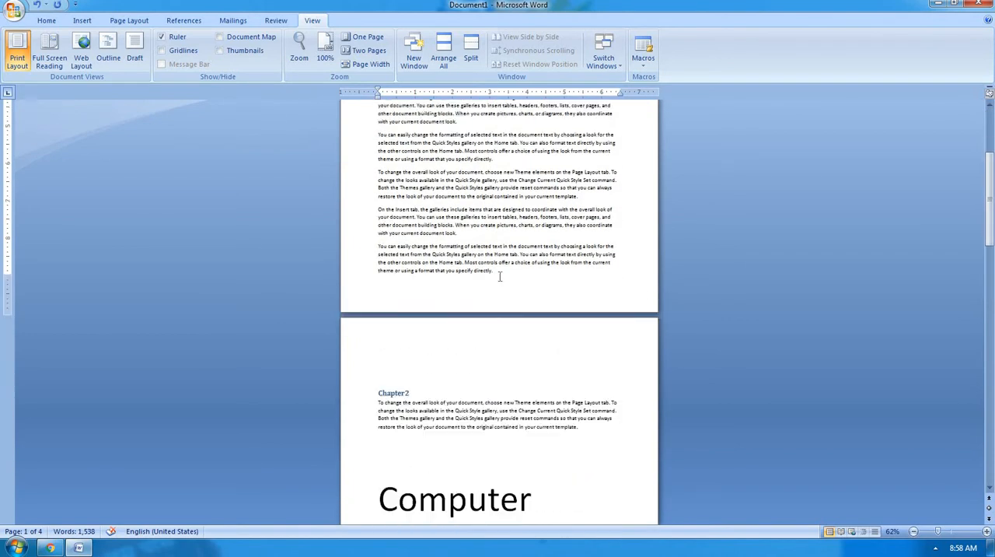
scroll(500, 277, "down", 8)
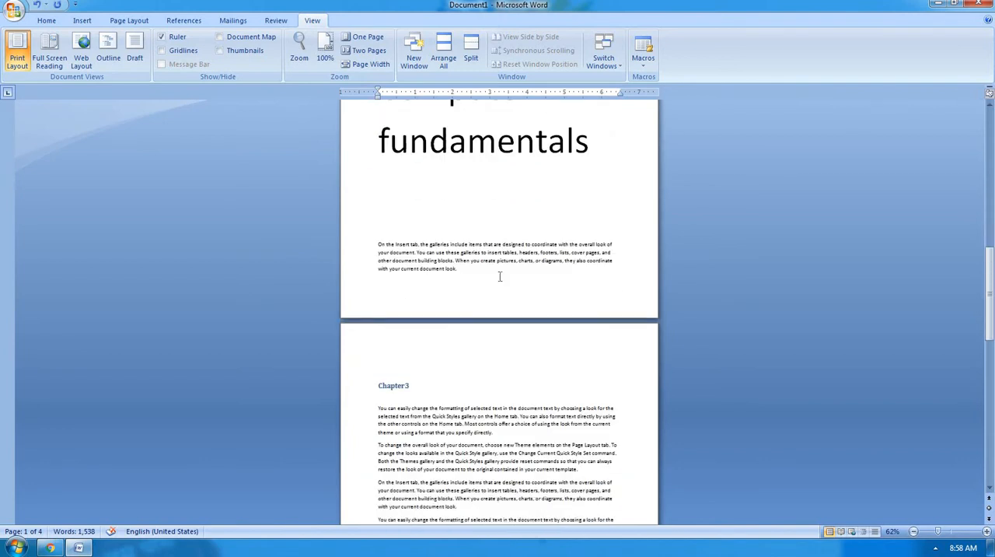
scroll(499, 277, "down", 10)
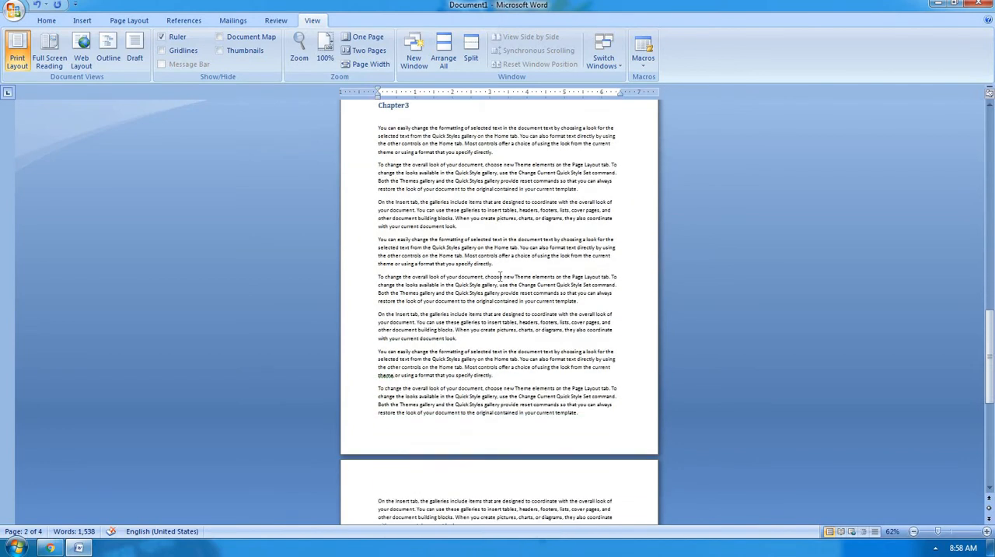
scroll(499, 277, "down", 2)
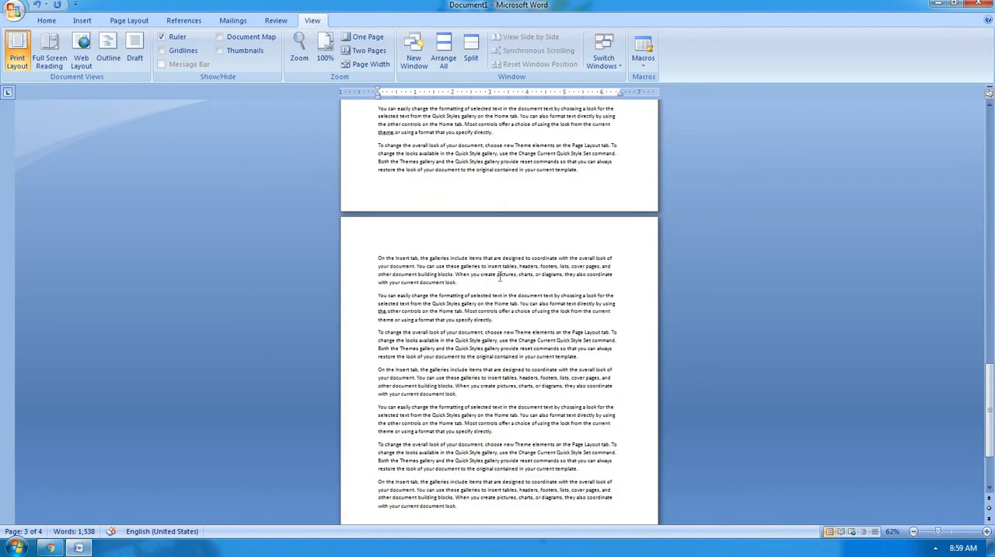
scroll(500, 277, "down", 2)
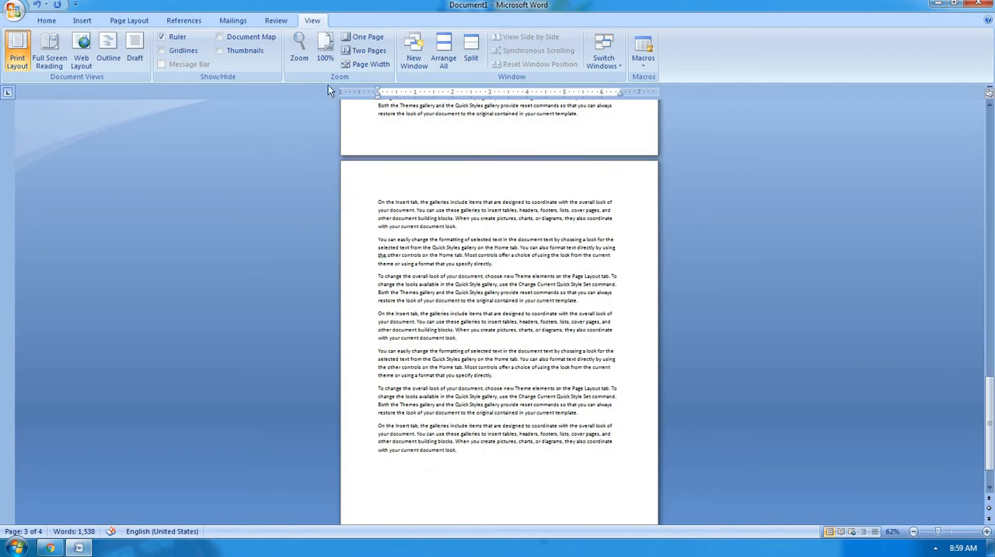
Set a custom zoom percentage of 320% for the document.
left_click(308, 59)
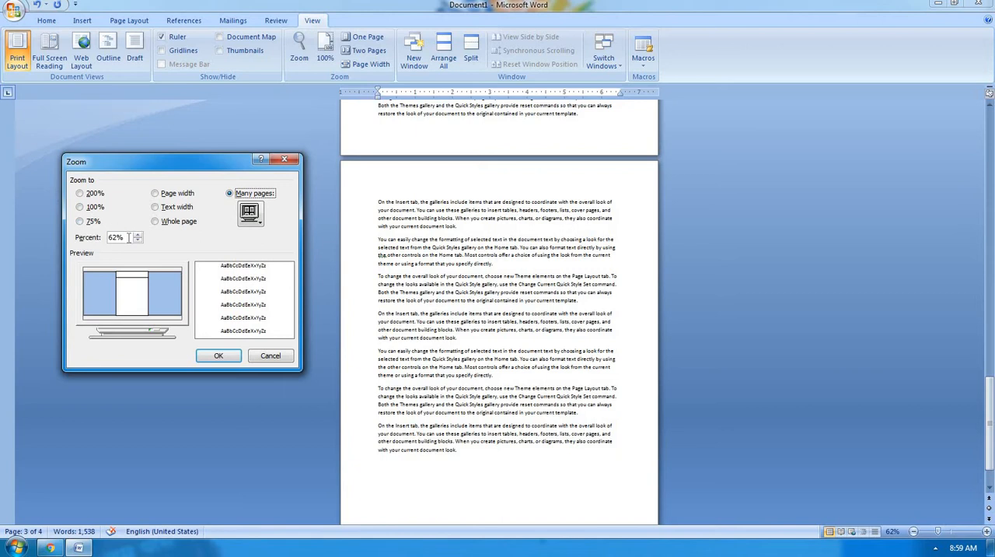
left_click_drag(129, 237, 98, 238)
type("320")
left_click(218, 355)
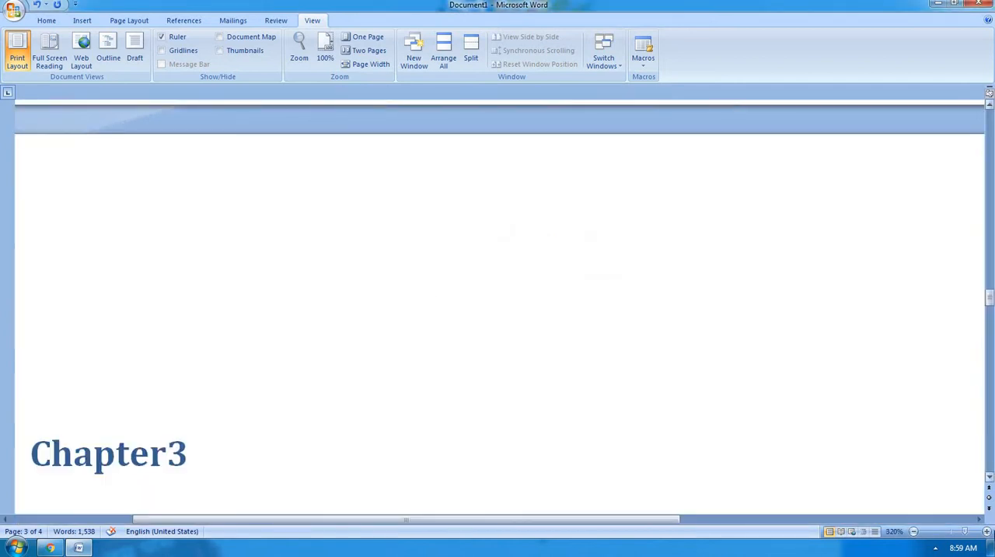
scroll(836, 482, "down", 5)
scroll(836, 483, "down", 10)
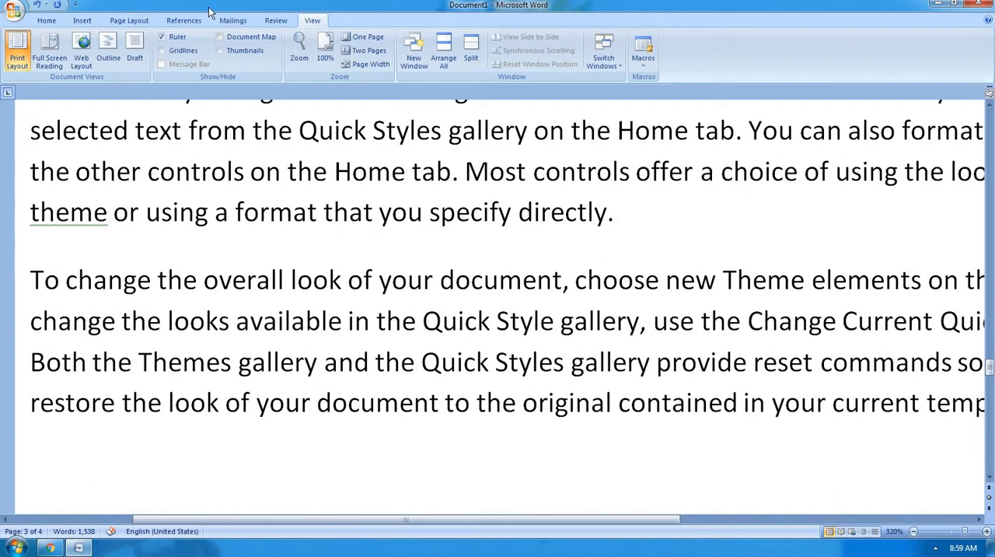
Set the document's custom zoom percentage to 410% and look over the enlarged text.
left_click(308, 60)
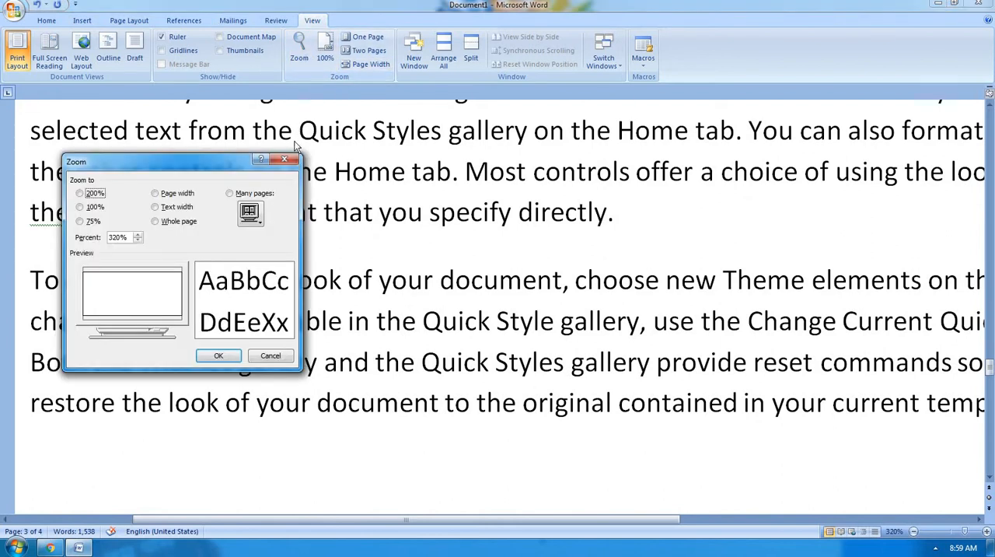
left_click_drag(121, 236, 64, 235)
type("410")
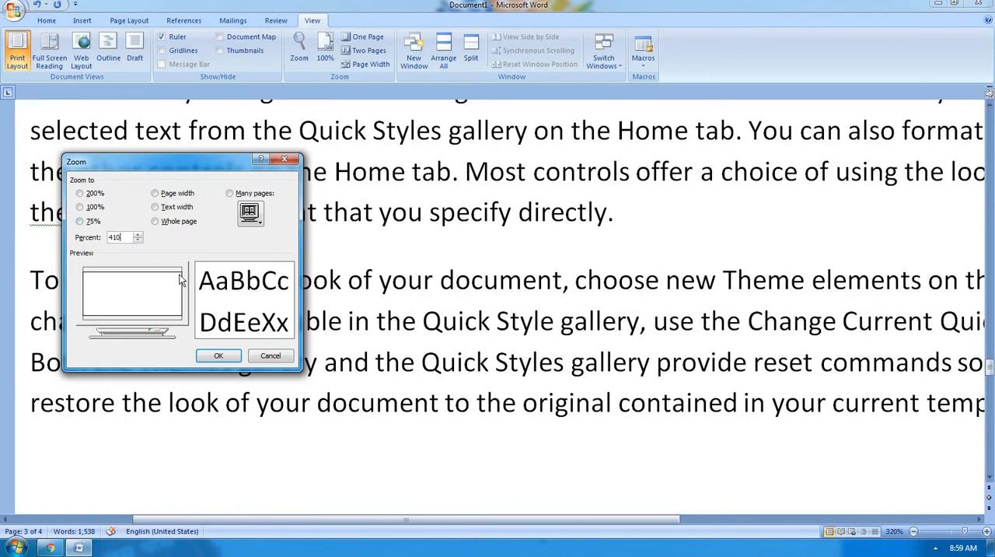
left_click(218, 356)
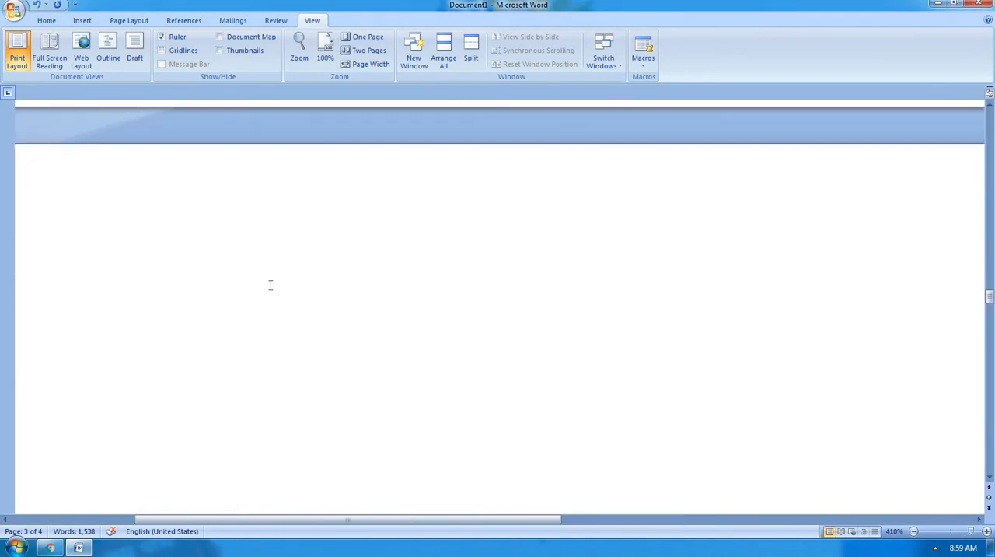
scroll(272, 285, "down", 5)
scroll(271, 284, "down", 5)
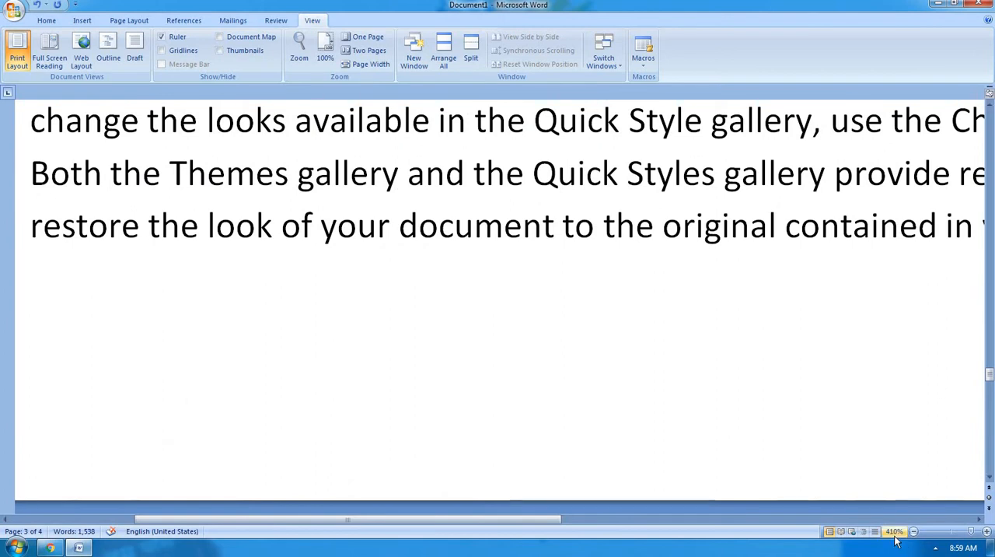
scroll(529, 225, "up", 10)
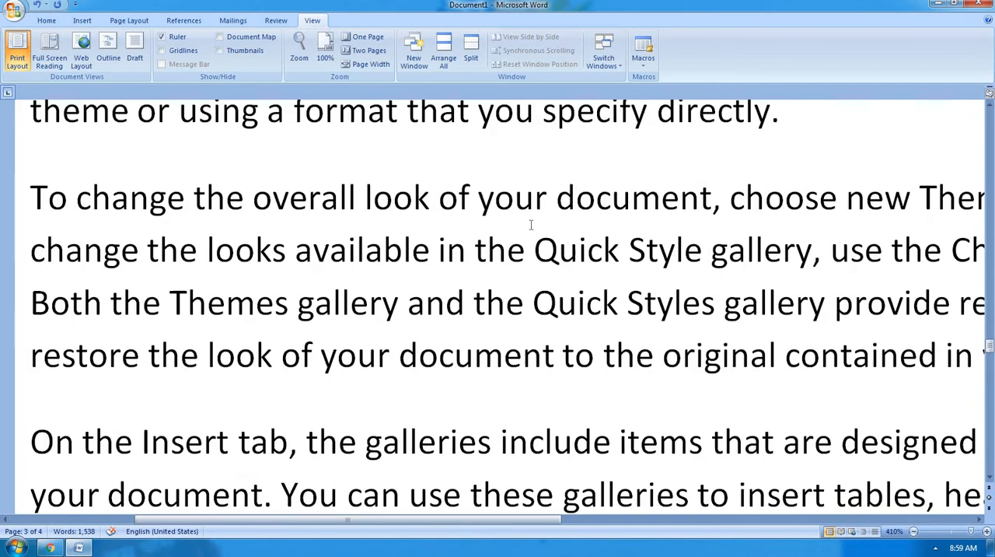
scroll(535, 224, "up", 6)
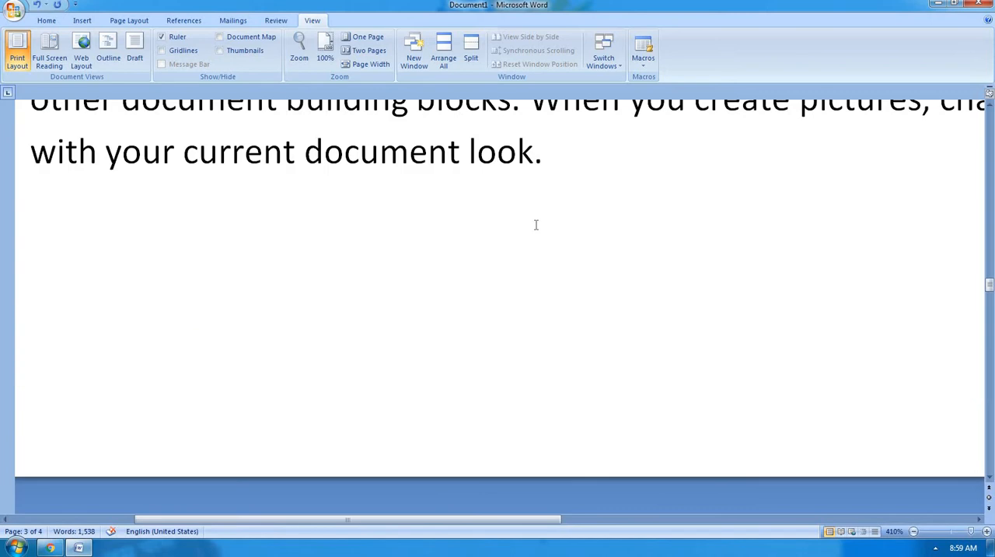
scroll(536, 225, "up", 4)
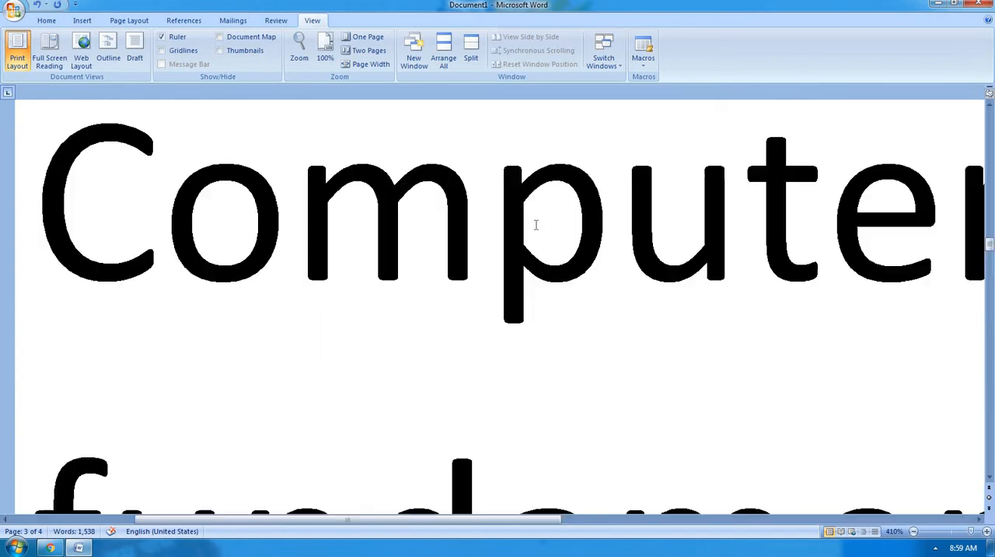
Reset the document's zoom to 100%, and step it up to 330% and down to 60%.
left_click(325, 54)
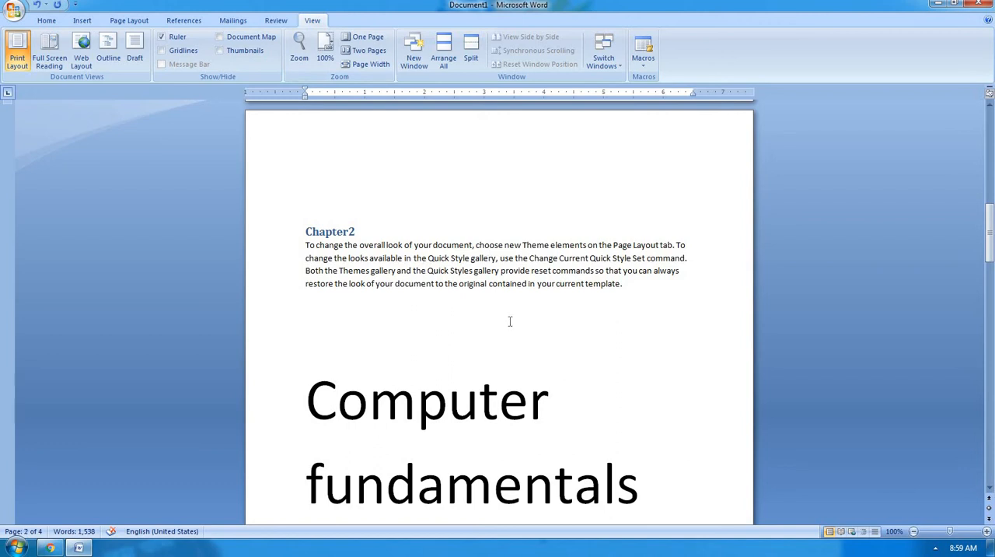
scroll(510, 321, "up", 19, "ctrl")
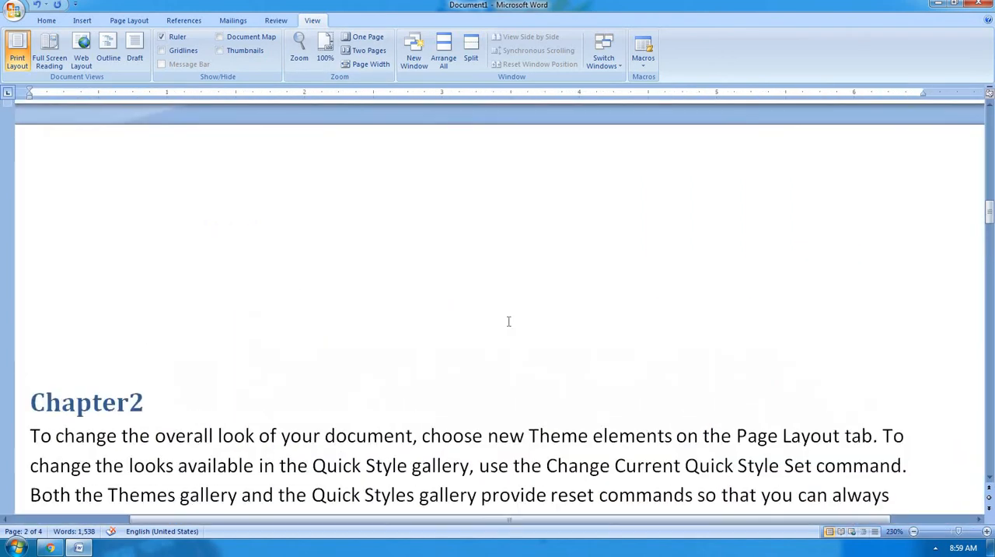
scroll(508, 321, "down", 2, "ctrl")
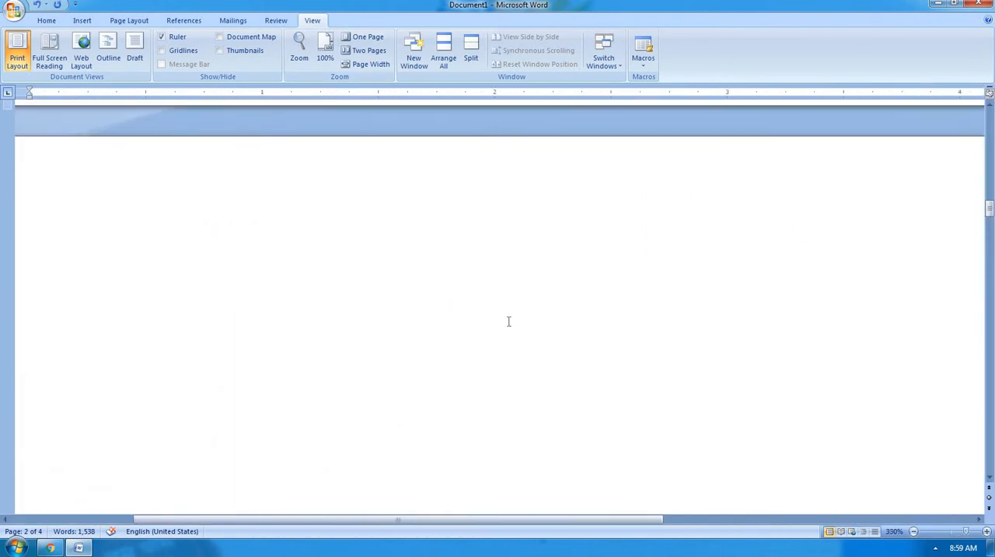
scroll(509, 321, "down", 13, "ctrl")
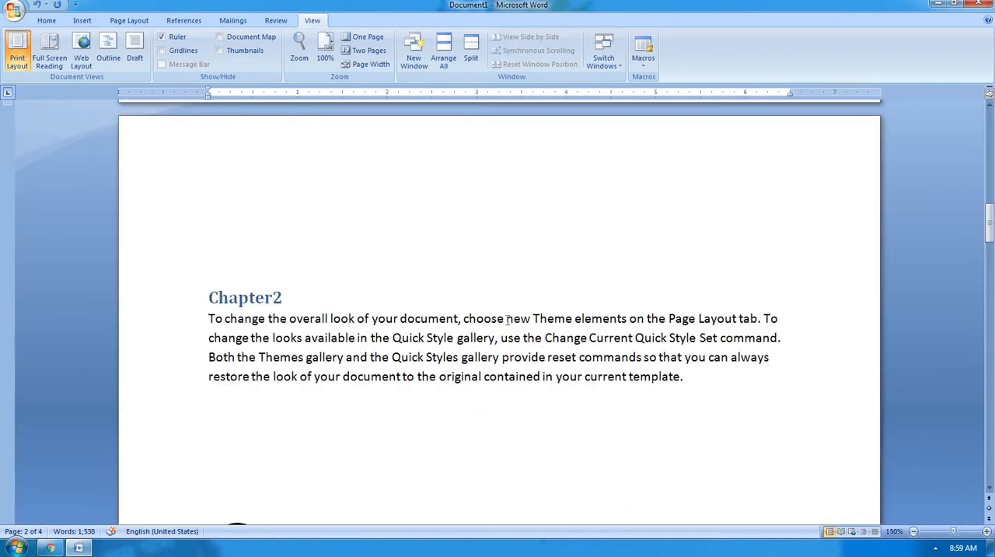
scroll(509, 321, "down", 13, "ctrl")
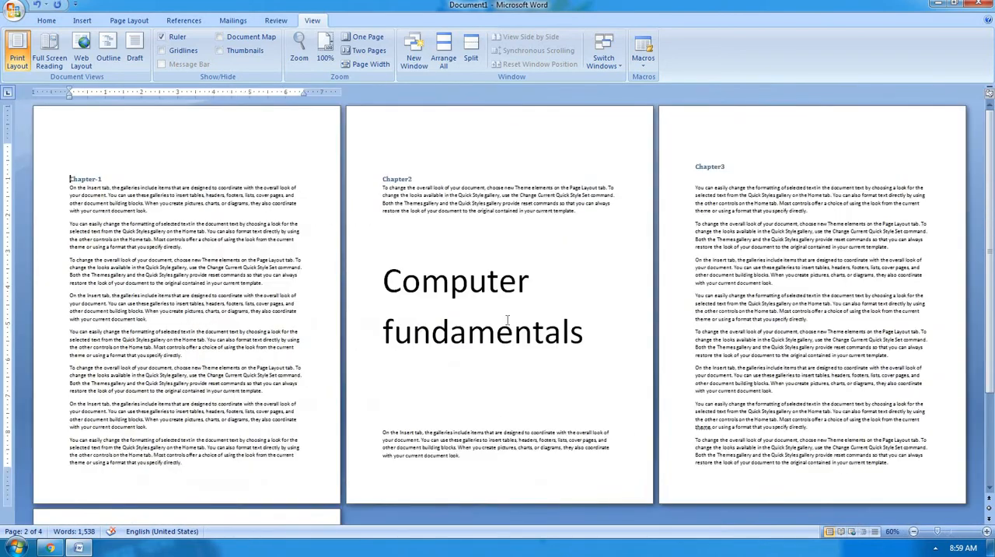
Zoom the document in to 100%, out to 10%, and back in to 30% to show all four pages.
scroll(506, 321, "up", 9, "ctrl")
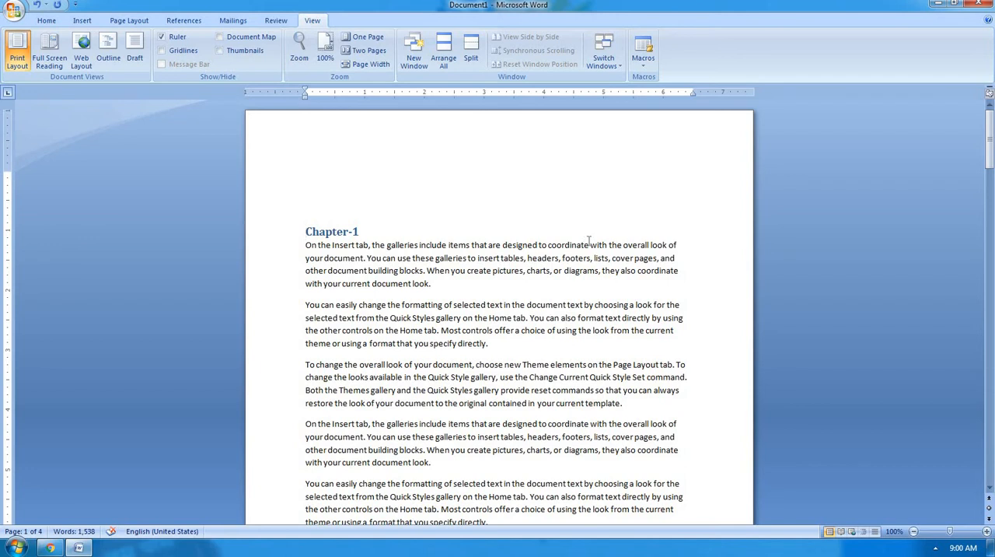
scroll(589, 243, "down", 9, "ctrl")
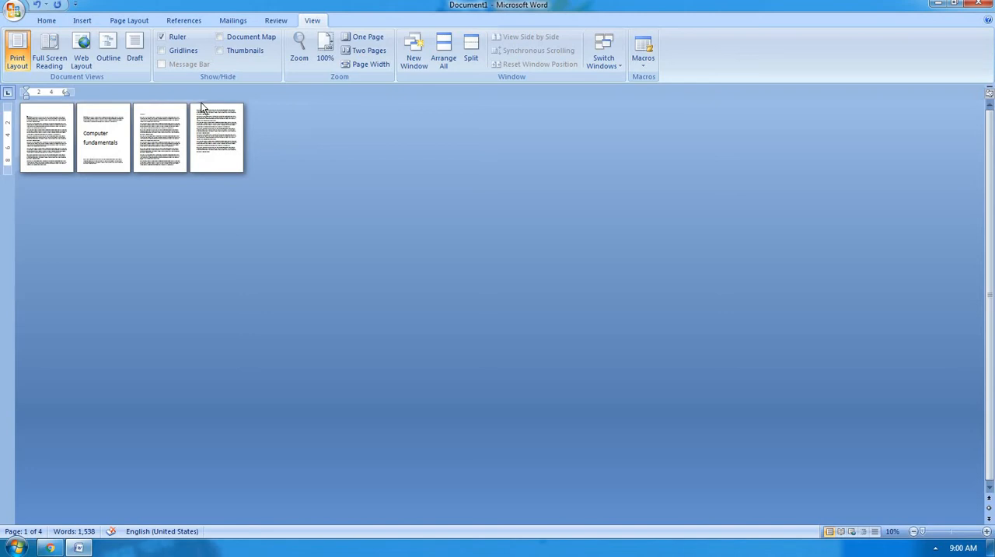
scroll(201, 108, "up", 2)
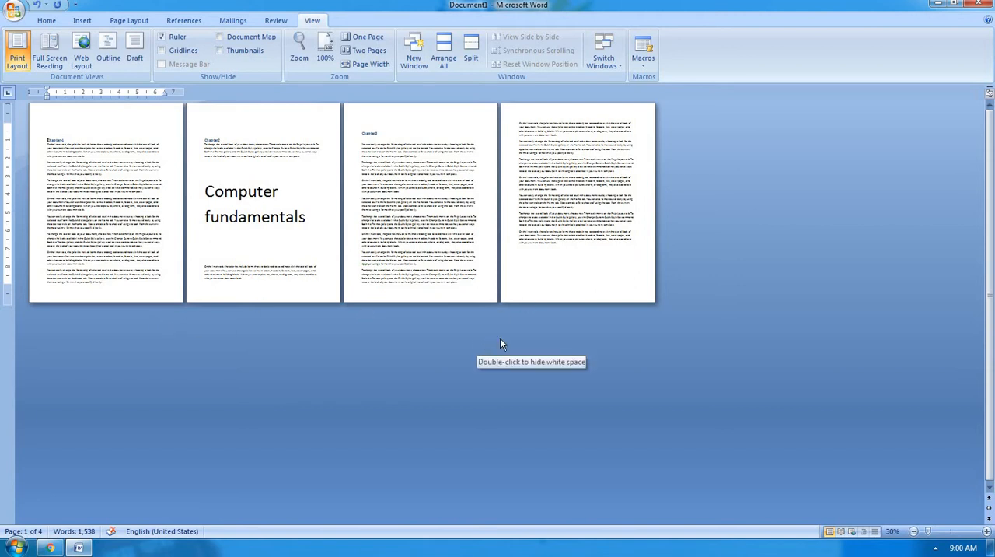
Fit one whole page in the window, and zoom in to 152%, out to 10%, and back in to 40%.
left_click(369, 37)
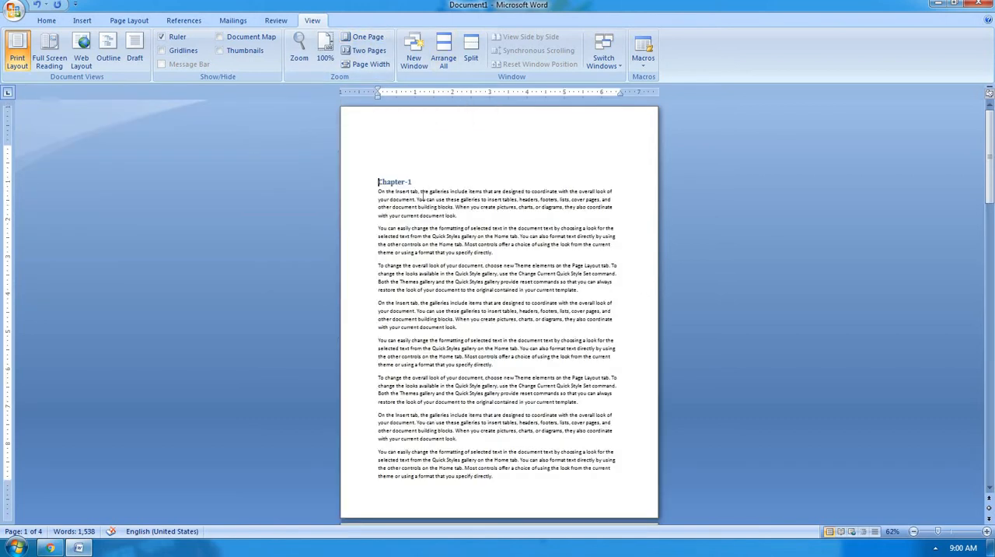
scroll(424, 194, "up", 9)
scroll(423, 193, "down", 10)
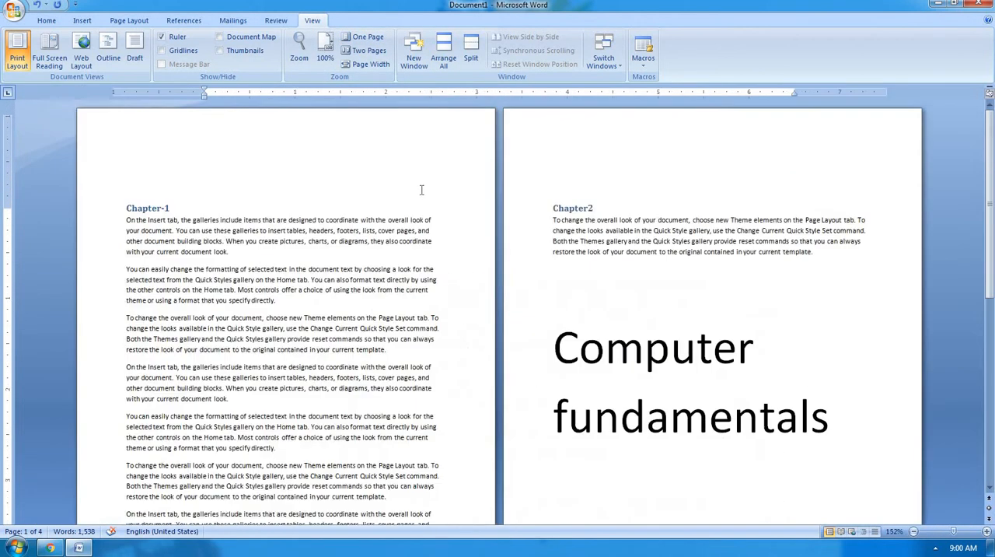
scroll(420, 194, "down", 5)
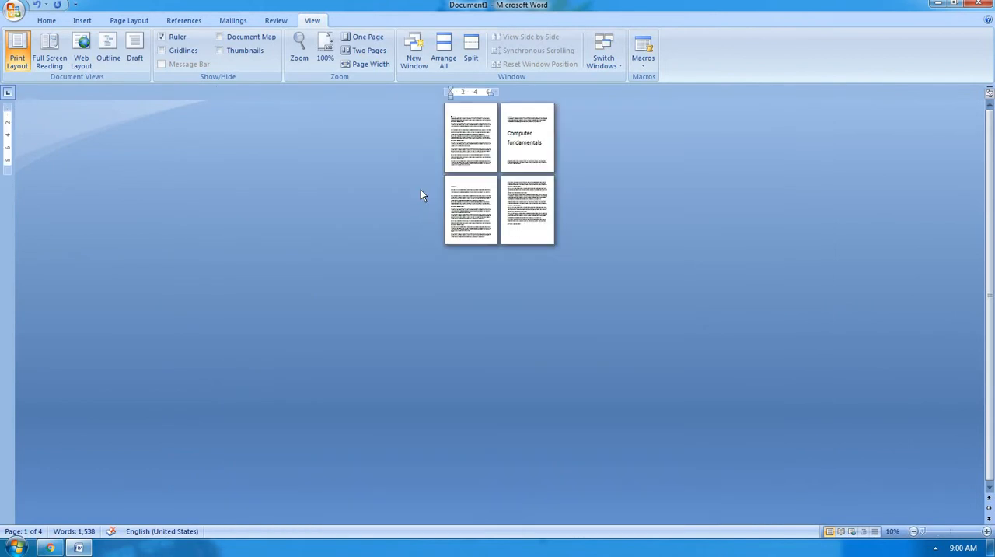
scroll(420, 189, "up", 3)
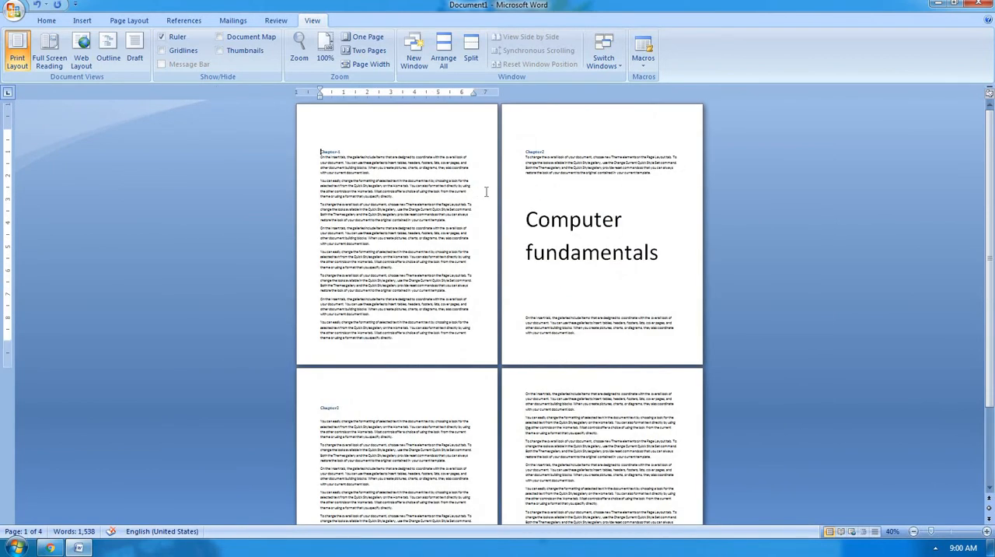
scroll(486, 191, "down", 3)
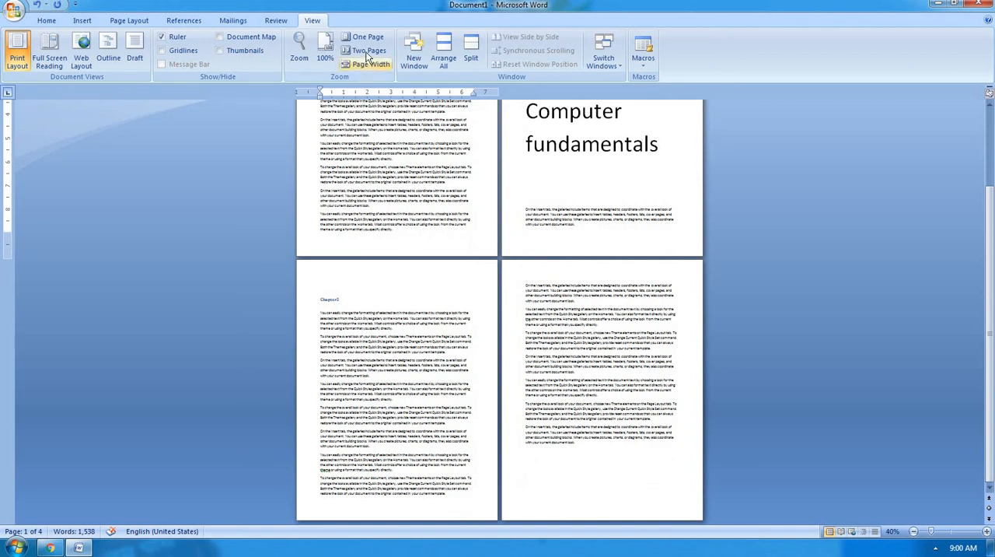
Switch back to the One Page zoom, browse to Chapter2, and zoom out to 10% and in to 60%.
left_click(366, 37)
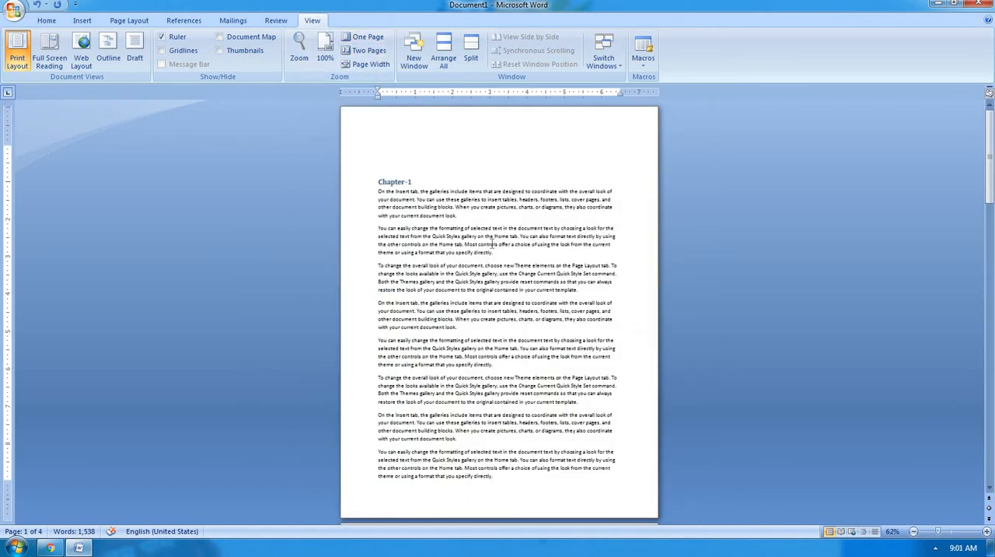
scroll(492, 243, "down", 10)
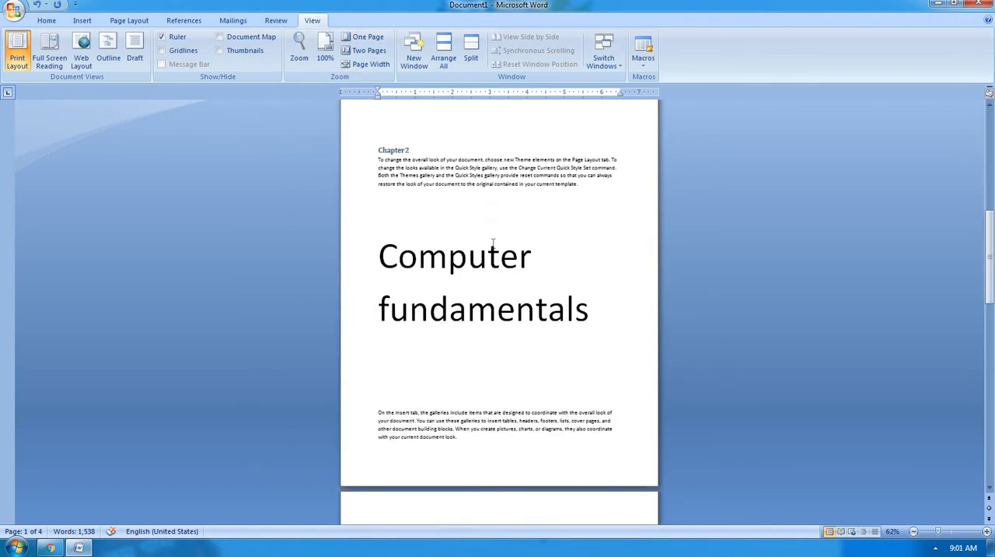
scroll(495, 244, "down", 4)
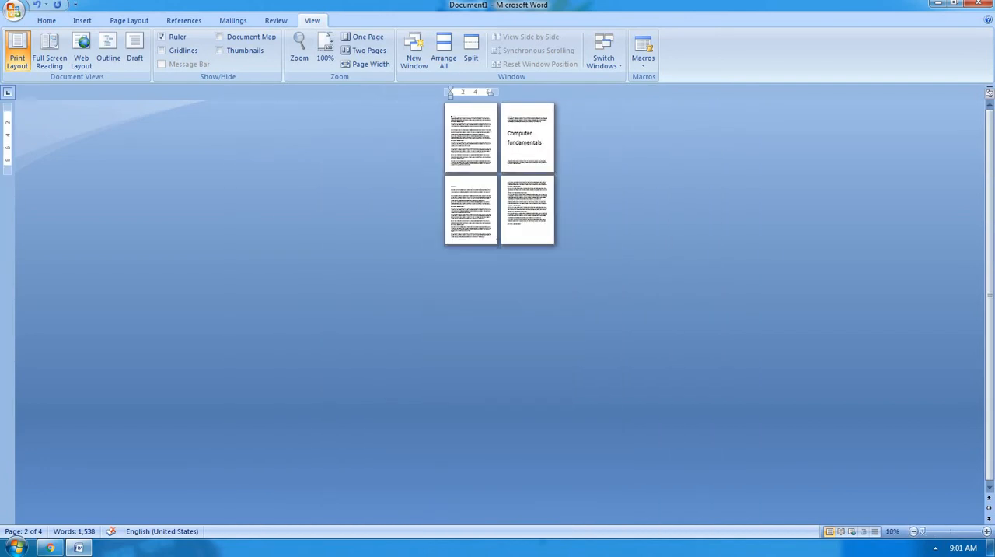
scroll(498, 246, "up", 3)
scroll(500, 249, "up", 1)
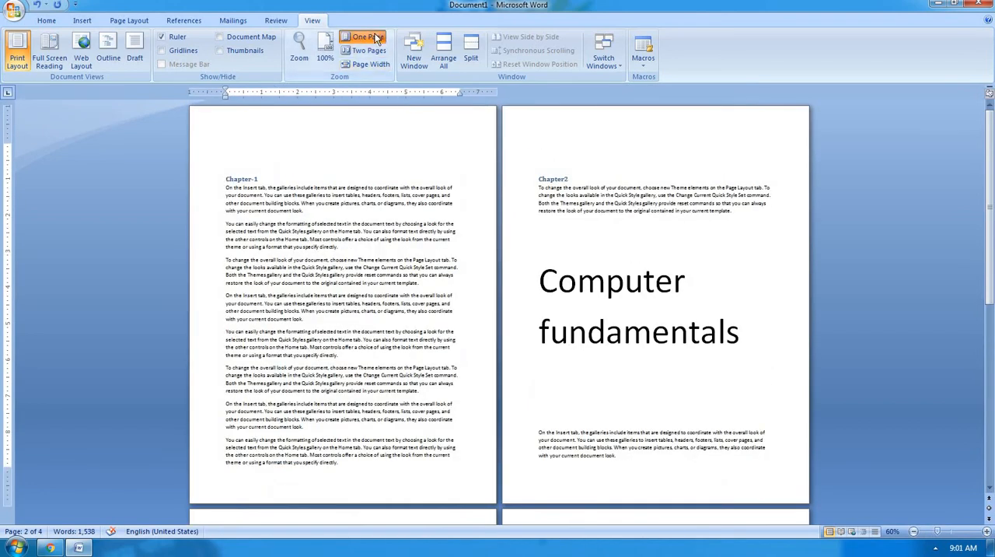
Apply the One Page zoom again and browse down through the document to its last page.
left_click(362, 37)
scroll(474, 142, "down", 10)
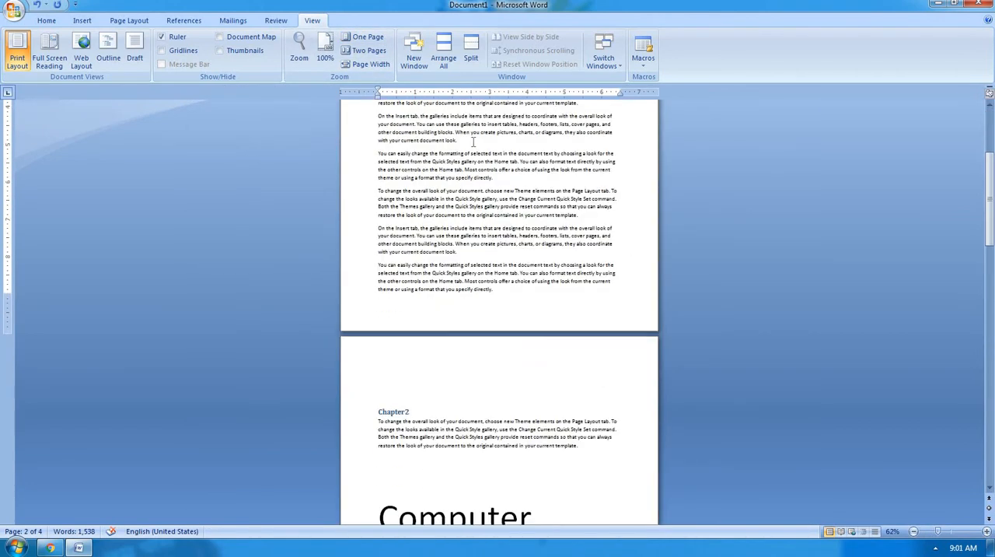
scroll(473, 143, "down", 10)
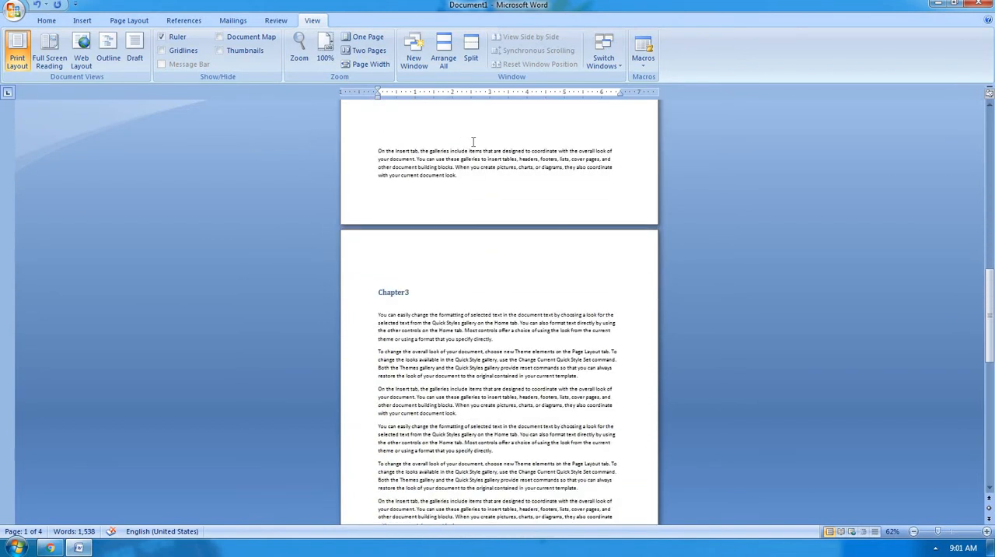
scroll(473, 143, "down", 4)
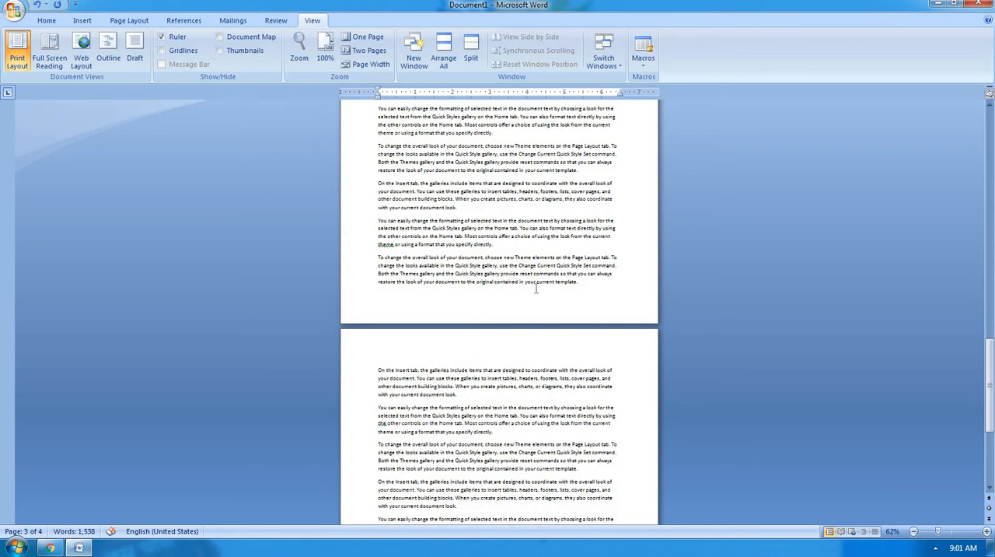
Display two pages side by side with the Two Pages zoom and look through the page pairs.
left_click(377, 51)
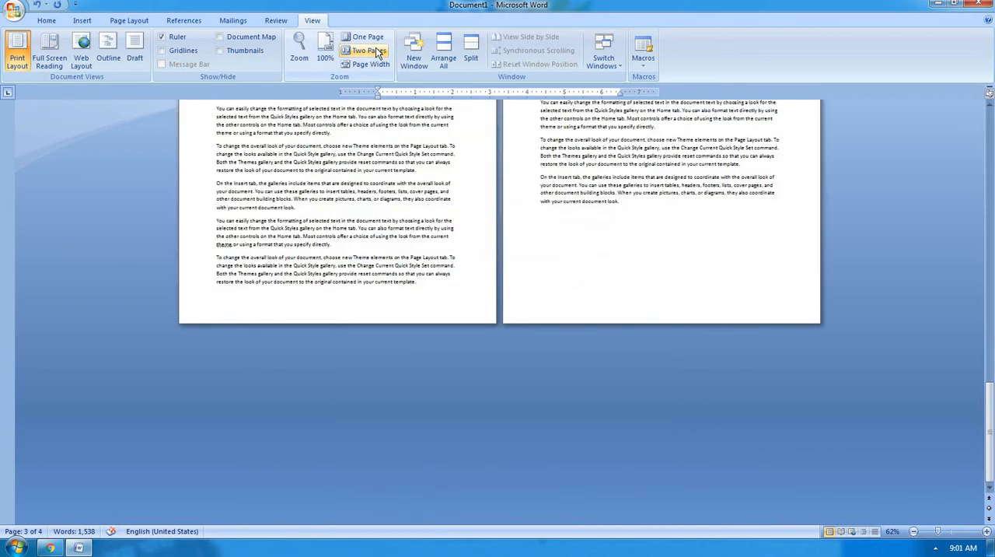
scroll(512, 215, "up", 3)
scroll(512, 215, "up", 9)
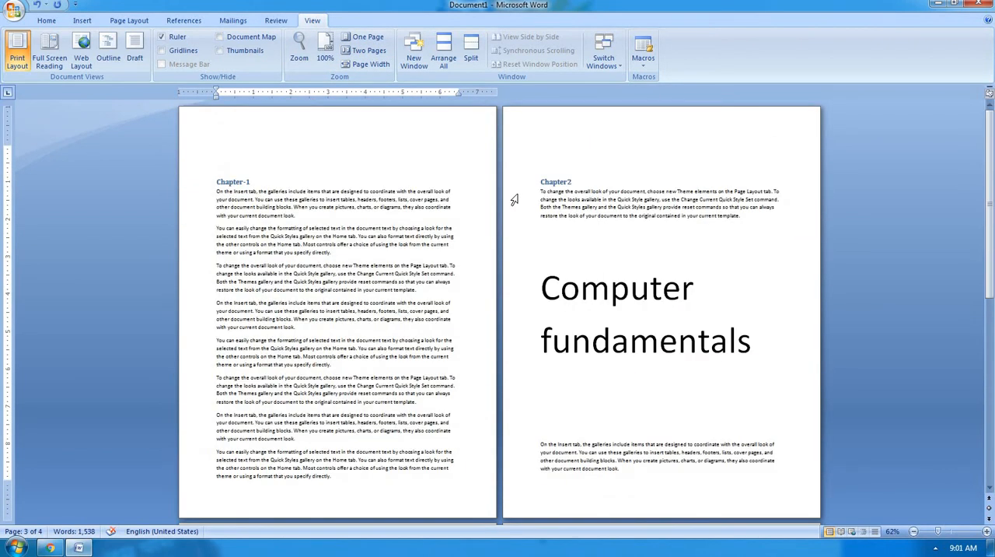
scroll(543, 196, "down", 3)
scroll(544, 196, "down", 3)
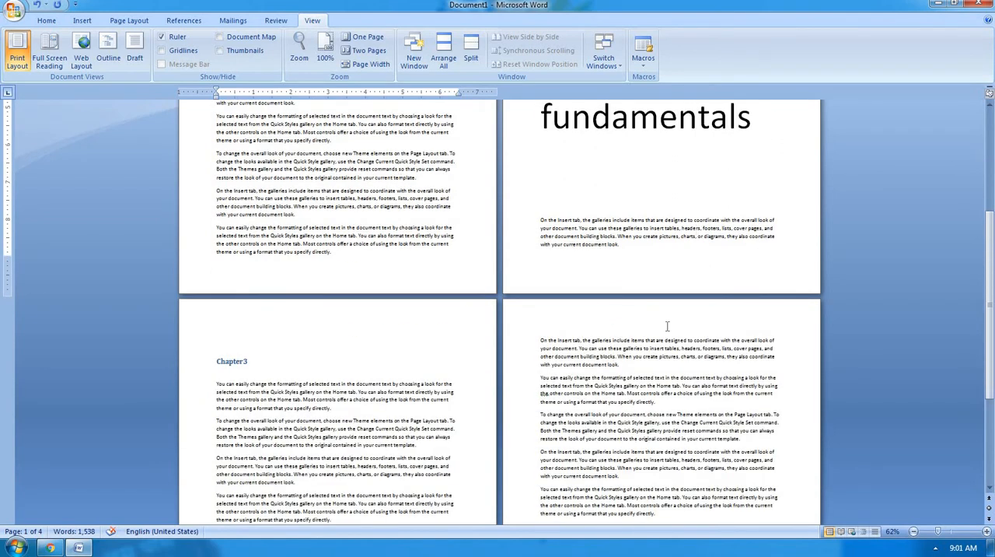
Return to the single-page zoom and browse from Chapter-1 to the Chapter2 page.
left_click(378, 43)
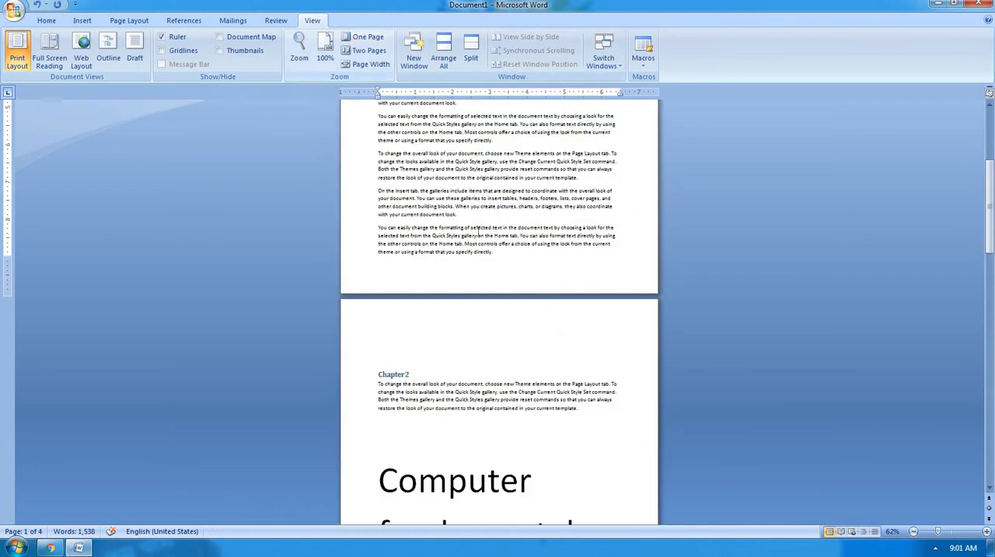
scroll(477, 229, "down", 3)
scroll(478, 228, "up", 3)
scroll(477, 228, "up", 5)
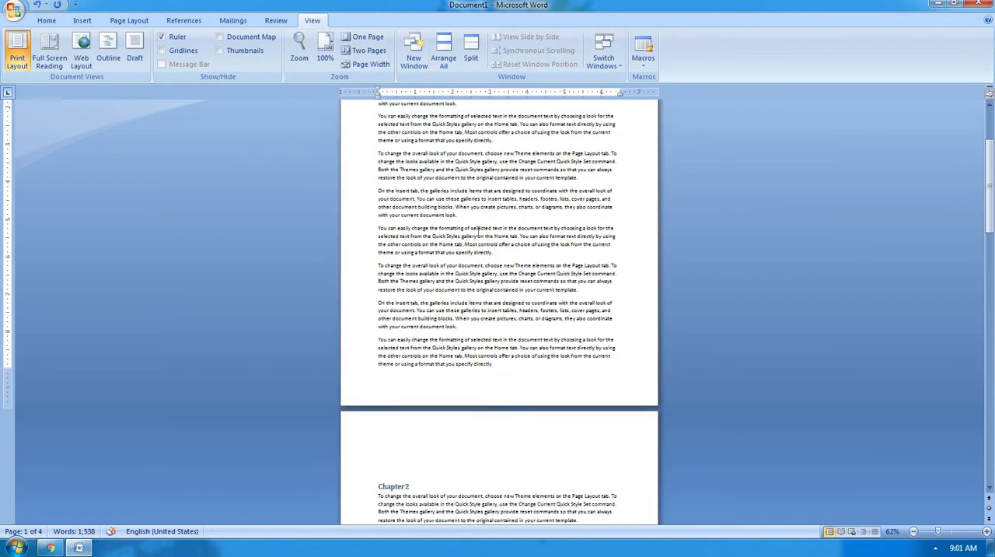
scroll(478, 228, "down", 8)
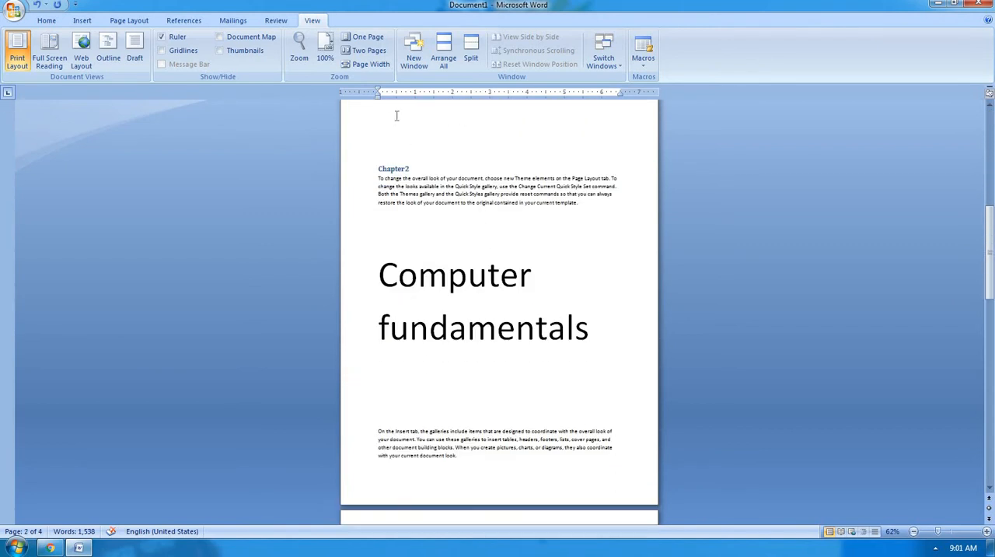
Switch to the Two Pages zoom and move to the page pair starting with Chapter3.
left_click(367, 50)
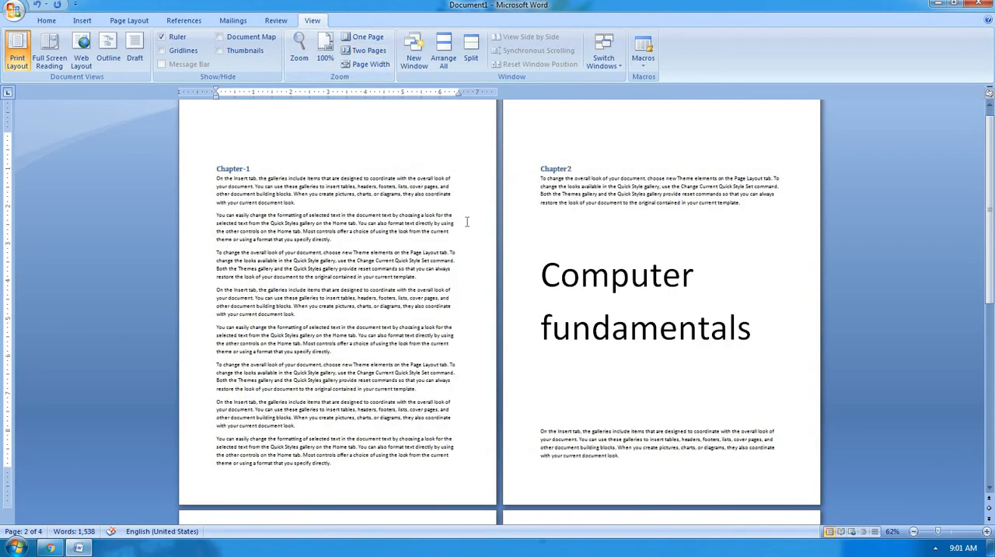
scroll(466, 219, "down", 5)
scroll(460, 221, "down", 3)
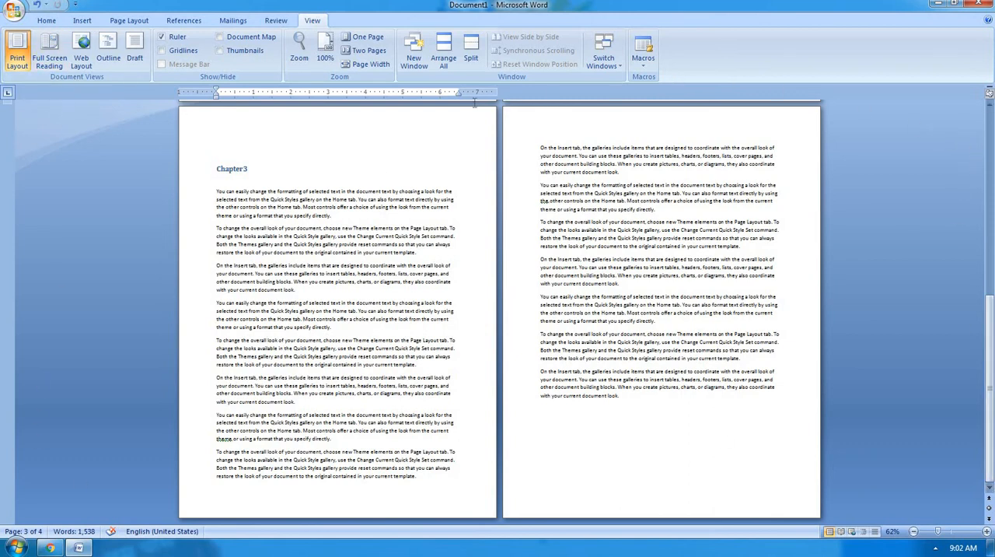
Fit the document to the page width and go back to the Chapter-1 heading.
left_click(365, 65)
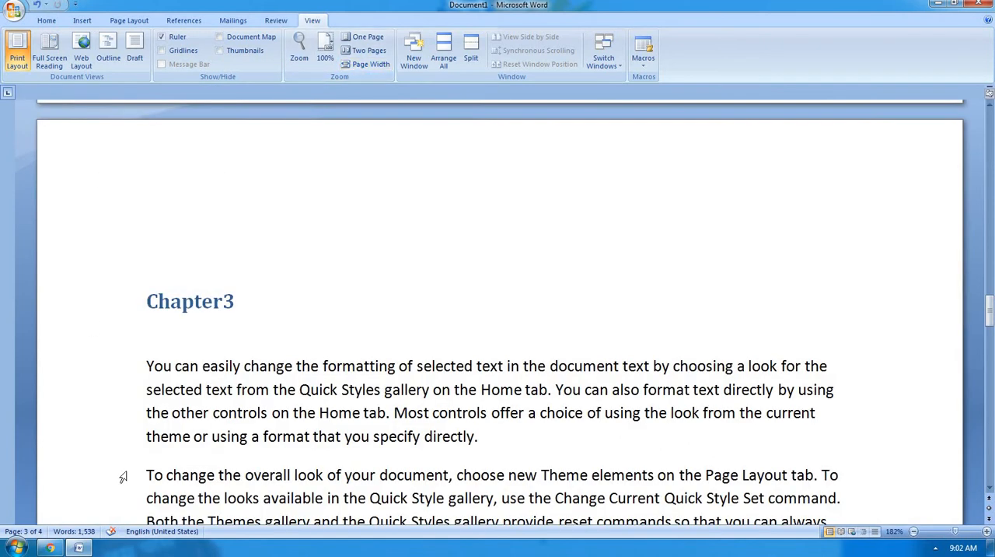
scroll(726, 376, "up", 12)
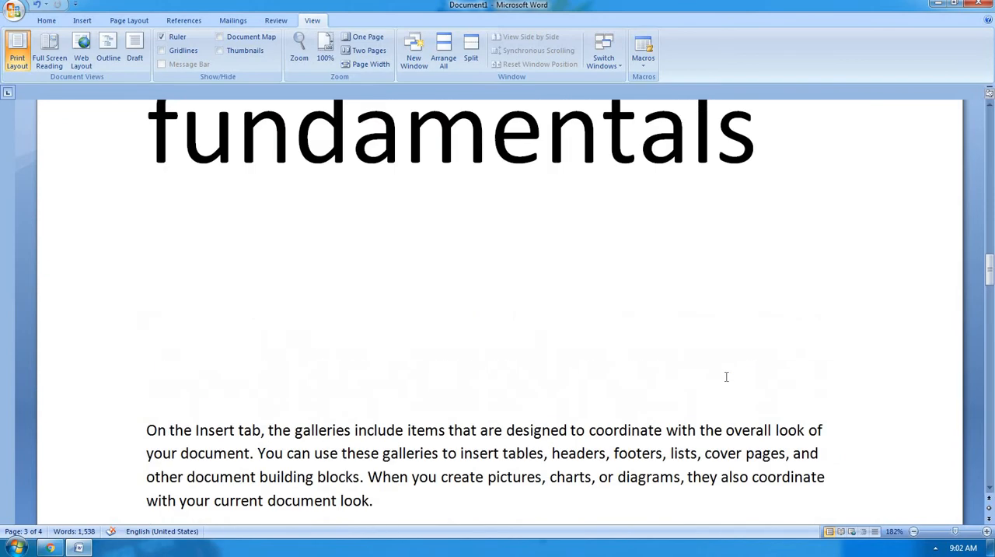
scroll(726, 376, "up", 15)
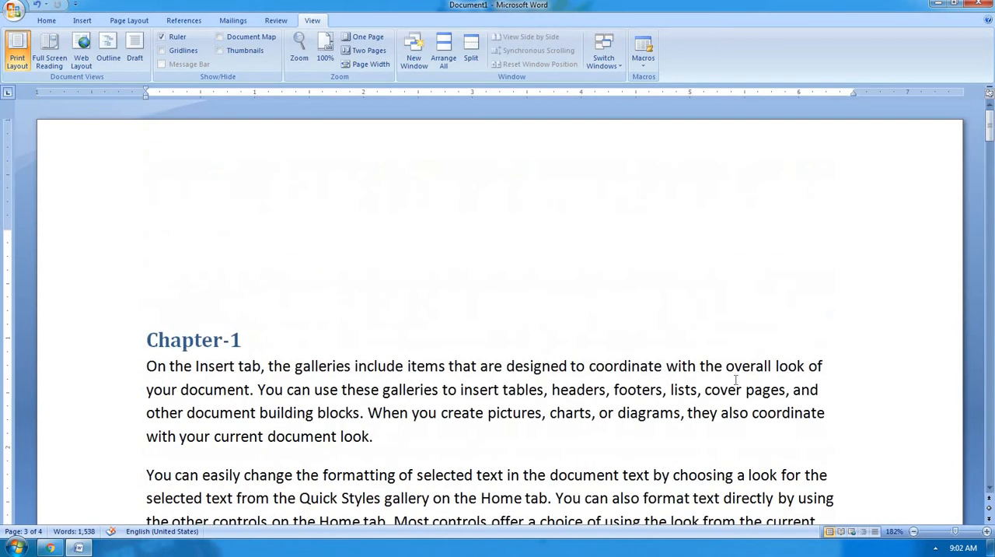
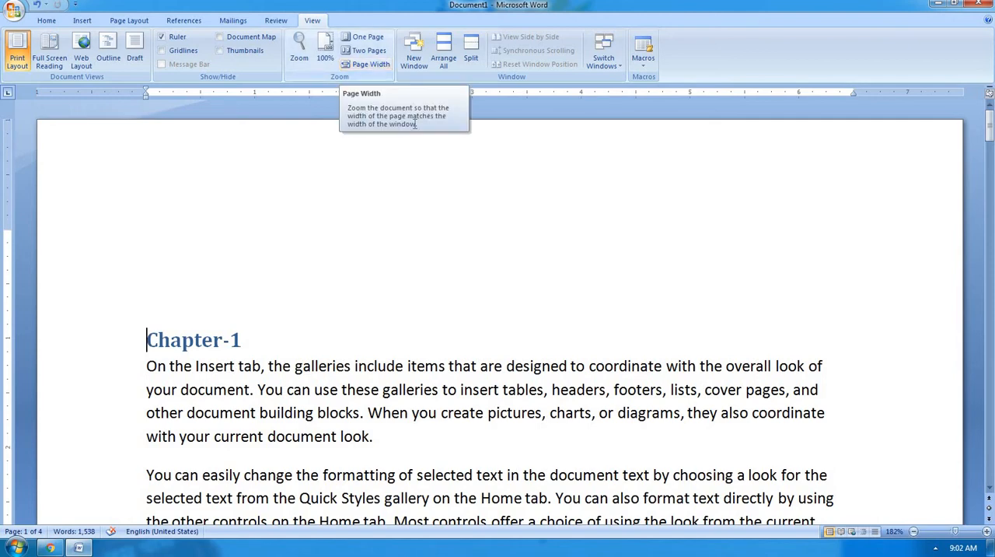
Add the heading line "Type of views:-" below the last paragraph on page 4.
scroll(344, 307, "down", 8)
scroll(345, 306, "down", 15)
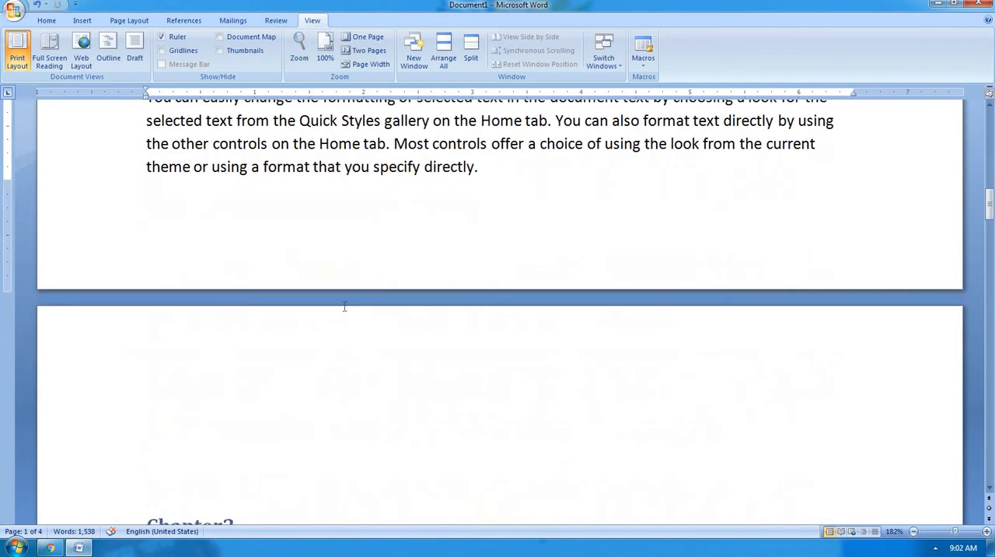
scroll(344, 306, "down", 2, "ctrl")
scroll(345, 306, "down", 20)
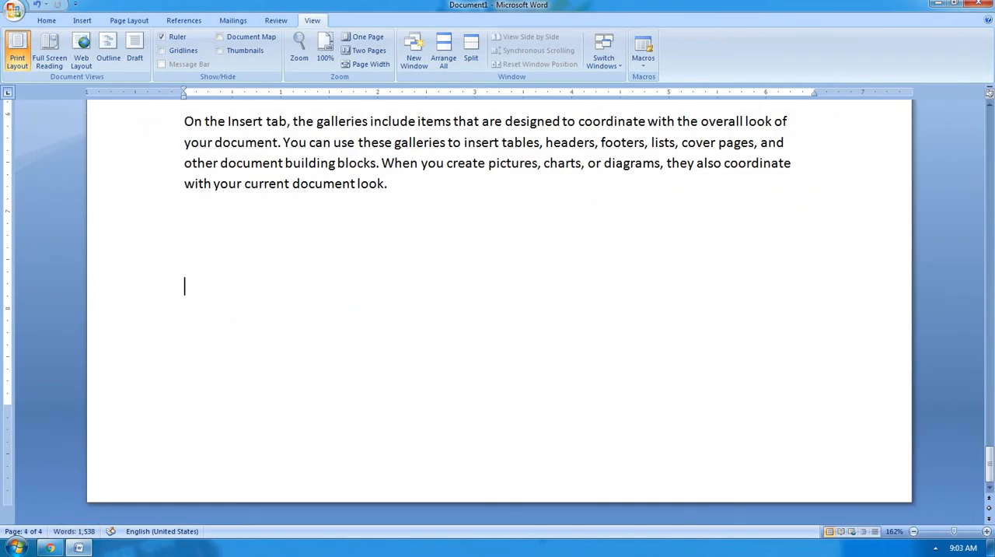
type("tyrpe")
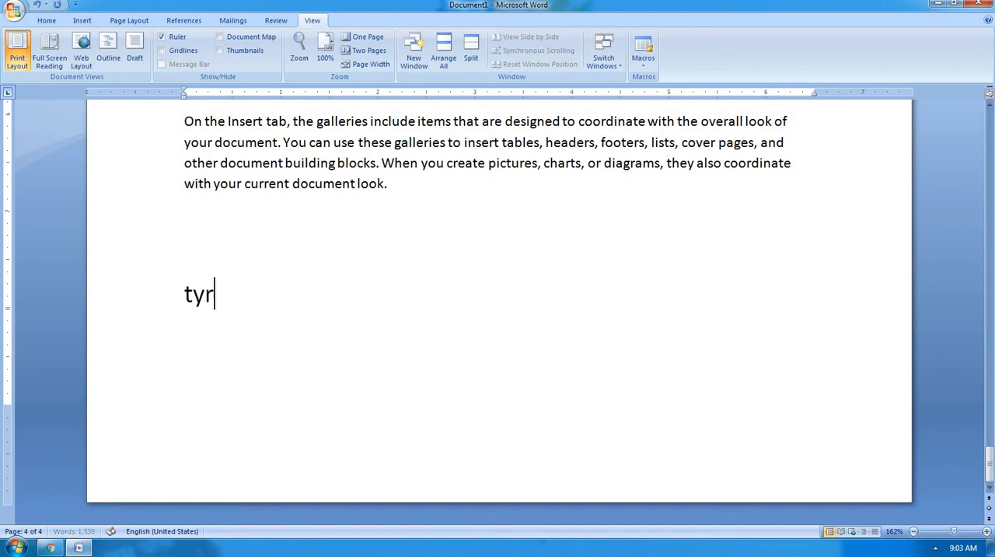
key("BackSpace")
key("BackSpace")
key("BackSpace")
type("pe of v")
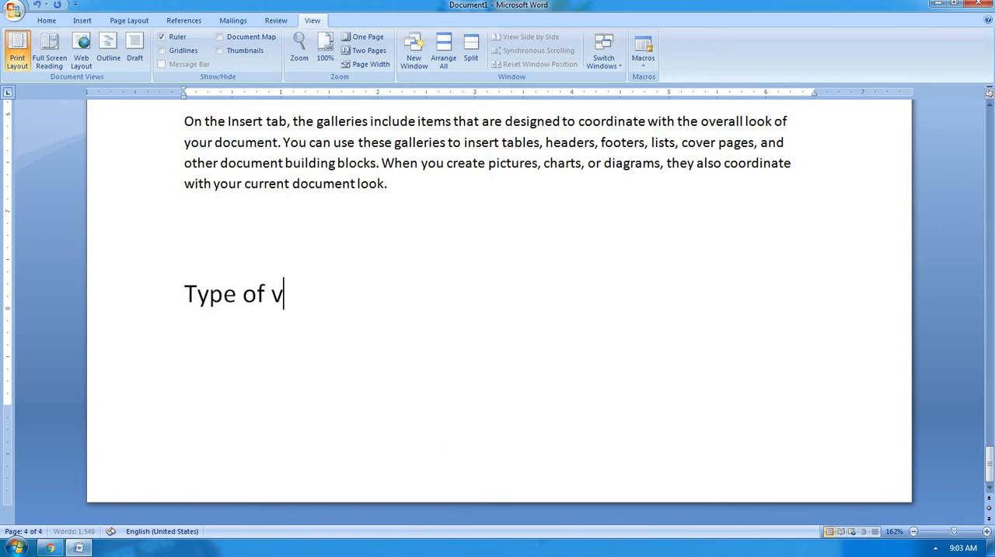
type("iewa")
key("BackSpace")
type("s")
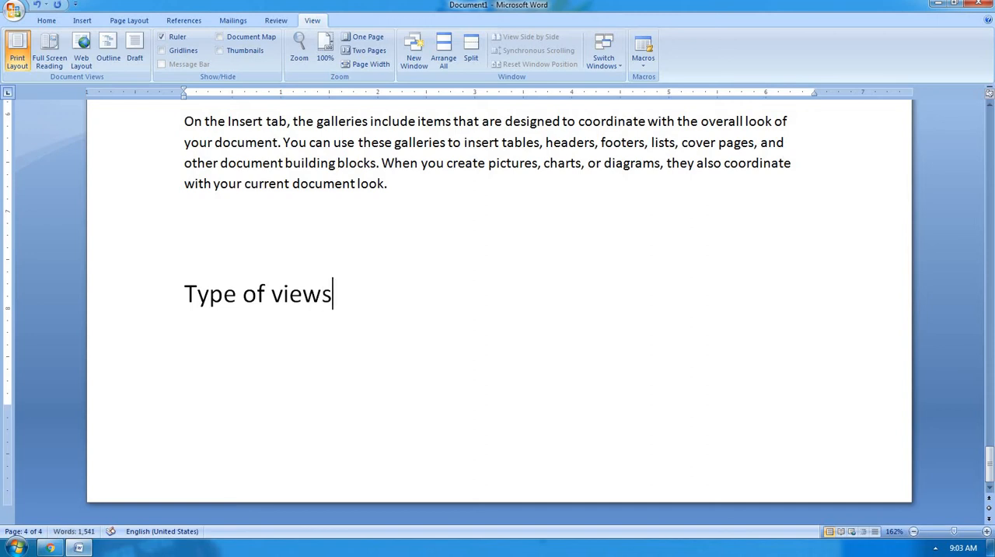
type(":-")
key("Return")
Start a numbered list in the 1) 2) 3) format under the heading with "Print layout view" as its first item.
scroll(164, 41, "up", 6)
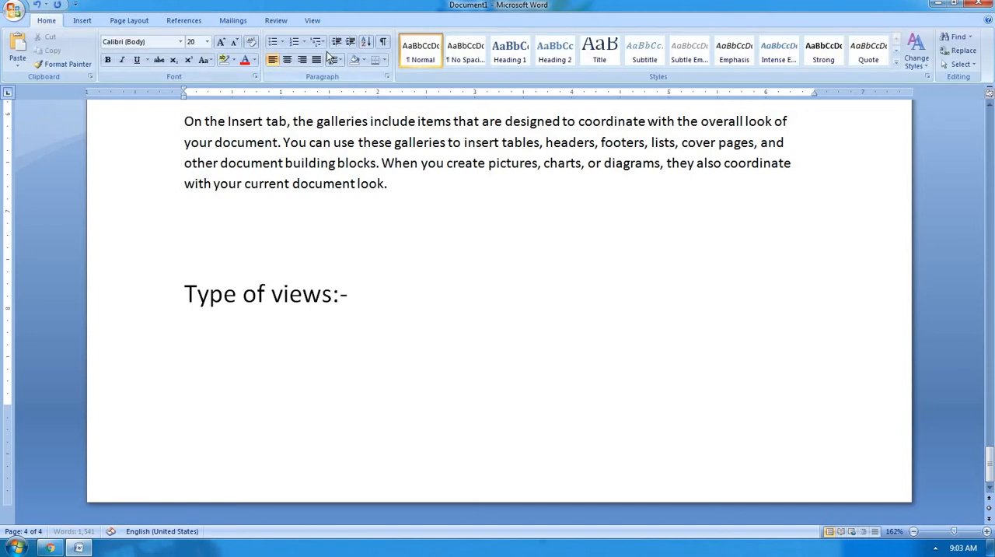
left_click(303, 41)
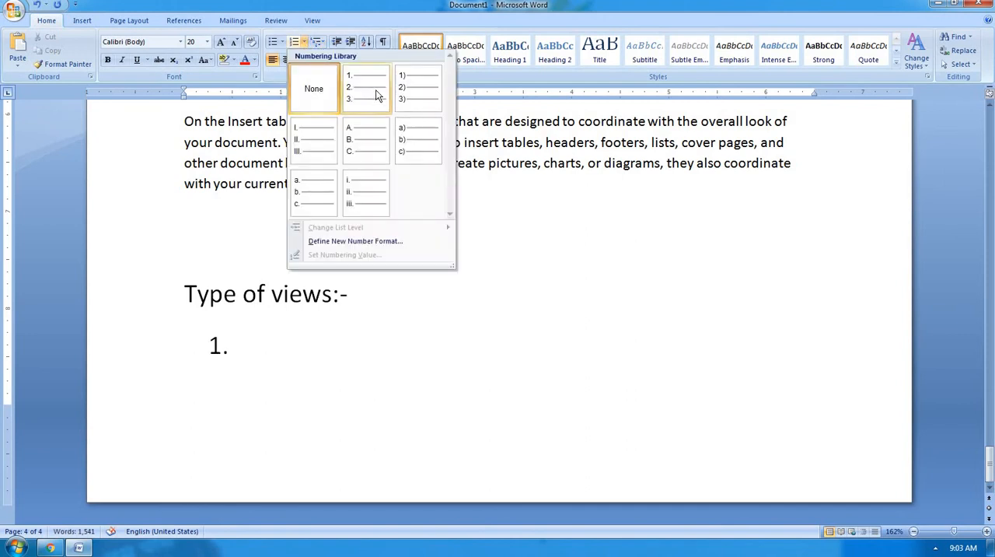
left_click(414, 87)
type("pa")
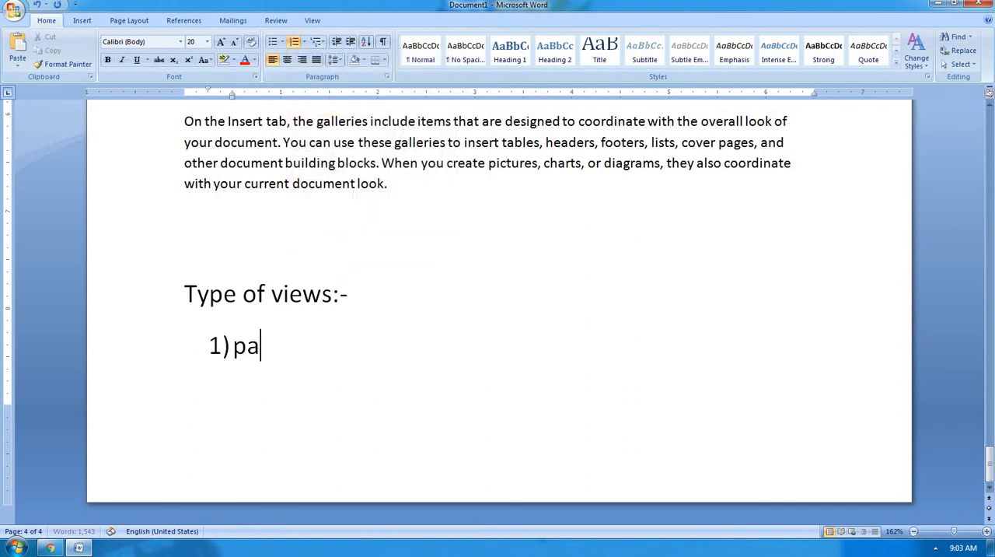
key("BackSpace")
type("rn")
key("BackSpace")
type("int layout")
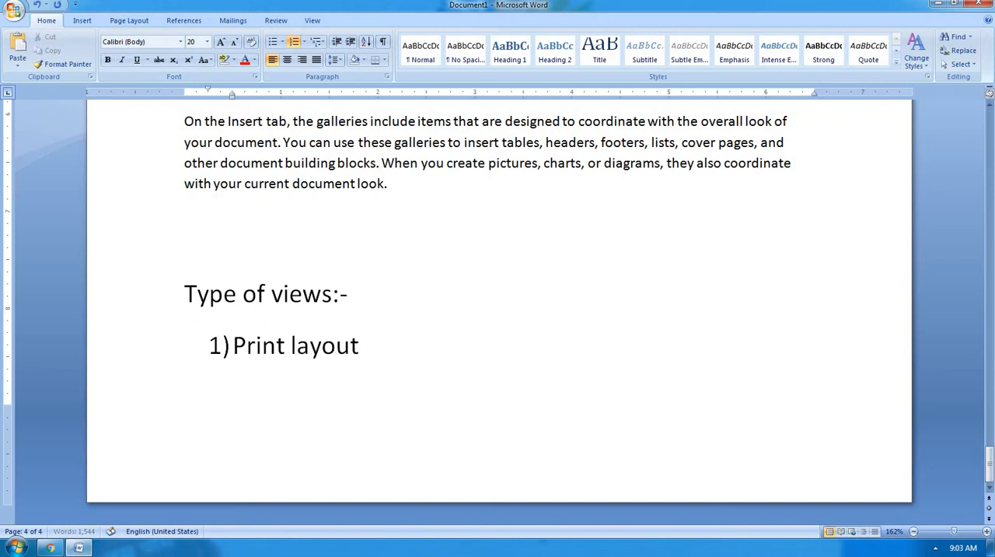
type(" ves")
key("BackSpace")
type("w")
key("BackSpace")
key("BackSpace")
type("iew")
key("Return")
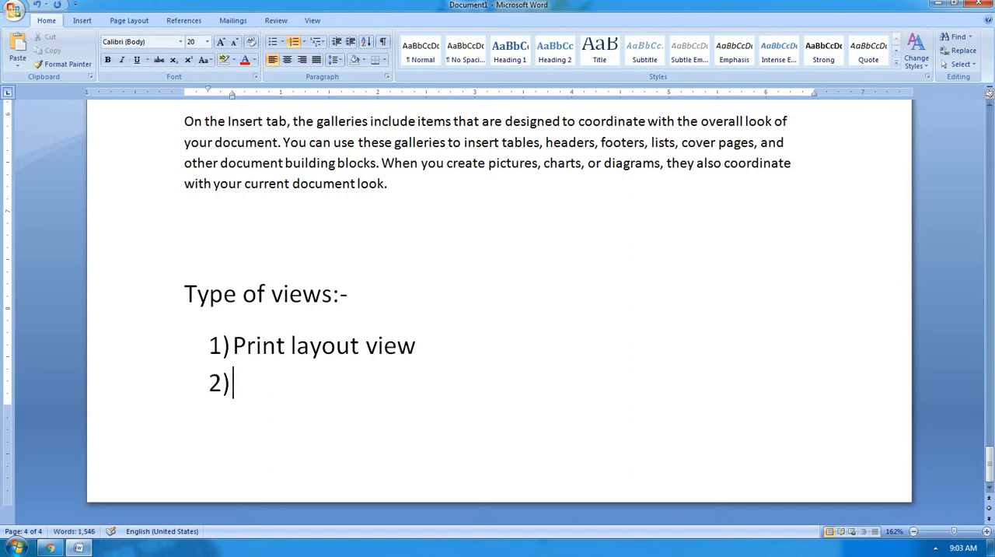
Enter "Full screen reading view" as the second list item and continue the list on a new page.
type("full screen")
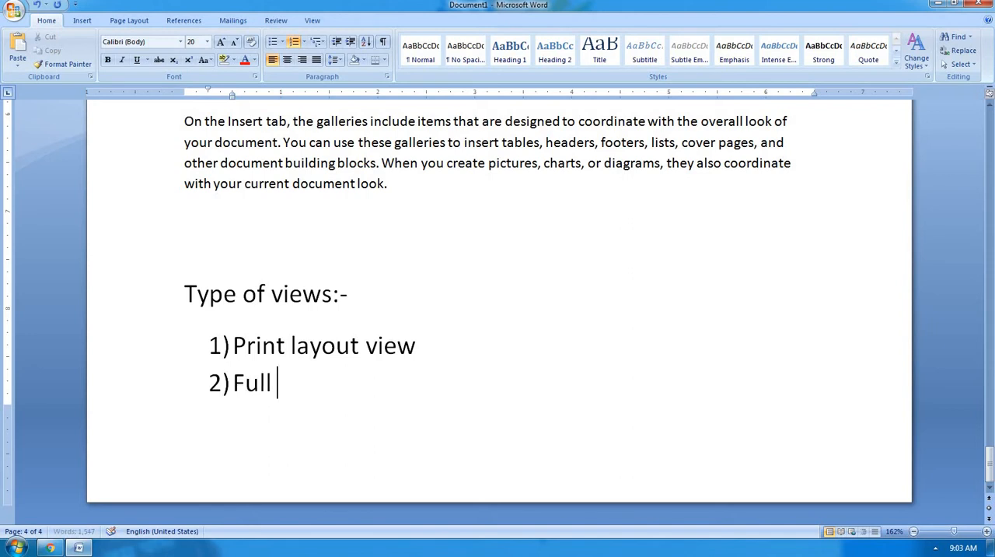
type(" r")
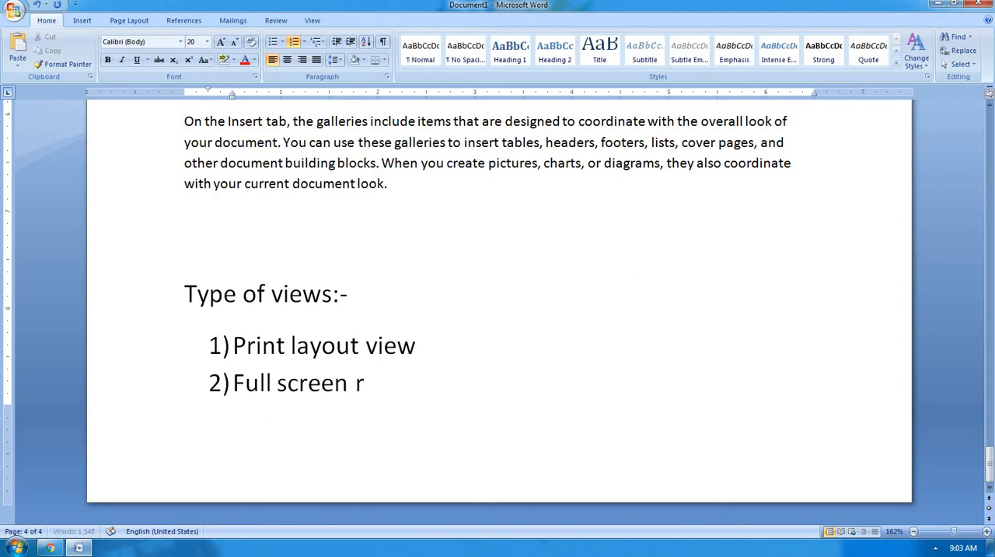
type("eadind")
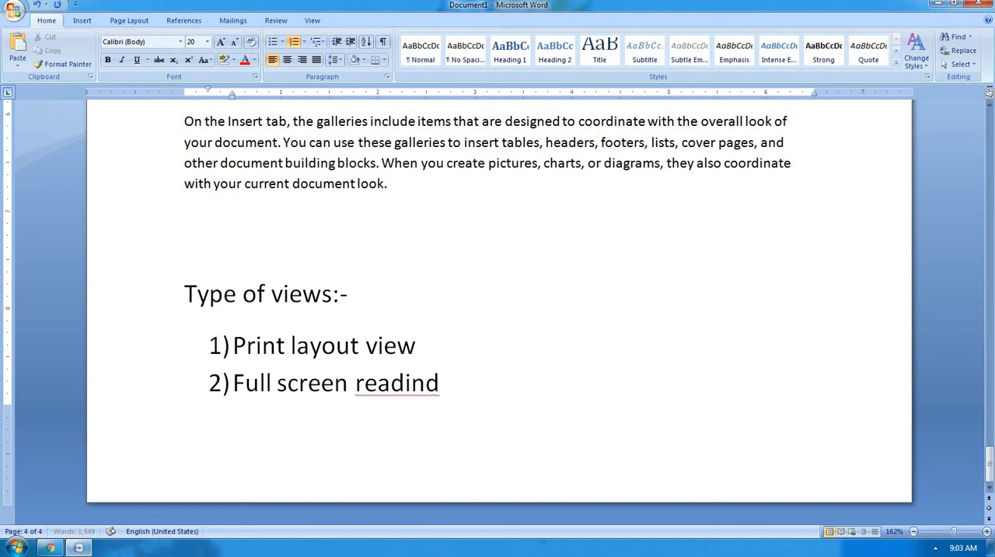
key("BackSpace")
key("BackSpace")
type("g vie")
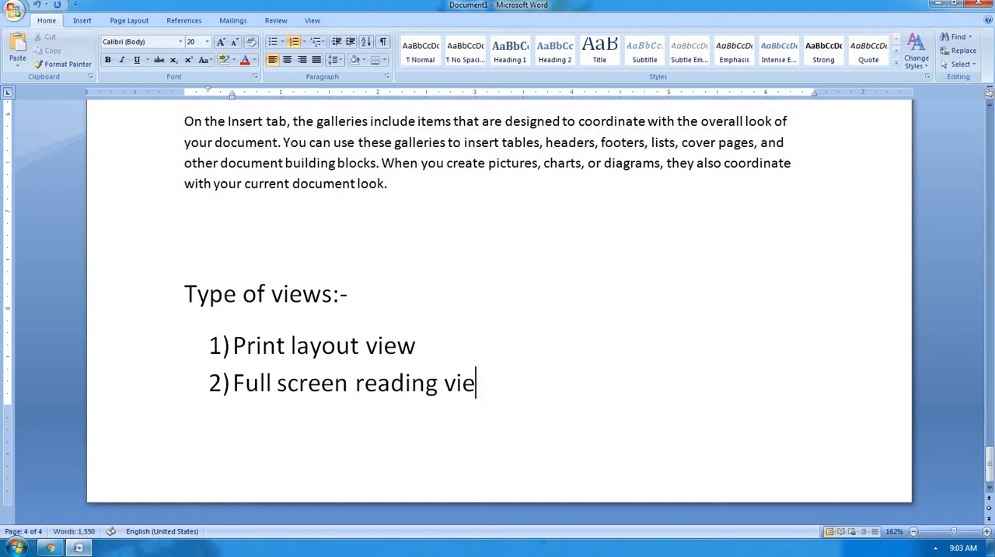
type("w")
key("ctrl+Return")
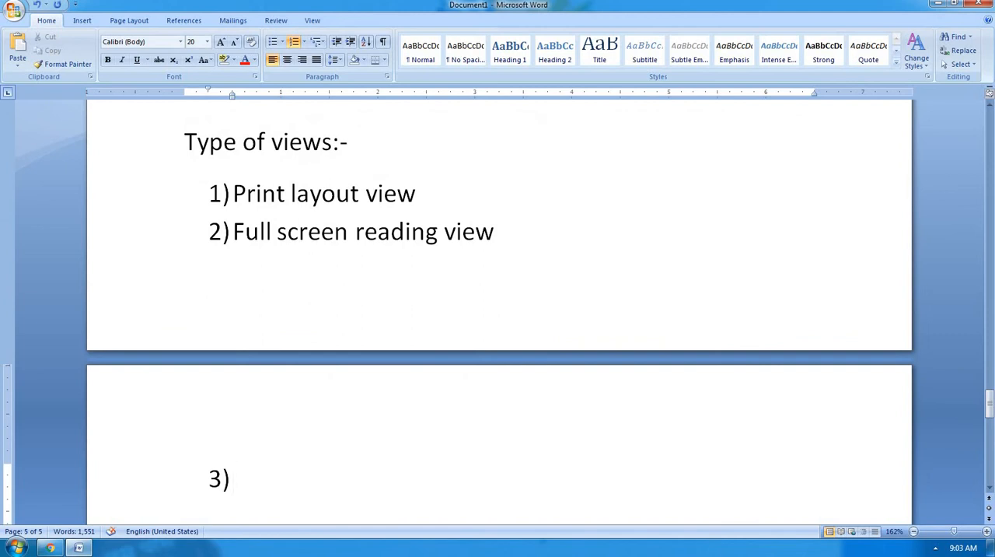
Add "Web layout view" and "Outline view" as the third and fourth list items.
type("web layo")
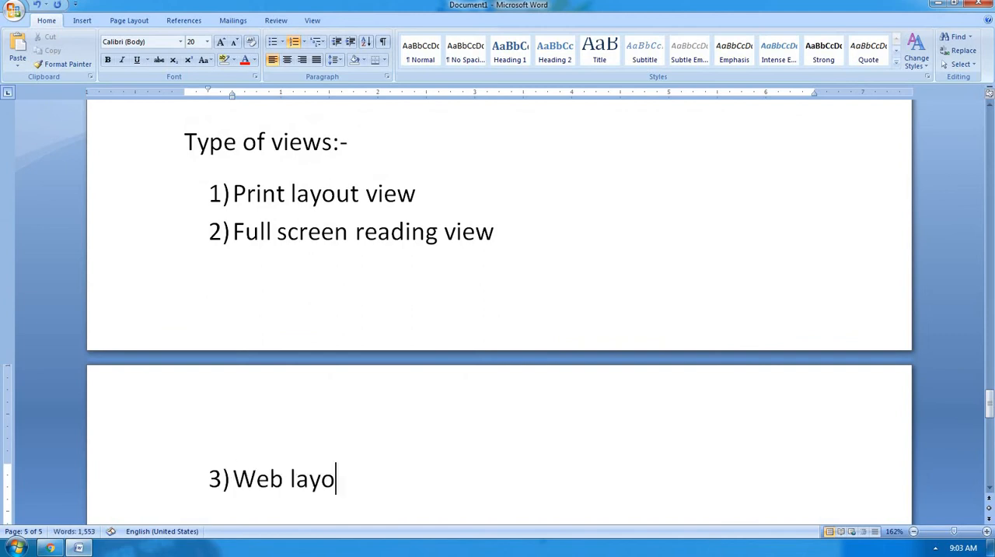
type("ut view")
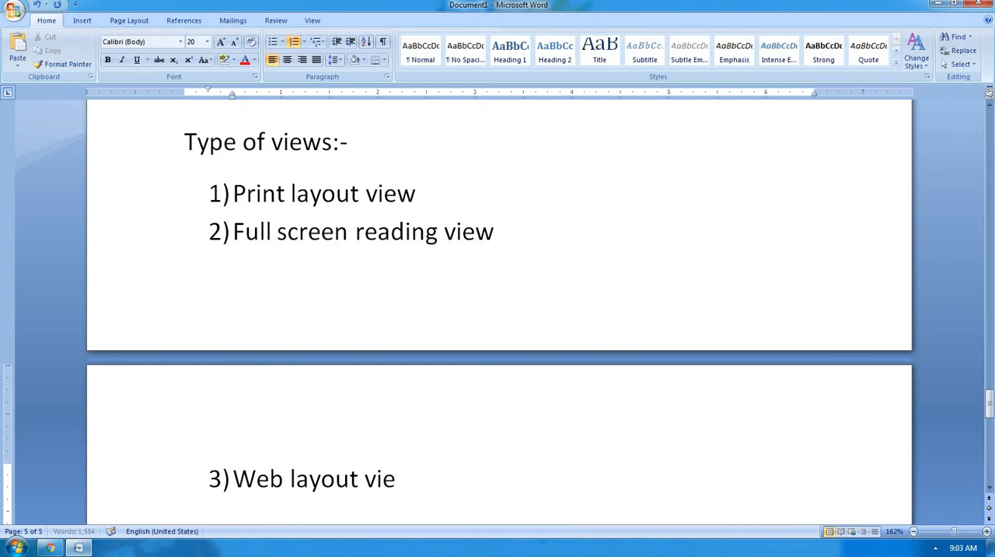
key("Return")
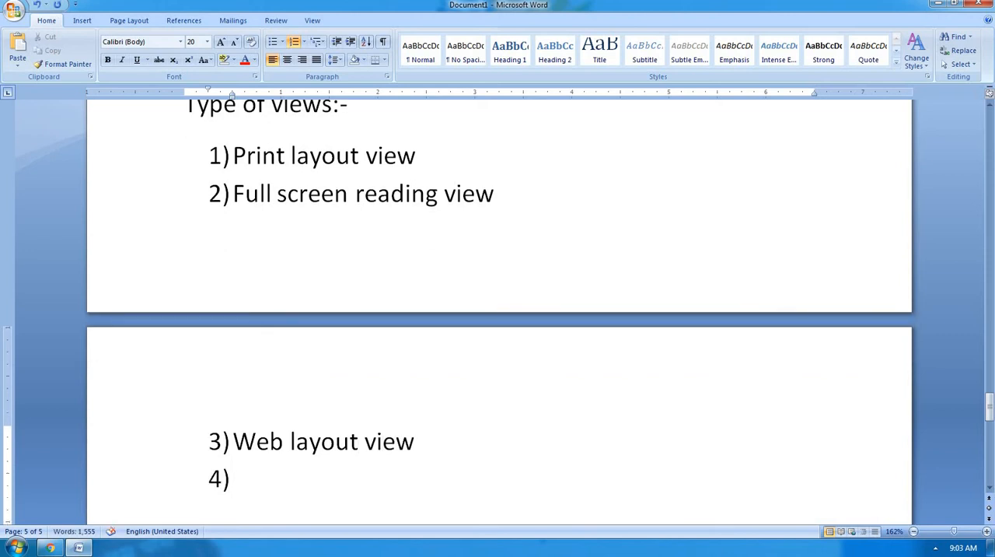
type("outline ")
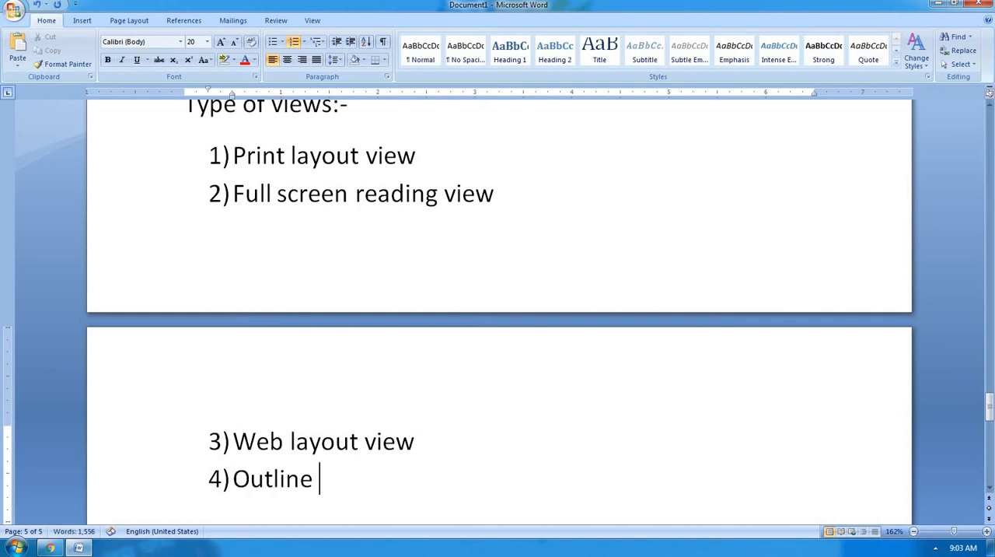
type("view")
key("Return")
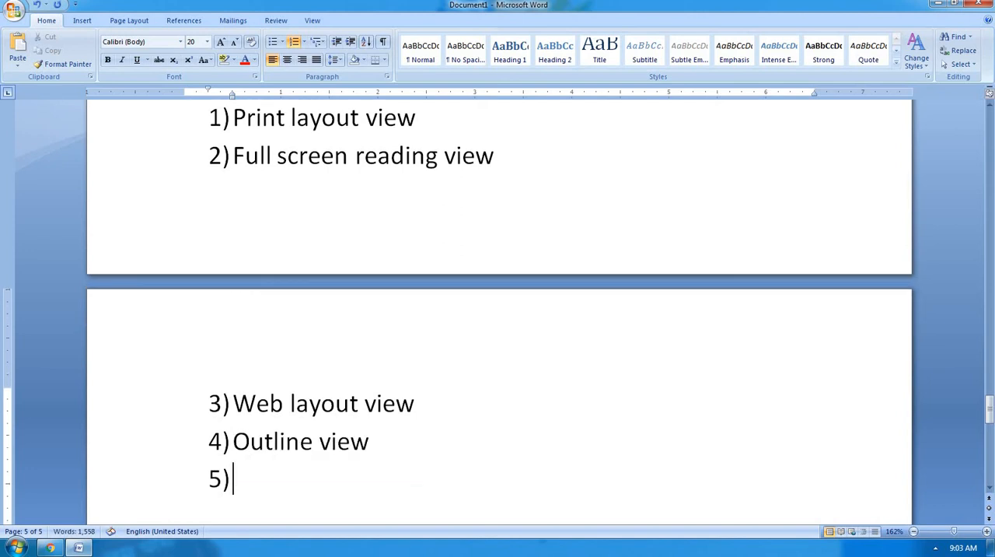
Enter "Draft view" as the fifth item of the list of view types.
type("draft b")
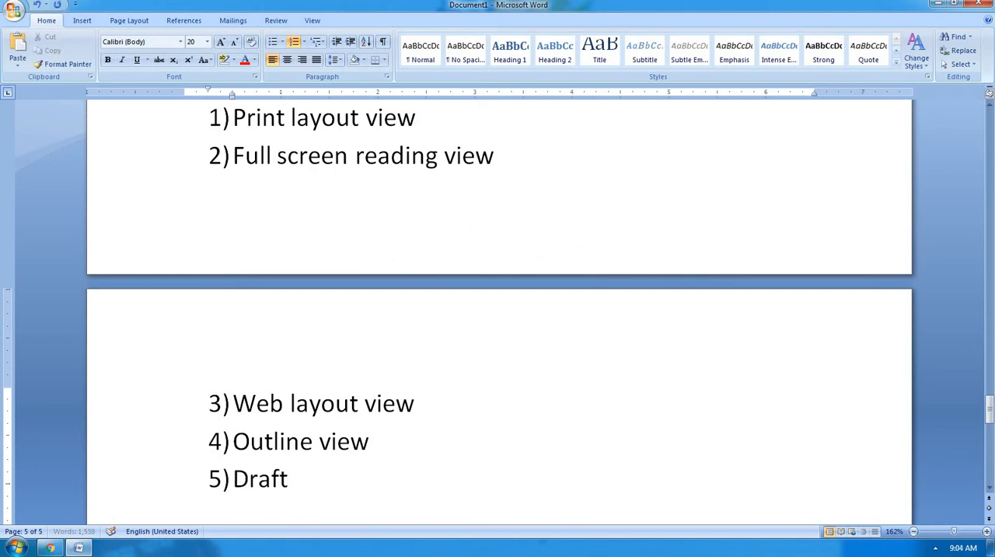
key("BackSpace")
key("BackSpace")
type("vi")
key("BackSpace")
key("BackSpace")
type("view")
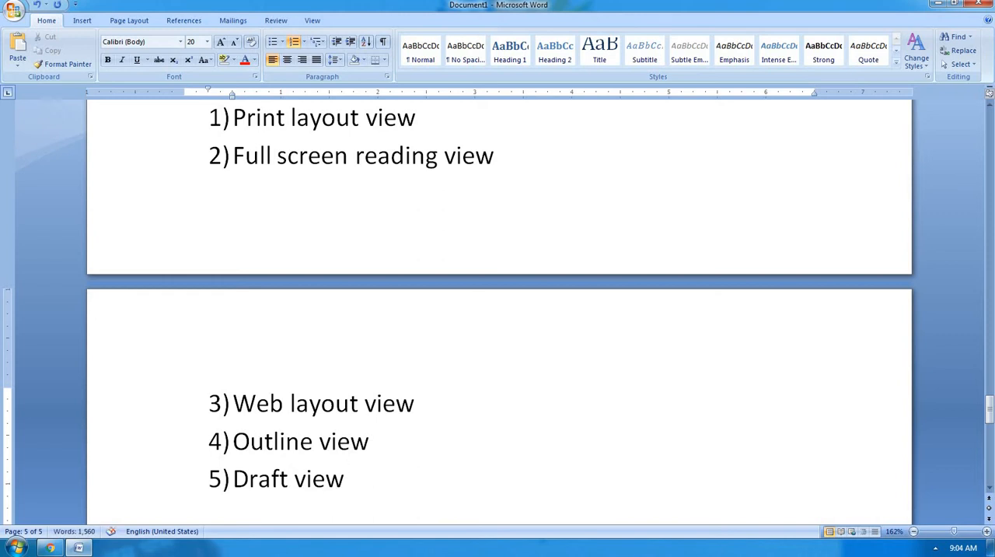
End the numbered list and start an unnumbered paragraph below it with "Document map -".
left_click(312, 21)
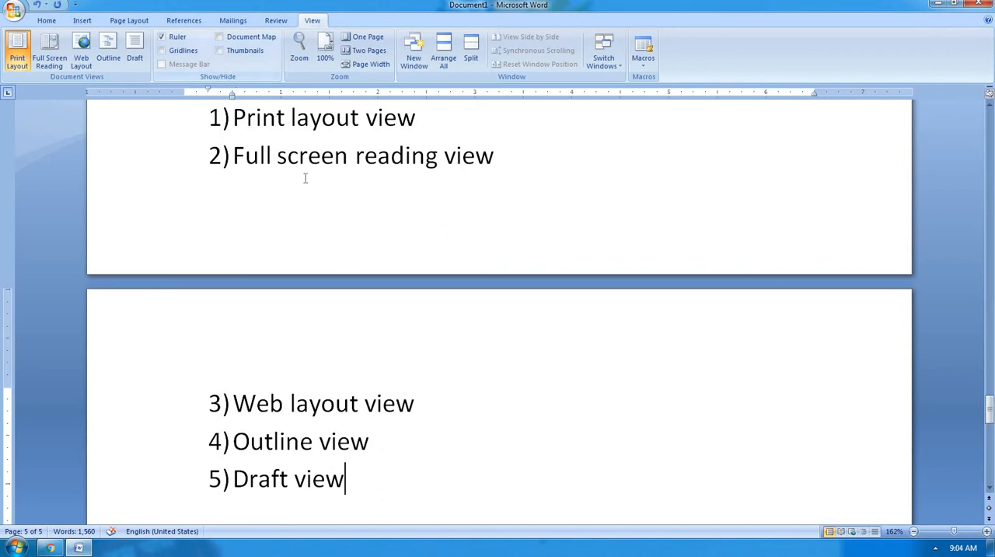
scroll(322, 264, "down", 3)
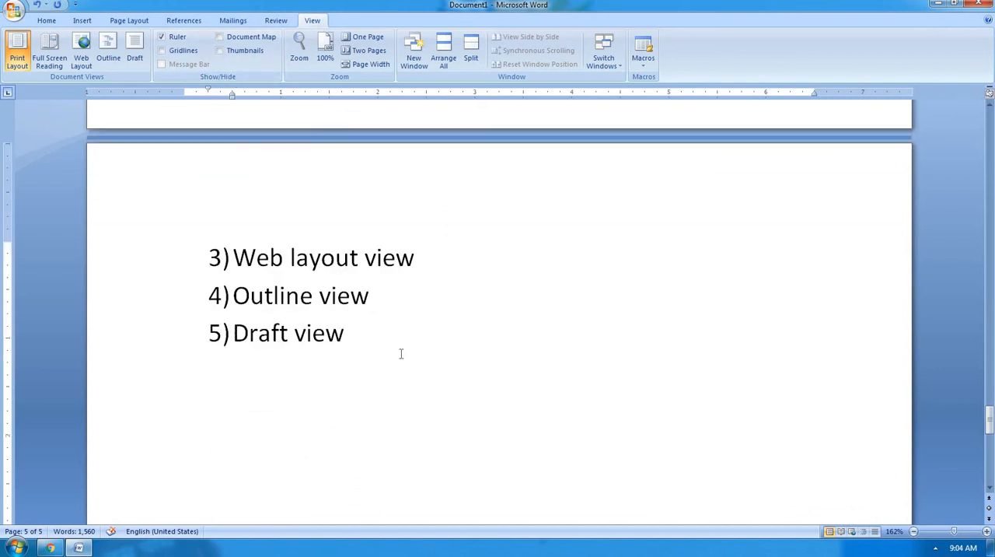
key("Return")
key("Return")
type("doc")
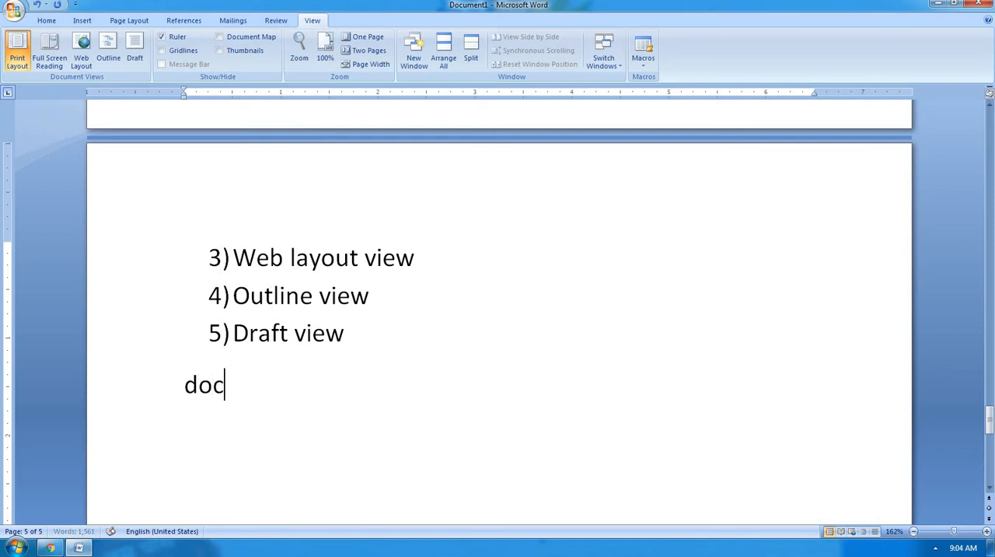
type("ument map")
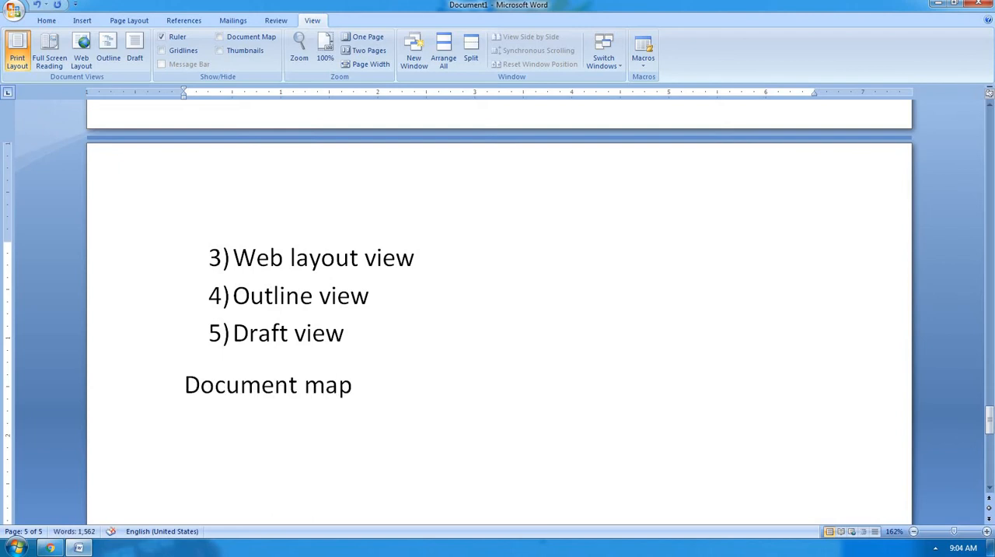
type("-")
type("-  ")
type("docu")
type("m")
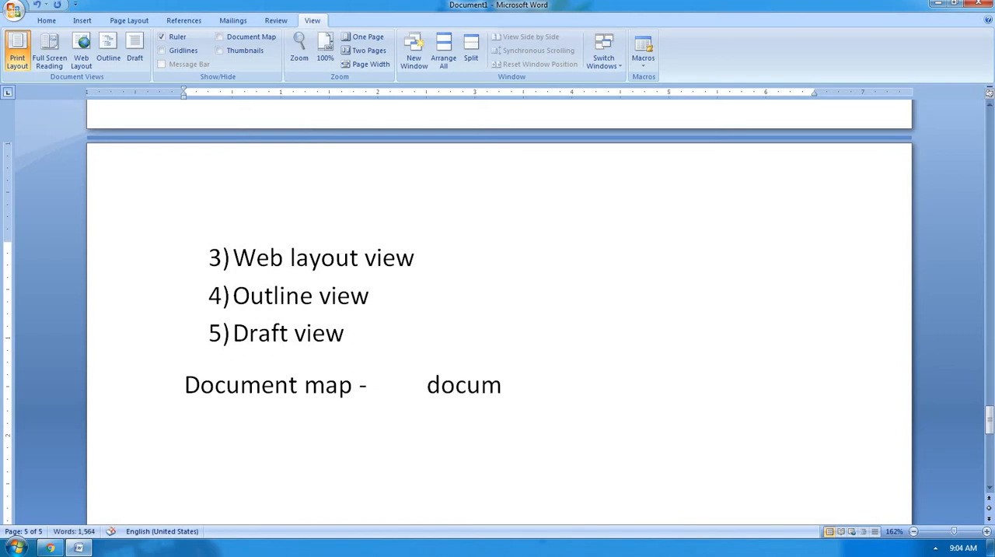
type("ent map optio")
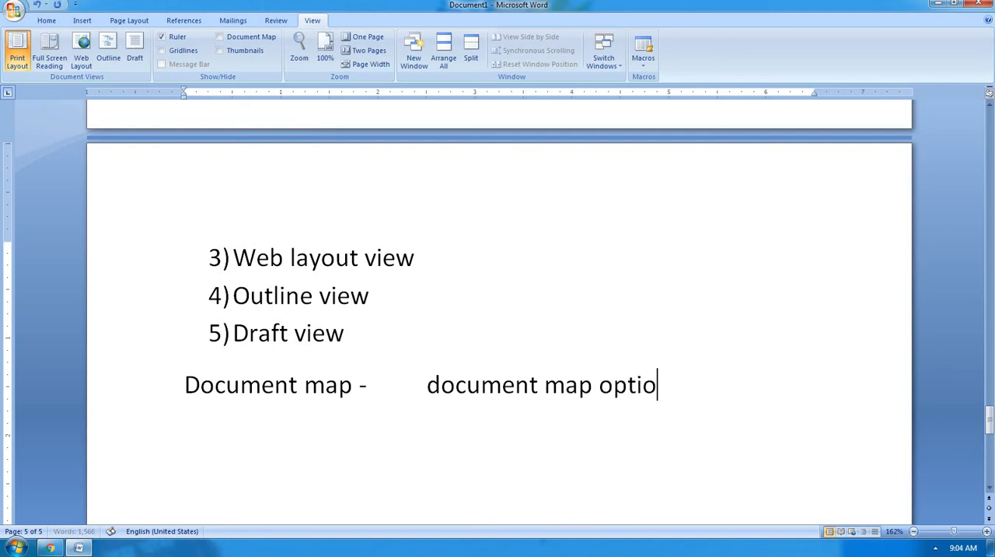
type("n is to be used ")
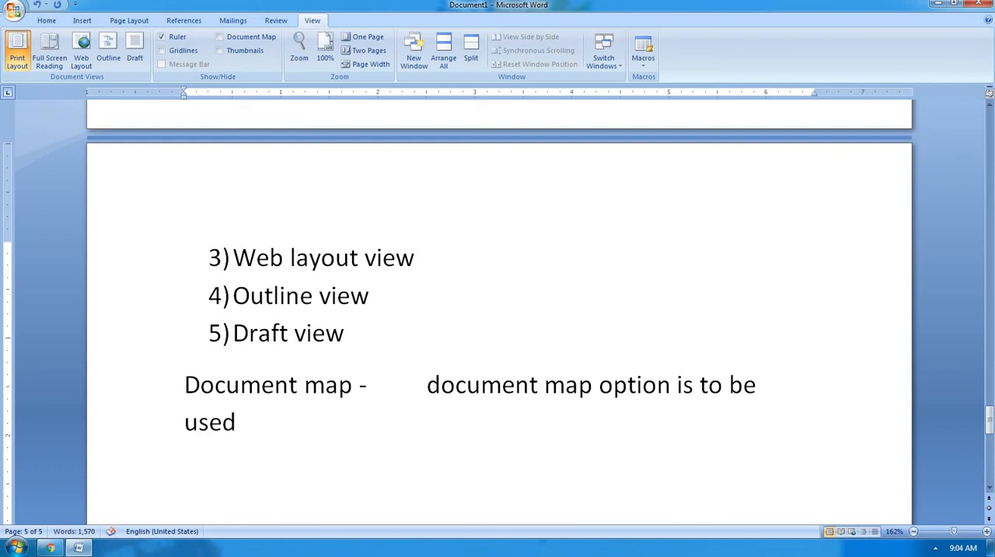
type("when yo")
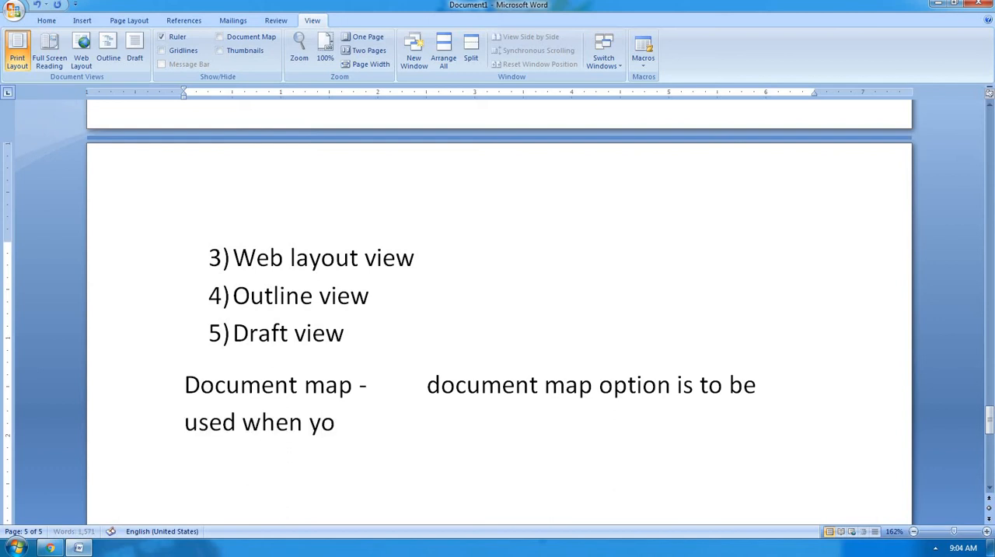
type("u want ")
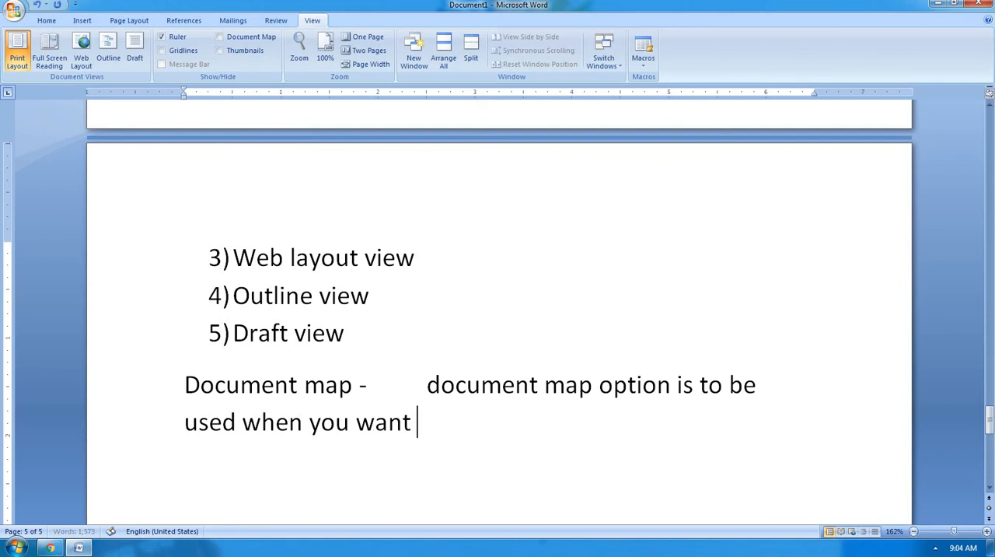
type("to set the lo")
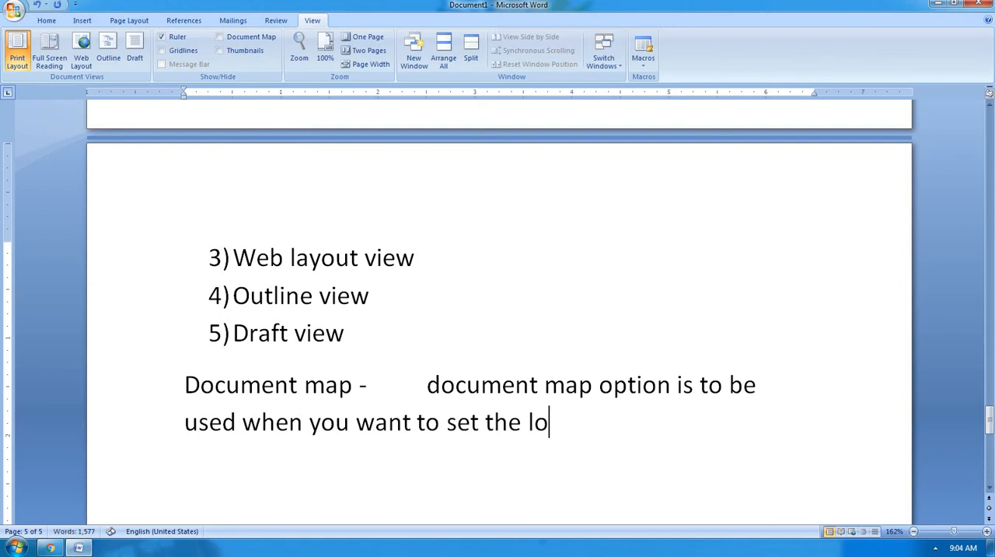
type("cation ")
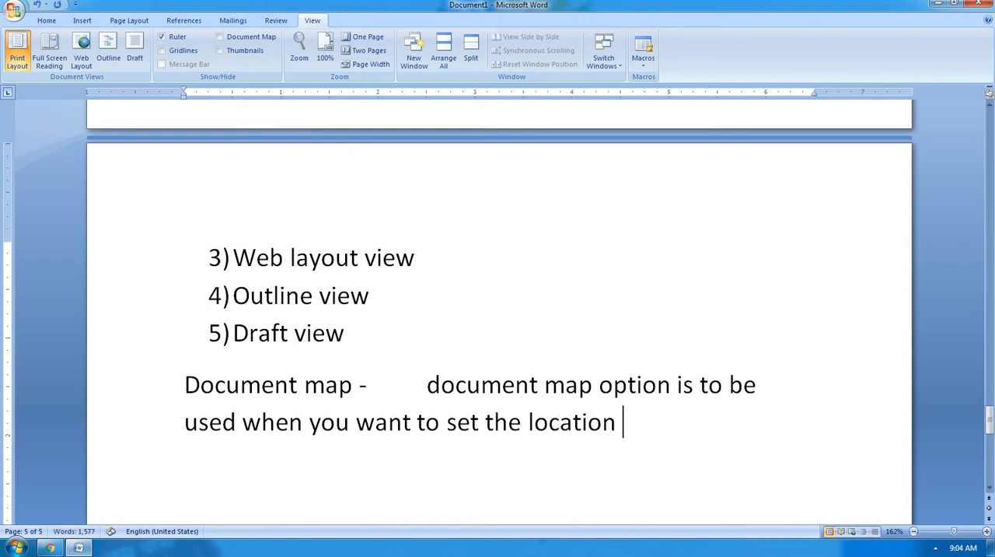
type("of the")
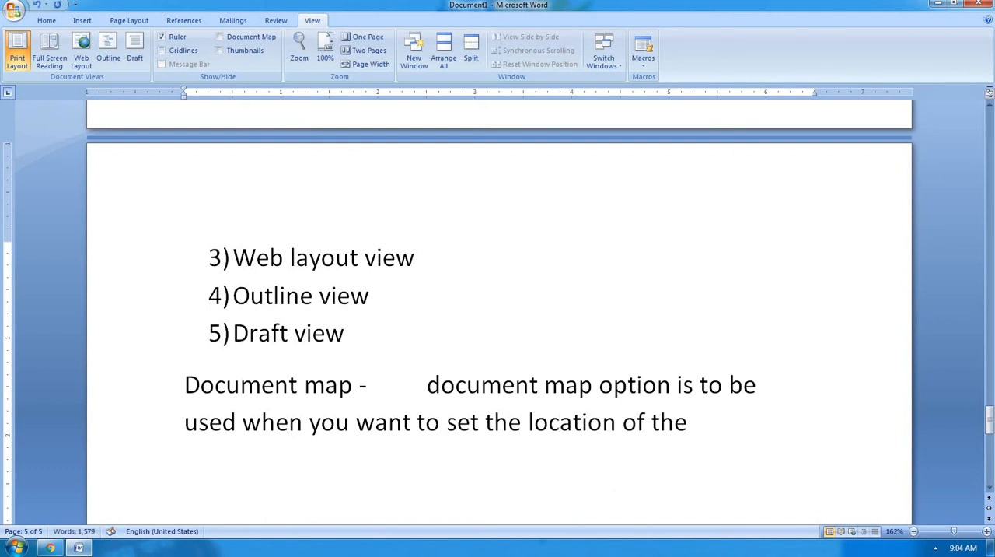
type(" selected")
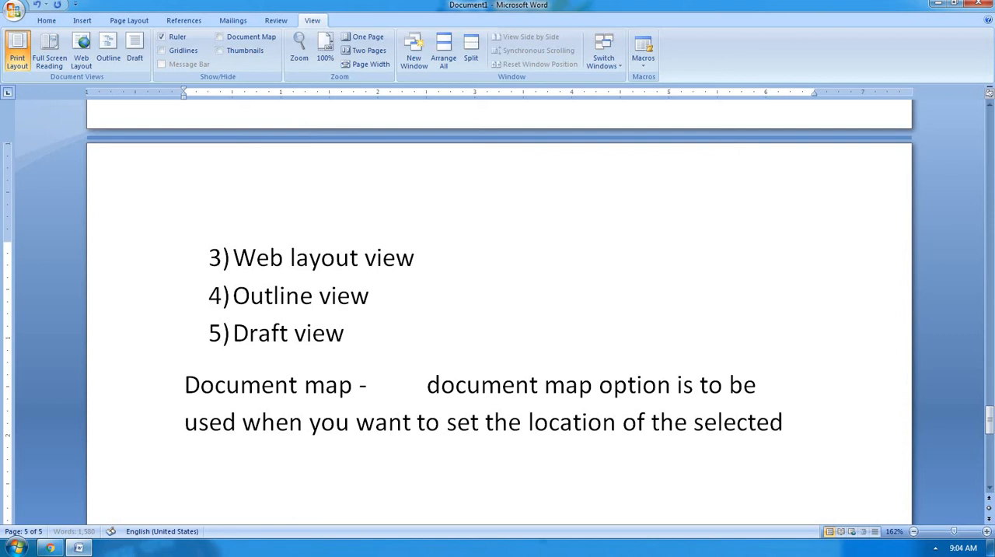
type(" head")
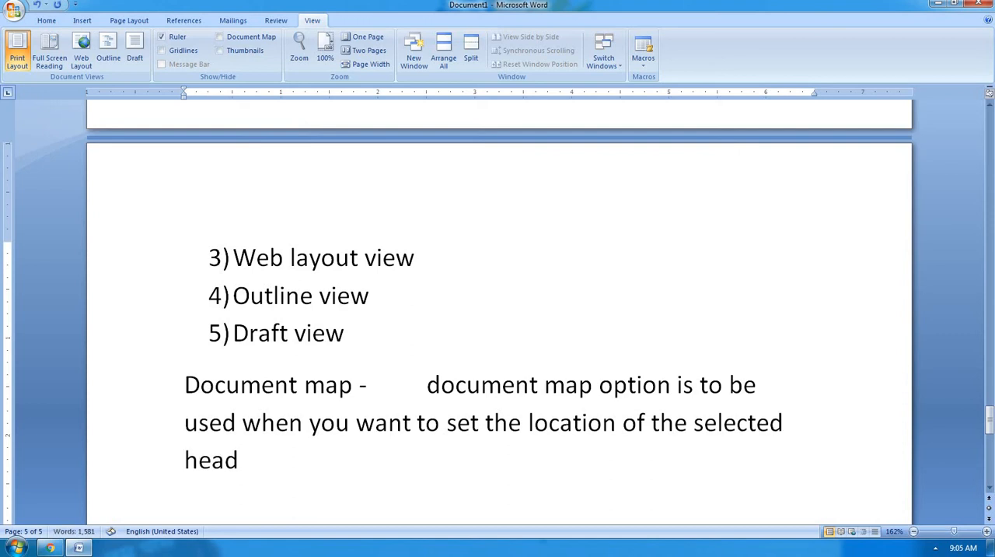
type("ing data")
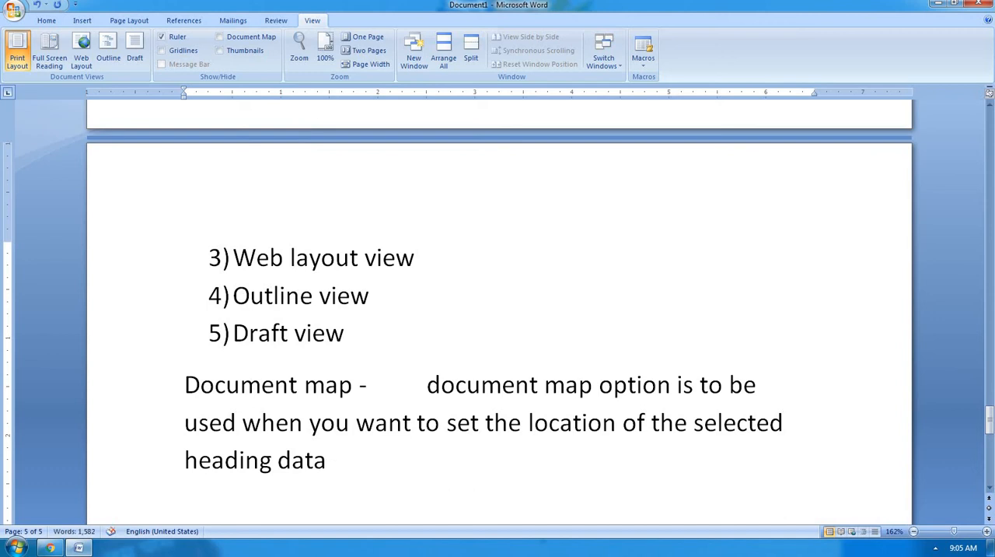
type(" for se")
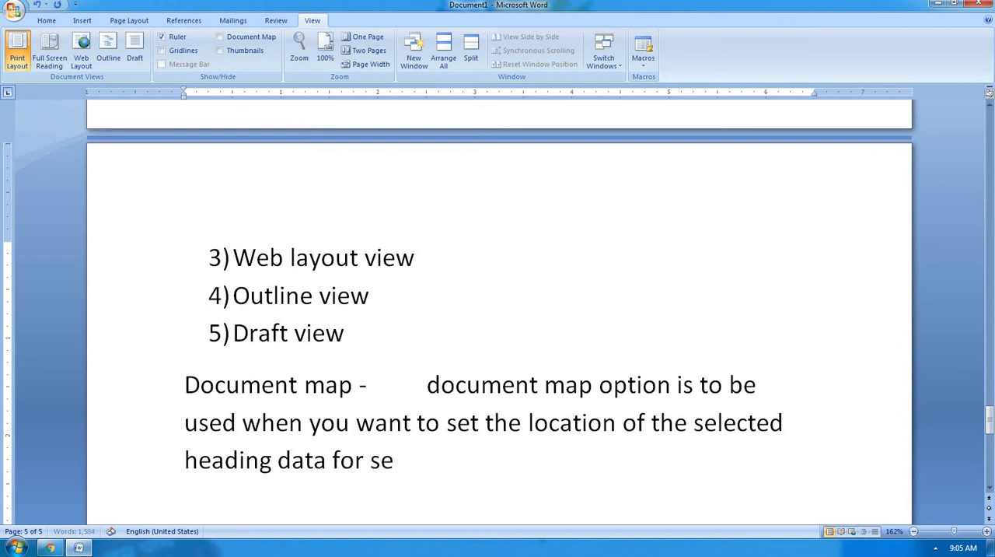
Finish the Document map sentence with "for moving the cursor on that heading area.".
key("BackSpace")
key("BackSpace")
type("moving the")
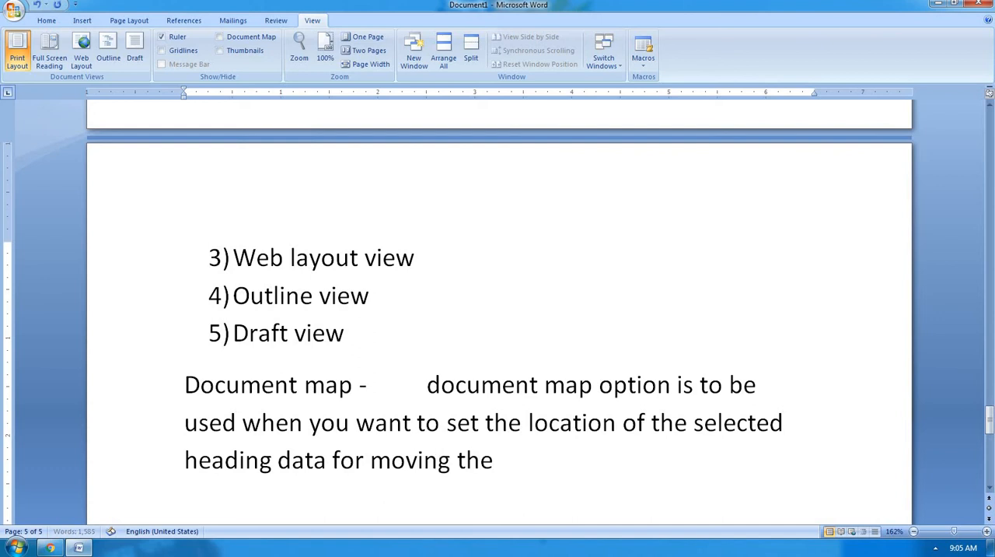
type(" cursor")
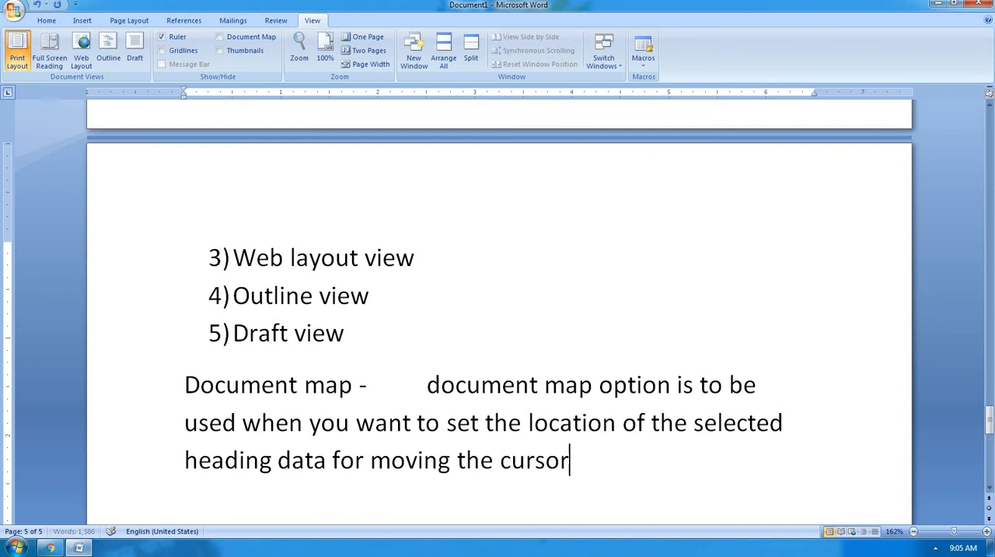
type(" on ta")
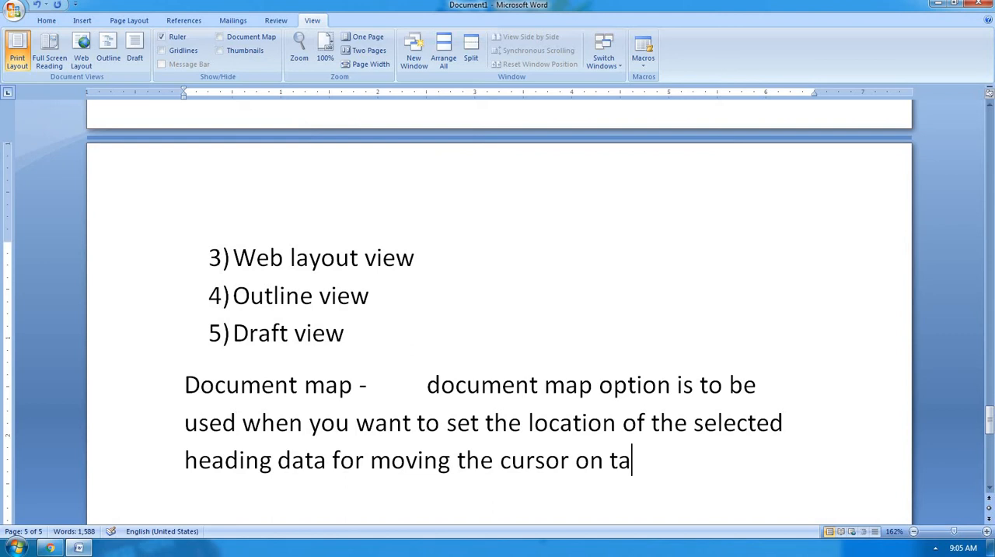
key("BackSpace")
type("hat ")
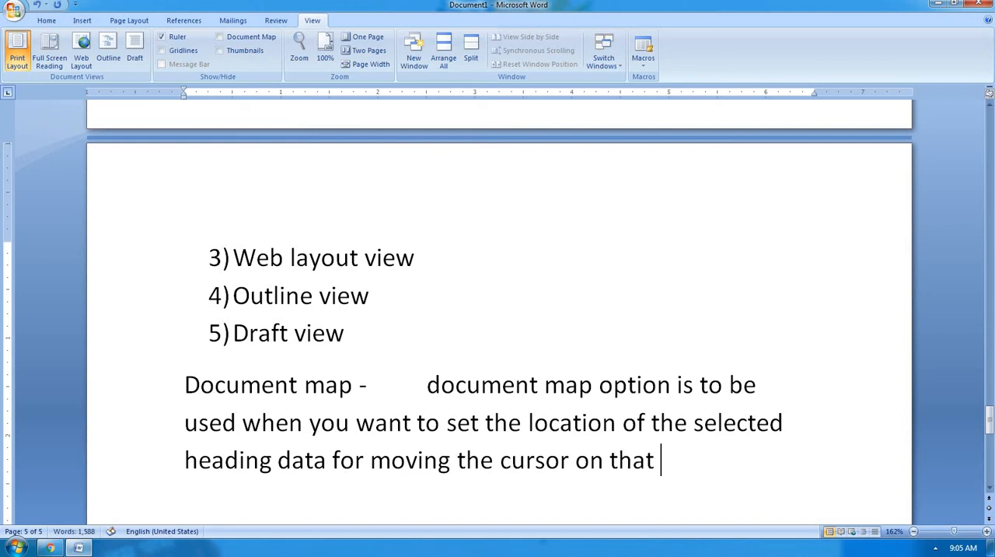
type("heading")
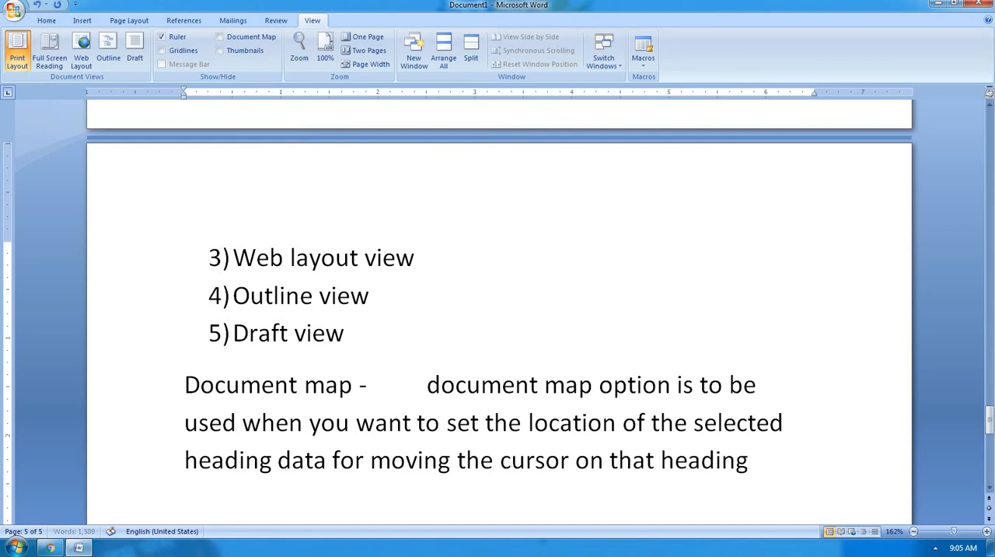
type(" area")
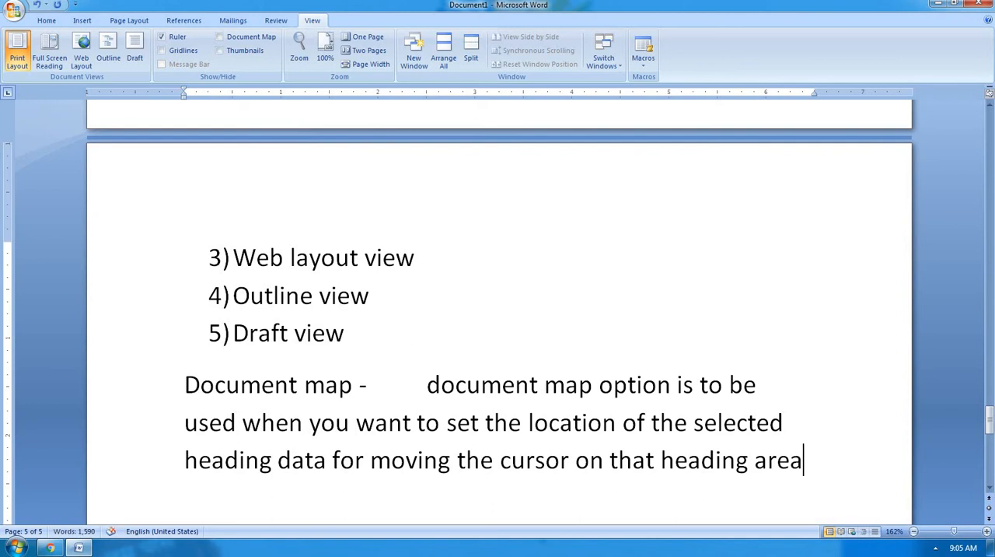
type(".")
Start a paragraph labelled "Thumbnails:-" below the Document map explanation, leaving a blank line between them and a tab space after the label.
scroll(498, 311, "down", 2)
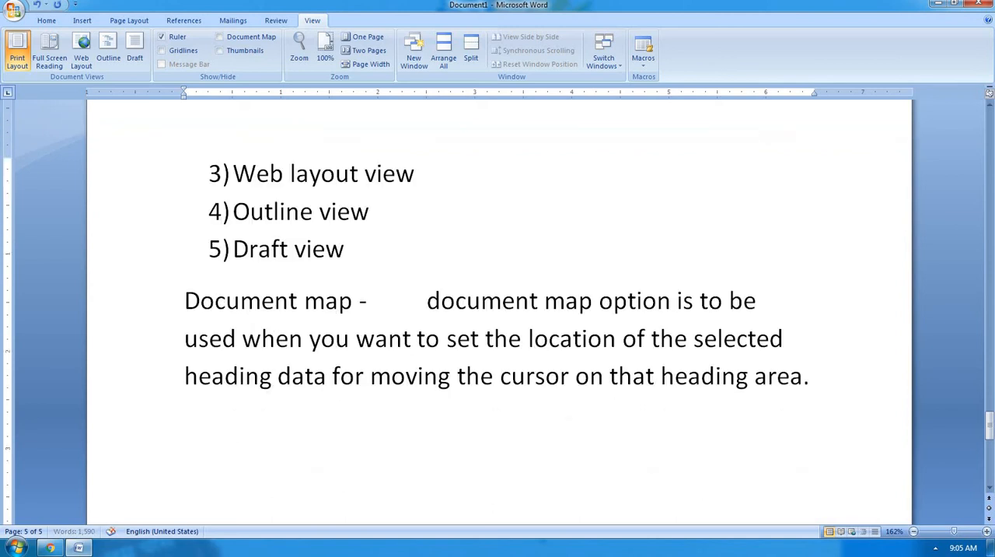
type("thumbn")
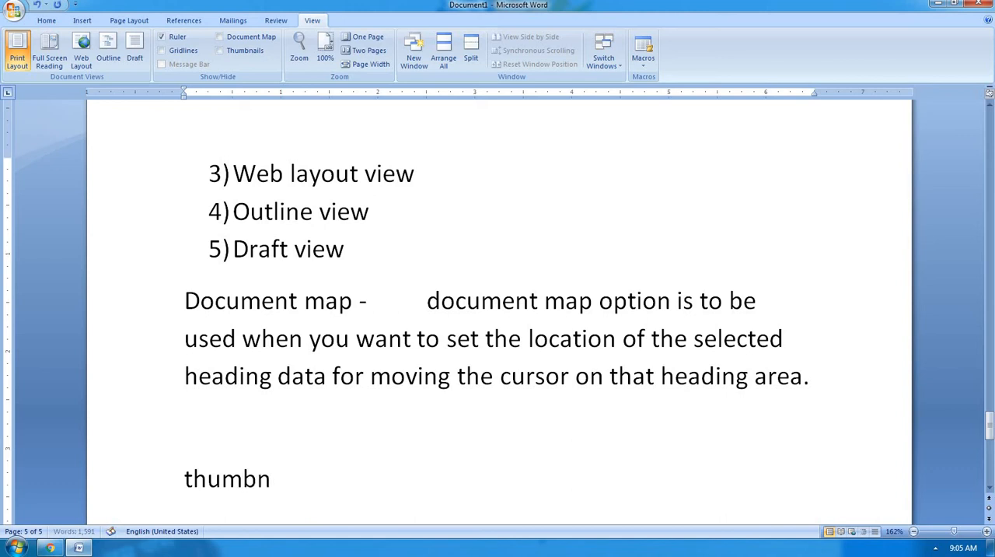
type("ails:-")
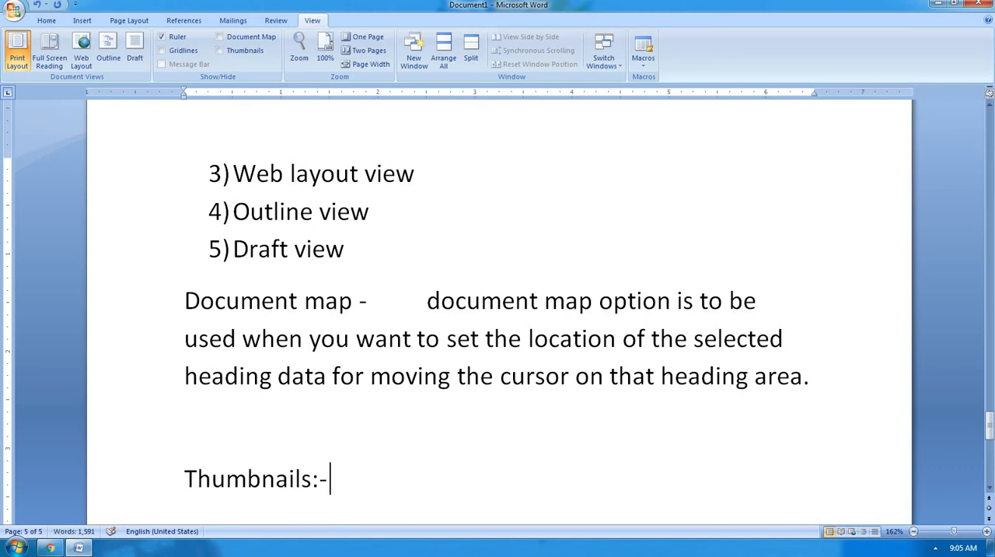
key("Tab")
Begin the Thumbnails explanation with "thumbnails option is to be used", correcting the typing errors.
type("thumbnai")
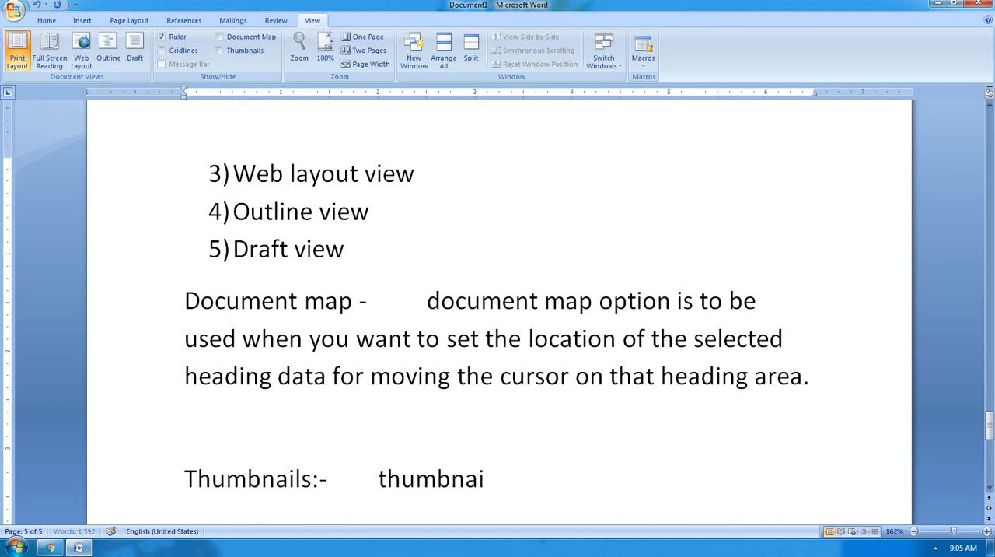
type("ls optio is")
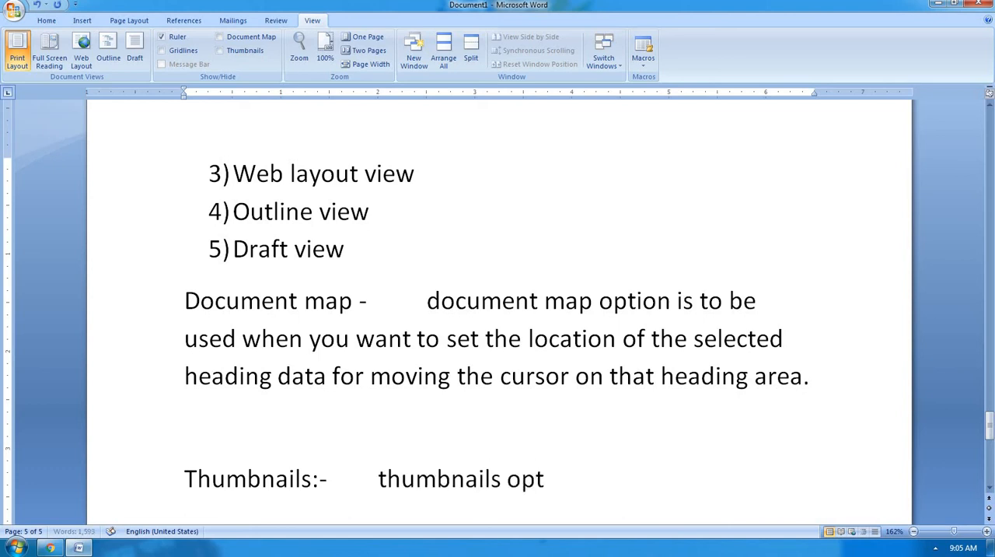
key("BackSpace")
key("BackSpace")
key("BackSpace")
type("n")
type(" is to be use")
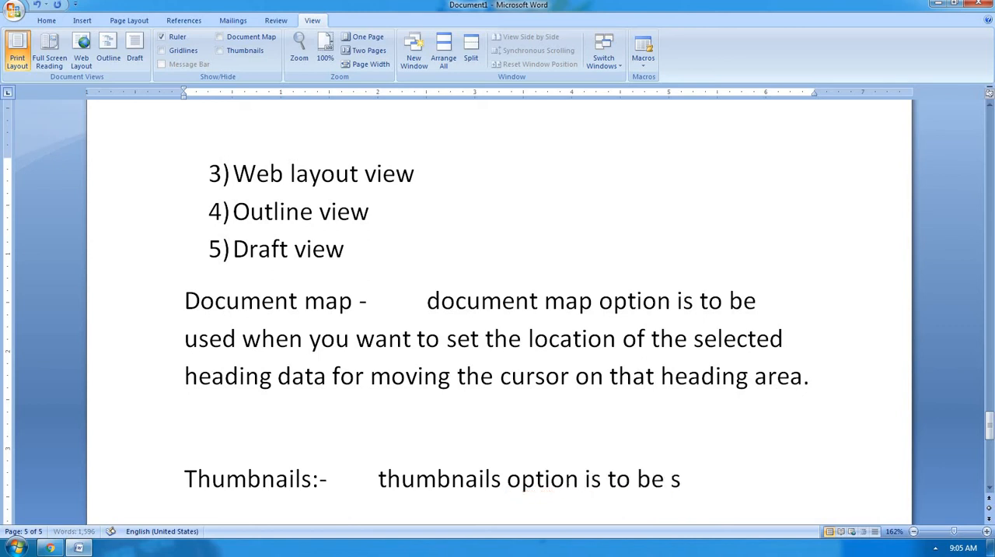
type("d")
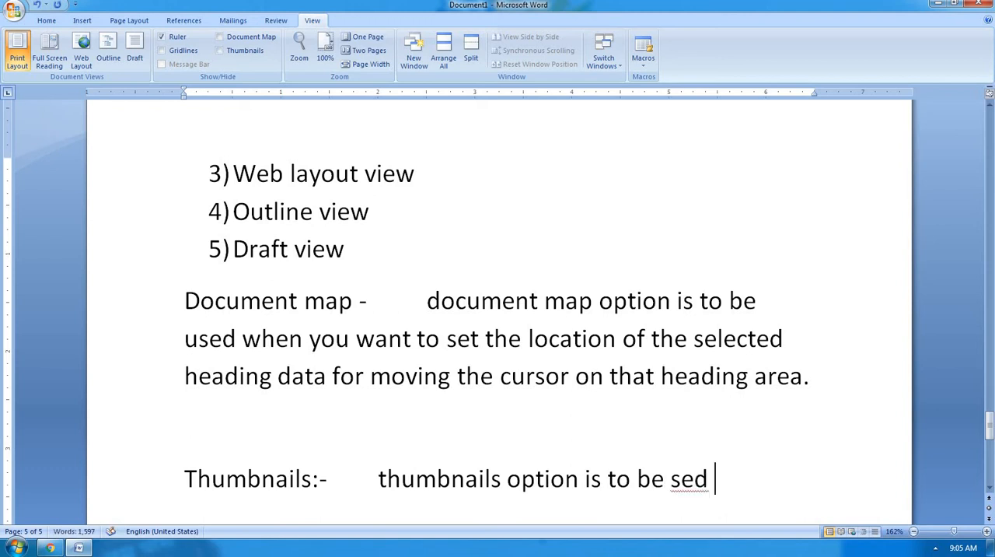
key("BackSpace")
key("BackSpace")
key("BackSpace")
key("BackSpace")
type("sed")
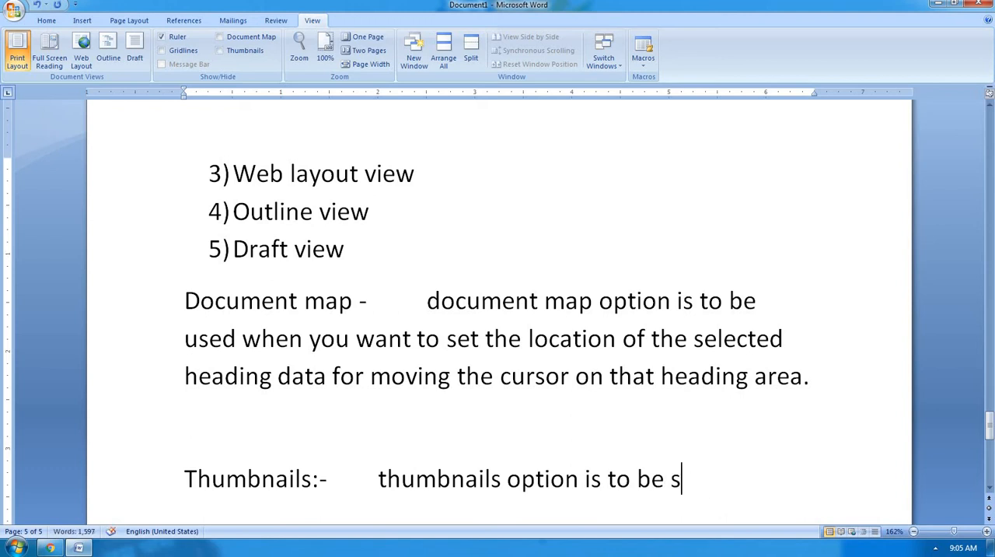
key("BackSpace")
key("BackSpace")
key("BackSpace")
type("used w")
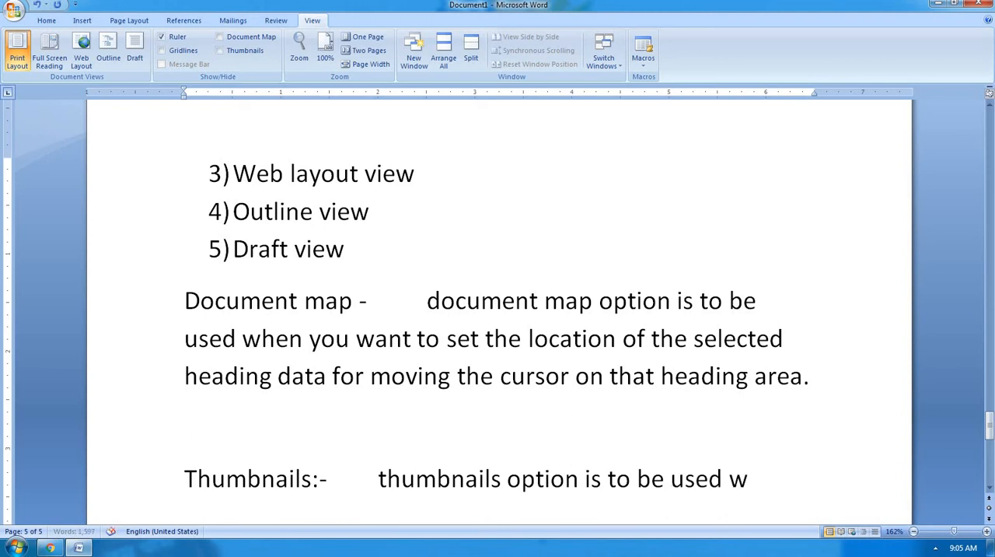
type("hen you")
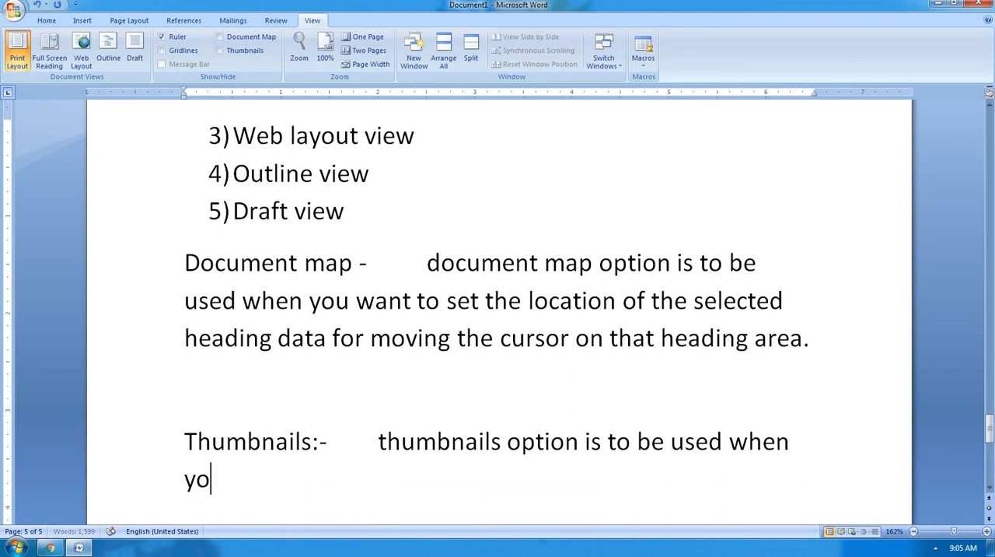
type(" want")
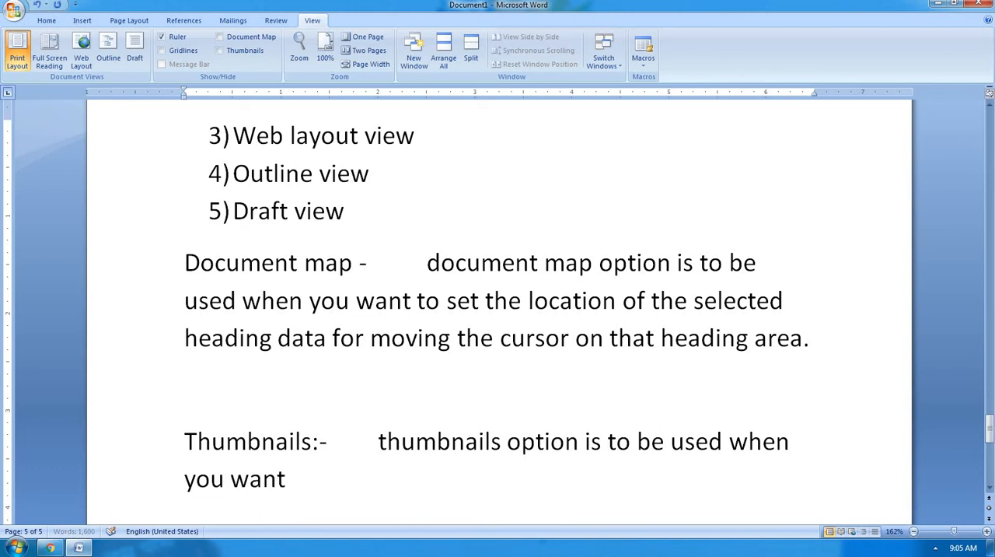
type(" to")
type("cre")
Continue the Thumbnails sentence with "when you want to insert".
key("BackSpace")
key("BackSpace")
key("BackSpace")
type("insert")
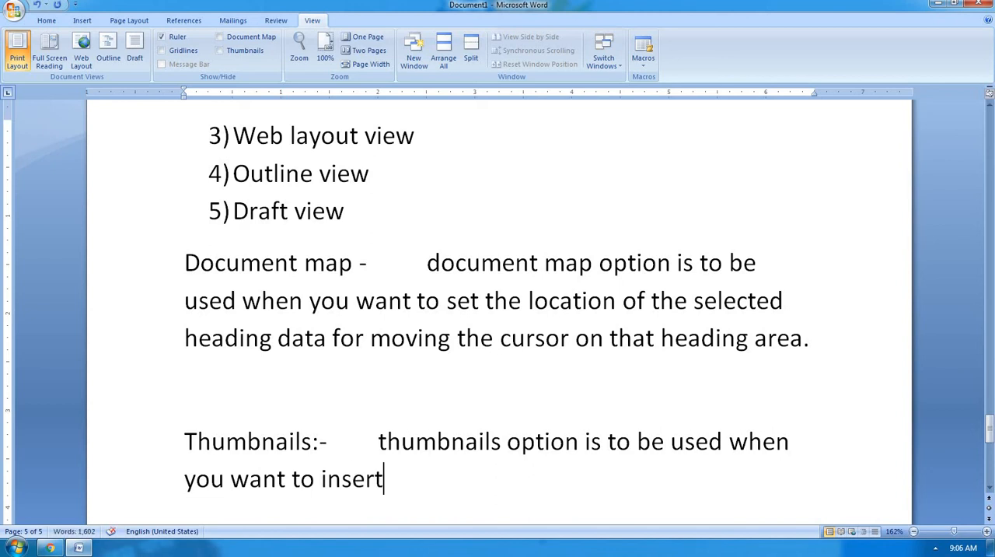
type(" the s")
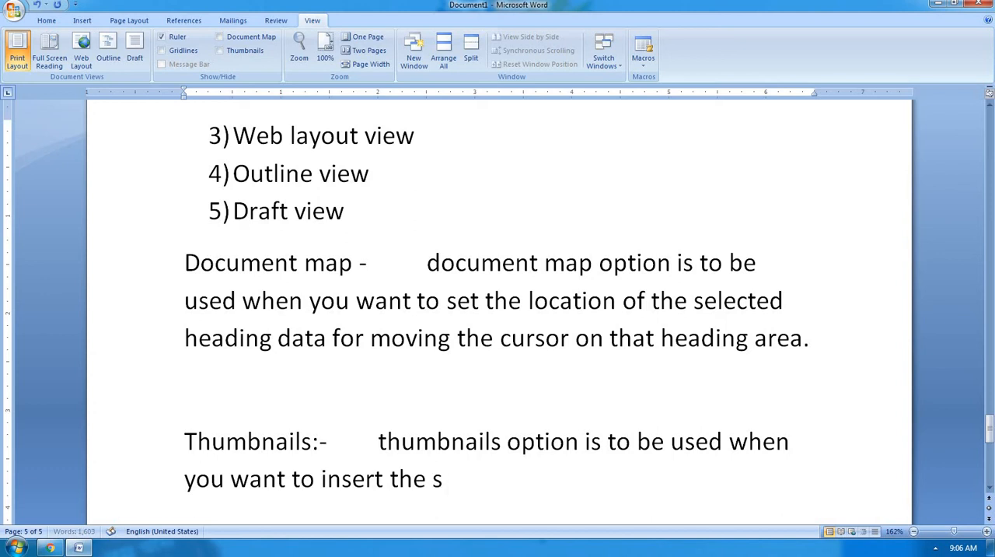
type("mall papaer")
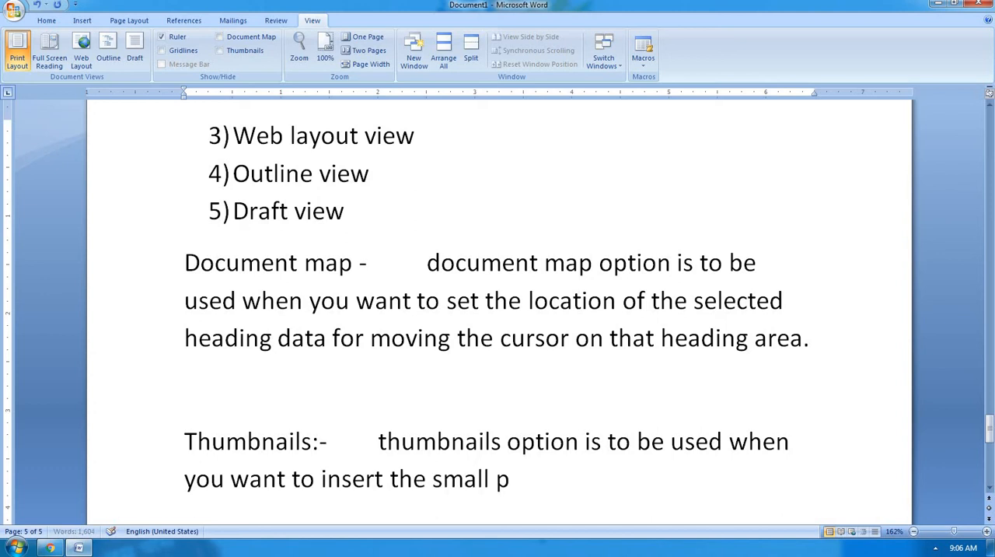
Continue the Thumbnails sentence with "the small papers", correcting the misspelled last word.
key("BackSpace")
key("BackSpace")
key("BackSpace")
key("BackSpace")
type("ers")
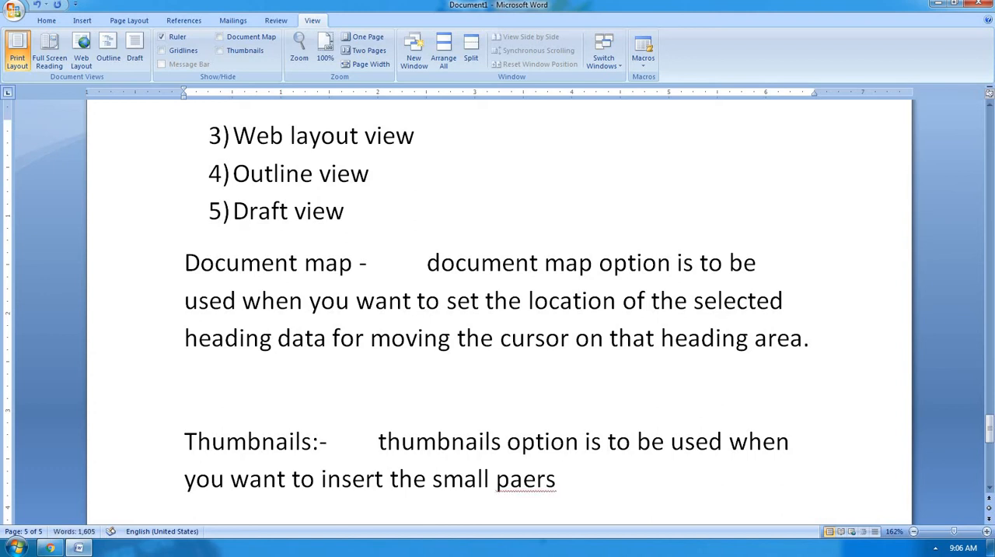
key("BackSpace")
key("BackSpace")
key("BackSpace")
type("pers ")
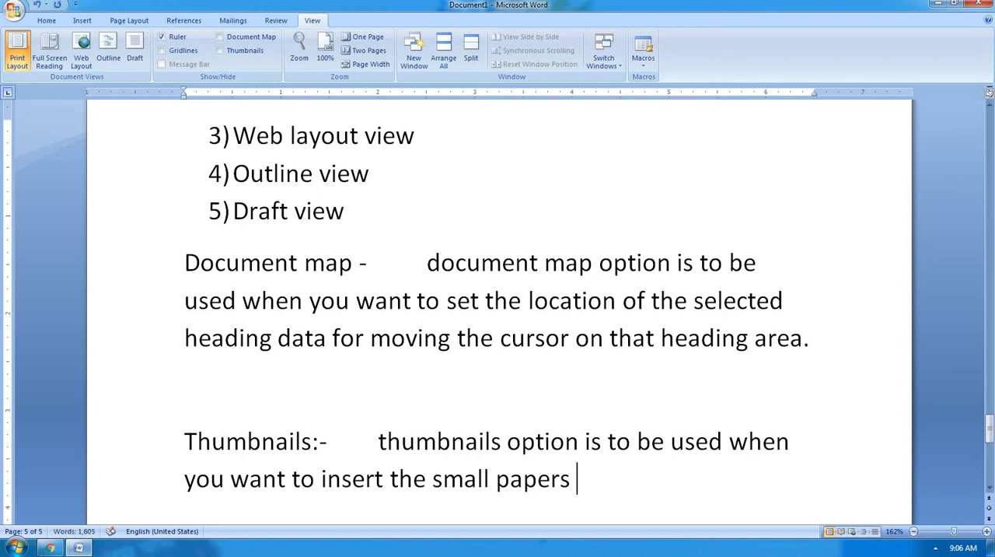
type("of the e")
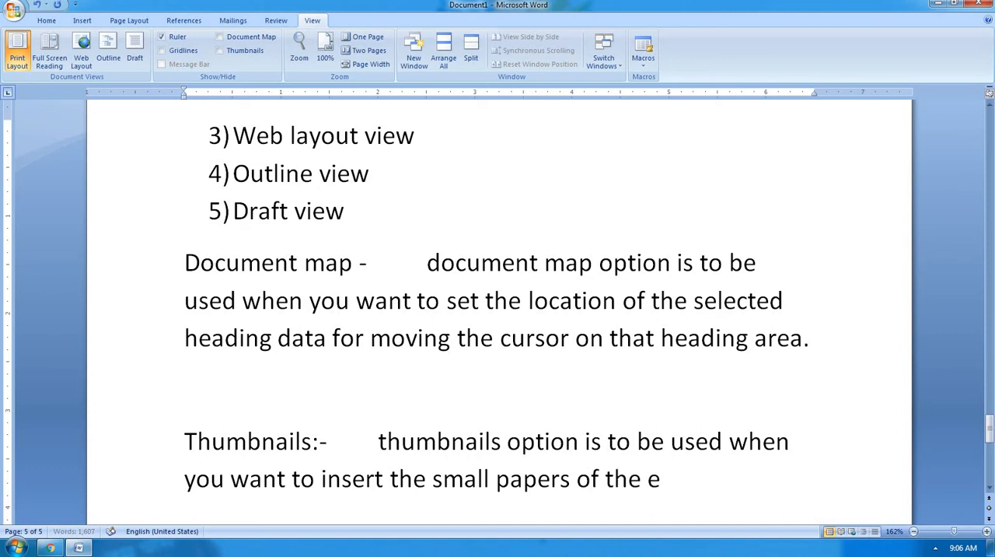
type("xact doc")
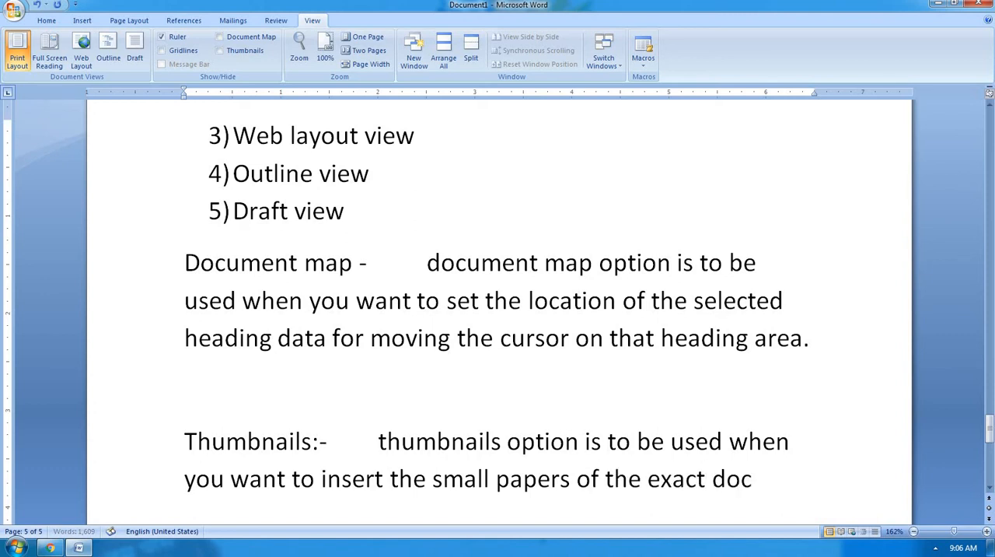
type("ument")
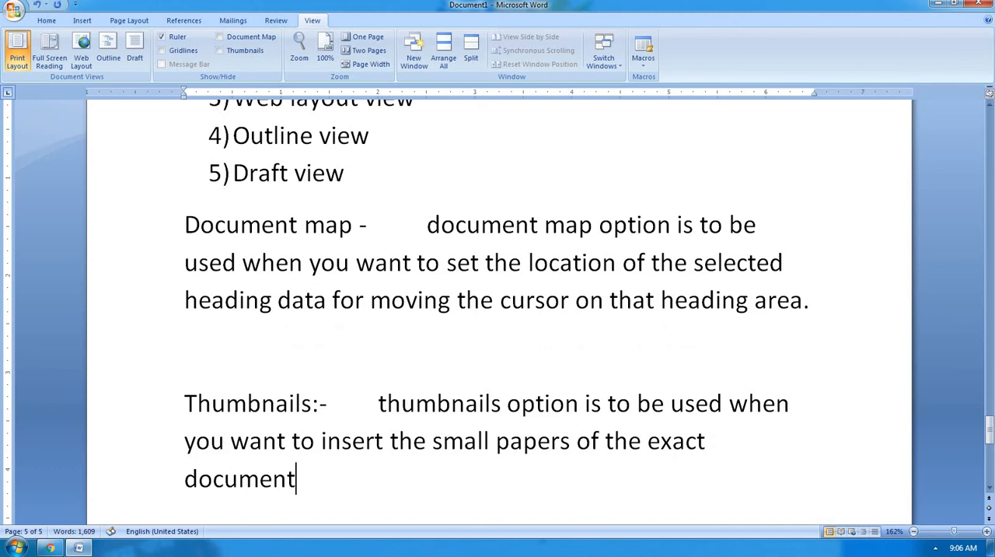
type(" for showing")
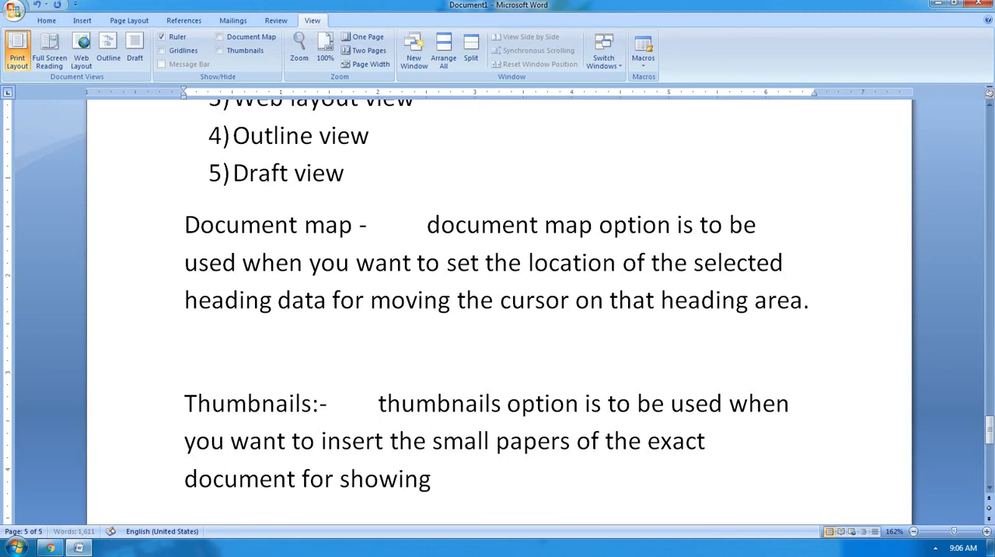
type(" the wah")
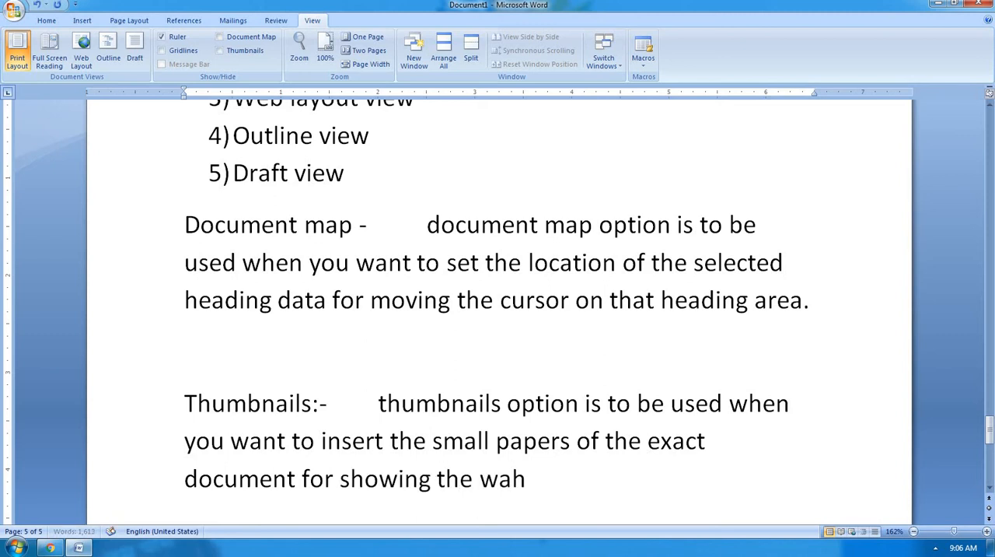
Add "the what data is to be written in that document" to the Thumbnails sentence, correcting the typing error.
key("BackSpace")
key("BackSpace")
type("hat data is")
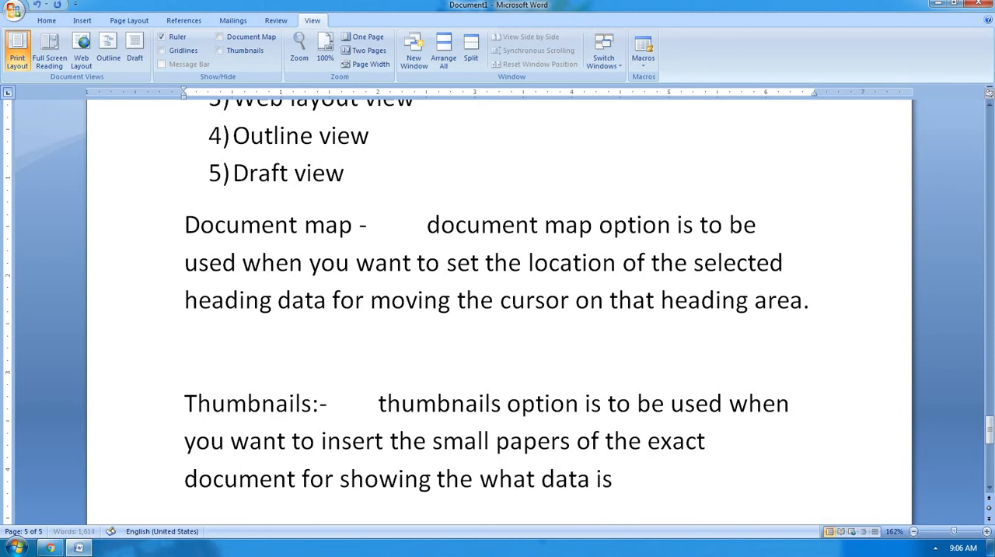
type(" to be written")
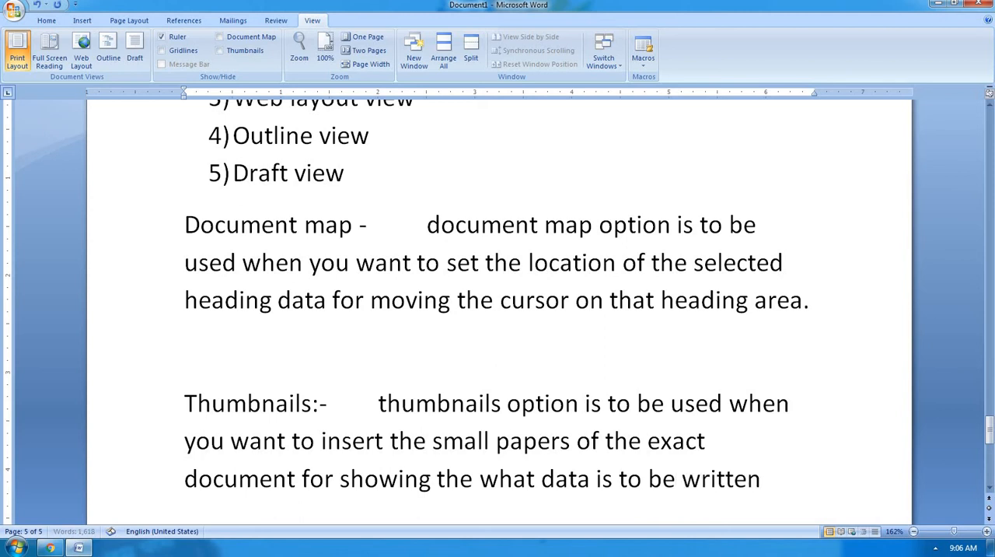
type(" in that")
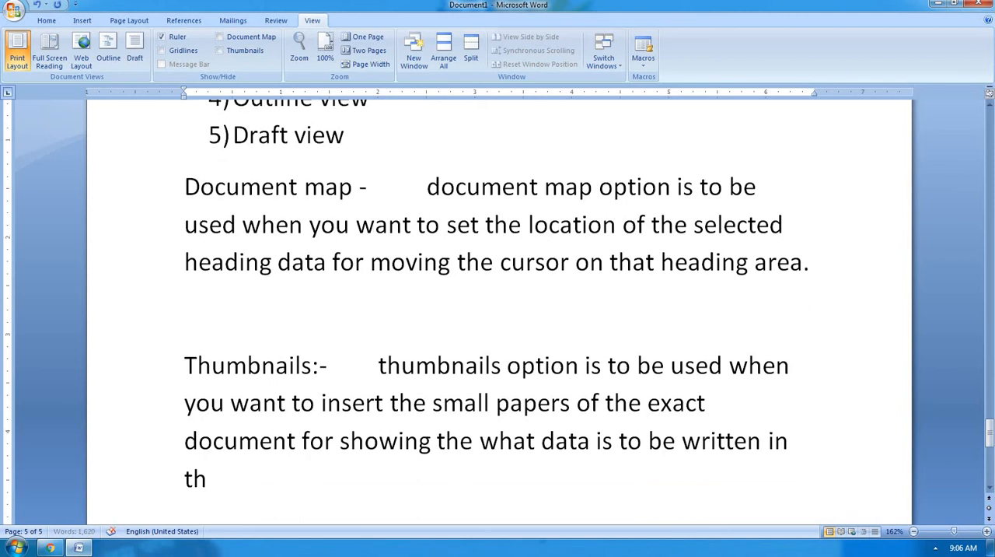
type(" documen")
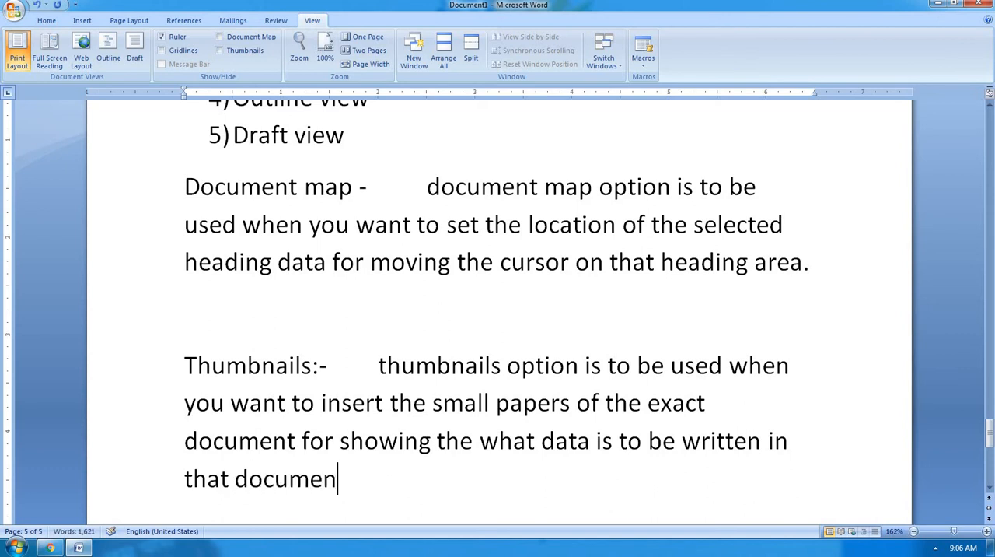
type("t th")
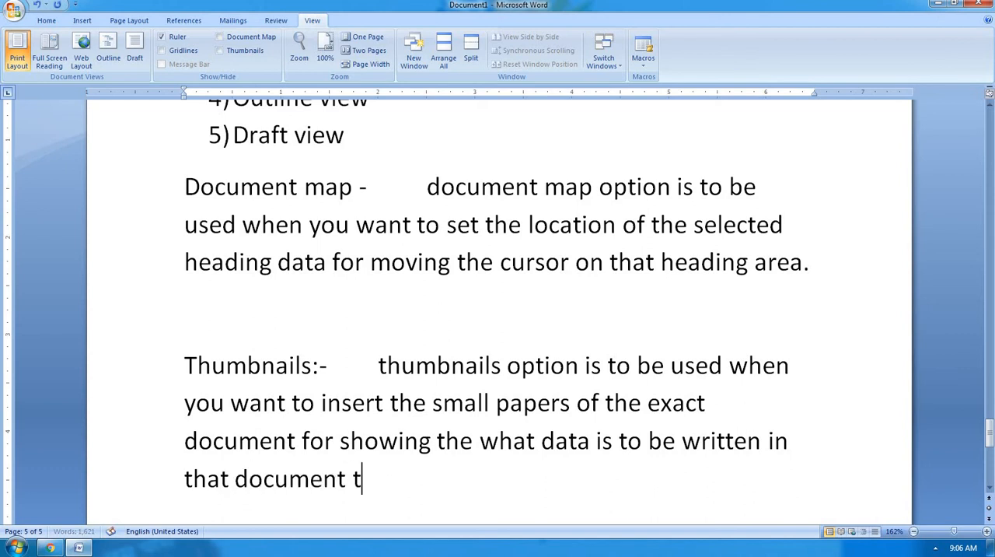
Finish the Thumbnails sentence with ",then we use this option." and start a new paragraph below it, leaving blank space between.
key("BackSpace")
key("BackSpace")
type(",then we")
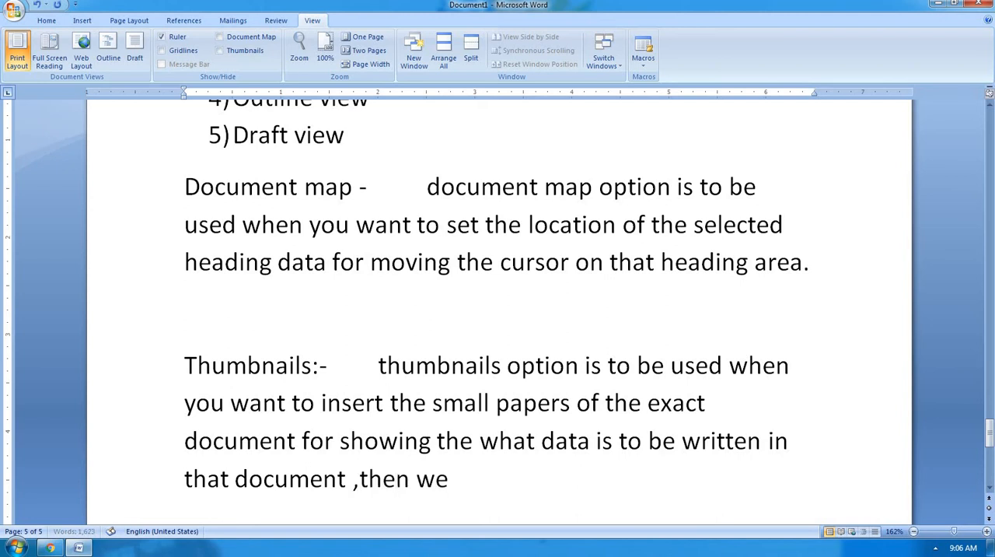
type(" use thi")
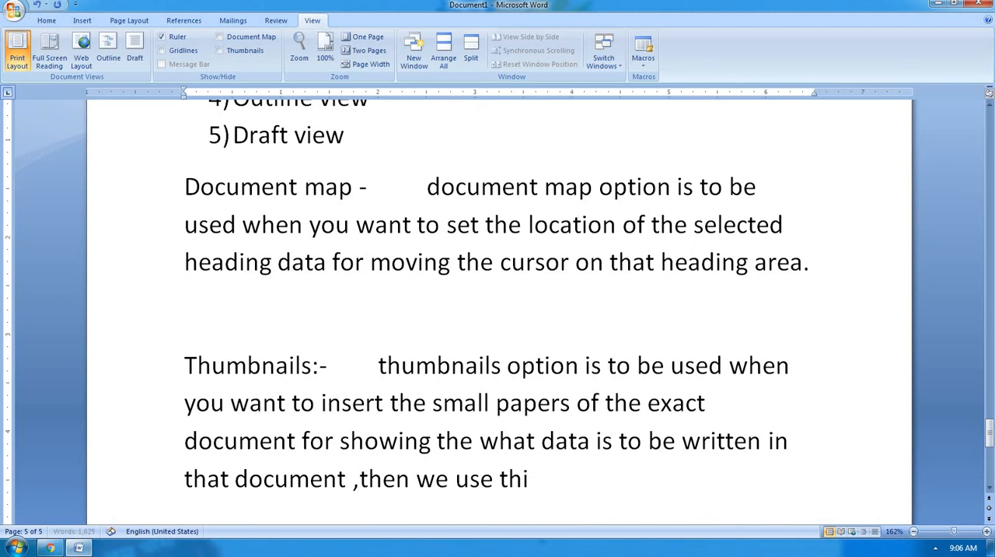
type("s op")
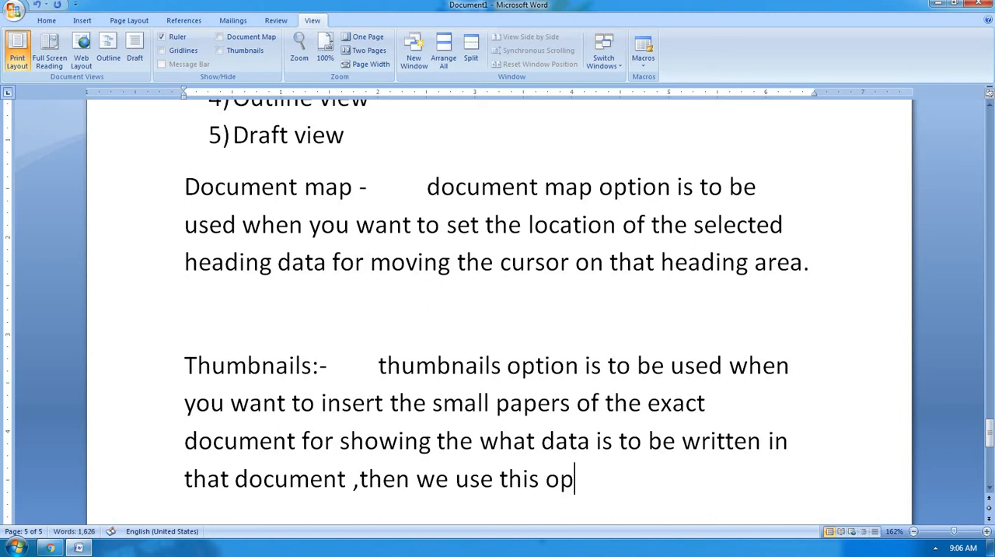
type("tion.")
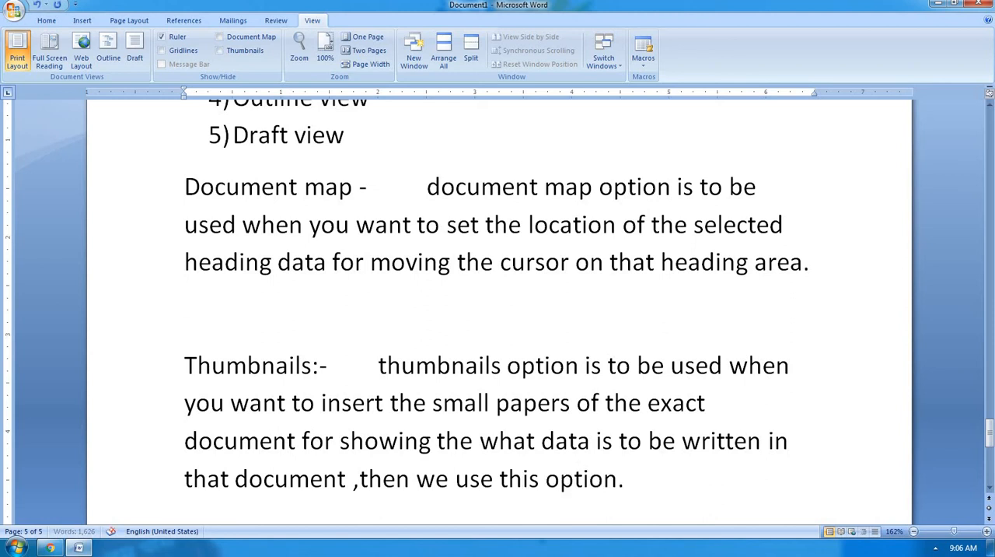
key("Return")
key("Return")
key("Return")
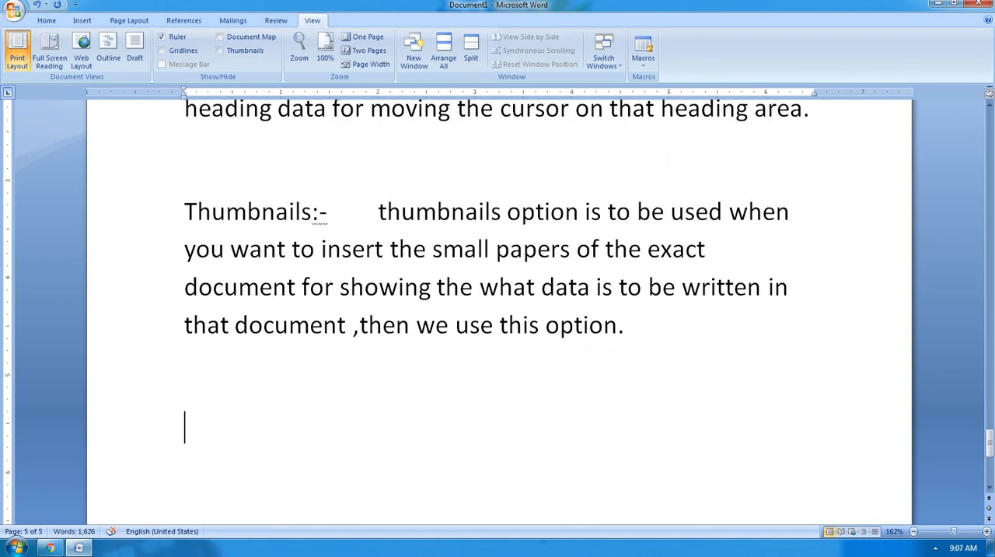
type("ctrl")
key("BackSpace")
key("BackSpace")
Append "(from exit this view" to the "Full screen reading view" item in the list of views.
scroll(172, 299, "up", 5)
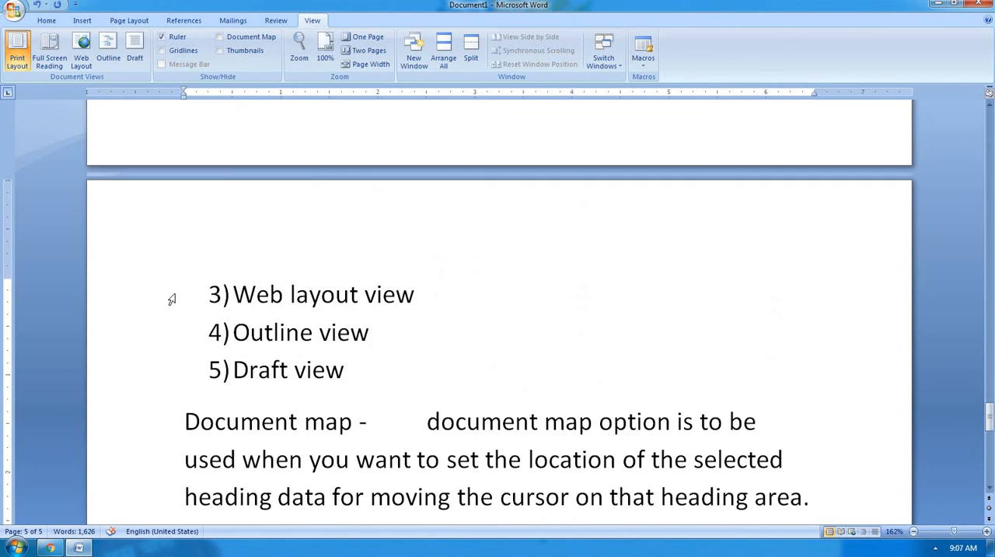
scroll(172, 299, "up", 3)
left_click(523, 285)
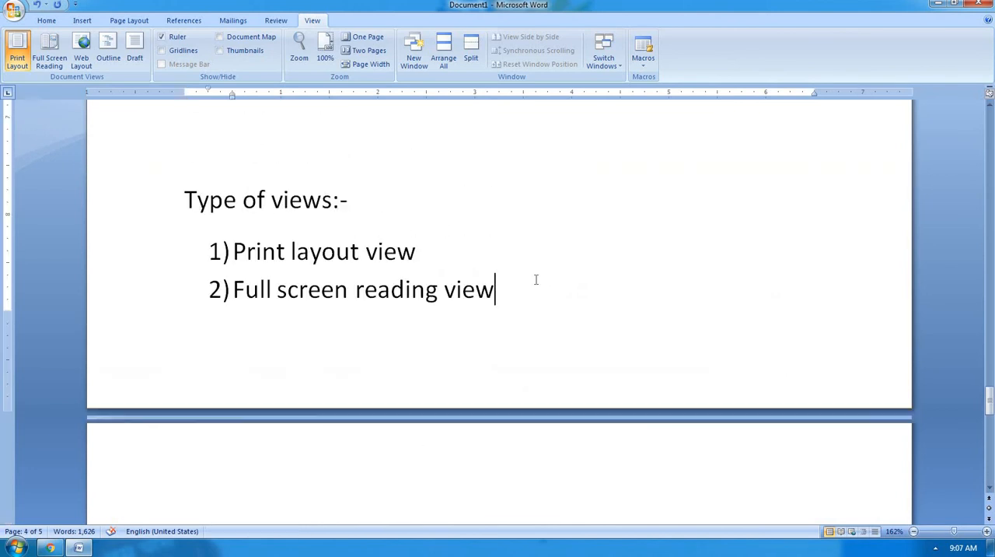
type("(from w")
key("BackSpace")
type("ext")
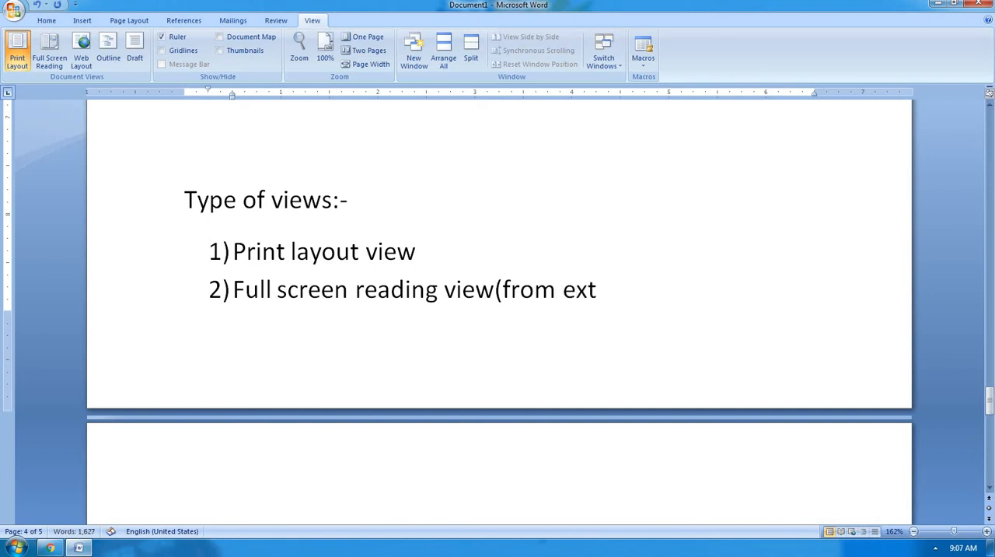
key("BackSpace")
type("it this")
type(" view")
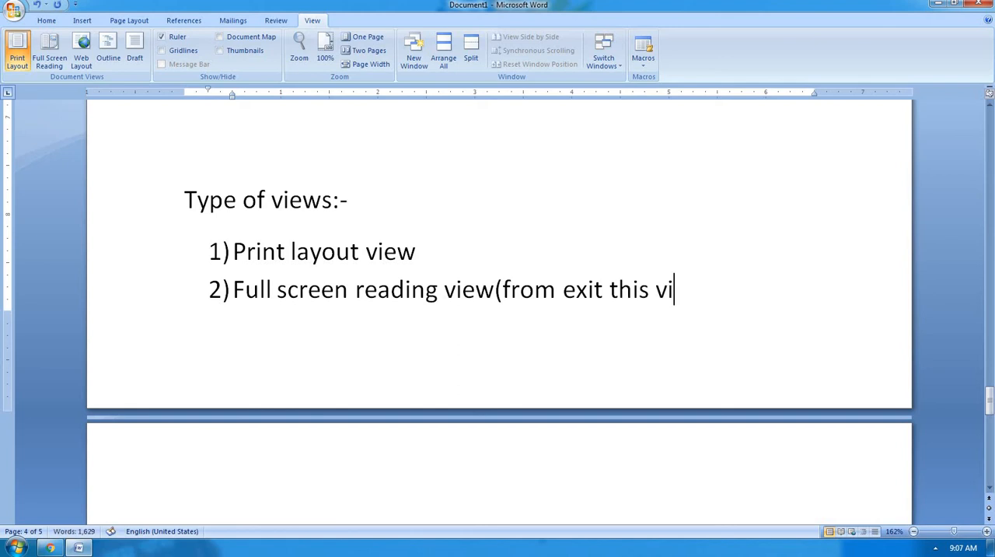
type(" press es")
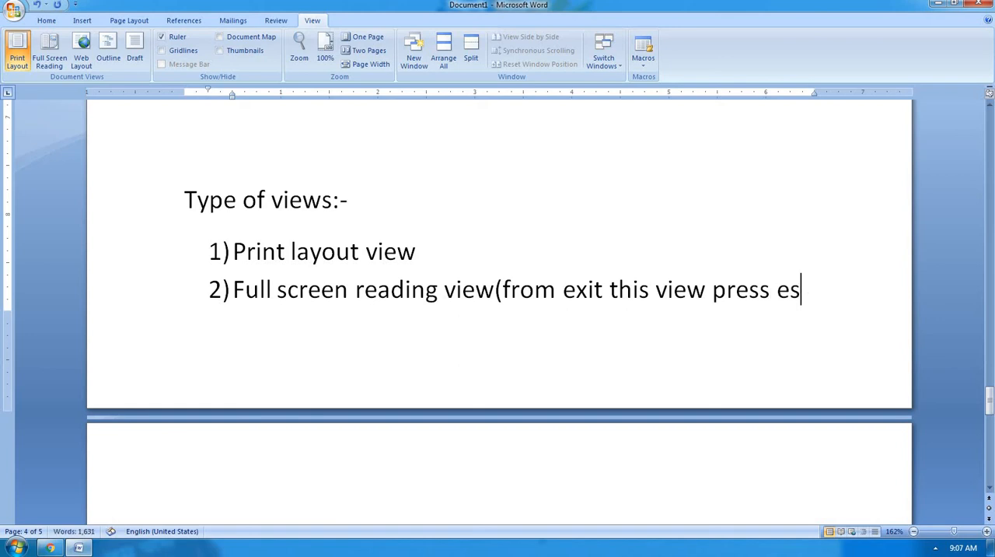
type("c")
type("\"")
Continue the note on the full screen reading item with the words press "esc", enclosing esc in quotation marks.
key("Left")
key("Left")
key("Left")
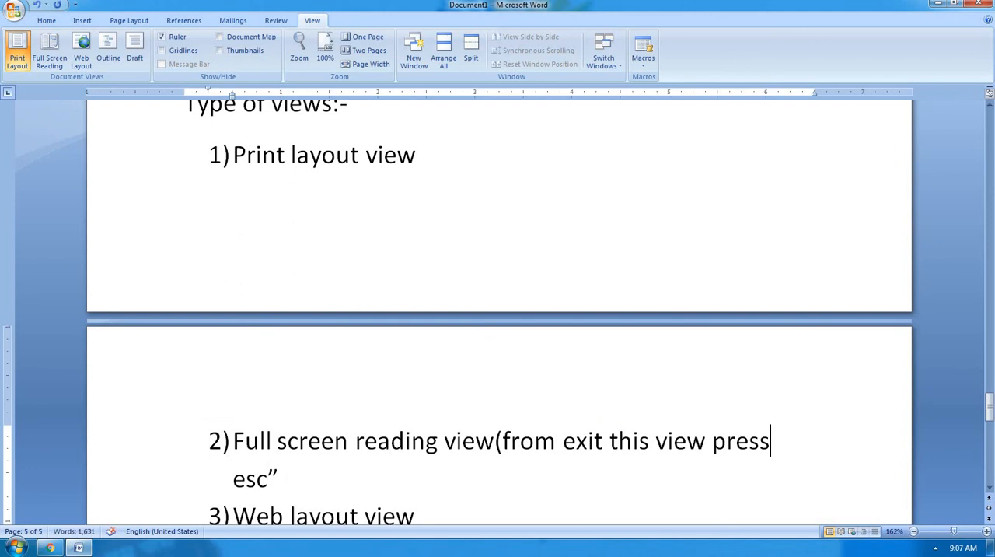
type("\"")
key("Right")
key("Right")
key("Right")
key("Right")
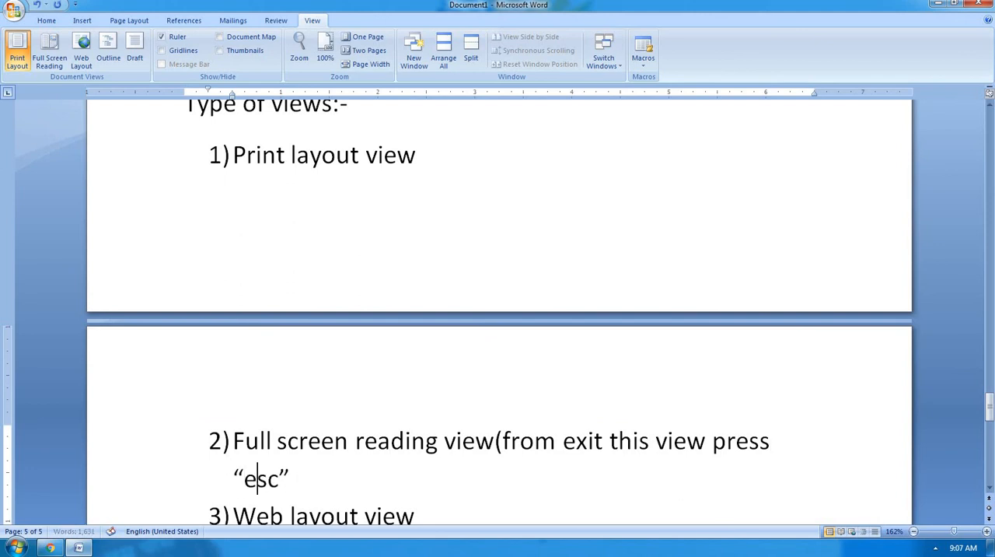
Complete the full screen reading note with "escape button" and a closing parenthesis.
type("escape button")
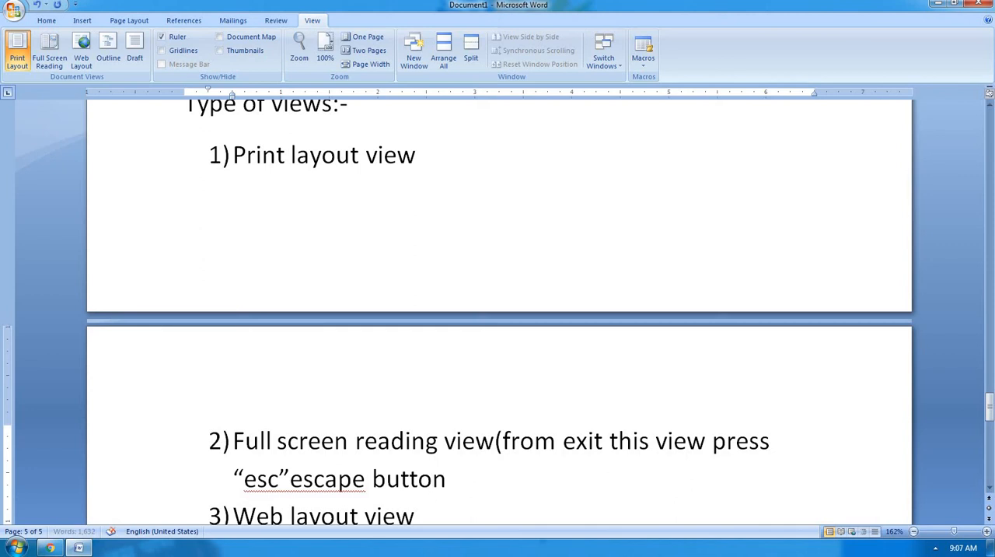
type(" f")
key("BackSpace")
type(")")
Write "Ctrl+mouse's scroll bar" on the empty line below the Thumbnails explanation.
scroll(601, 483, "down", 2)
scroll(486, 356, "down", 5)
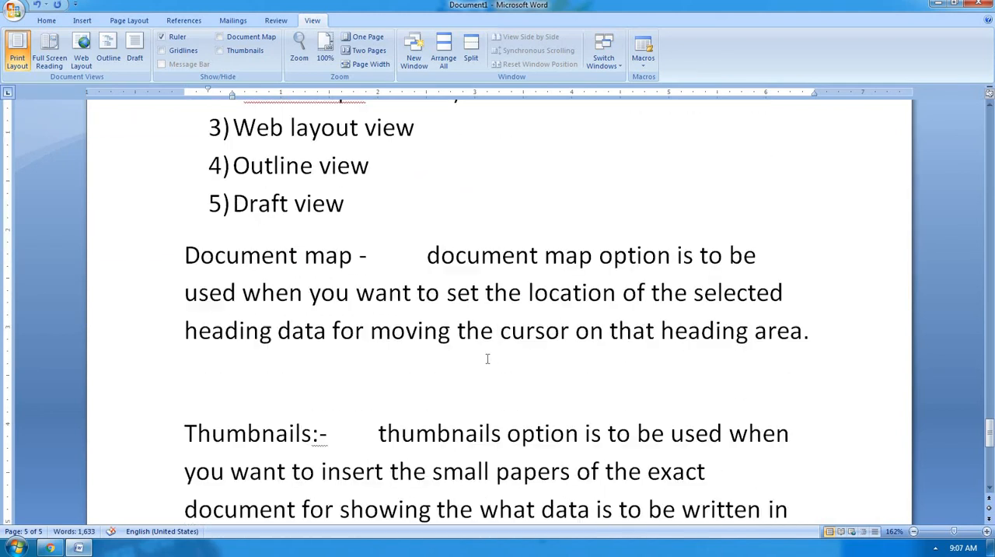
left_click(208, 305)
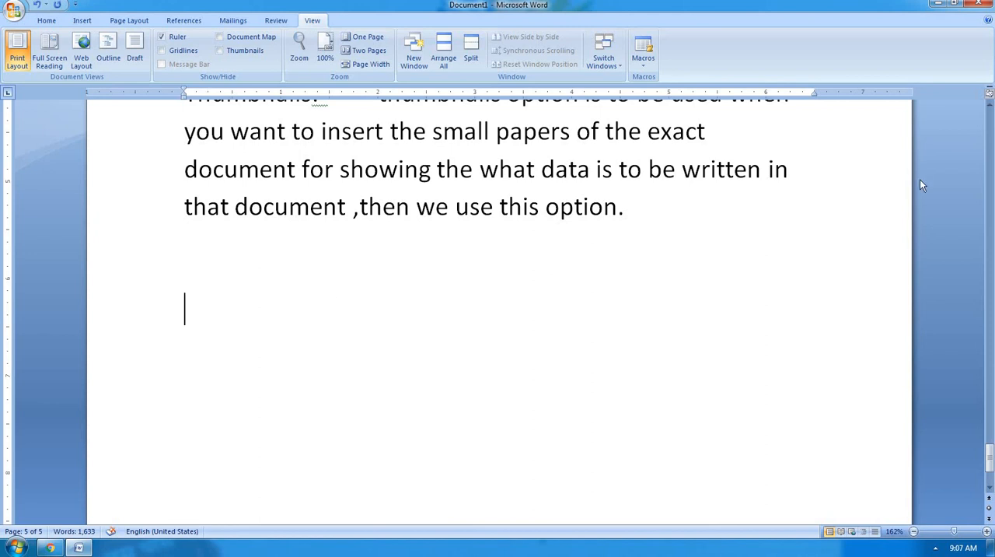
type("ma")
key("BackSpace")
key("BackSpace")
type("ctrl+mous")
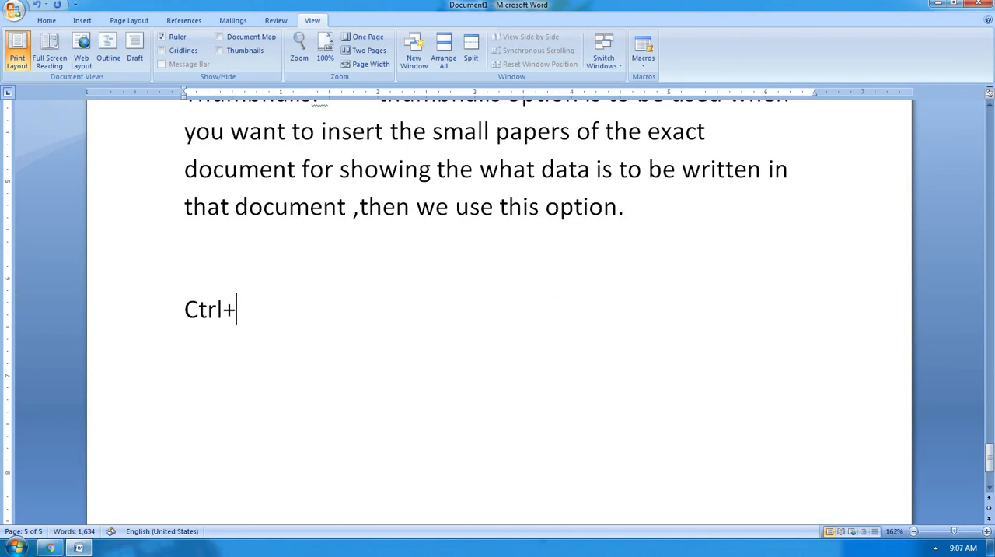
type("e's s")
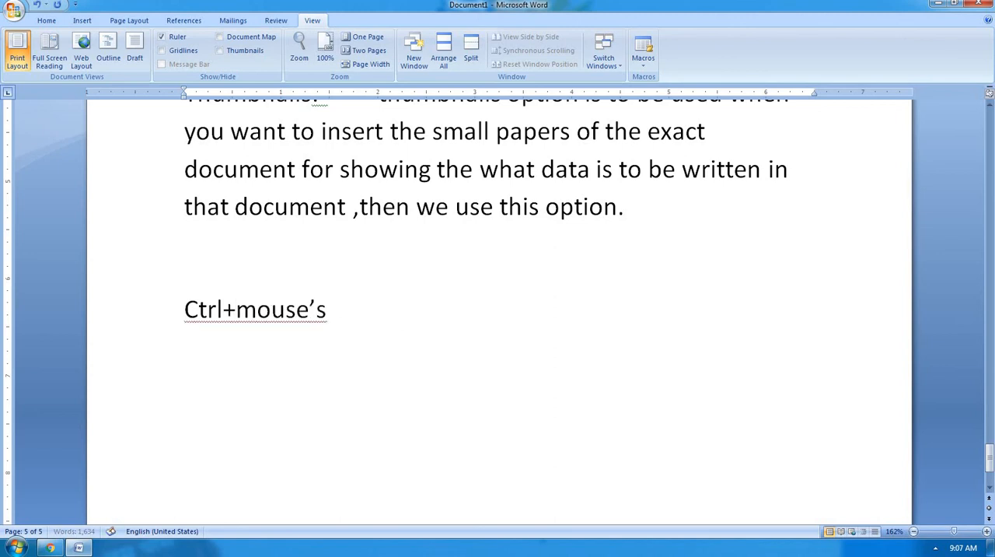
type("croll bar")
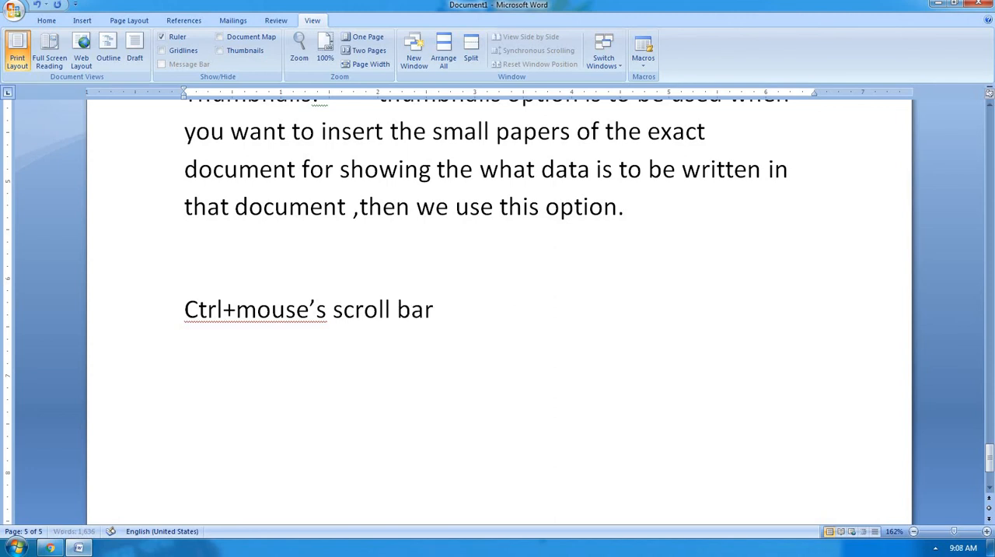
Add "for zoom in/out" to the Ctrl+mouse line, separated from the shortcut by tab spacing.
key("Tab")
key("Tab")
key("Tab")
type("for zoom i")
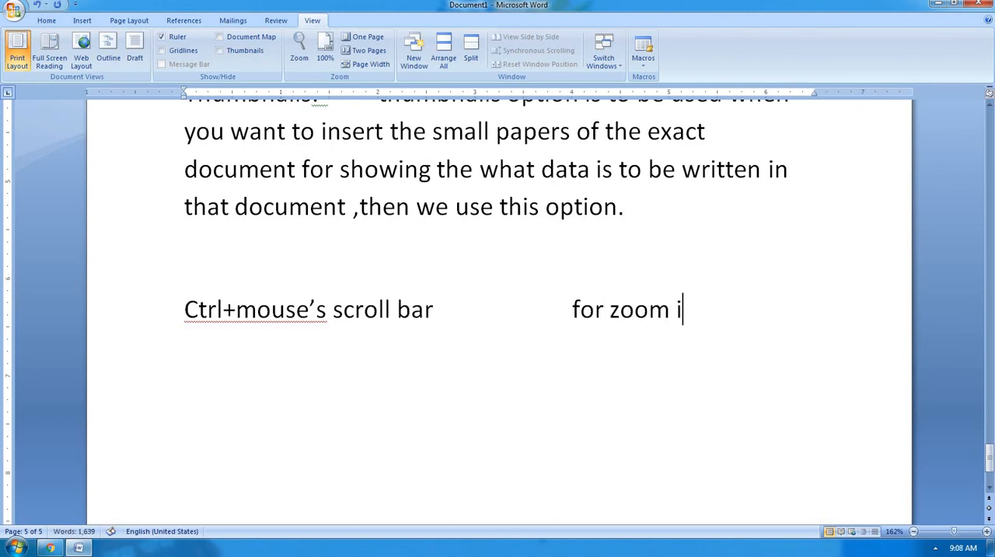
type("n/out")
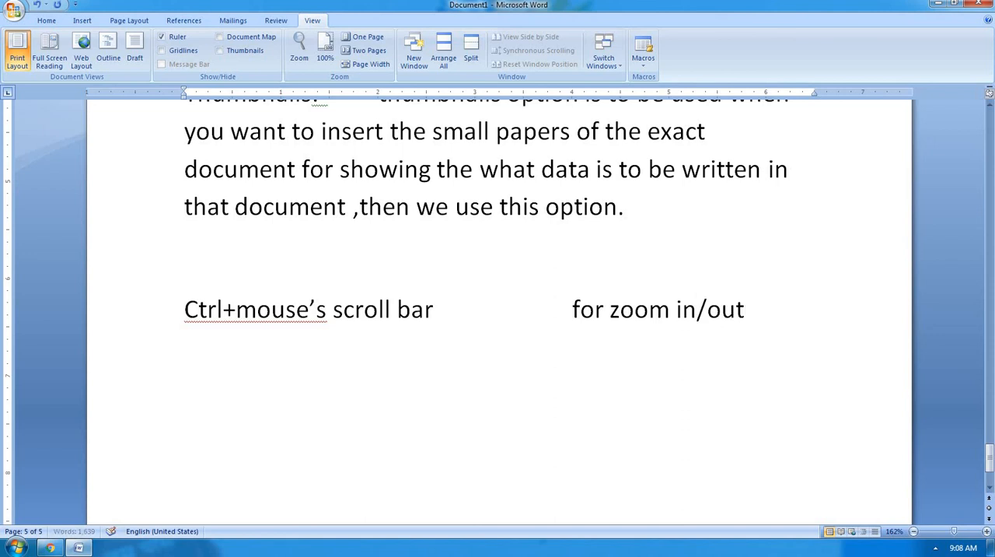
type("max zoom")
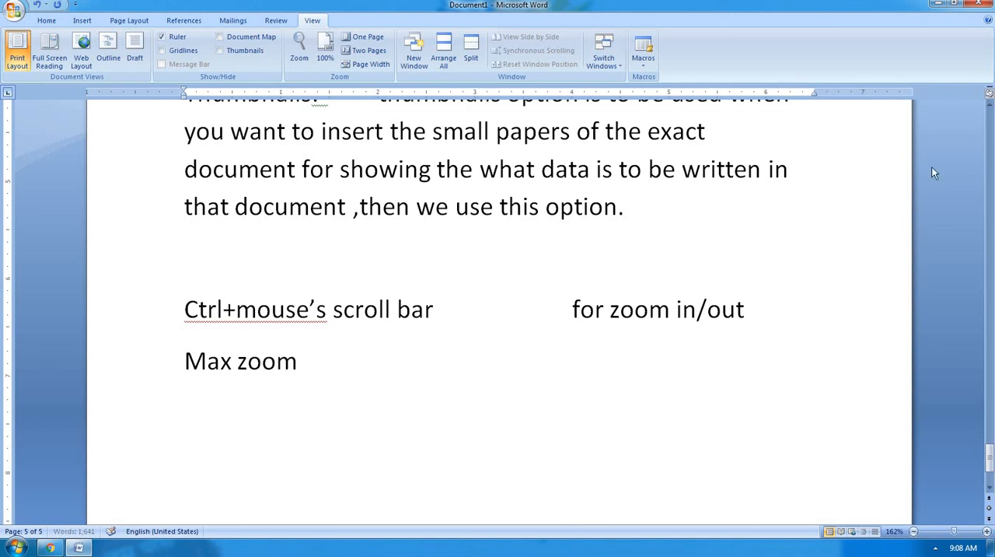
Add a "Max zoom" line below the Ctrl+mouse line, with the value 500% aligned under "for zoom in/out".
key("Tab")
type("400")
key("BackSpace")
key("BackSpace")
key("BackSpace")
type("500")
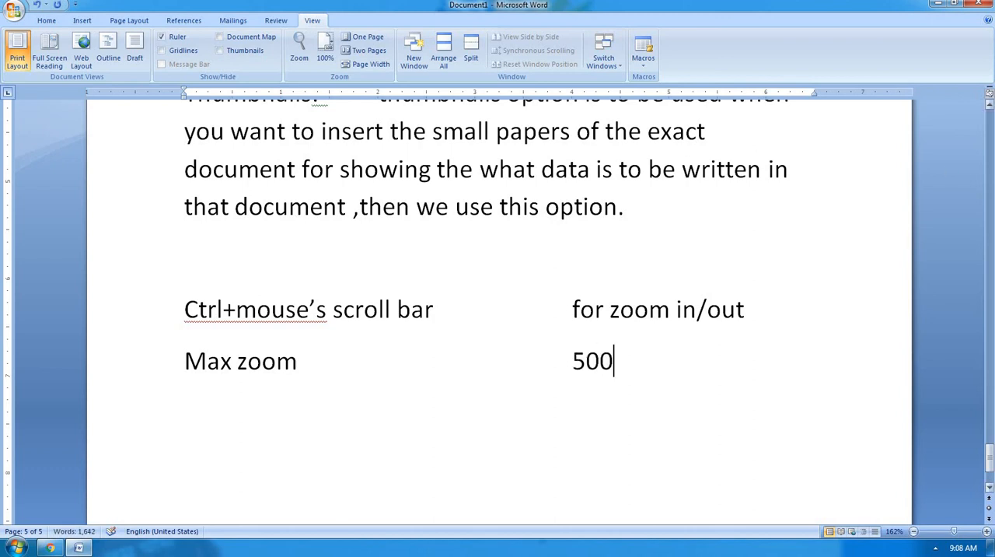
type("%")
type("m")
type("in")
Add a "Min zoom" line below the Max zoom line, with the value 10% aligned in the same column.
key("Tab")
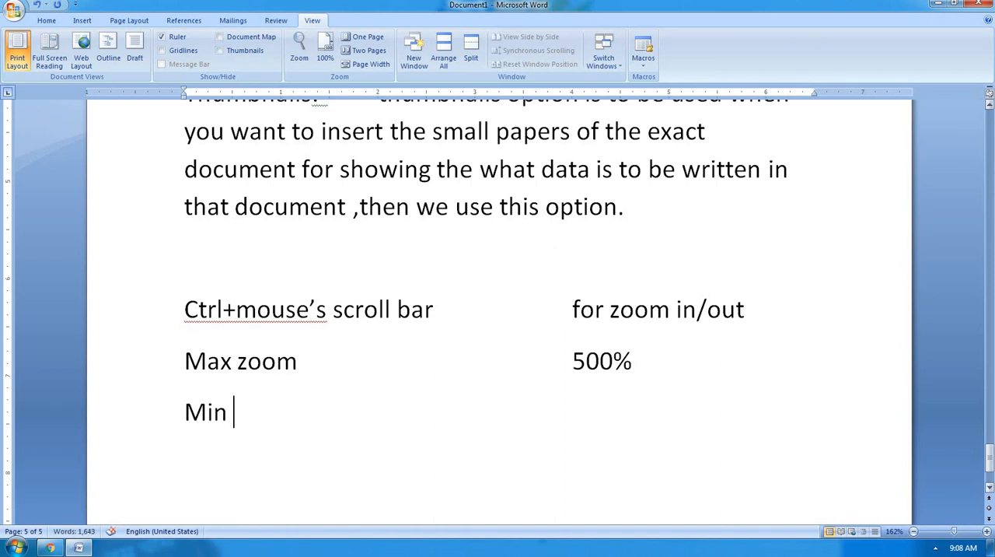
type("zoom\t")
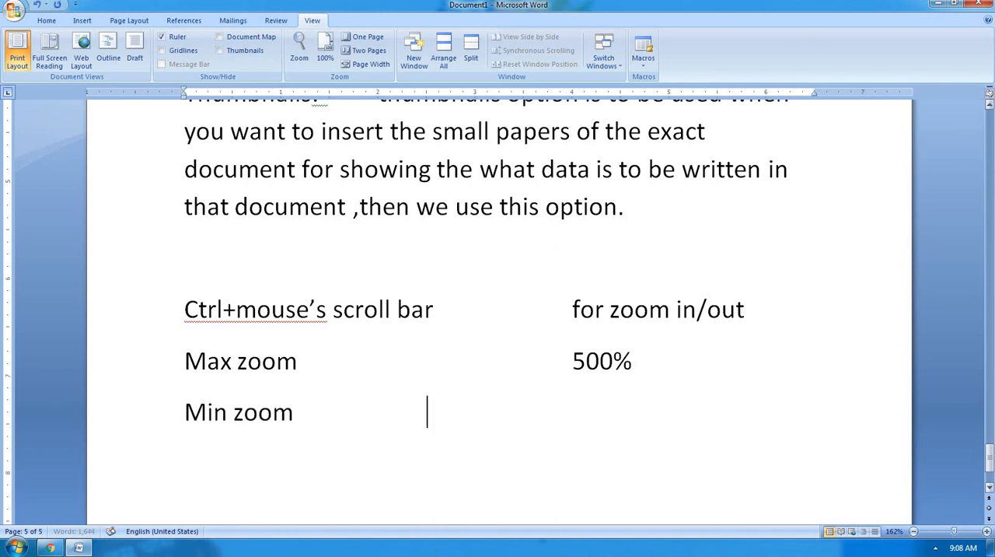
type("10% ")
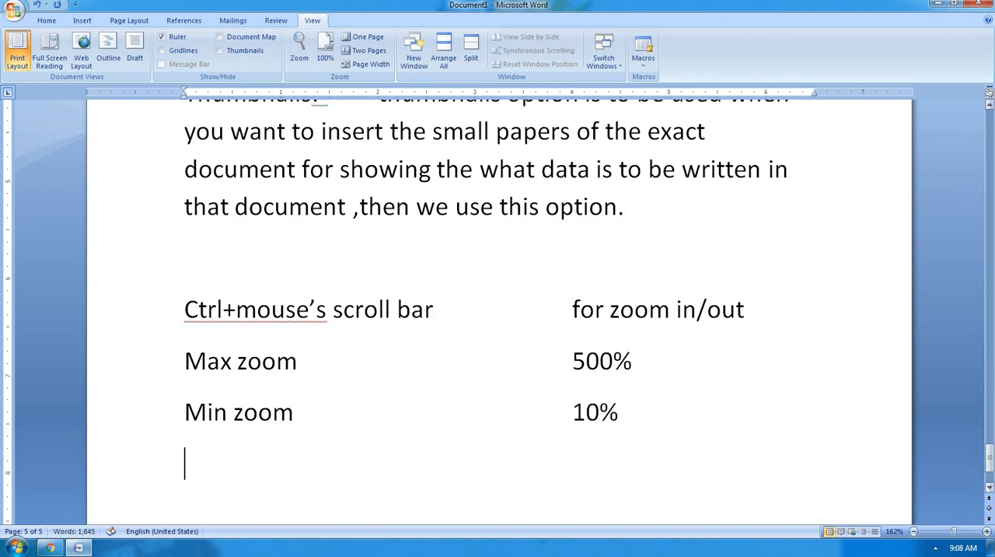
type("By defa")
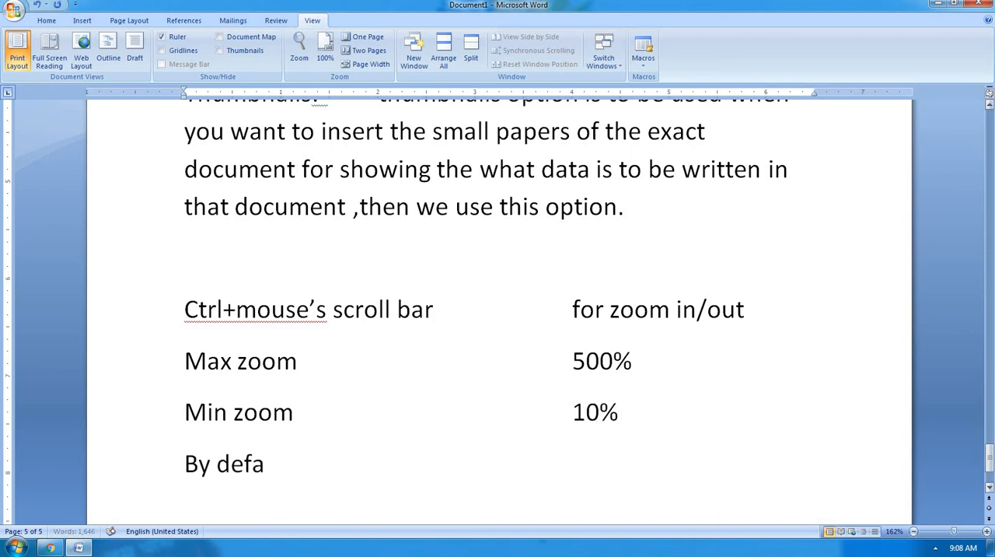
type("ult/ normal")
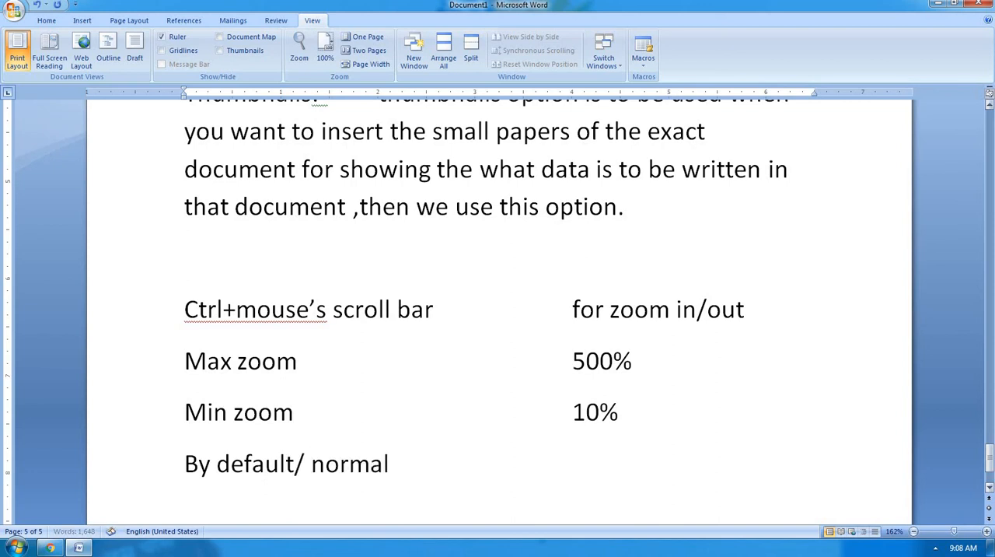
type(" zoom")
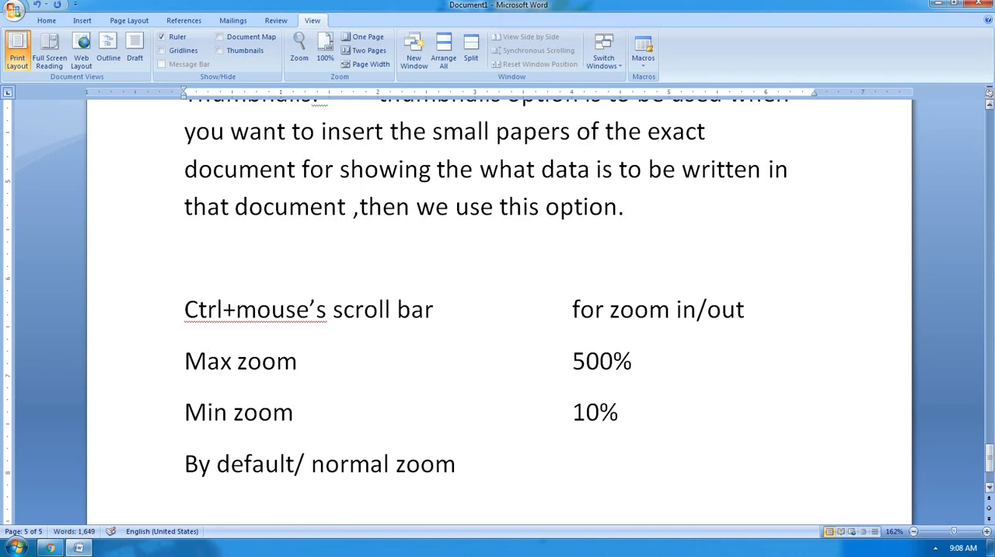
Add a "By default/ normal zoom" line with the aligned value 100%, and start a new line below it.
key("Tab")
type("100")
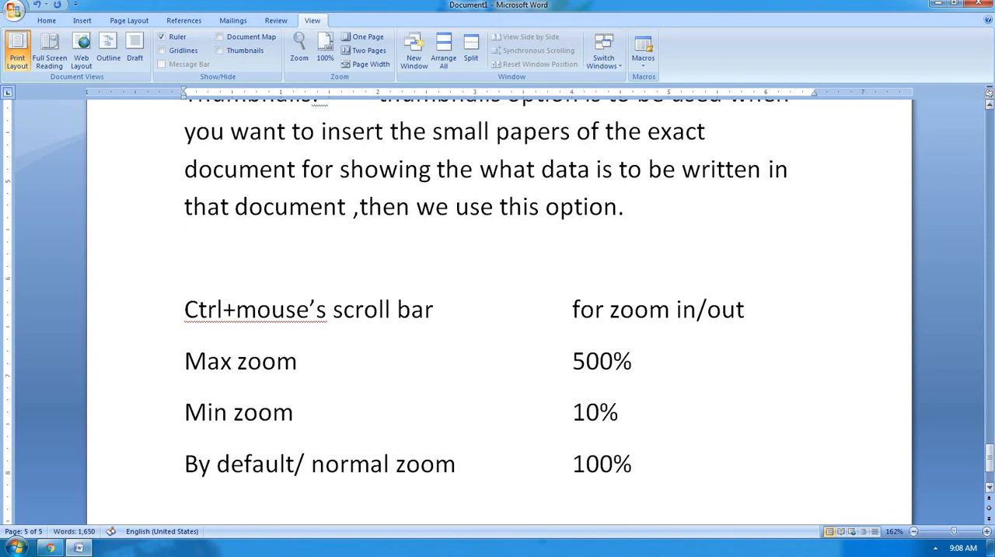
key("Return")
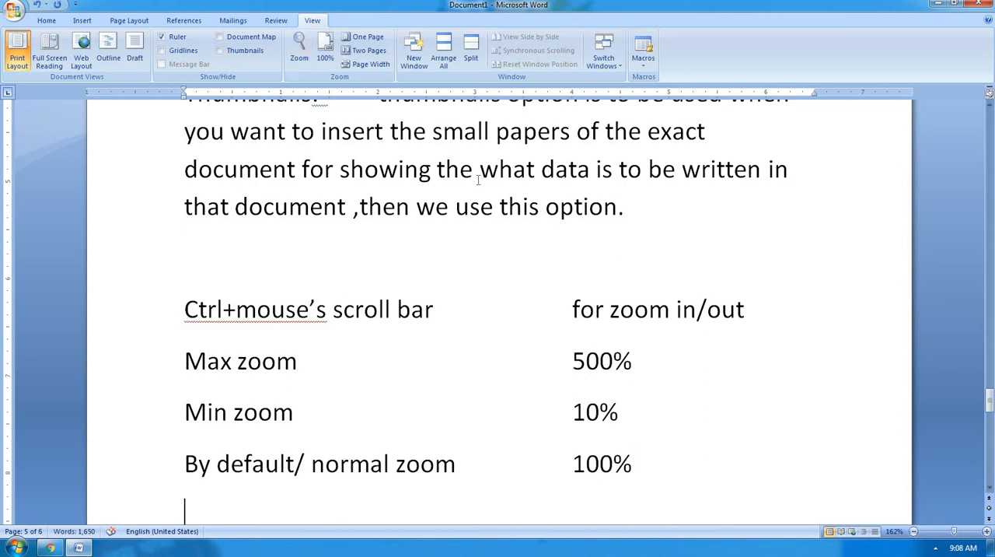
Write the heading "Zoom option" on the empty line above the Ctrl+mouse's scroll bar line.
scroll(480, 180, "down", 3)
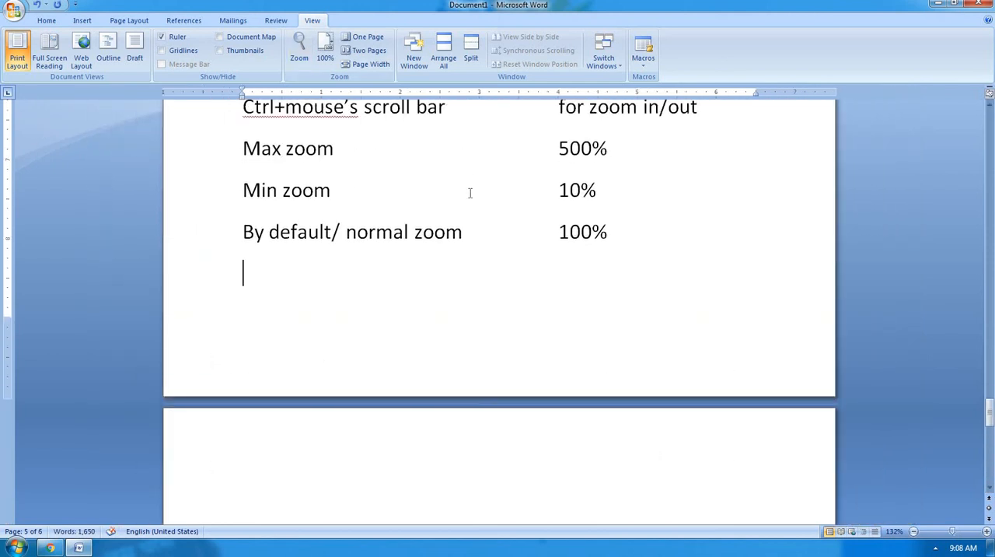
scroll(470, 193, "up", 3)
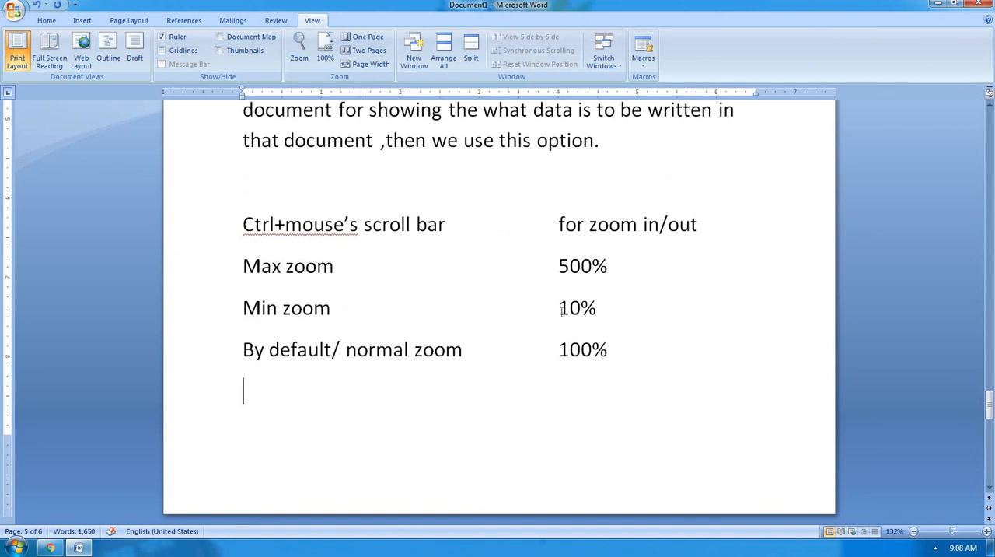
scroll(561, 309, "up", 1)
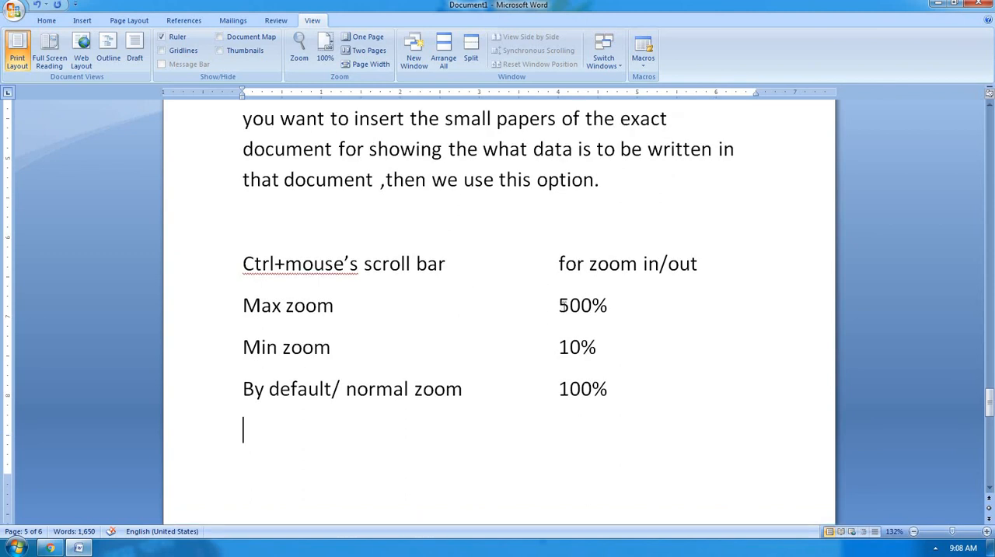
left_click(243, 221)
type("zoom ")
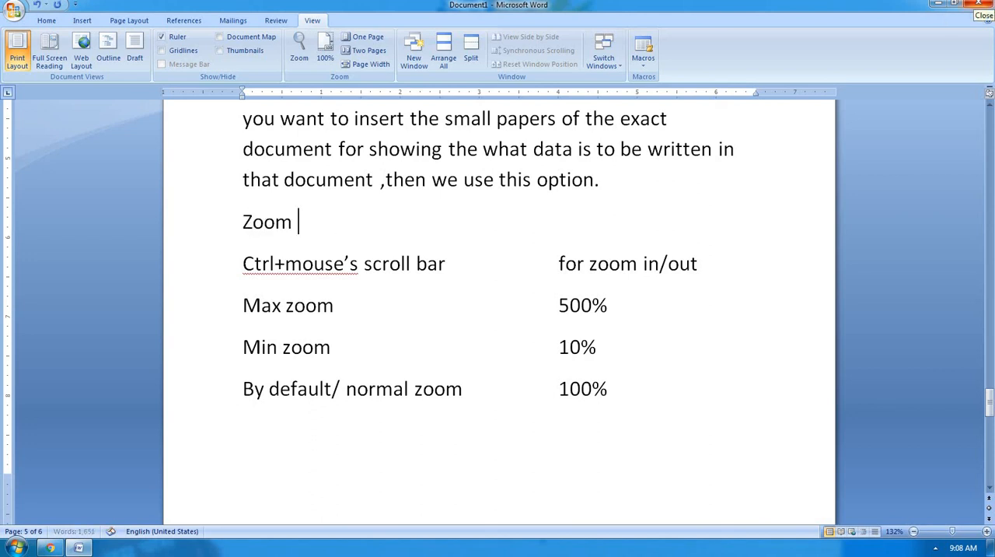
type("option")
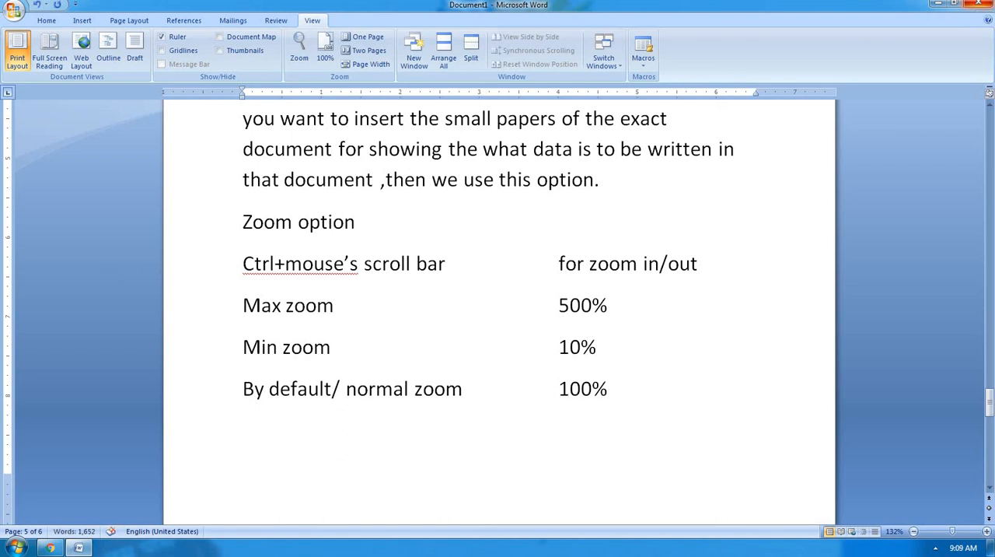
Make the "Zoom option" heading bold, a few sizes larger and double underlined.
key("shift+Home")
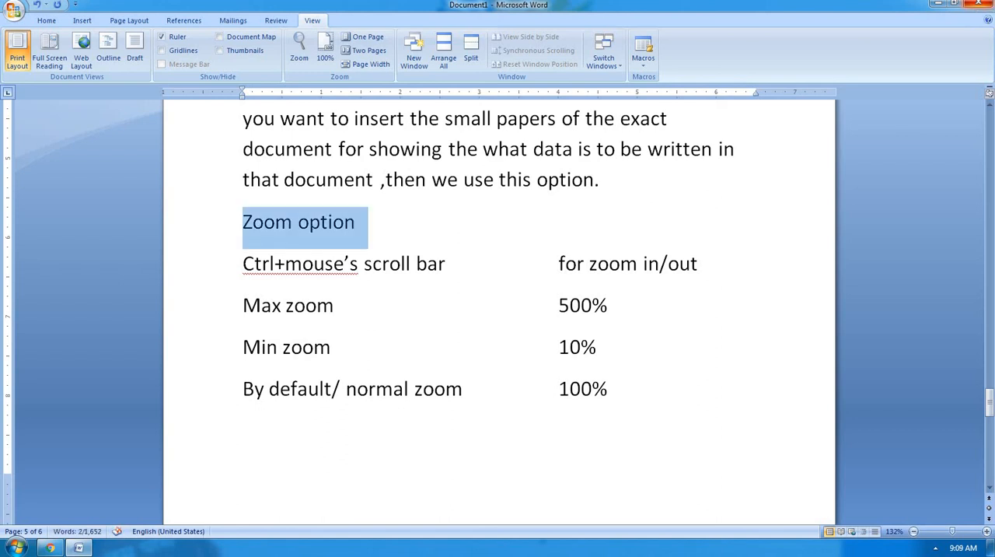
key("ctrl+b")
key("ctrl+shift+period")
key("ctrl+shift+period")
key("ctrl+shift+period")
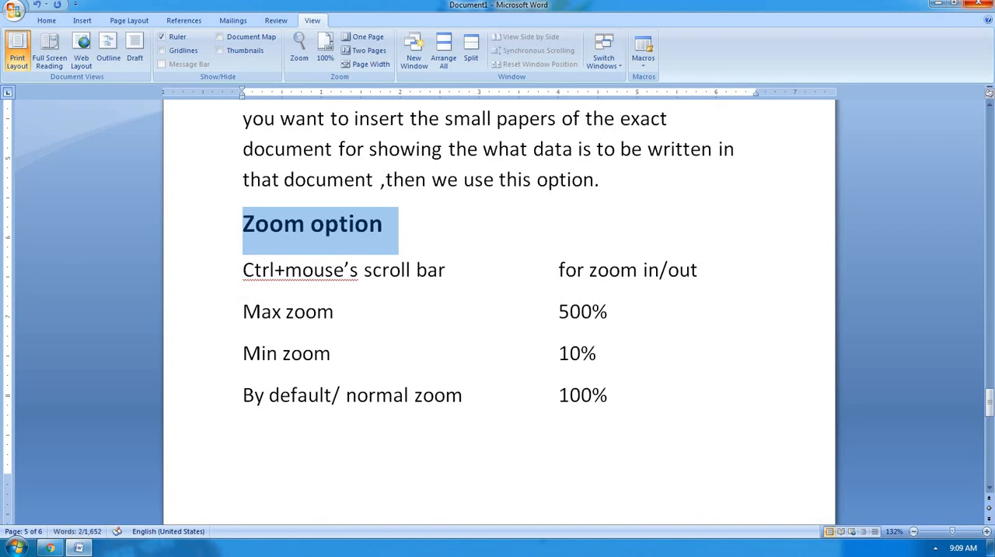
key("ctrl+u")
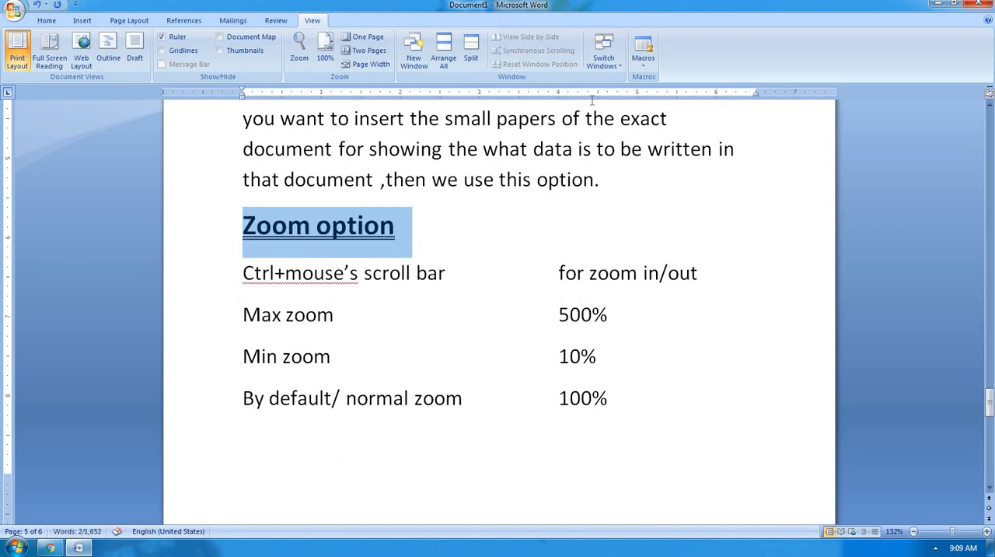
left_click(510, 221)
Make the "Thumbnails:-" and "Document map -" labels at the start of their explanations bold.
scroll(509, 222, "up", 1)
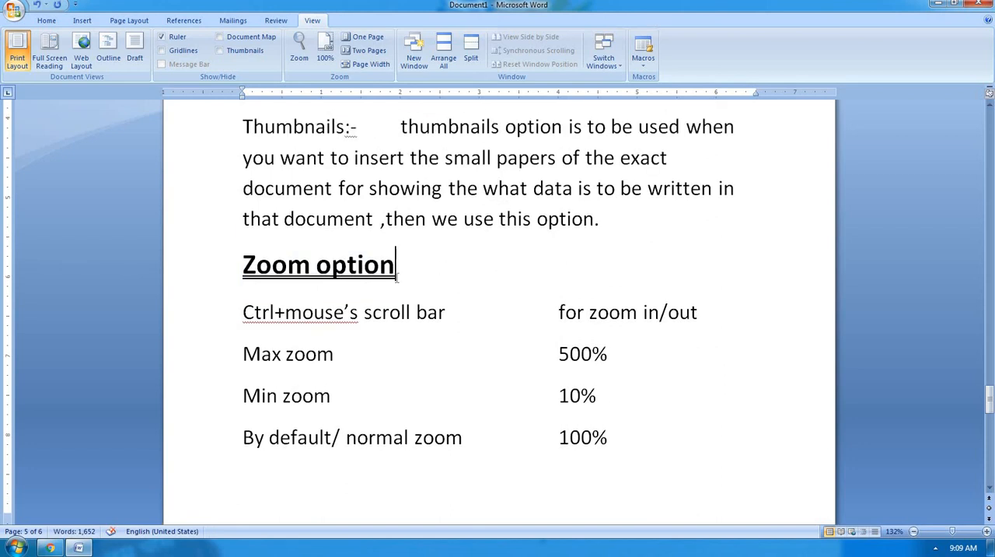
scroll(455, 317, "up", 3)
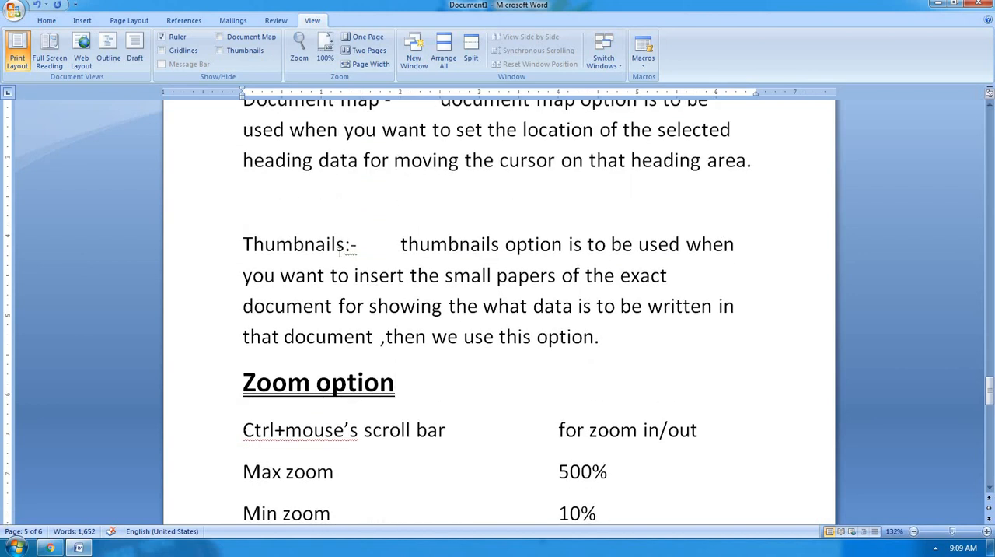
left_click_drag(358, 242, 227, 246)
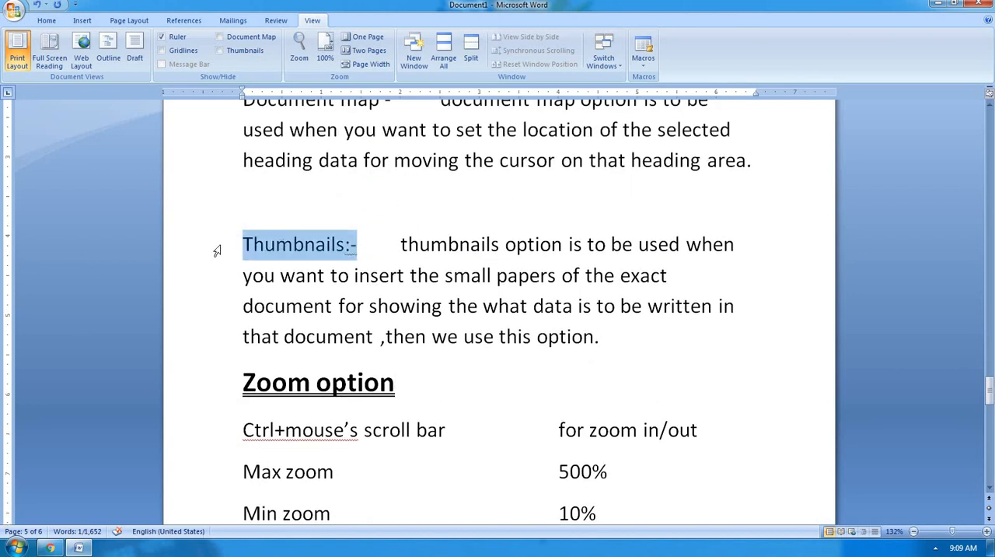
key("ctrl+b")
scroll(370, 225, "up", 3)
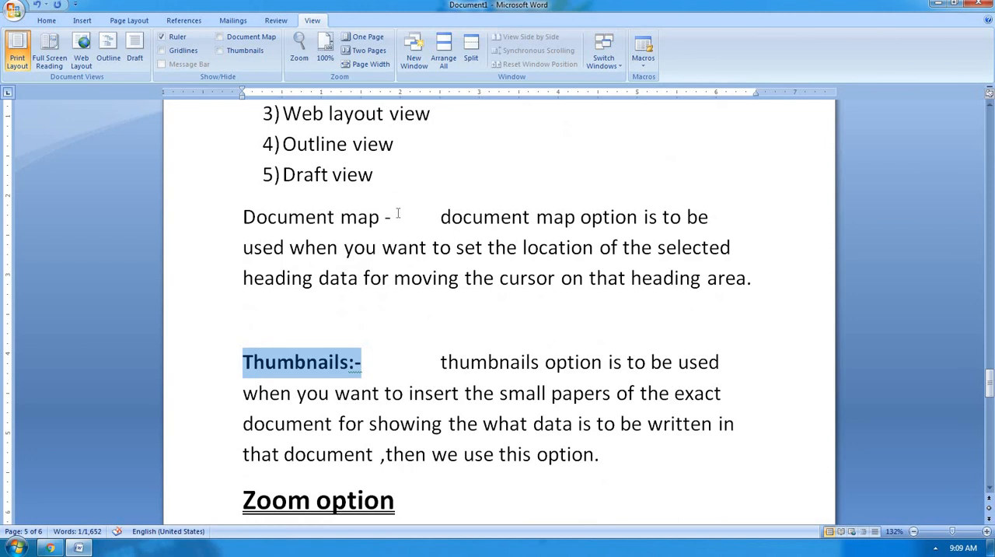
left_click_drag(397, 213, 198, 213)
key("ctrl+b")
Make the "Type of views:-" heading above the numbered list of views bold.
scroll(207, 225, "up", 4)
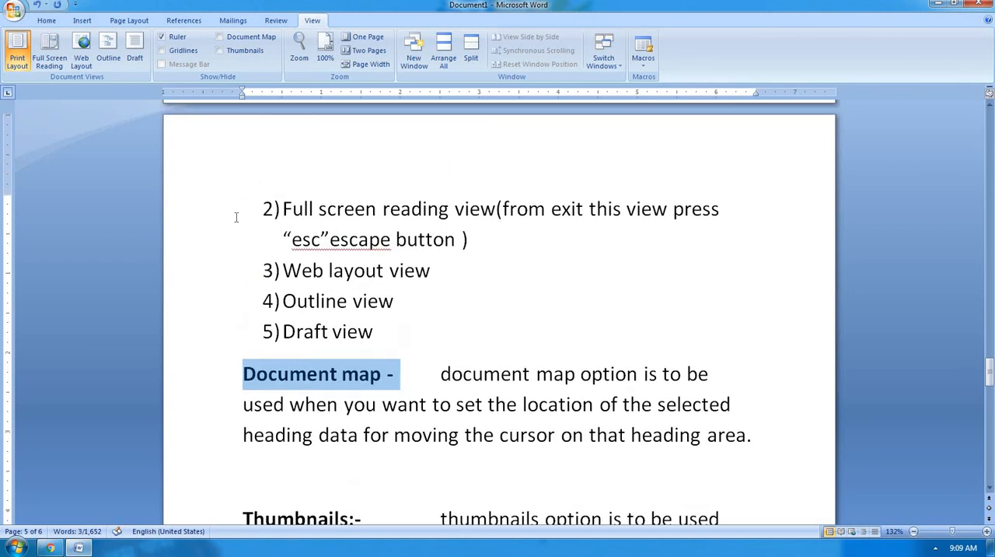
scroll(236, 217, "up", 7)
left_click_drag(383, 208, 206, 207)
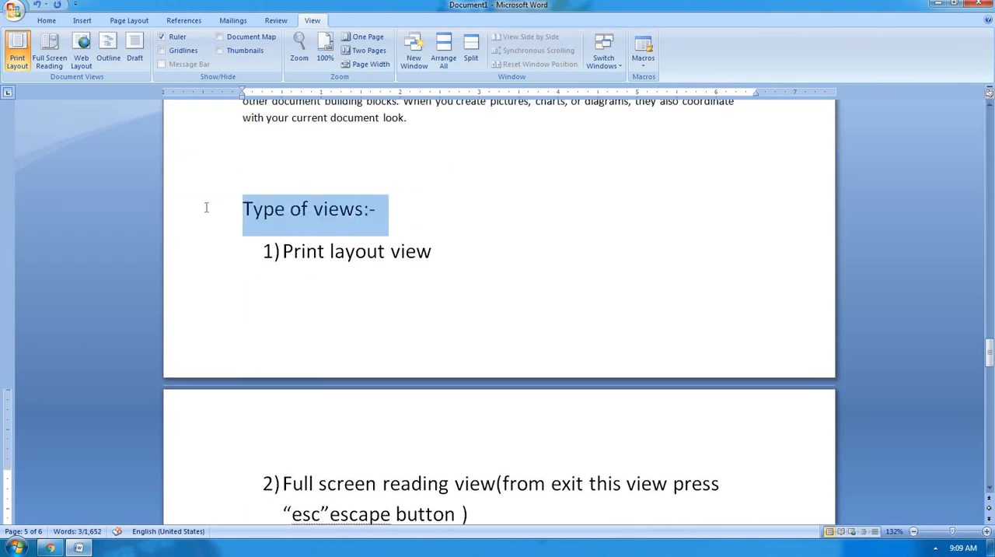
key("ctrl+b")
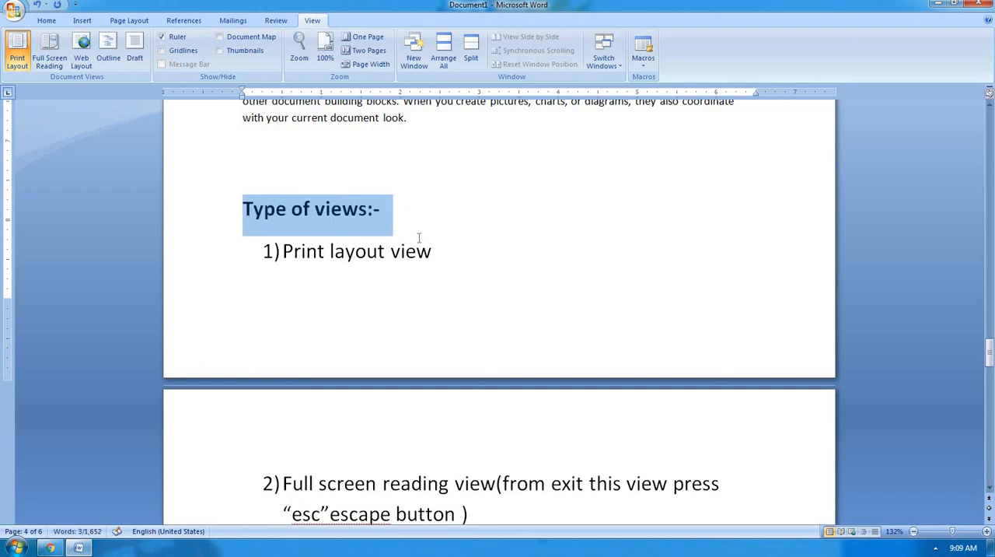
Insert a bold "Note:-" line between the Draft view list item and the Document map explanation.
scroll(419, 236, "down", 2)
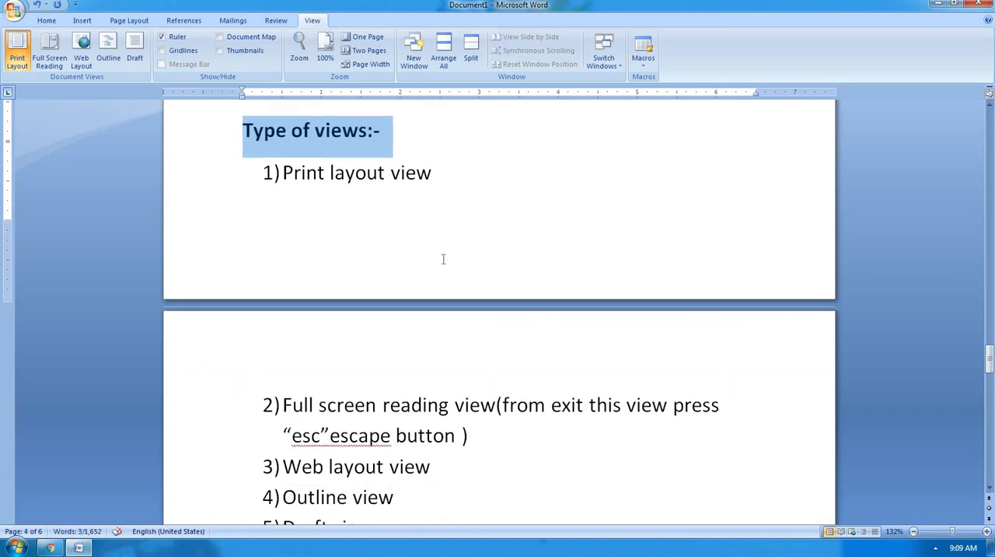
scroll(443, 259, "down", 2)
scroll(382, 325, "down", 3)
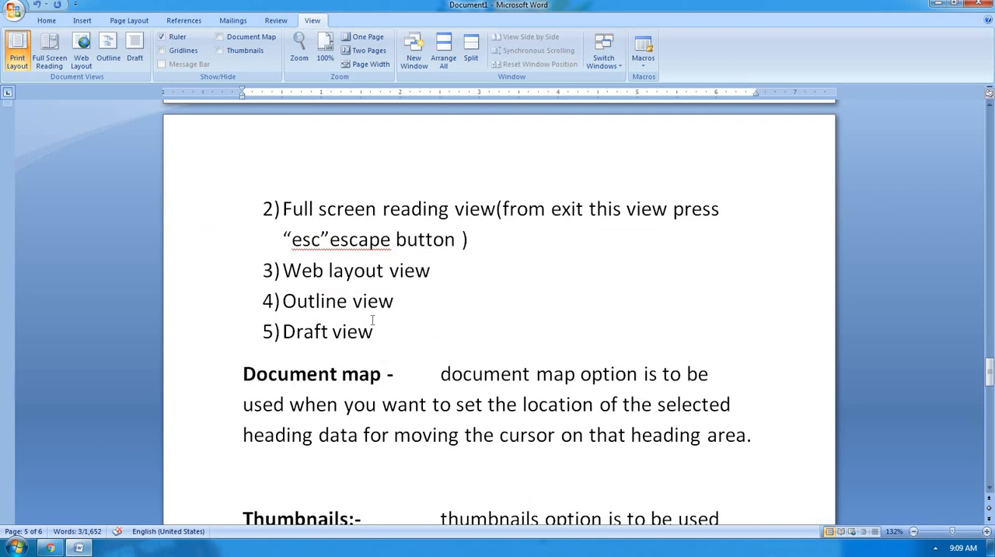
scroll(418, 300, "up", 1)
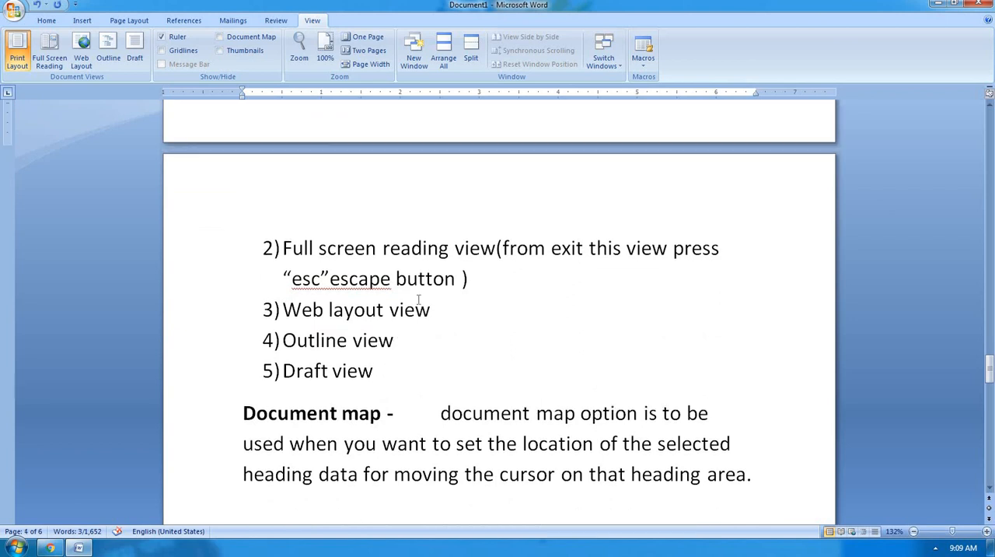
scroll(419, 299, "down", 3)
left_click(395, 251)
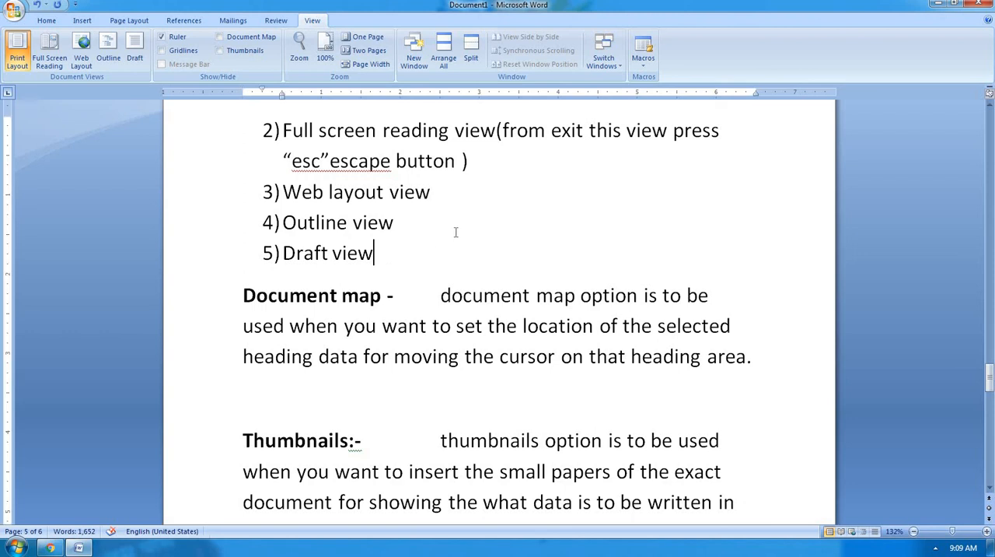
key("Return")
key("Return")
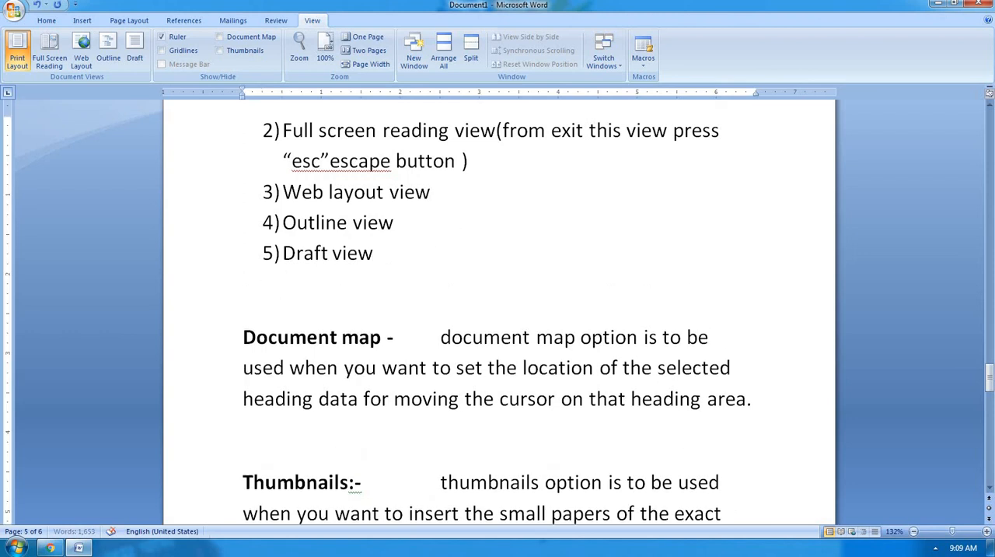
type("note:-")
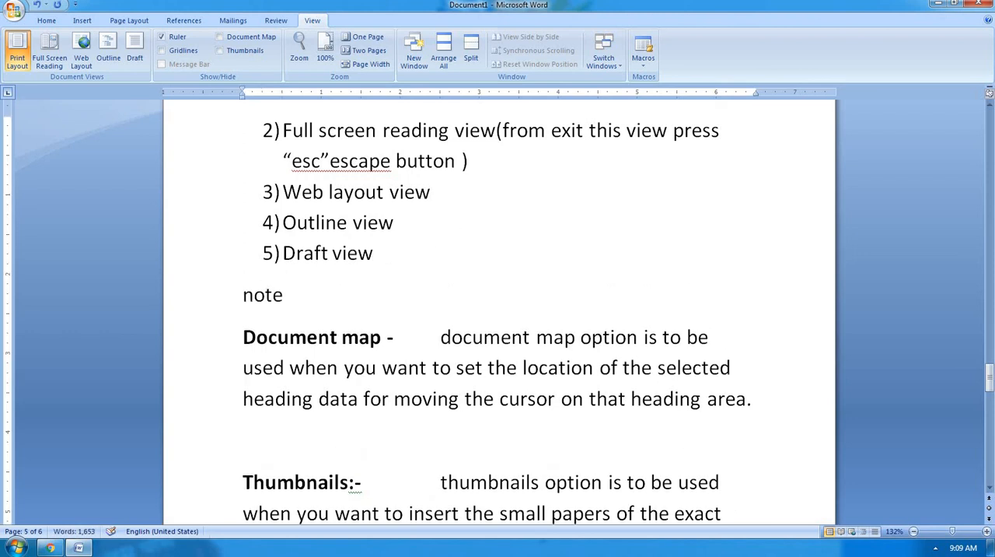
key("shift+Home")
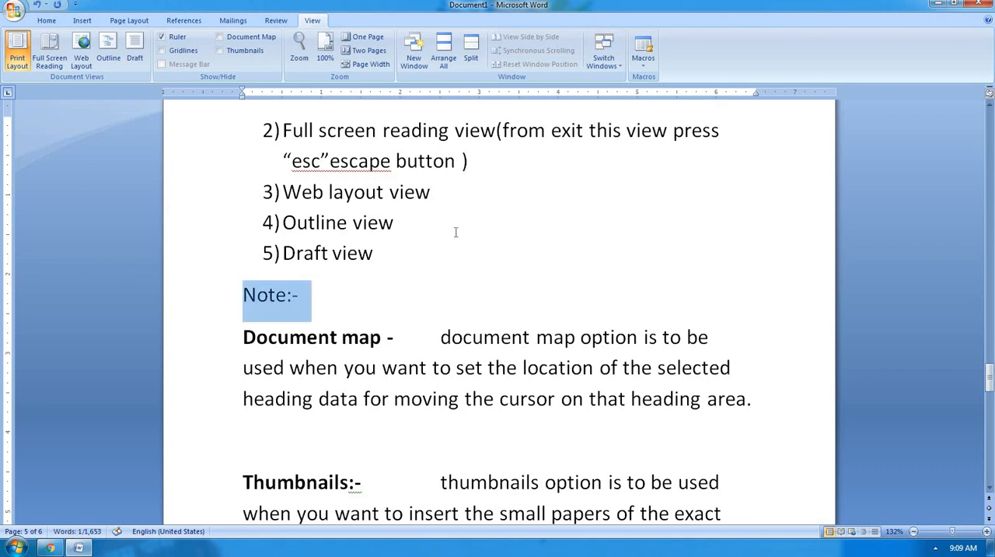
key("ctrl+b")
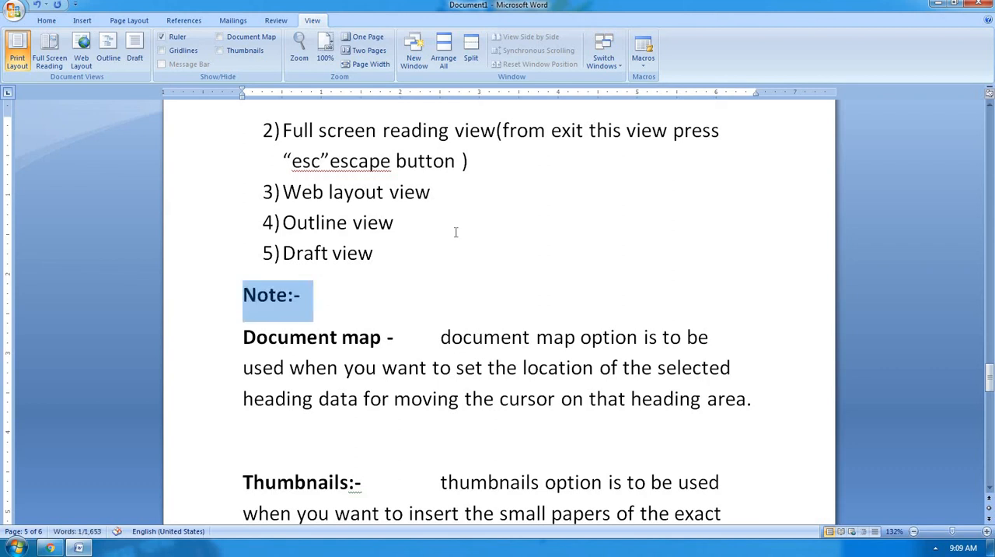
Begin the note's text with "except the" right after the "Note:-" label.
key("Right")
key("Up")
key("Right")
key("Right")
key("Right")
key("Right")
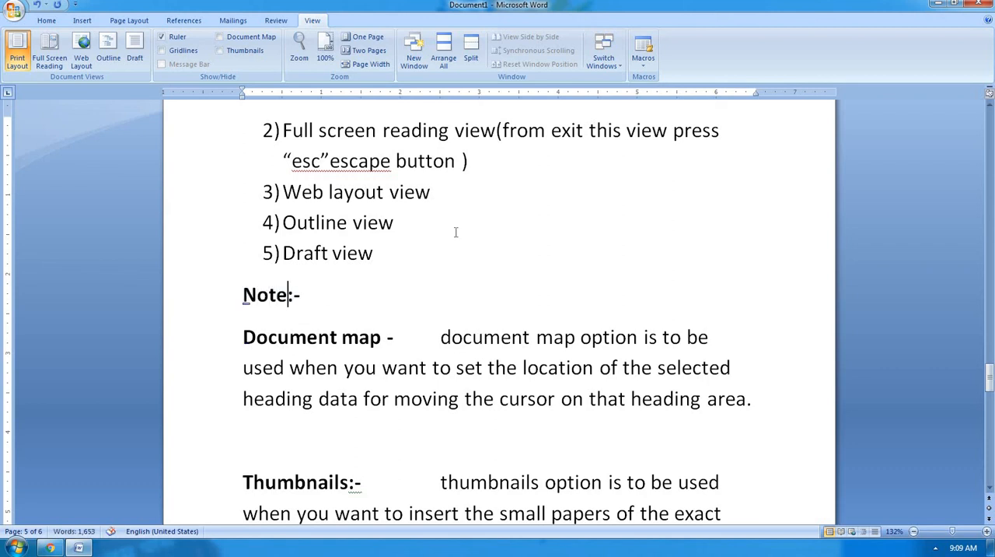
key("Right")
key("Right")
type("exce")
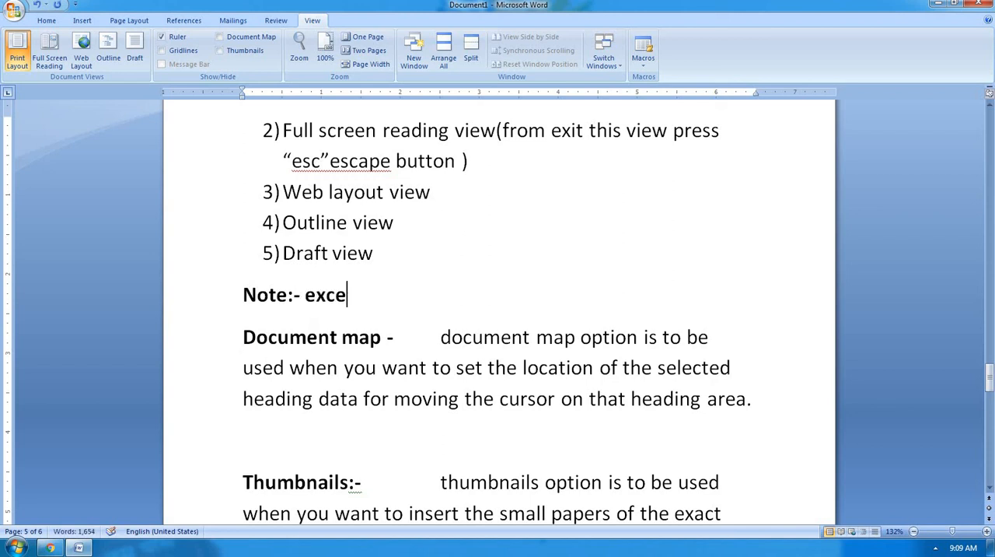
type("pt the")
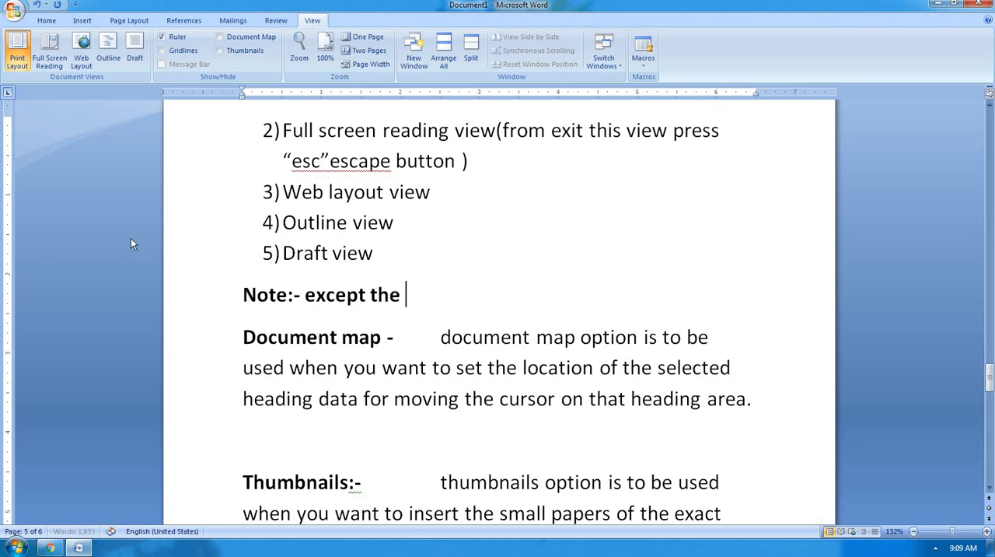
Remove the bold formatting from "except the" in the note line, keeping the "Note:-" label bold.
left_click(478, 296, "shift")
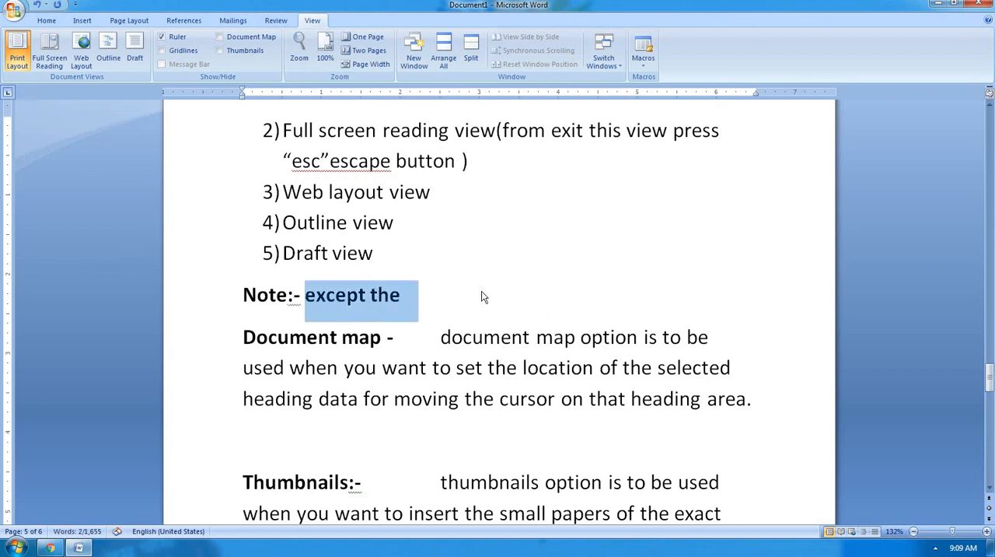
key("ctrl+b")
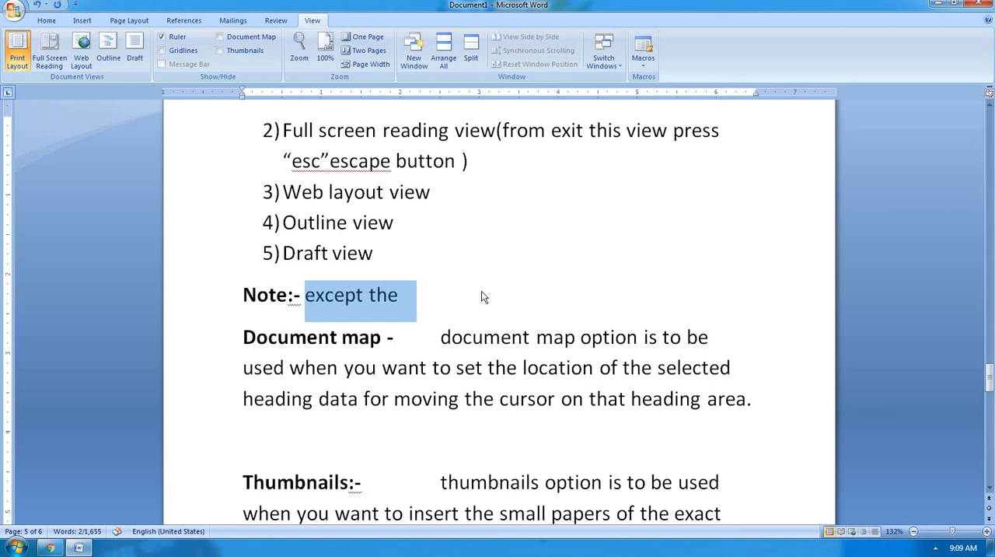
key("Right")
key("Up")
key("End")
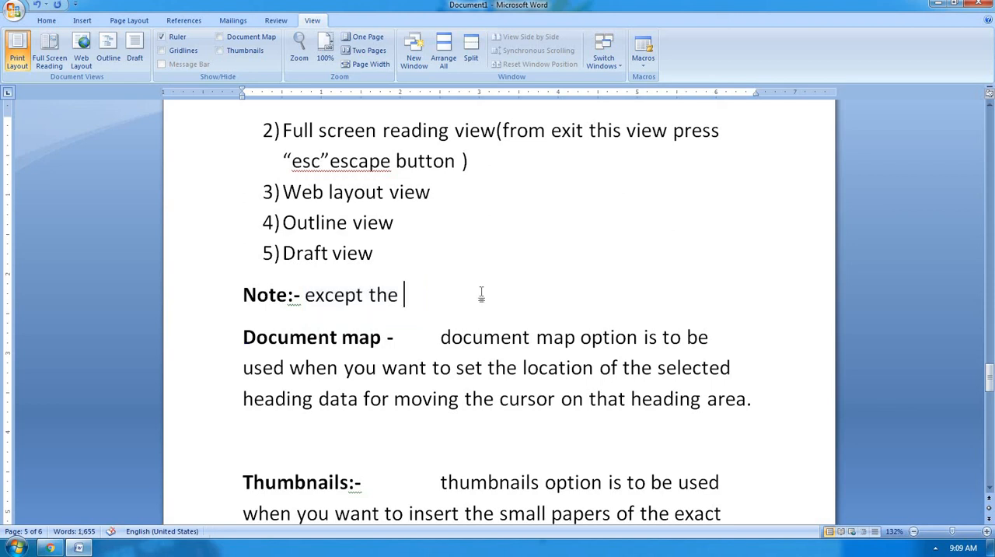
Continue the note after "except the" with the words "print layout view".
type("p")
type("rint al")
key("BackSpace")
key("BackSpace")
type("a")
key("BackSpace")
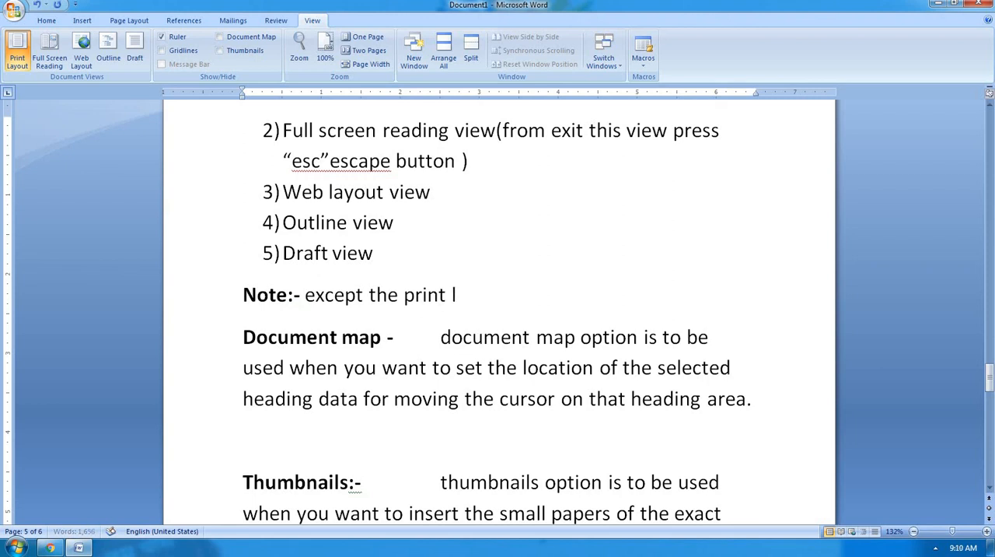
type("layout view")
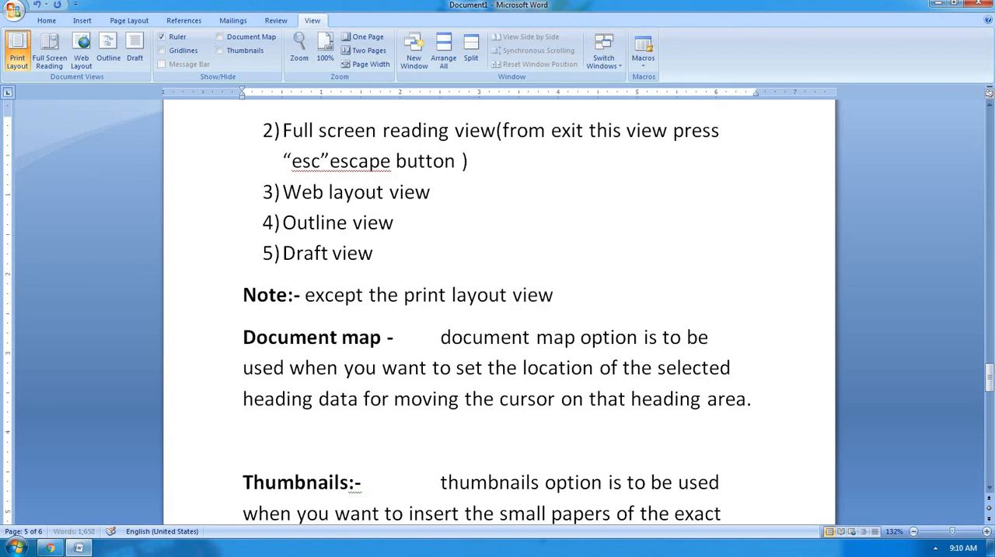
type(" , we can ")
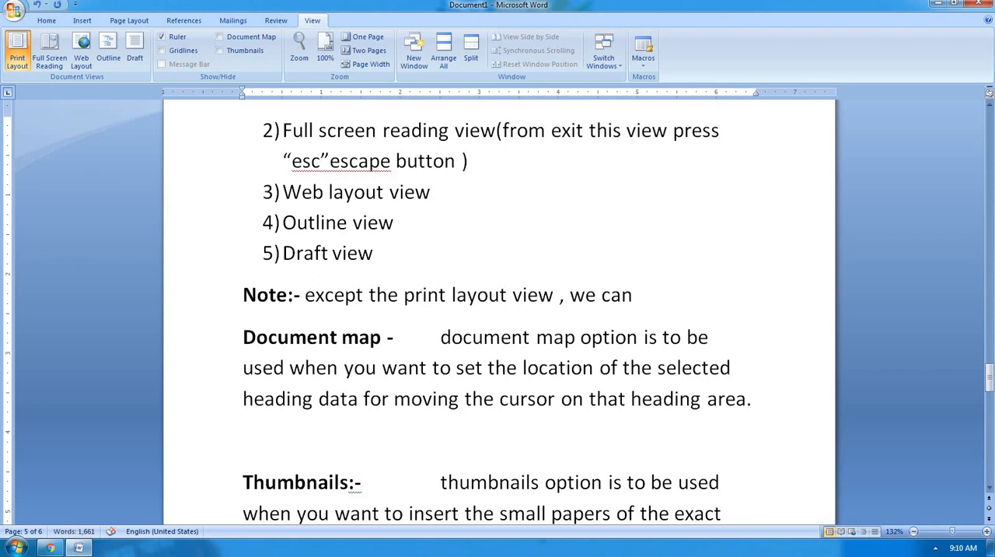
type("not")
Extend the note sentence with ", we cannot show".
key("BackSpace")
key("BackSpace")
key("BackSpace")
type("not show")
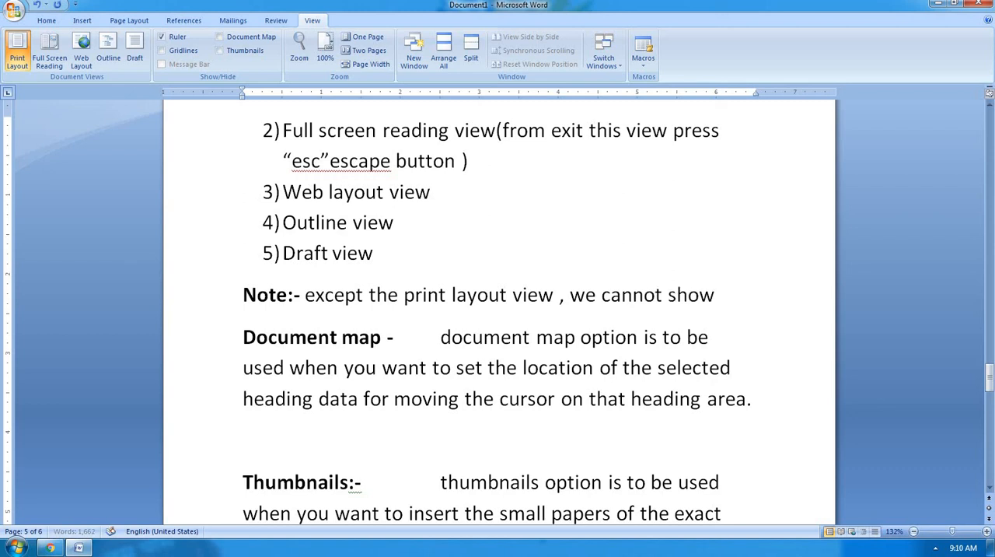
type(" the hea")
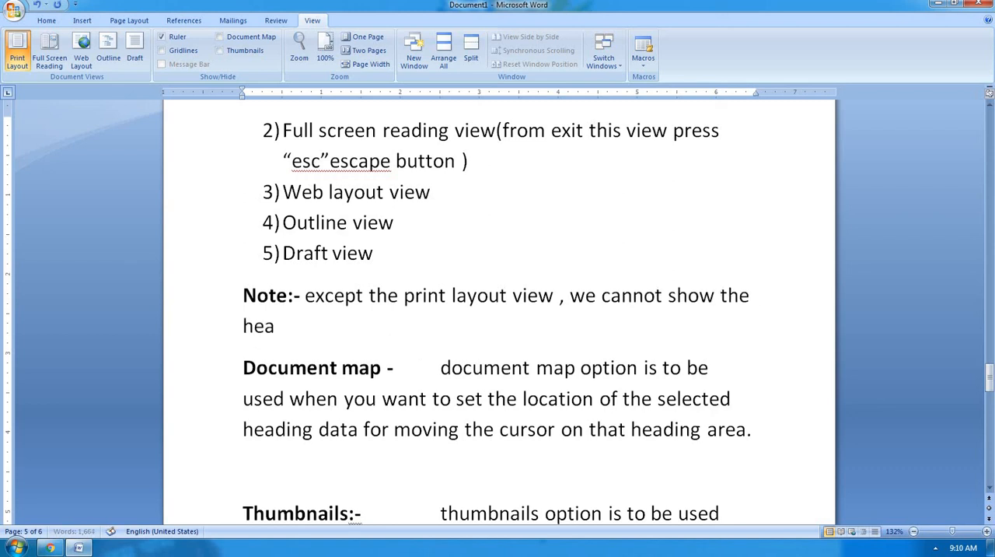
type("der/footer a")
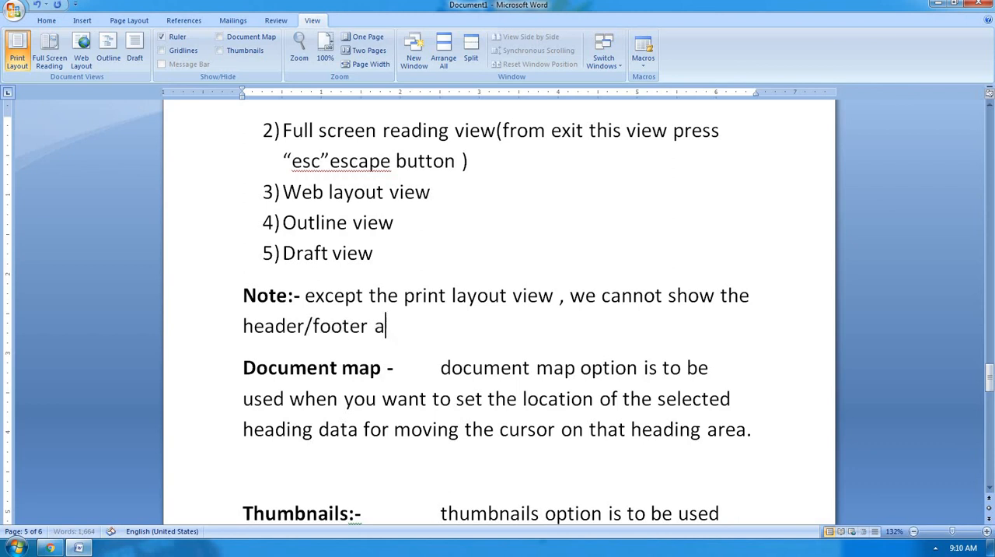
type("nd page")
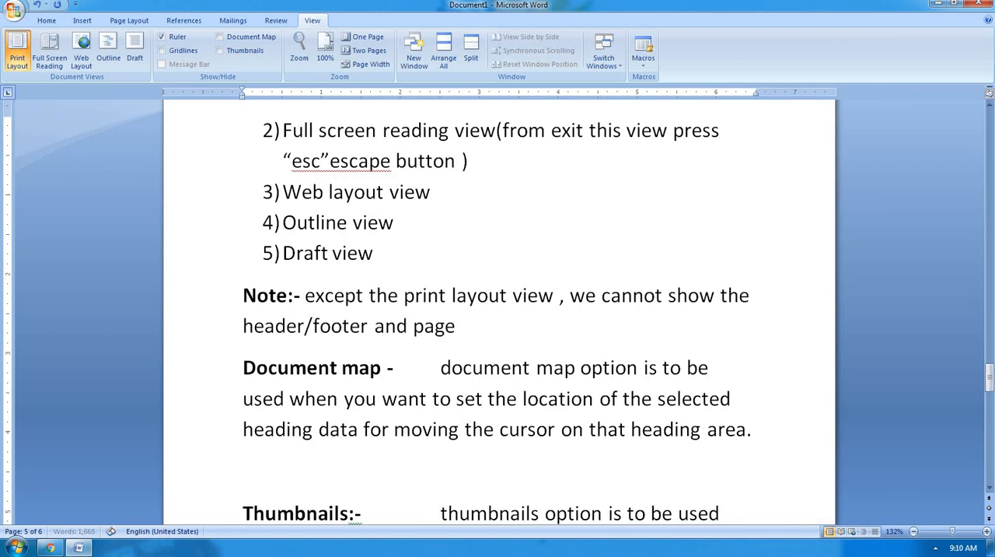
type(" number")
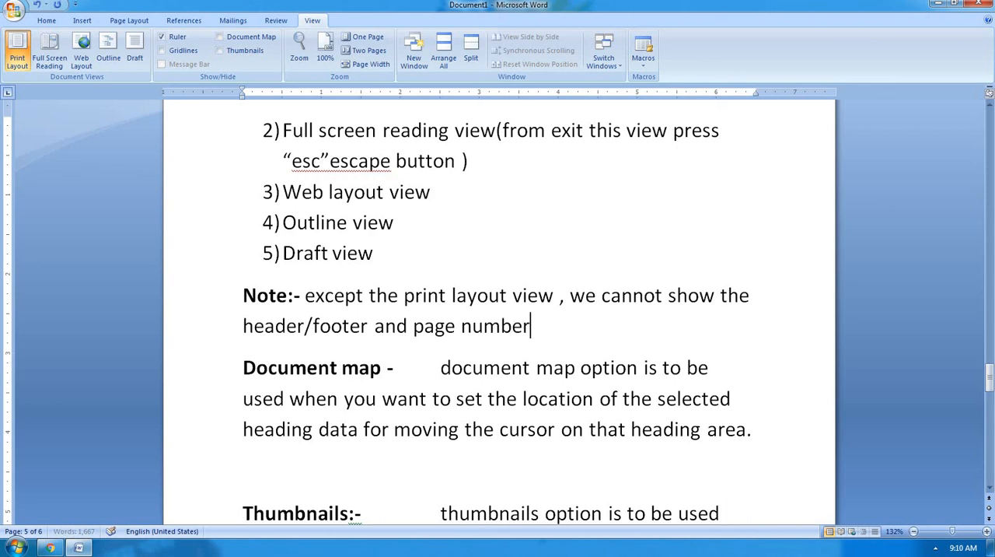
type(" in thiese")
Complete the note sentence with "the header/footer and page number in these views.".
key("BackSpace")
key("BackSpace")
key("BackSpace")
key("BackSpace")
type("ese c")
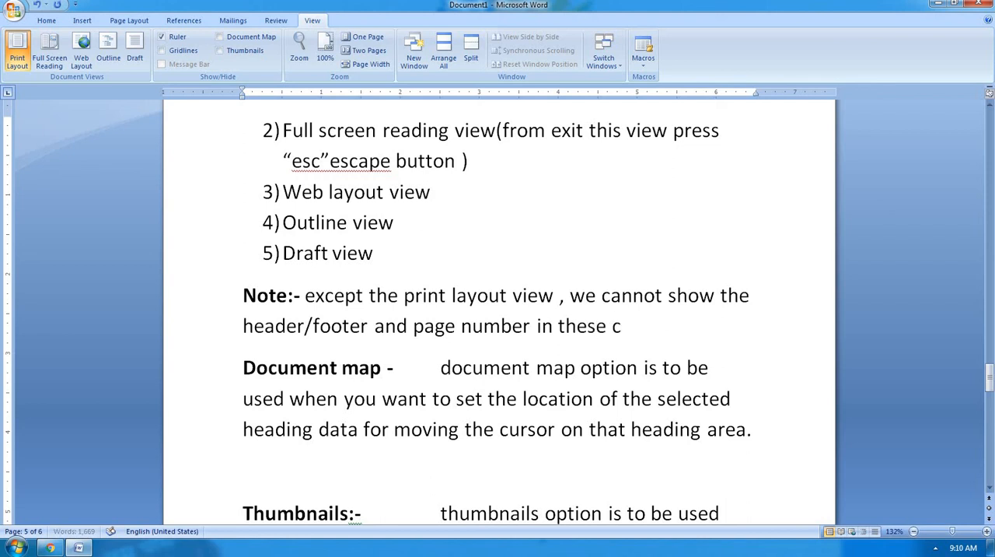
key("BackSpace")
type("views.")
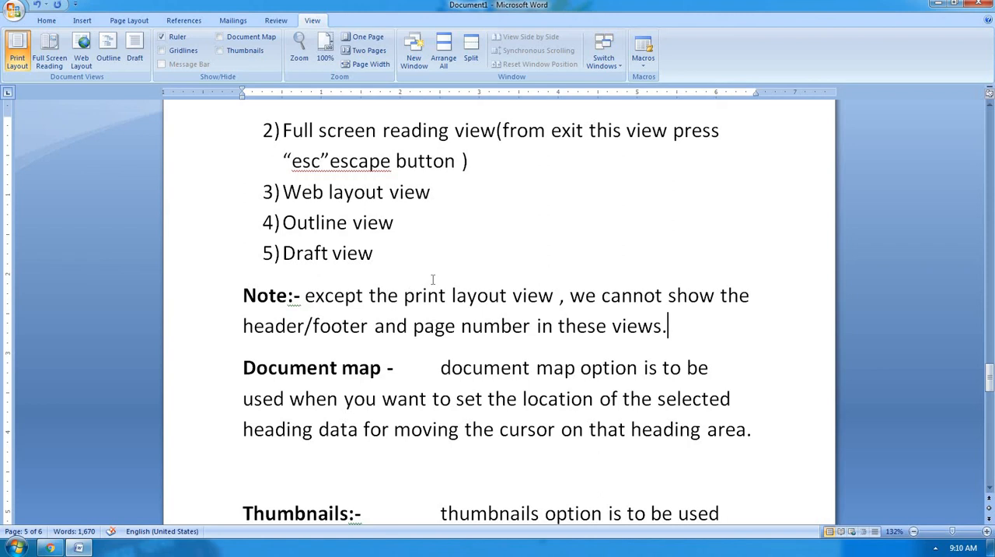
scroll(433, 279, "down", 10)
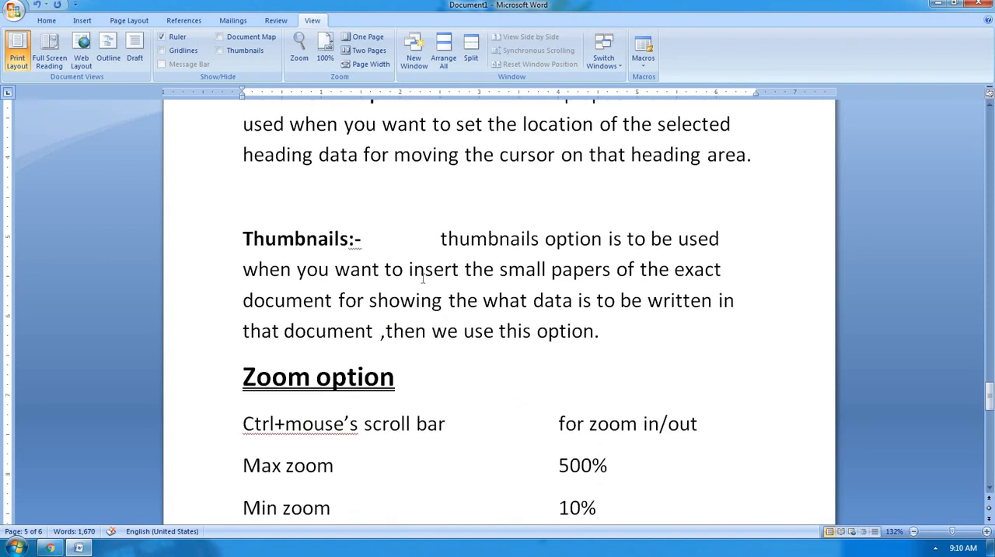
scroll(423, 278, "down", 5)
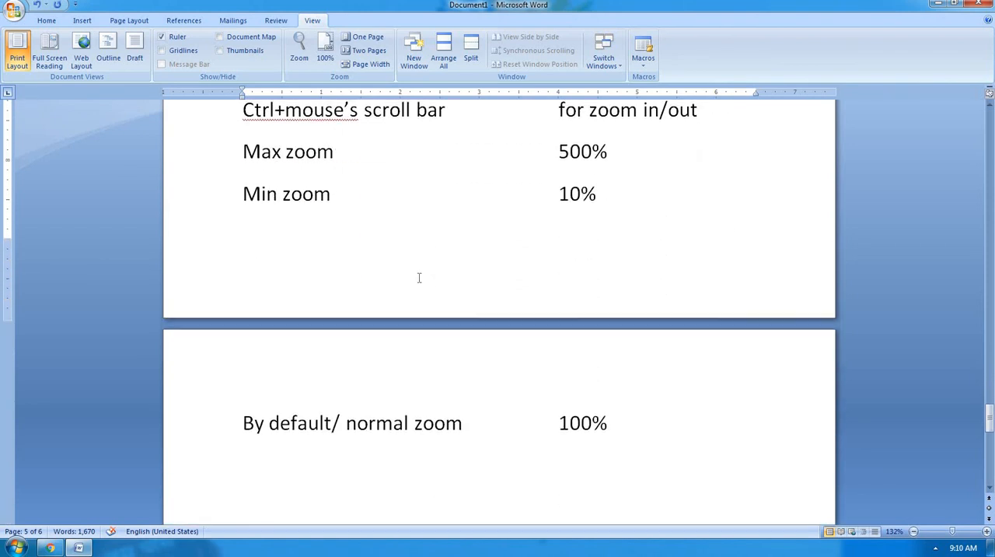
scroll(418, 278, "up", 1)
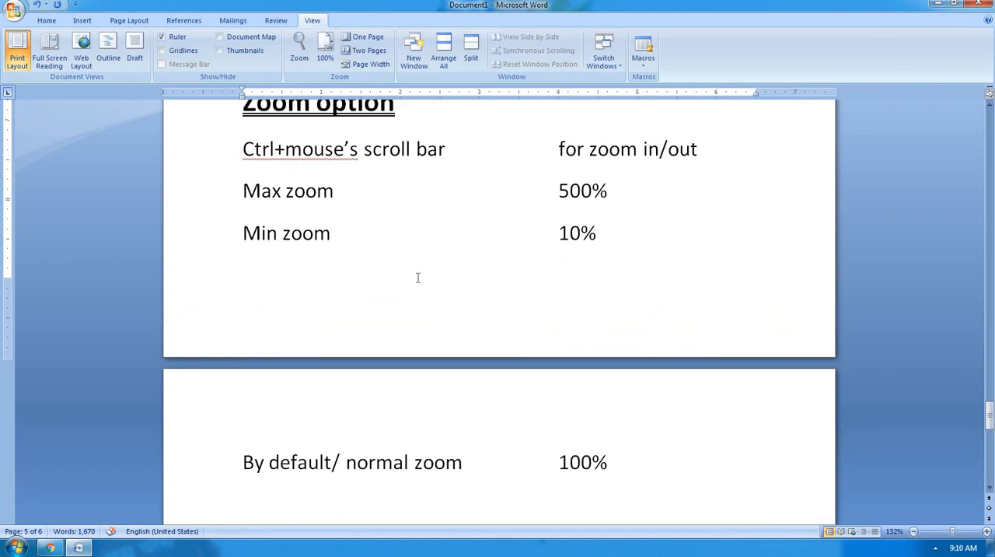